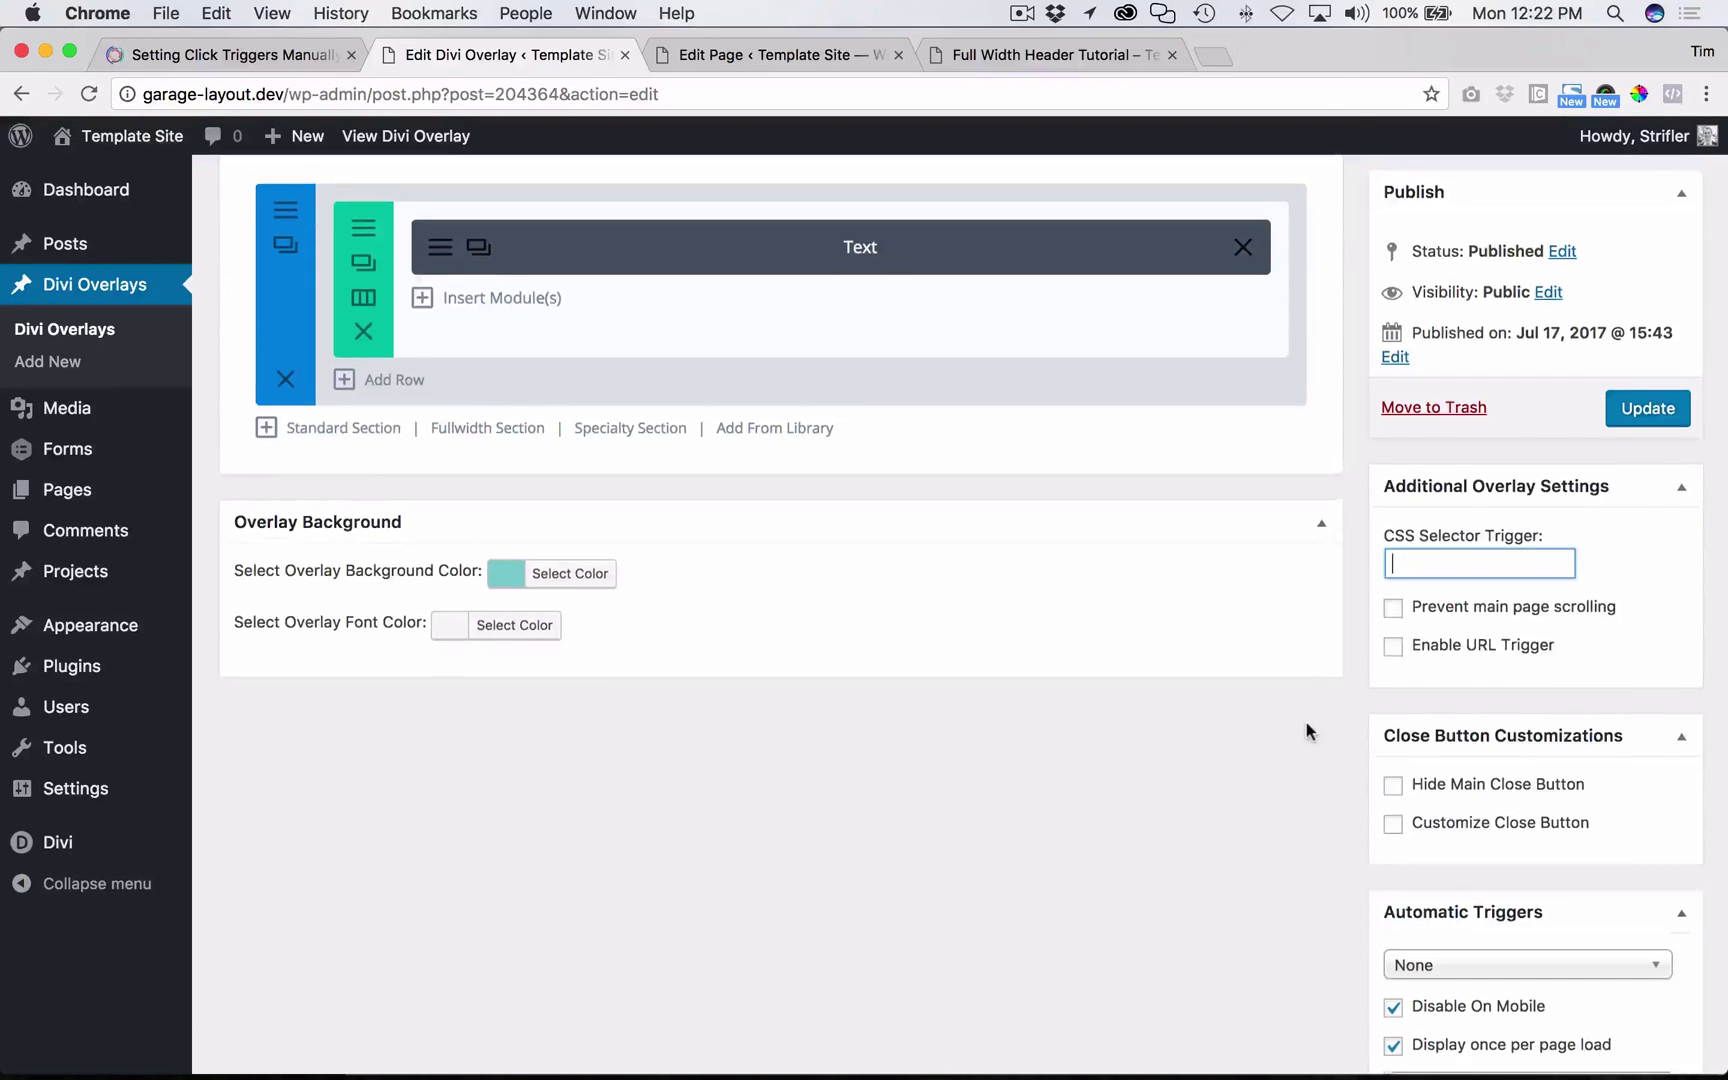
# - Inspect the CSS ID field in the Fullwidth Header module's Advanced settings on the Full Width Header Tutorial page, then close the settings
pyautogui.scroll(5, 1305, 722)
pyautogui.moveTo(1443, 301); pyautogui.dragTo(1645, 301)
pyautogui.click(748, 58)
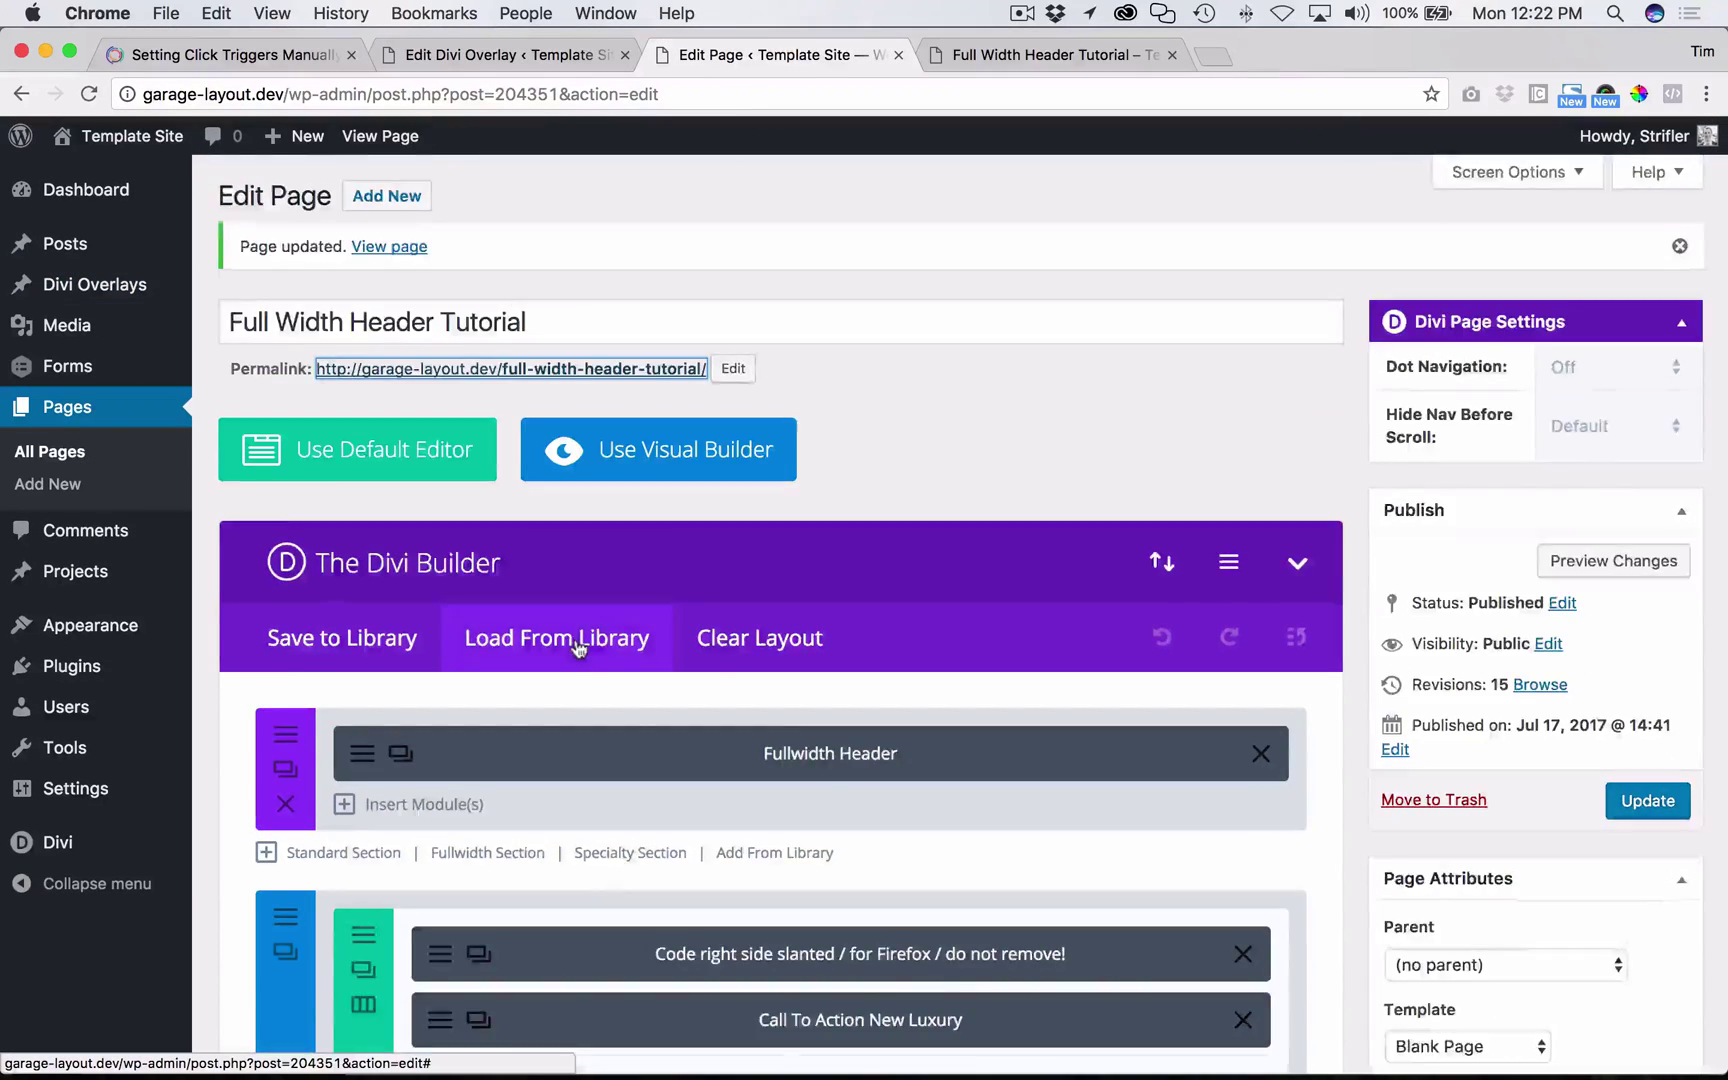
pyautogui.scroll(-3, 579, 644)
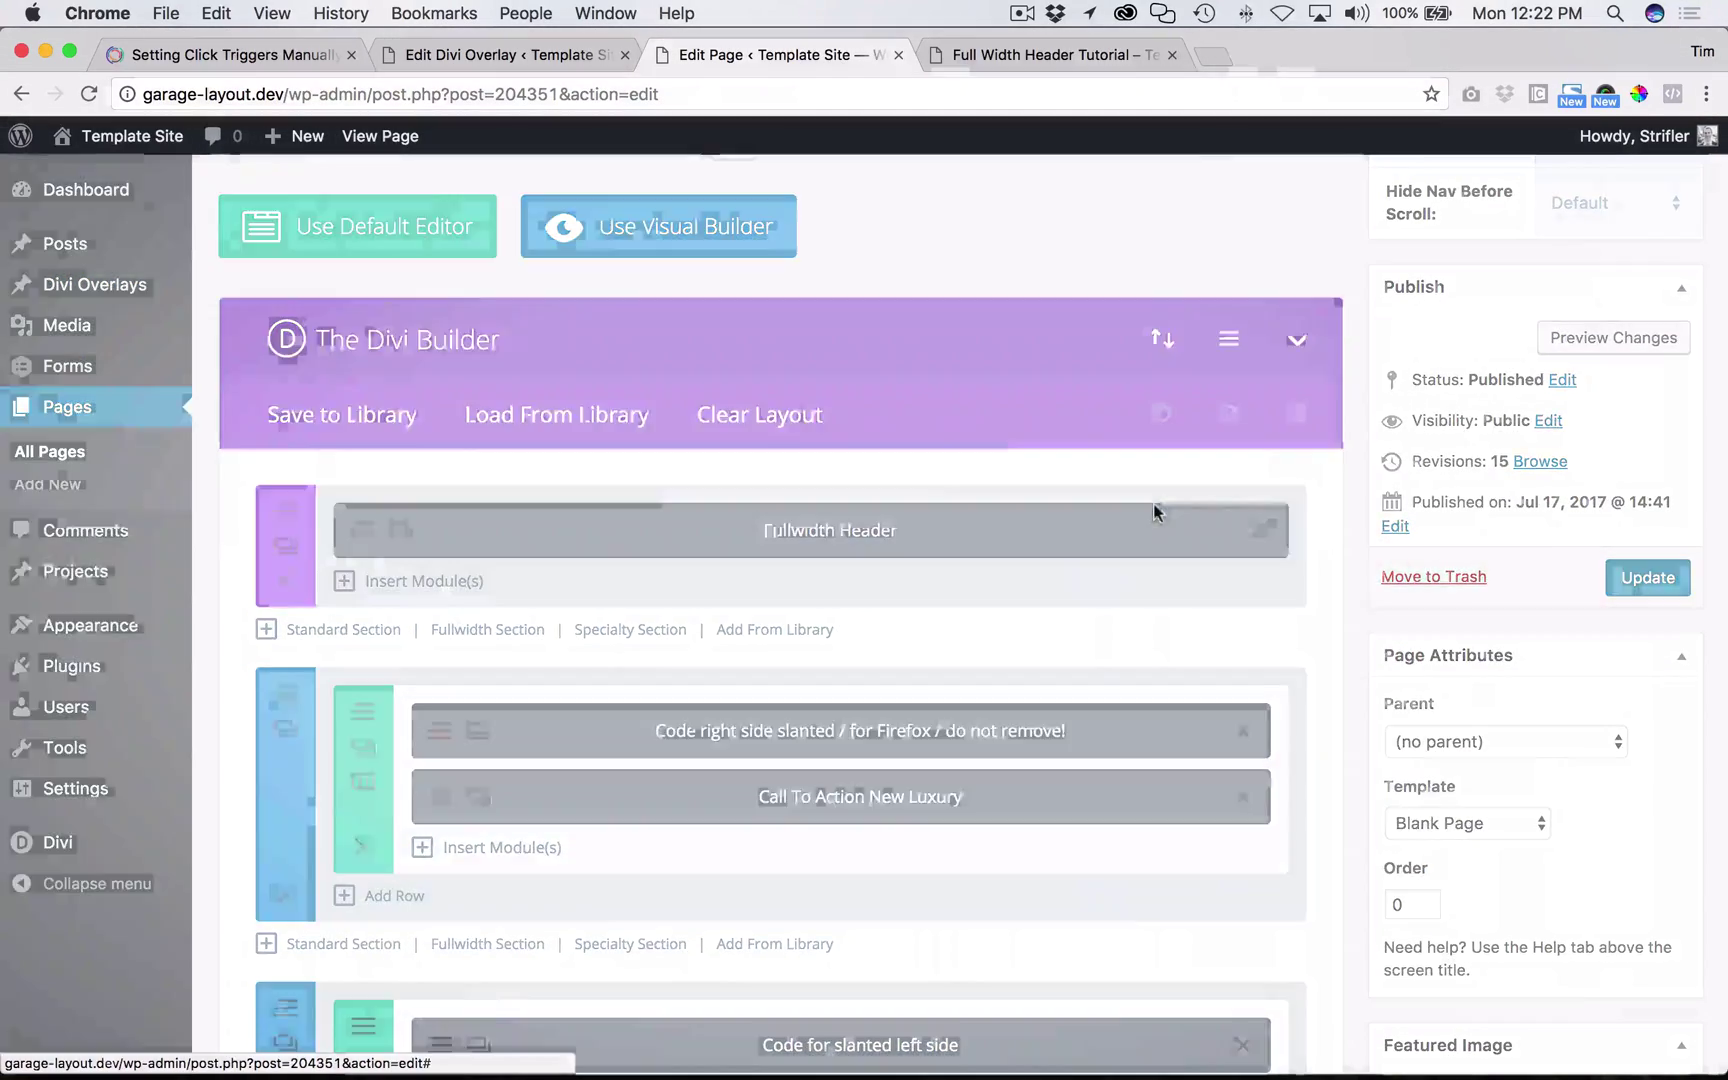
pyautogui.click(1153, 512)
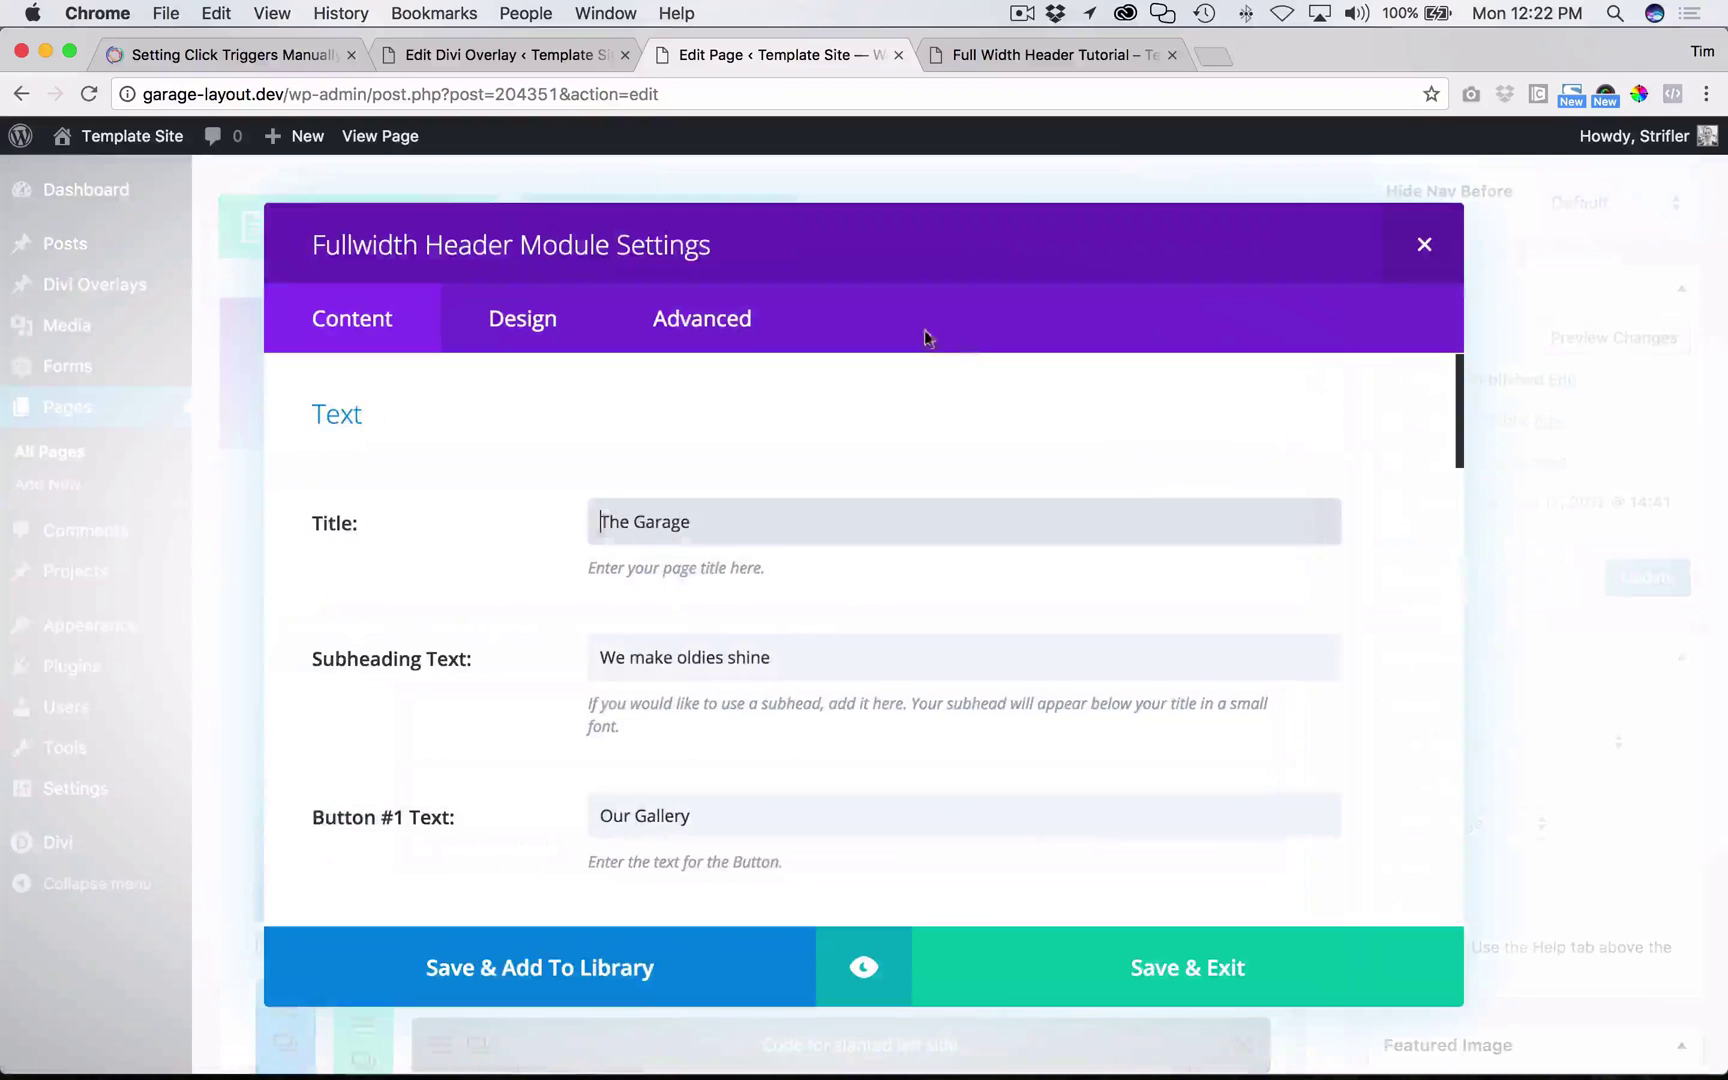
pyautogui.click(744, 328)
pyautogui.click(609, 505)
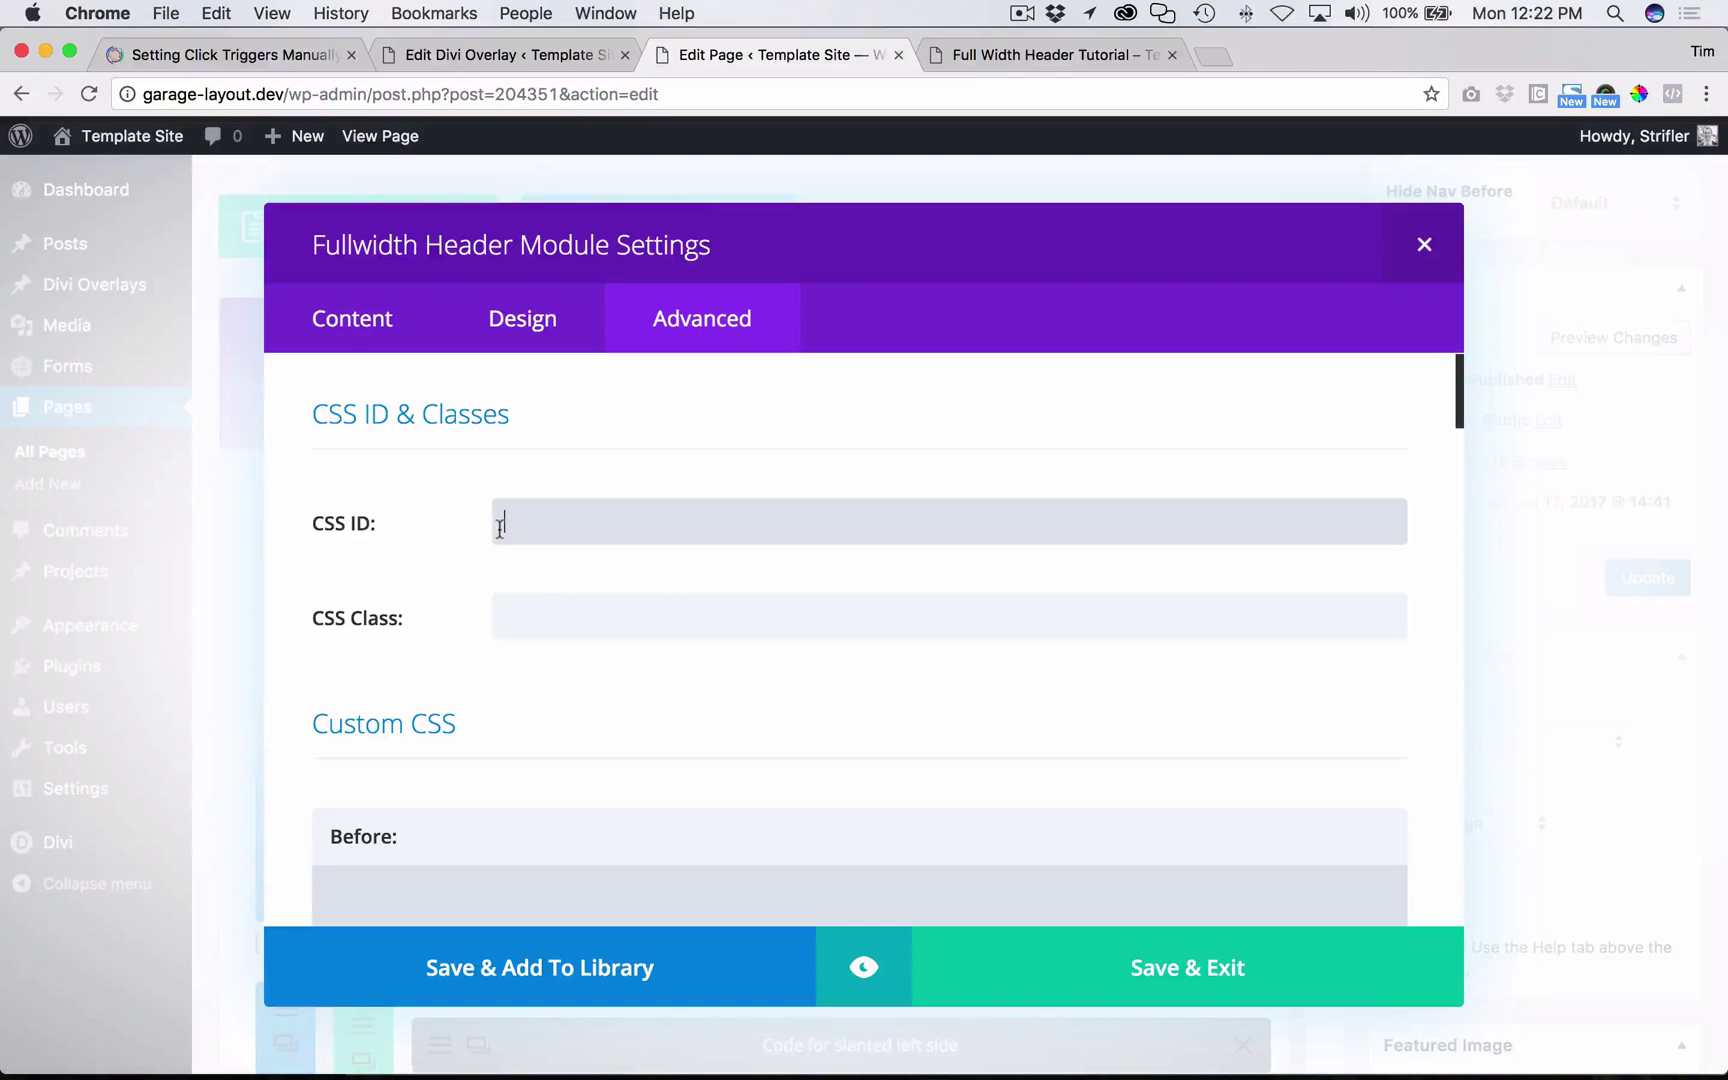
pyautogui.click(1424, 244)
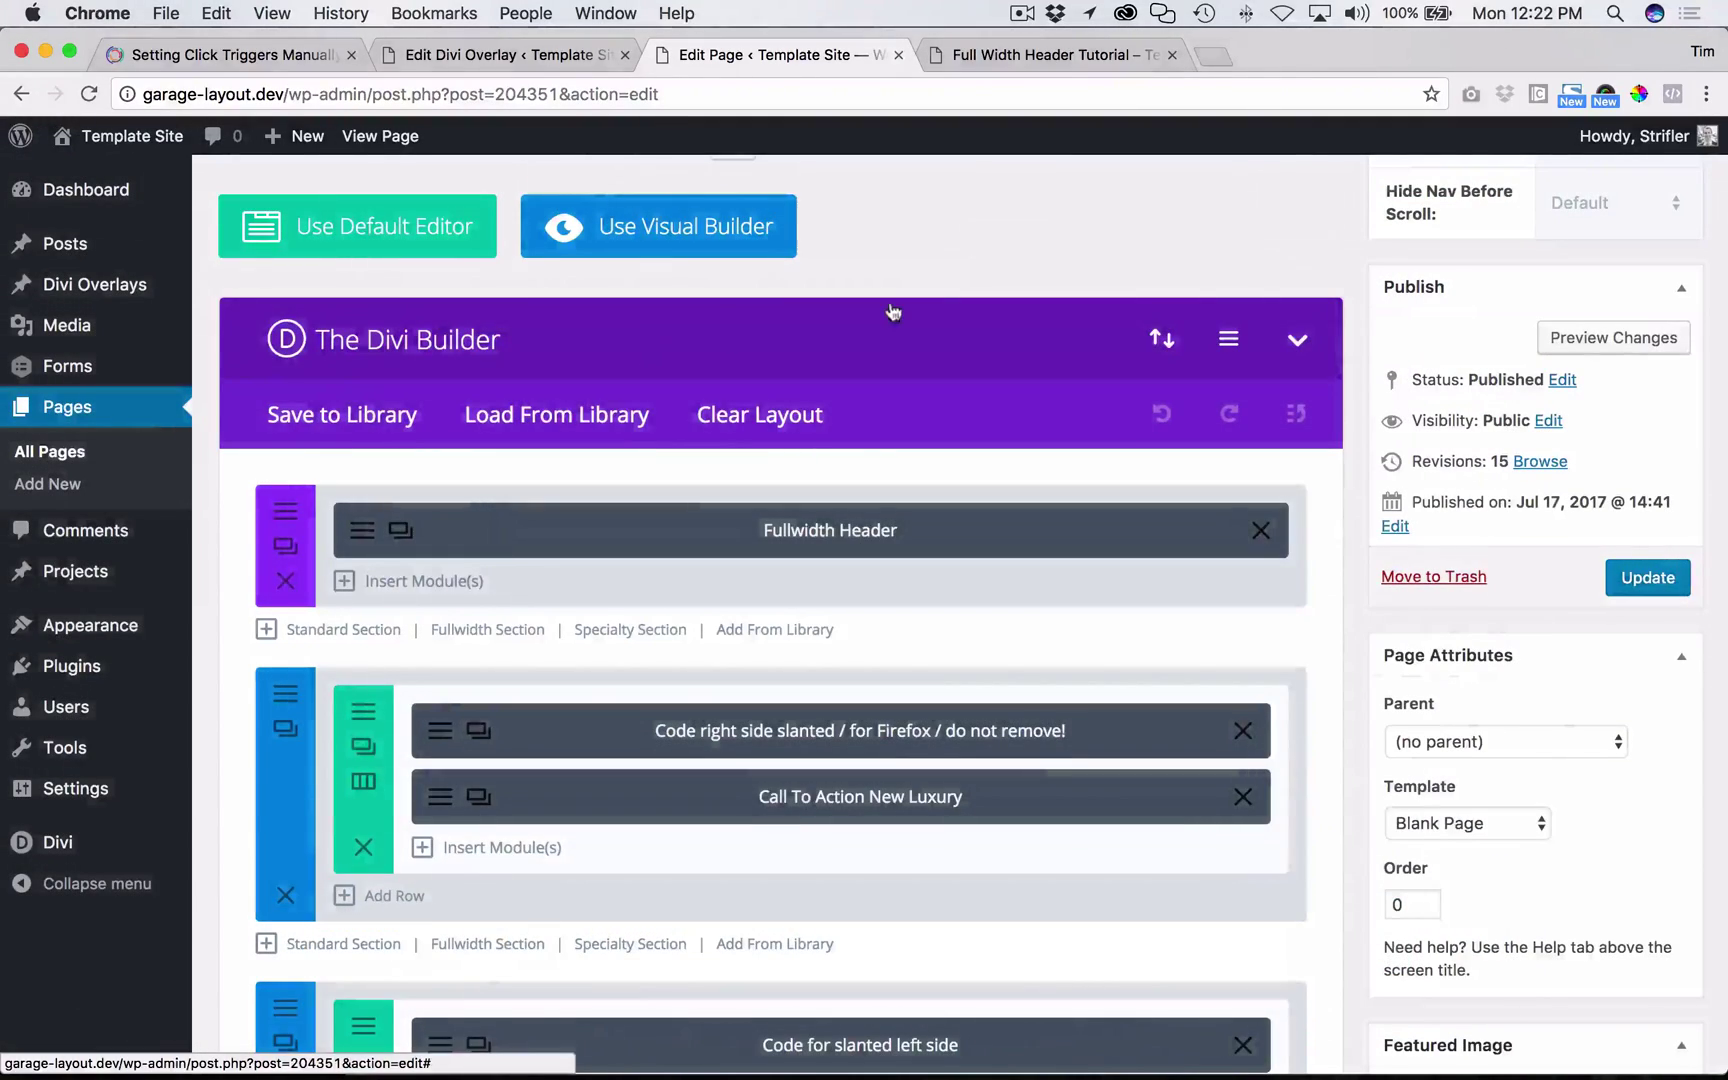
pyautogui.scroll(5, 893, 311)
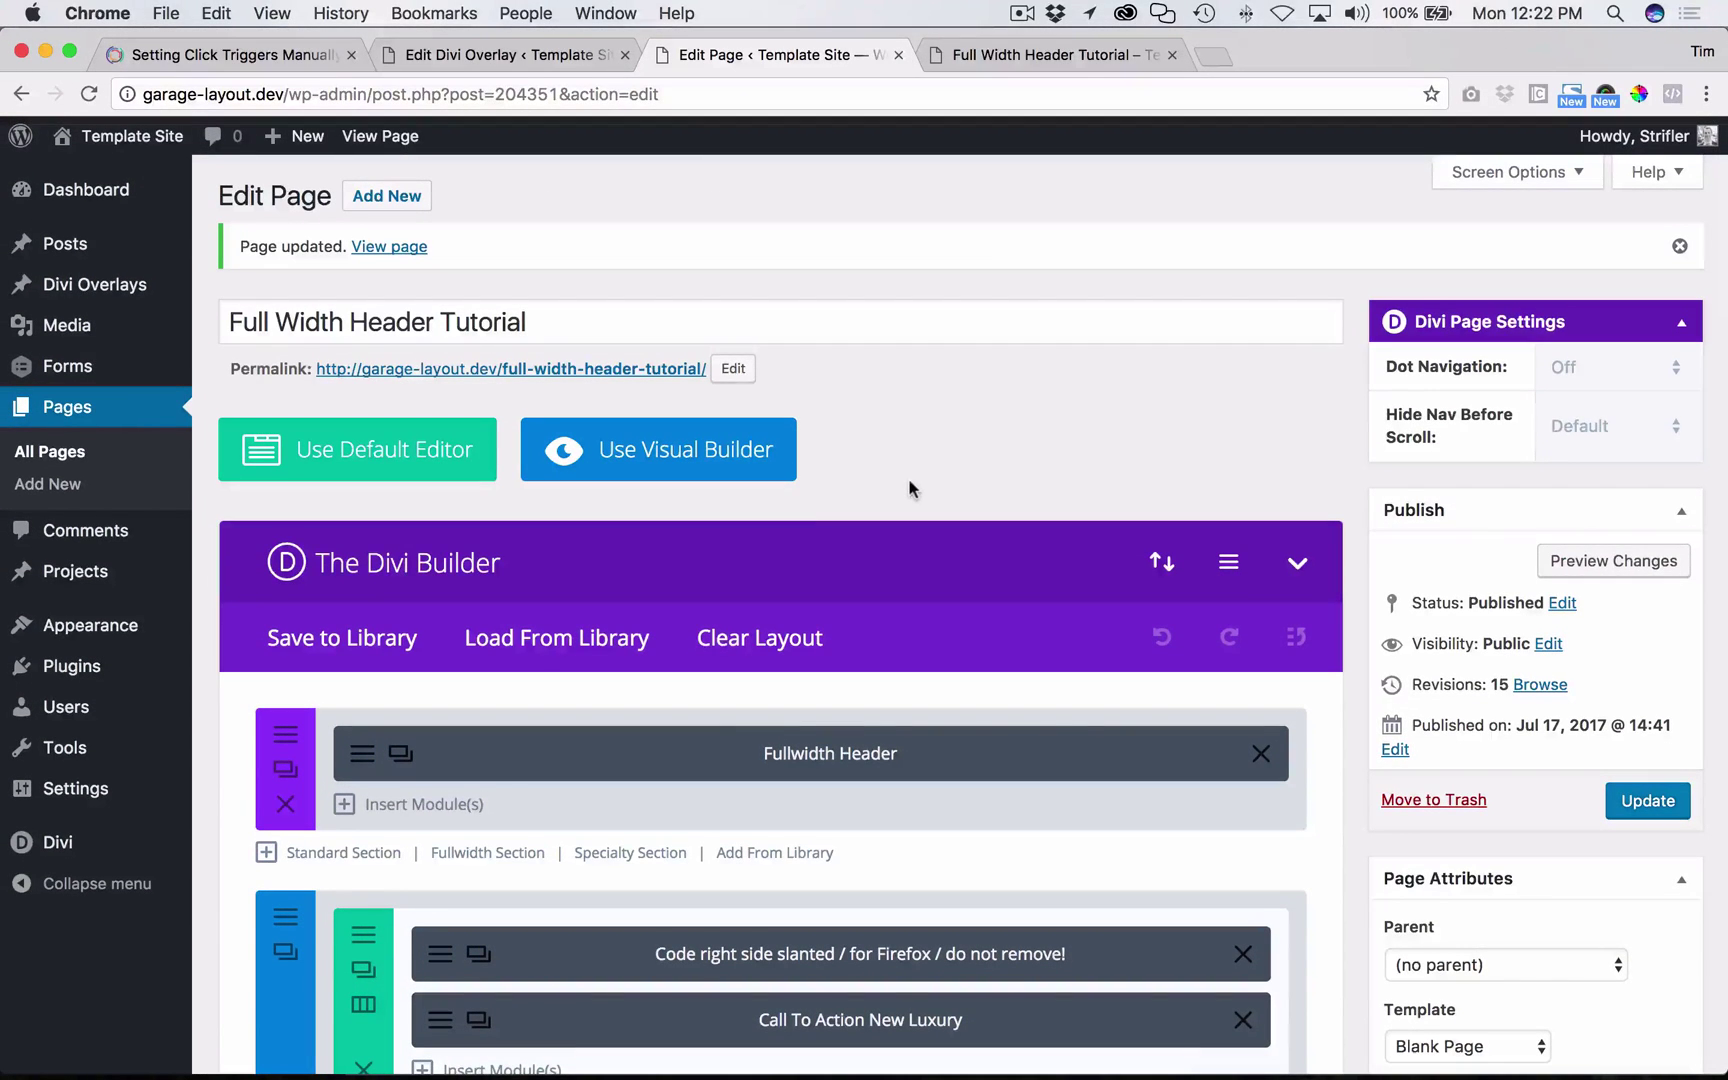
# - Check the header buttons on the live page, then open the Fullwidth Header module's CSS ID field
pyautogui.click(998, 55)
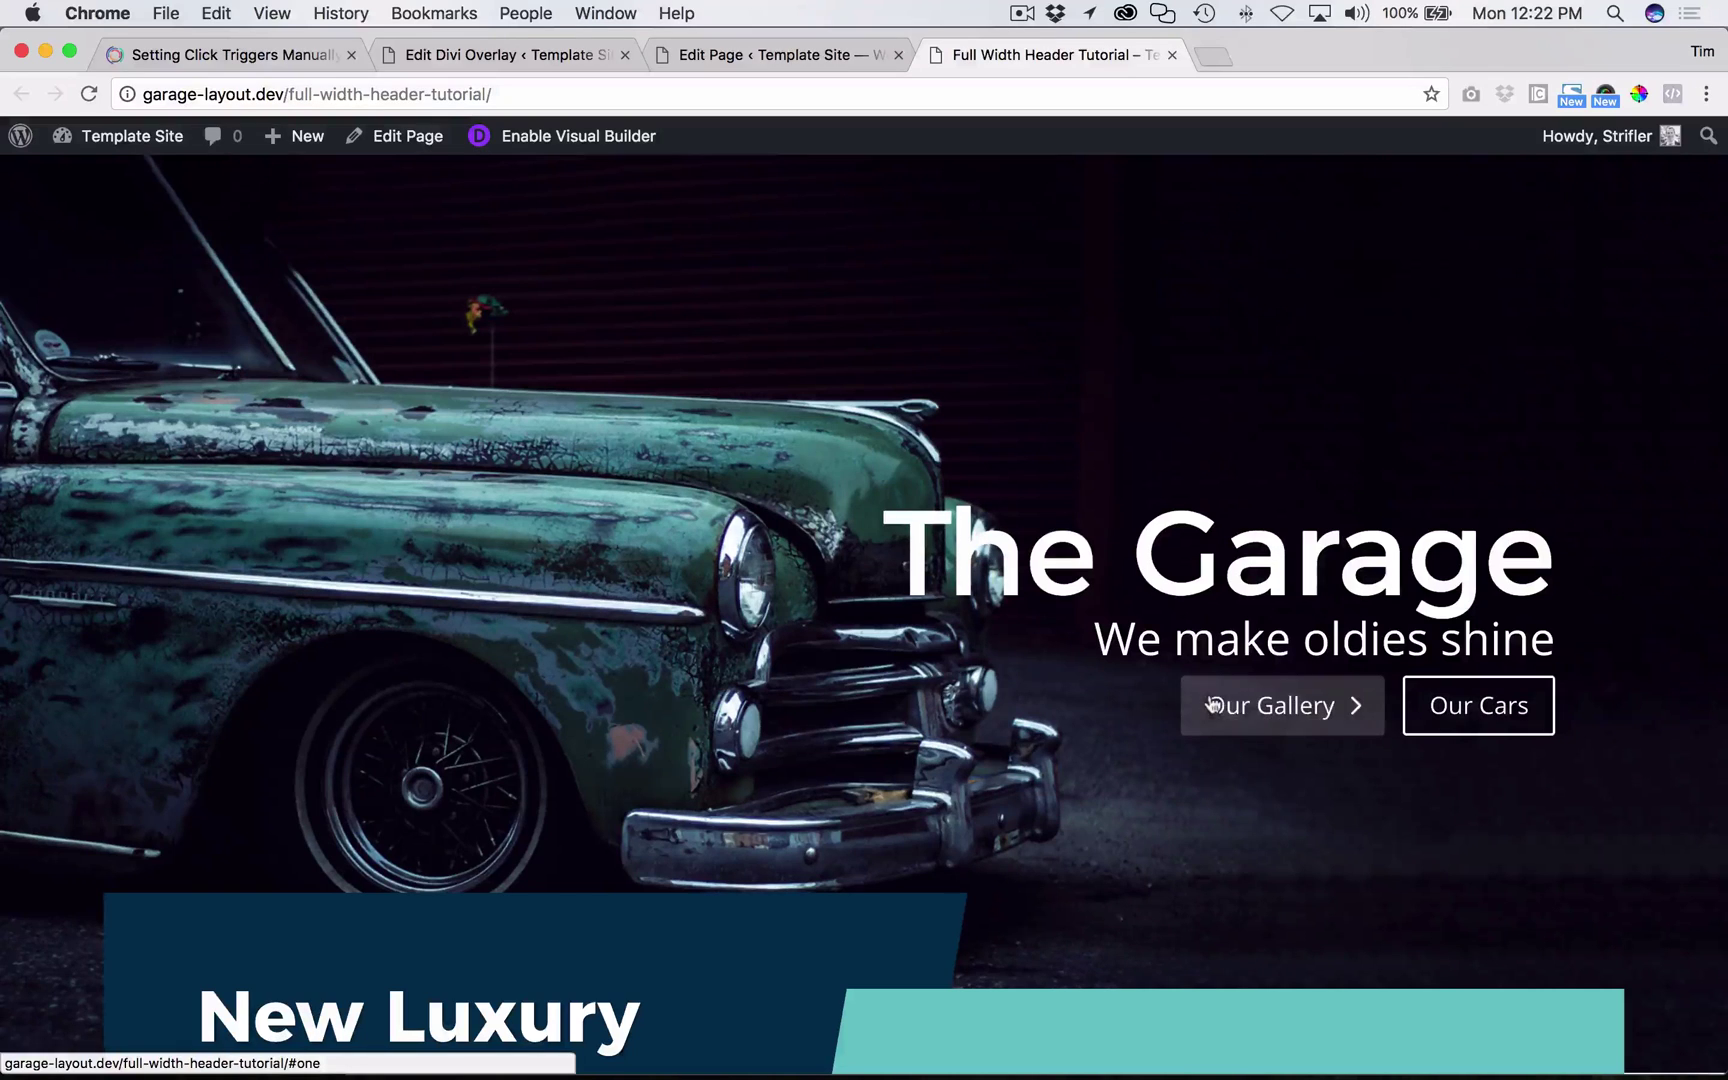
pyautogui.click(738, 56)
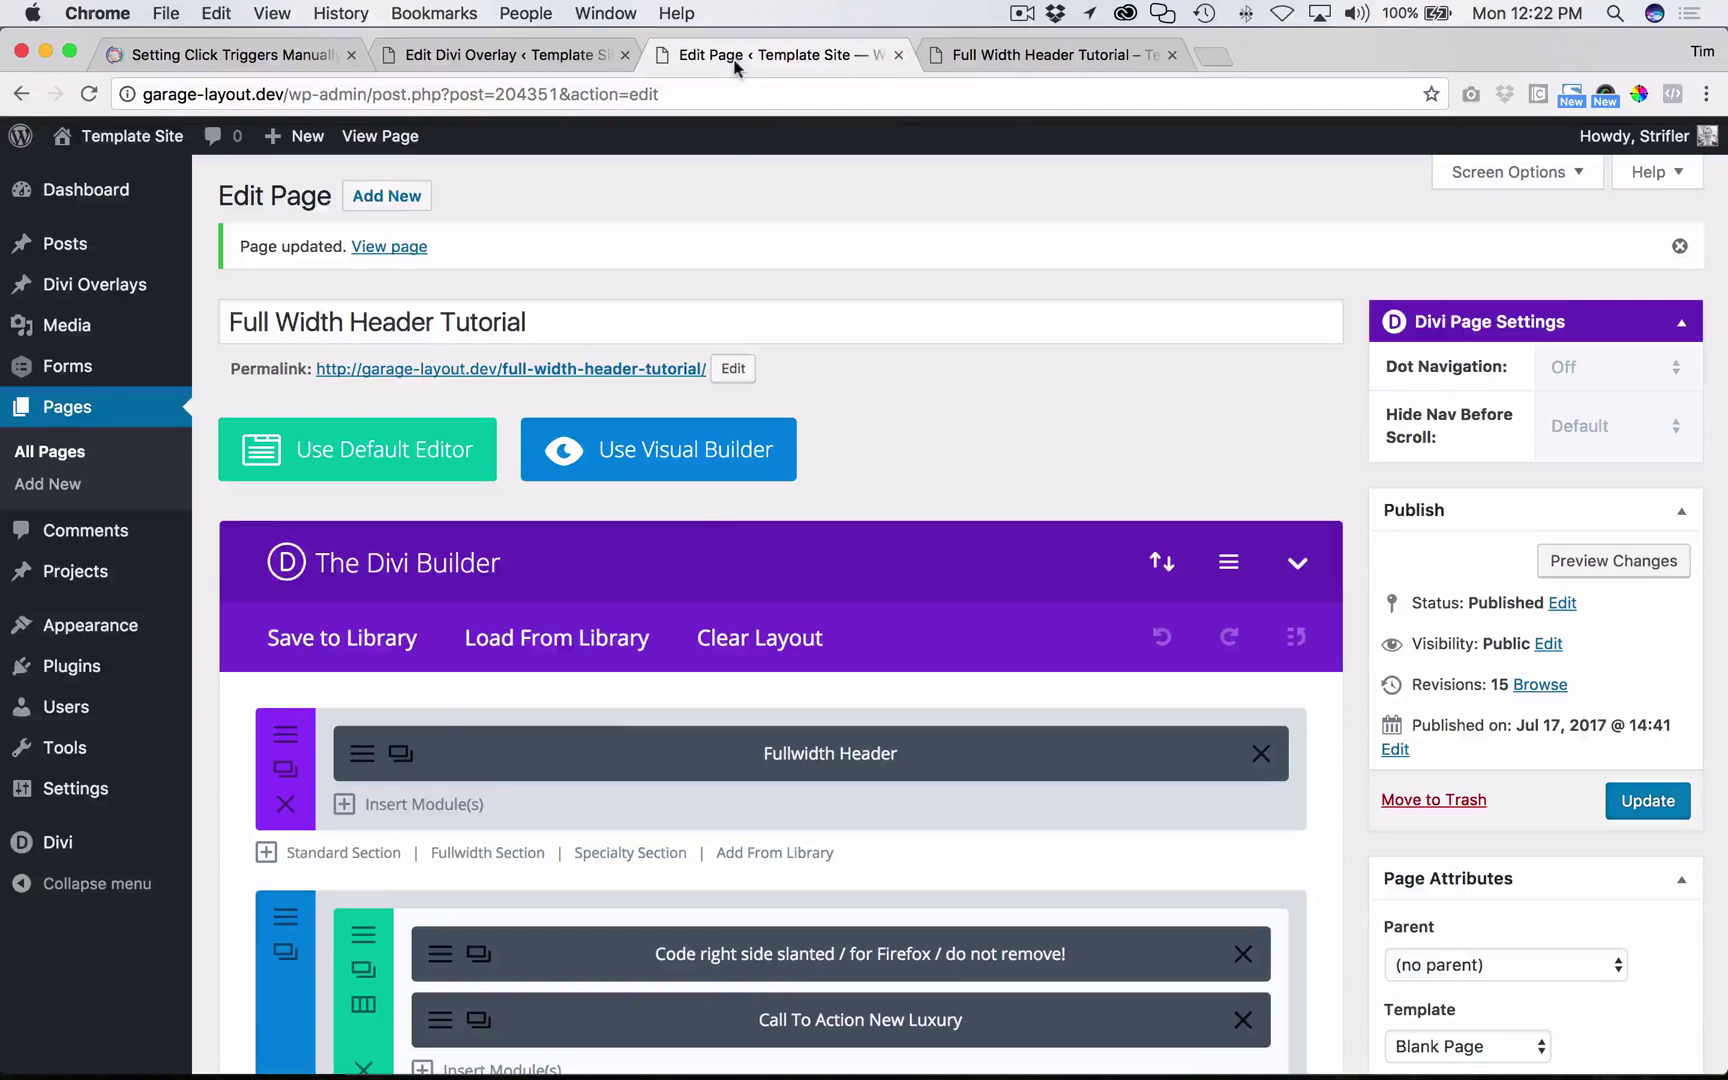
pyautogui.click(401, 753)
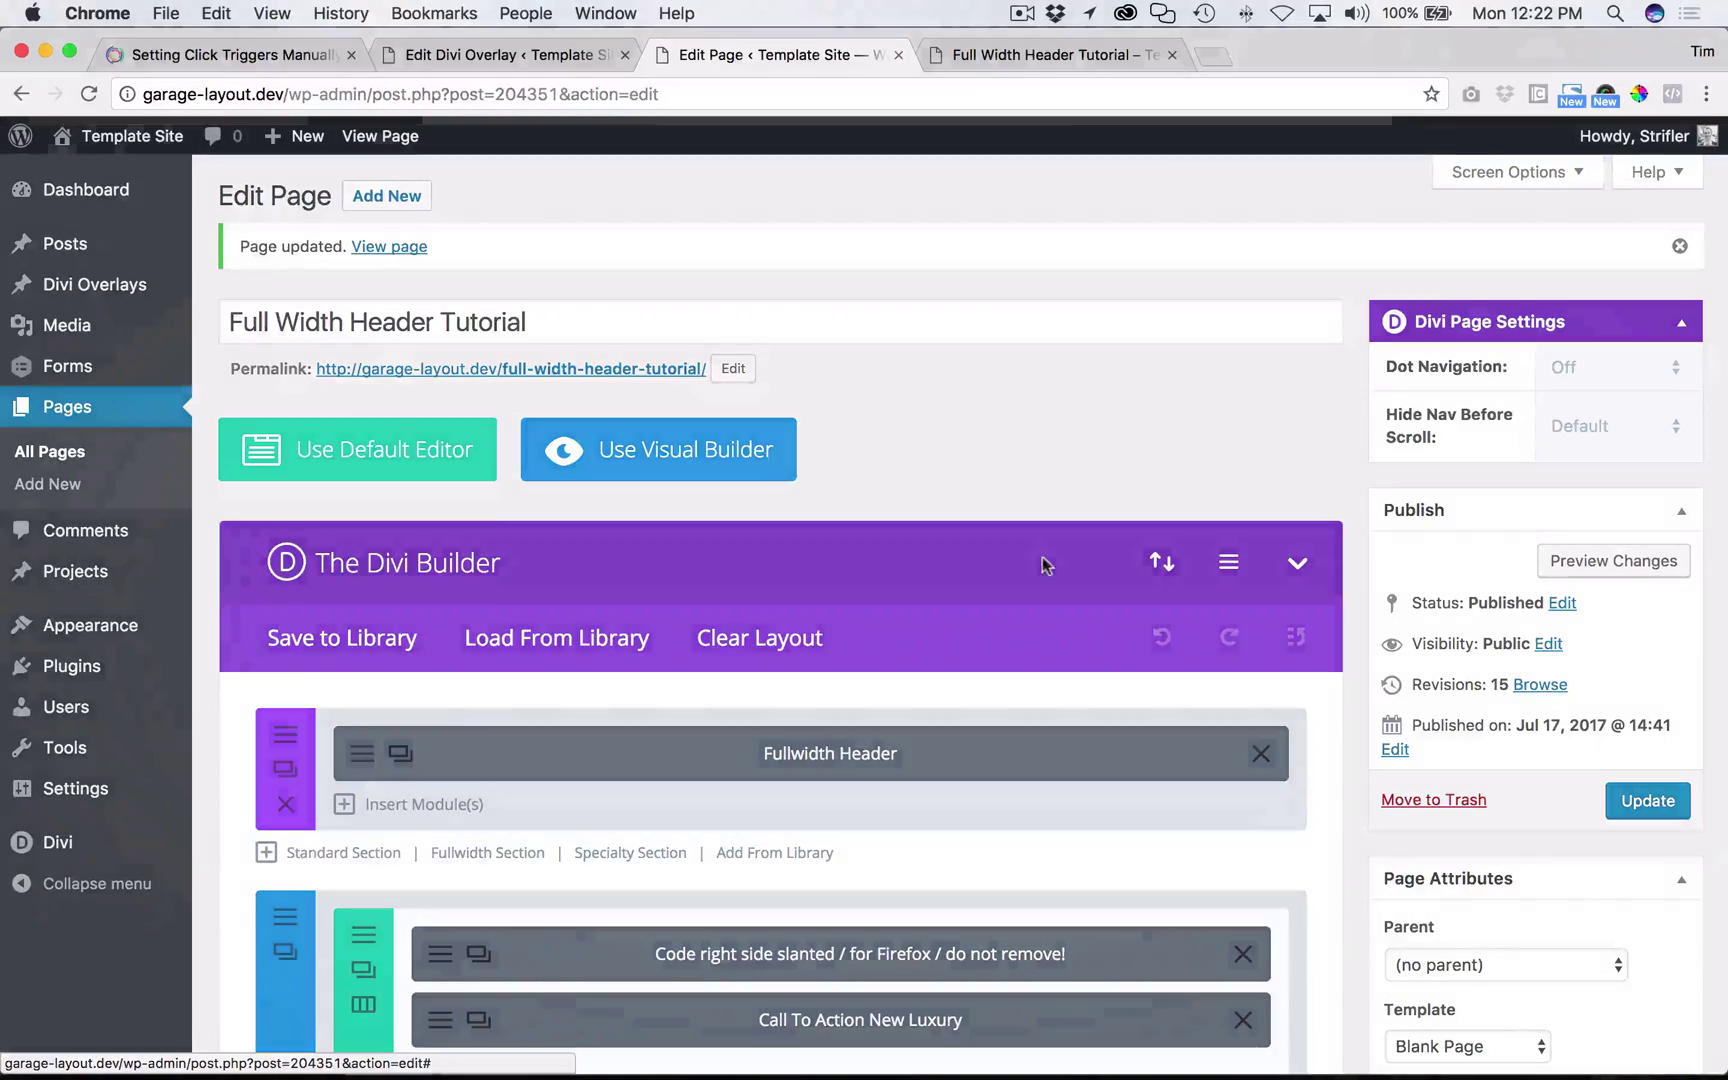
pyautogui.click(700, 336)
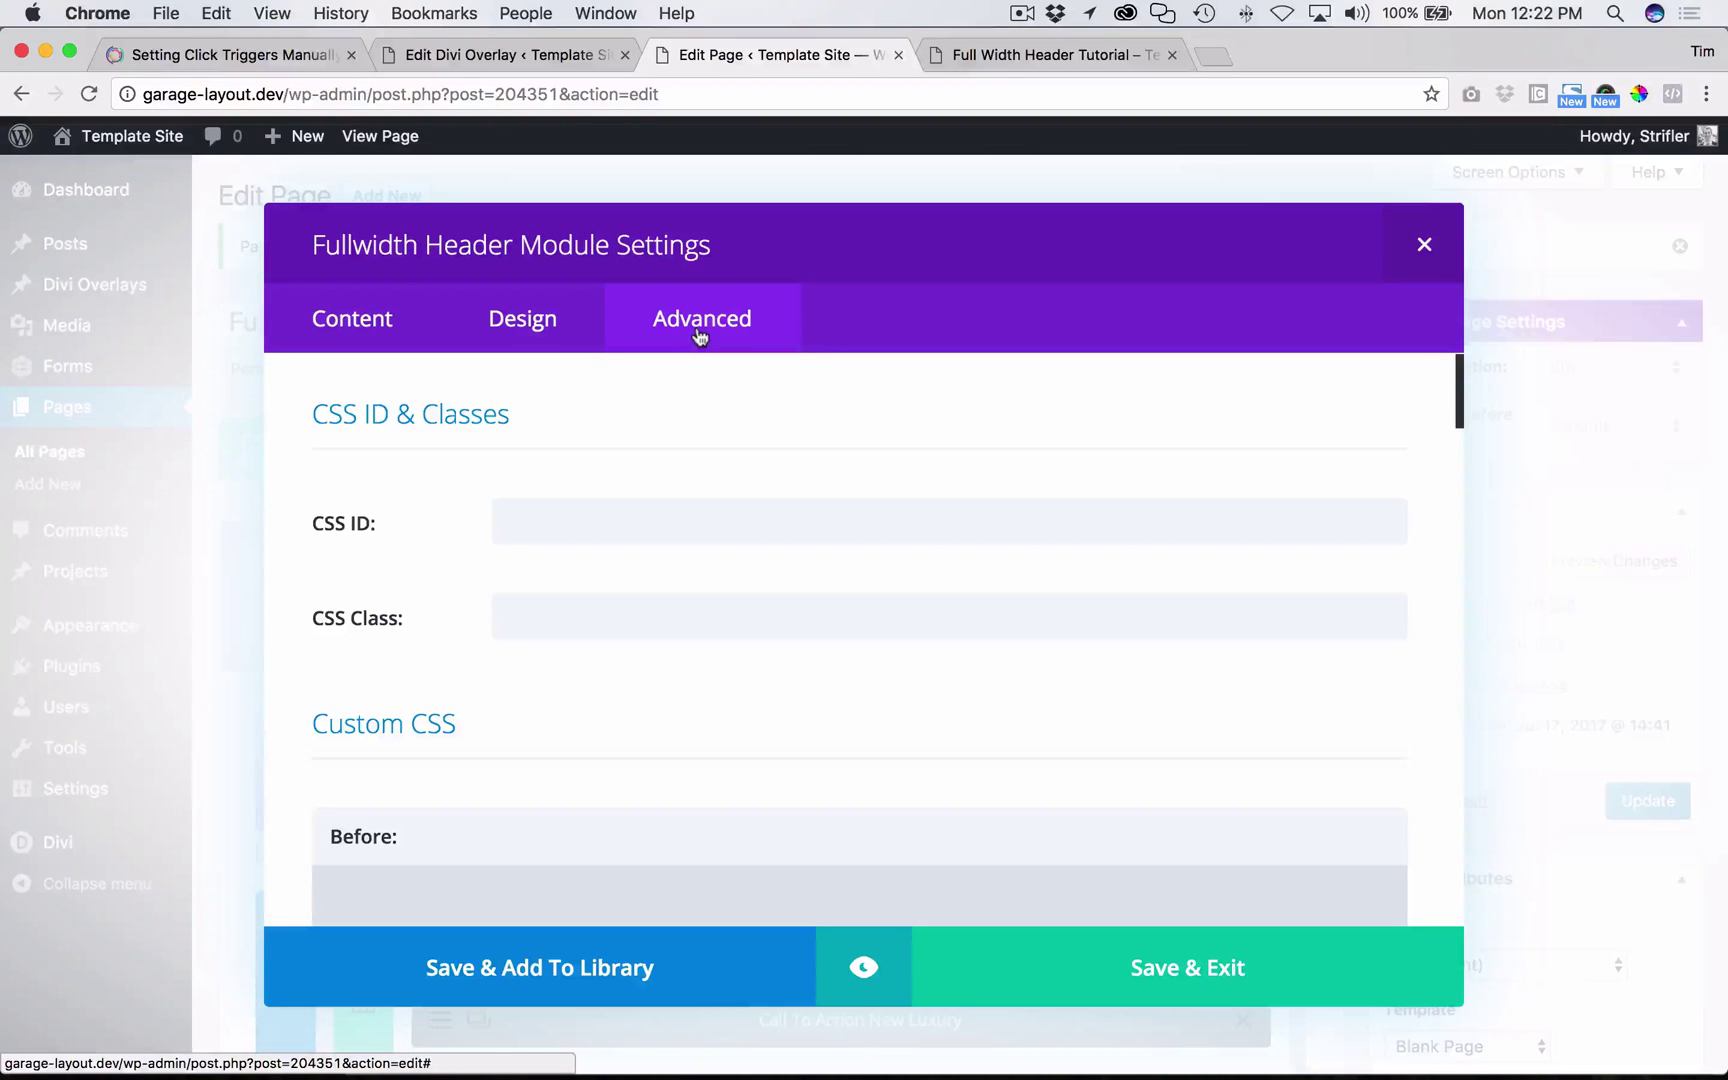
pyautogui.click(531, 530)
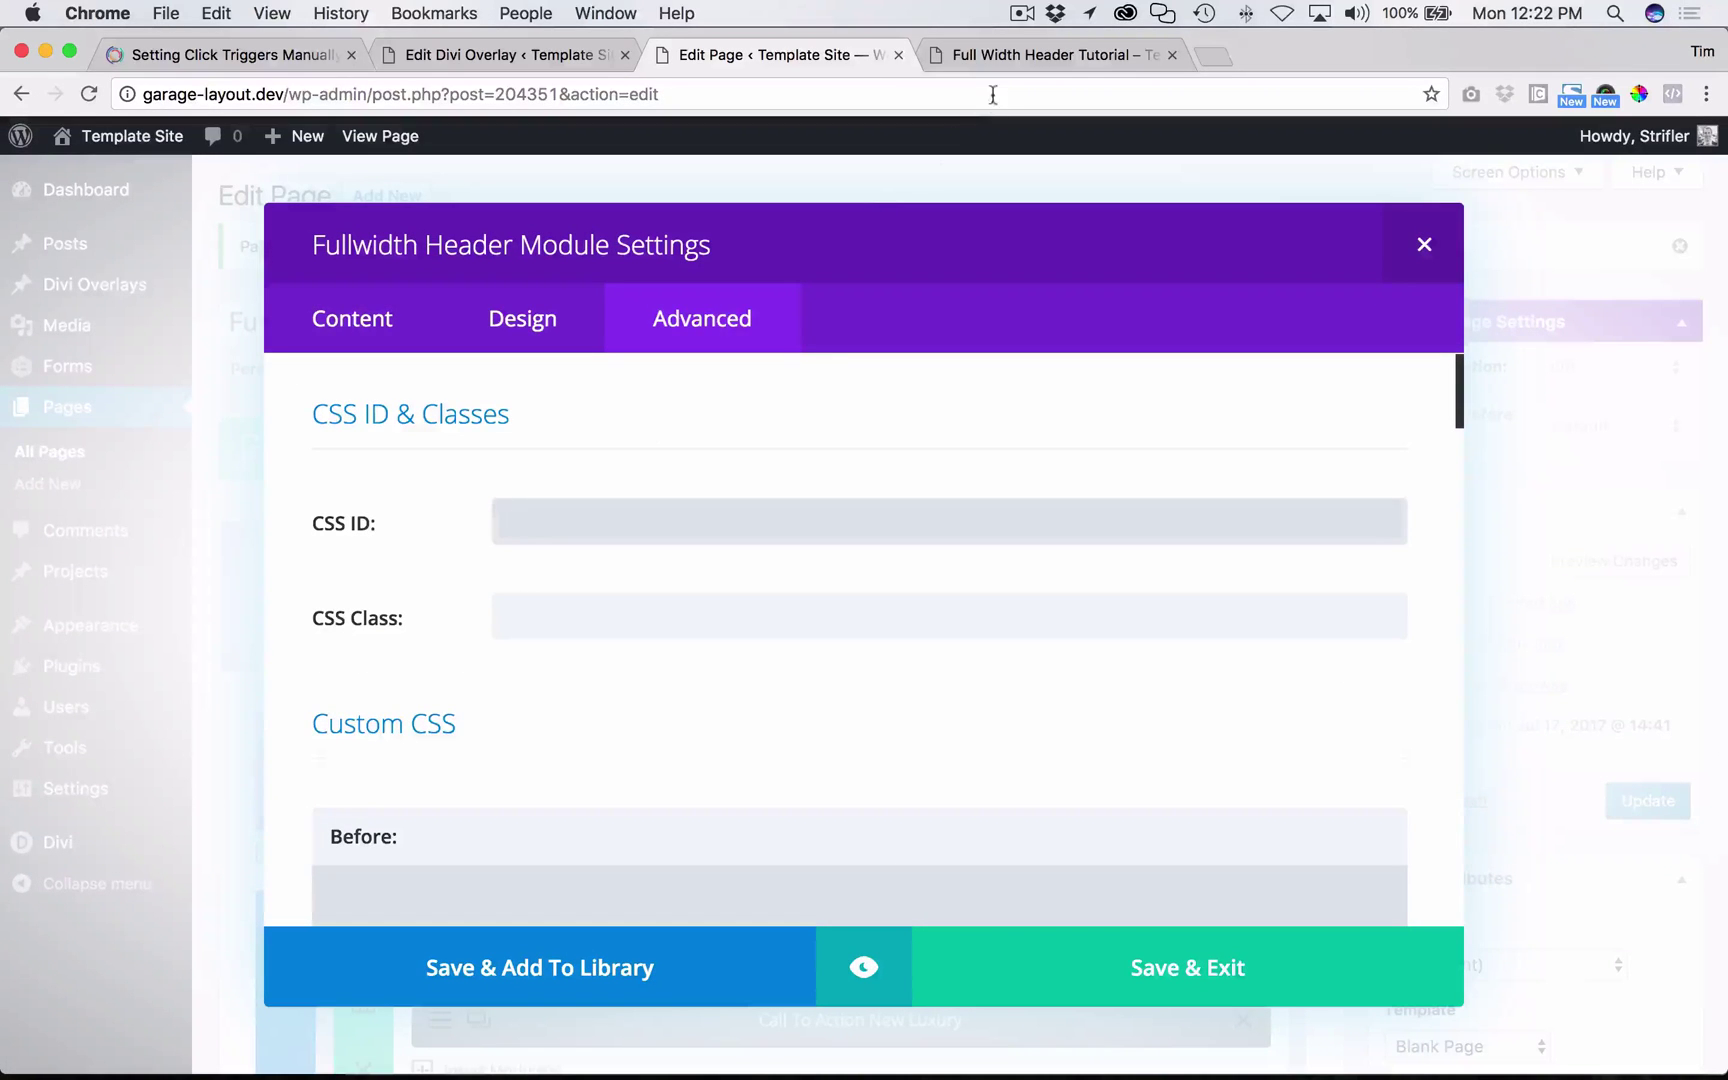
# - Examine the header title and subheading on the live page by highlighting their text
pyautogui.click(1007, 58)
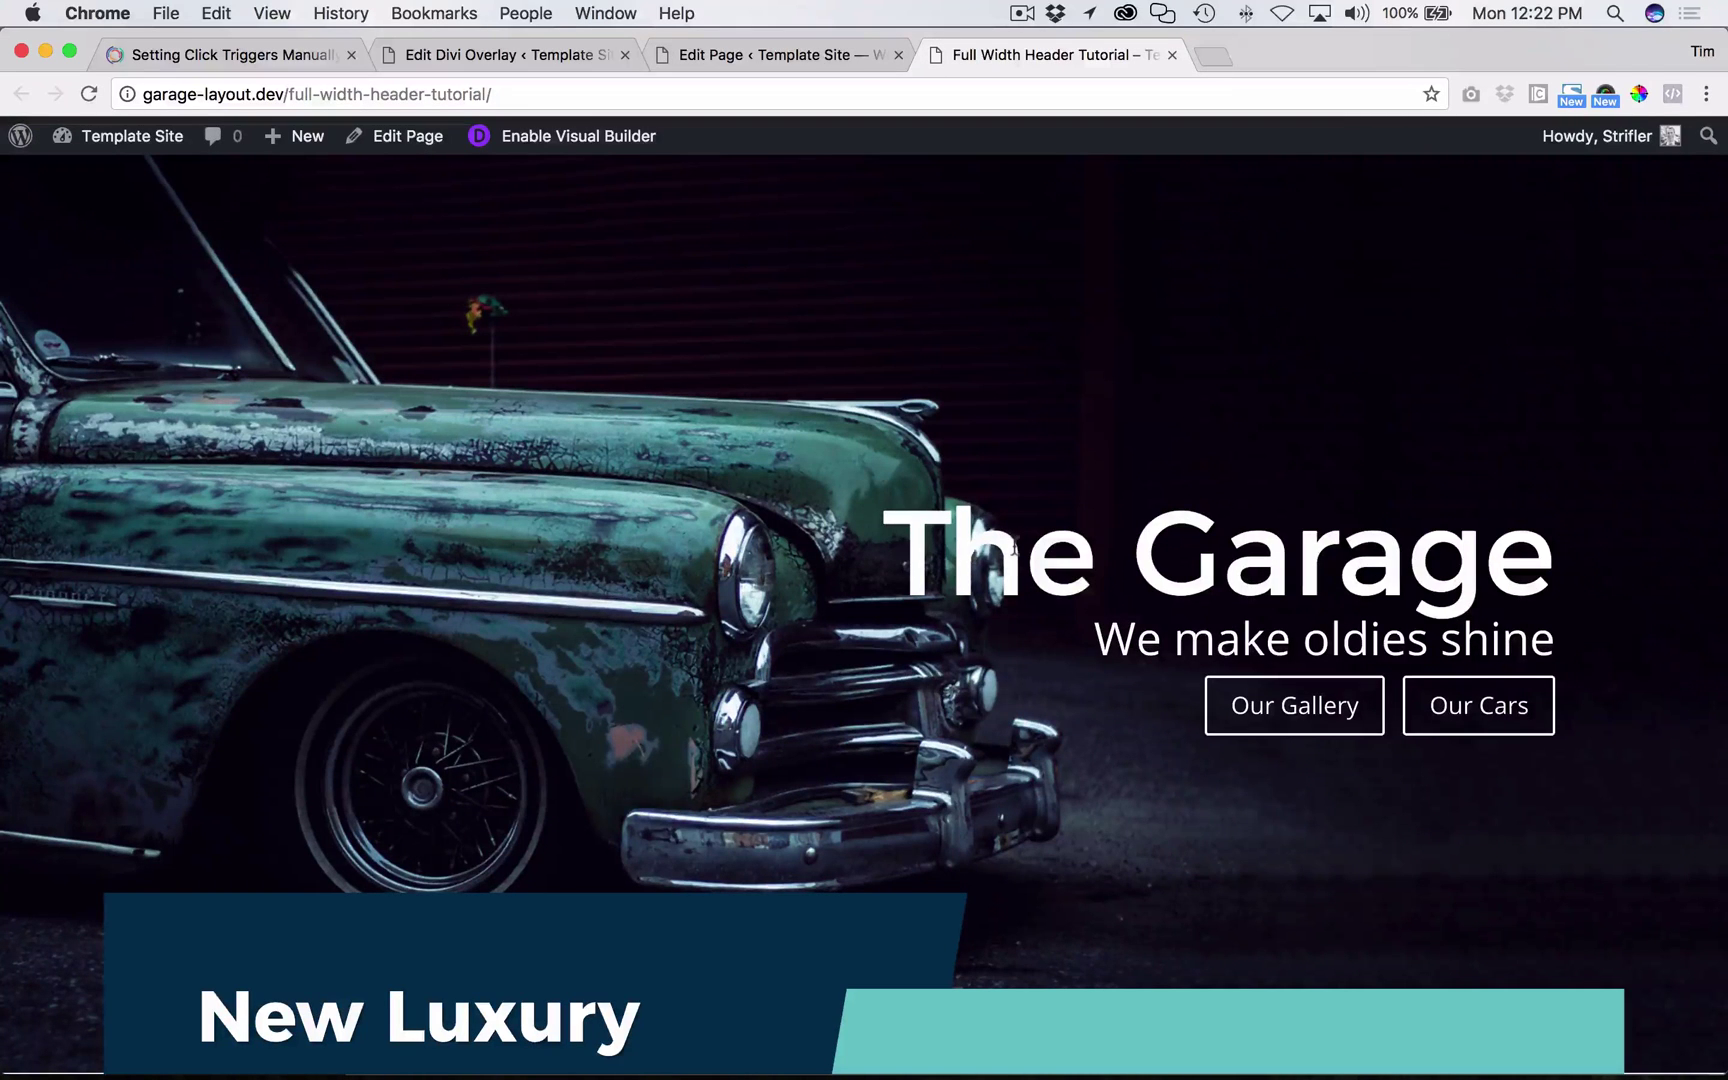
pyautogui.tripleClick(1014, 548)
pyautogui.tripleClick(1166, 636)
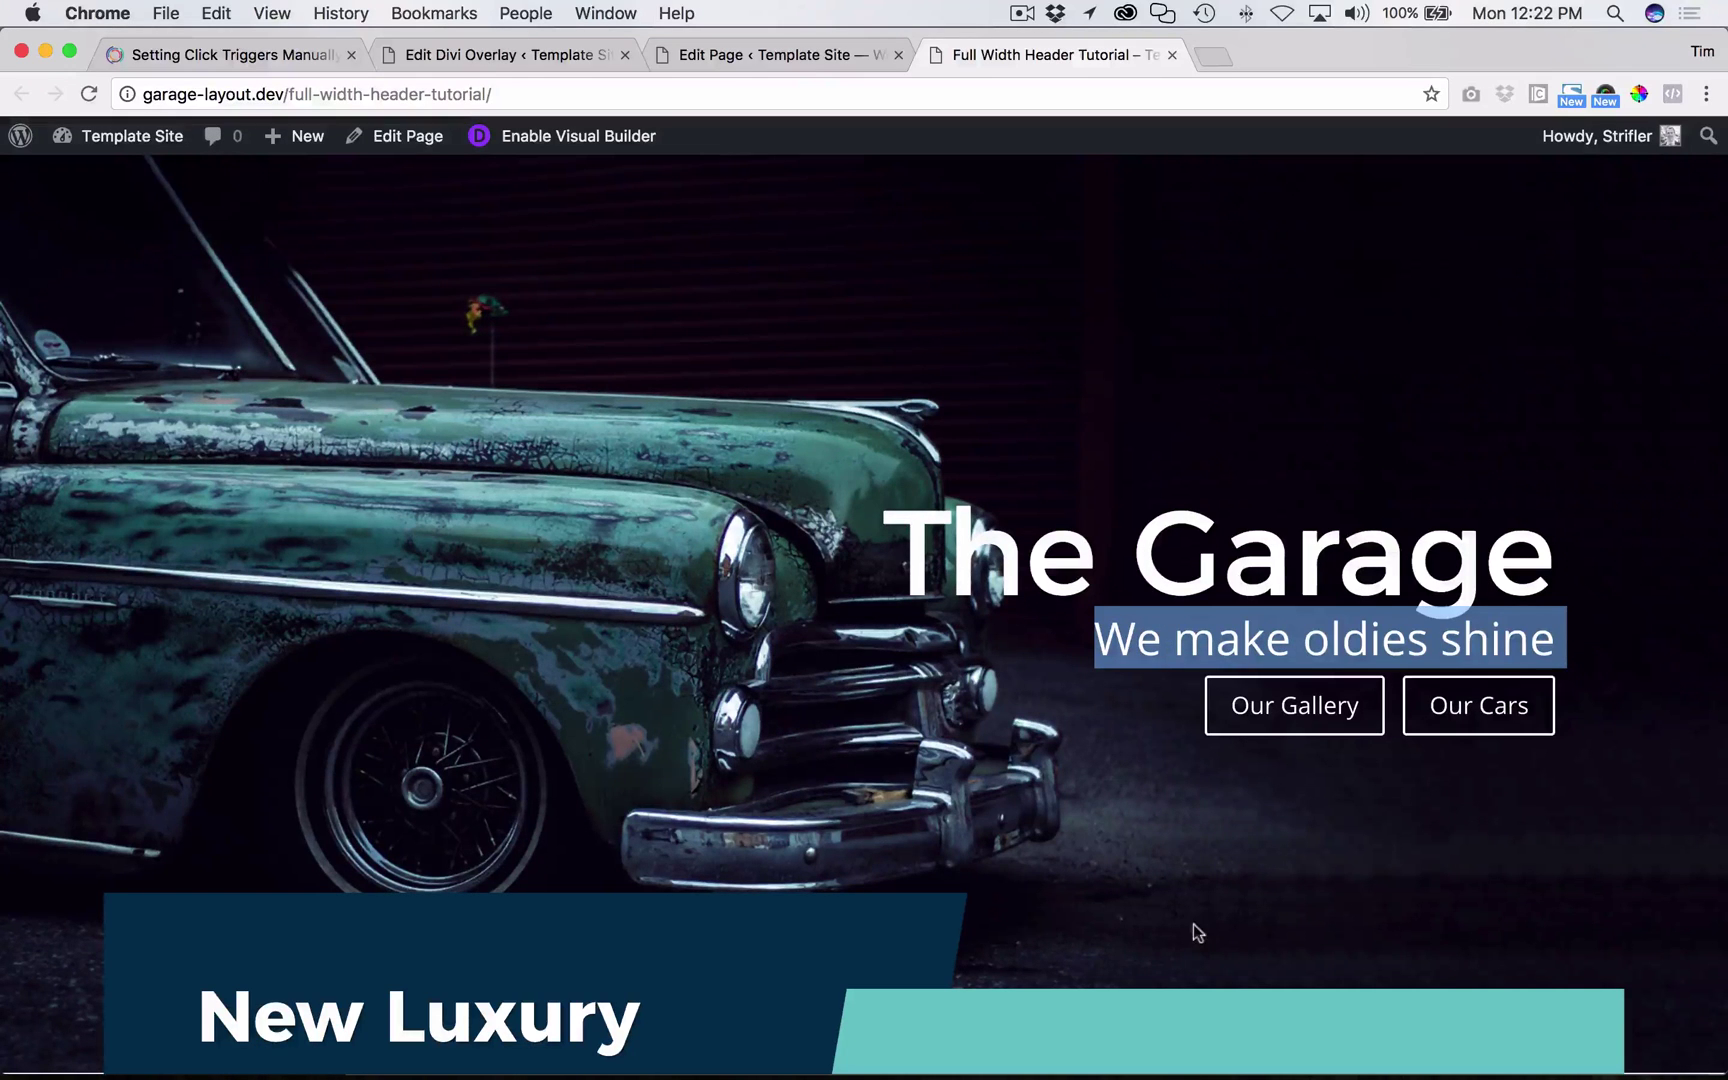
pyautogui.click(1275, 755)
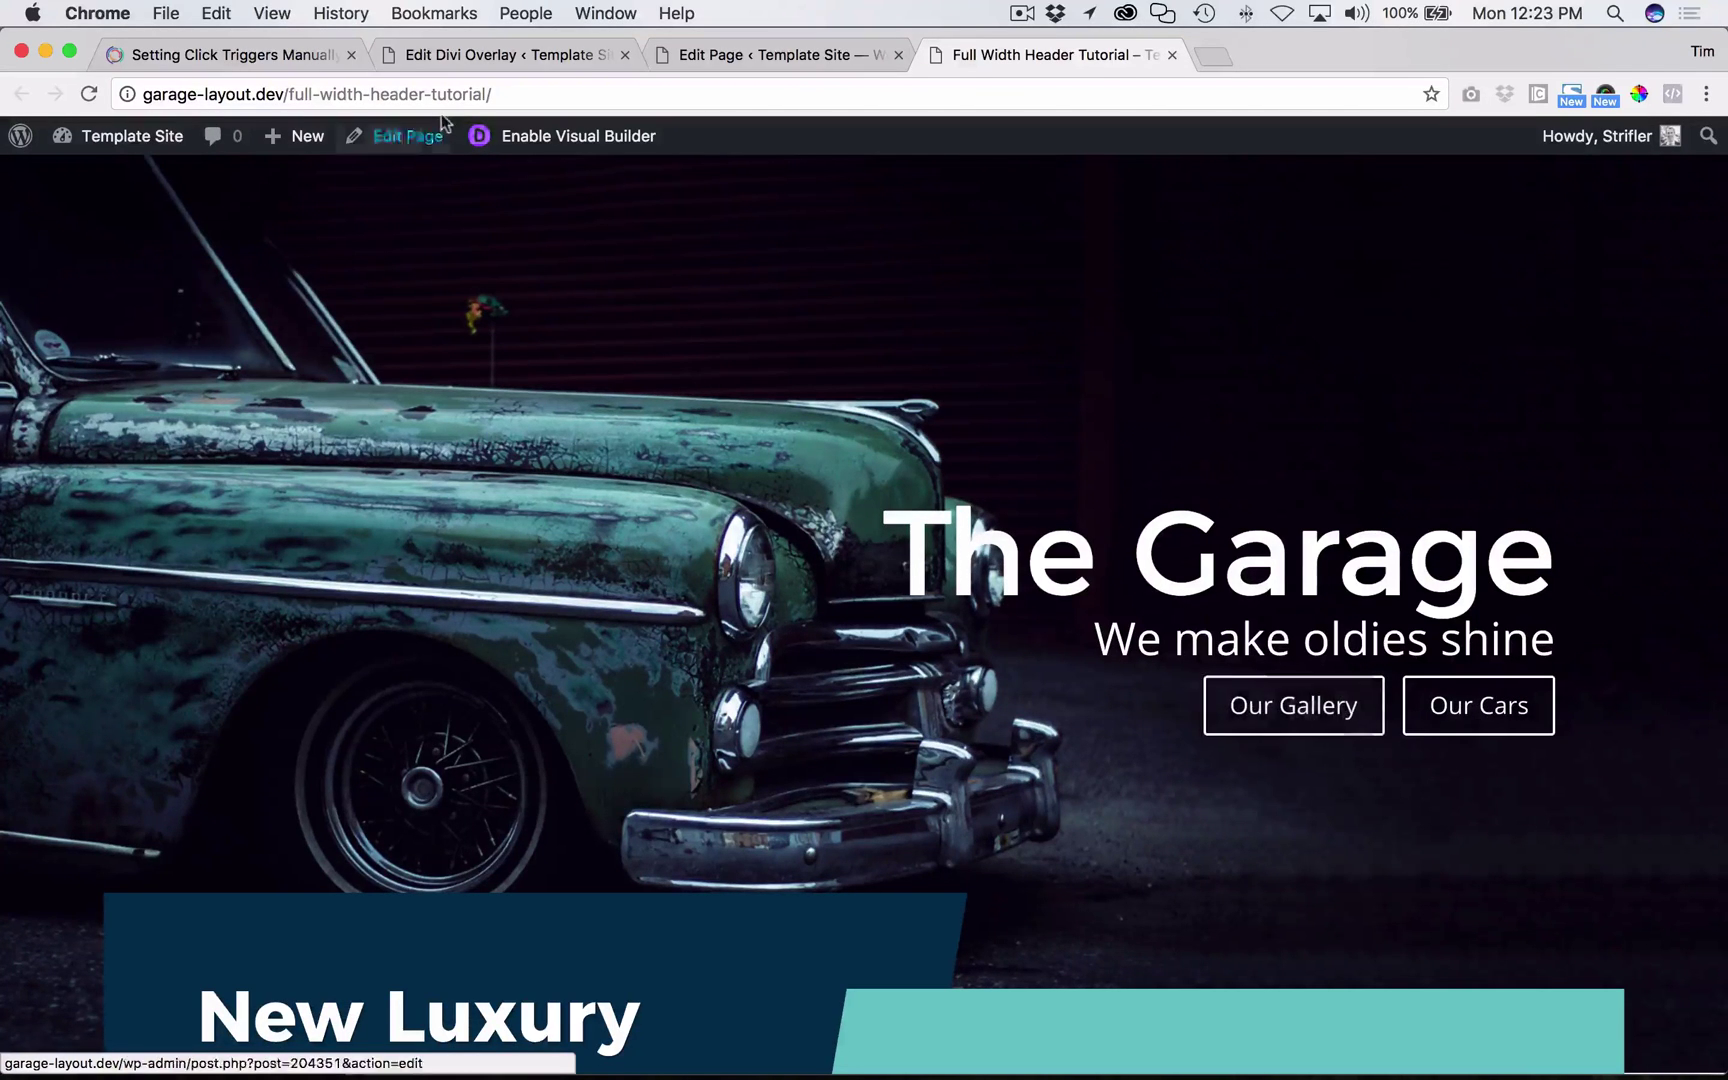
# - Locate the CSS Selector Trigger field in the Divi Overlay's additional settings and return to the live page
pyautogui.click(541, 57)
pyautogui.scroll(-5, 1535, 830)
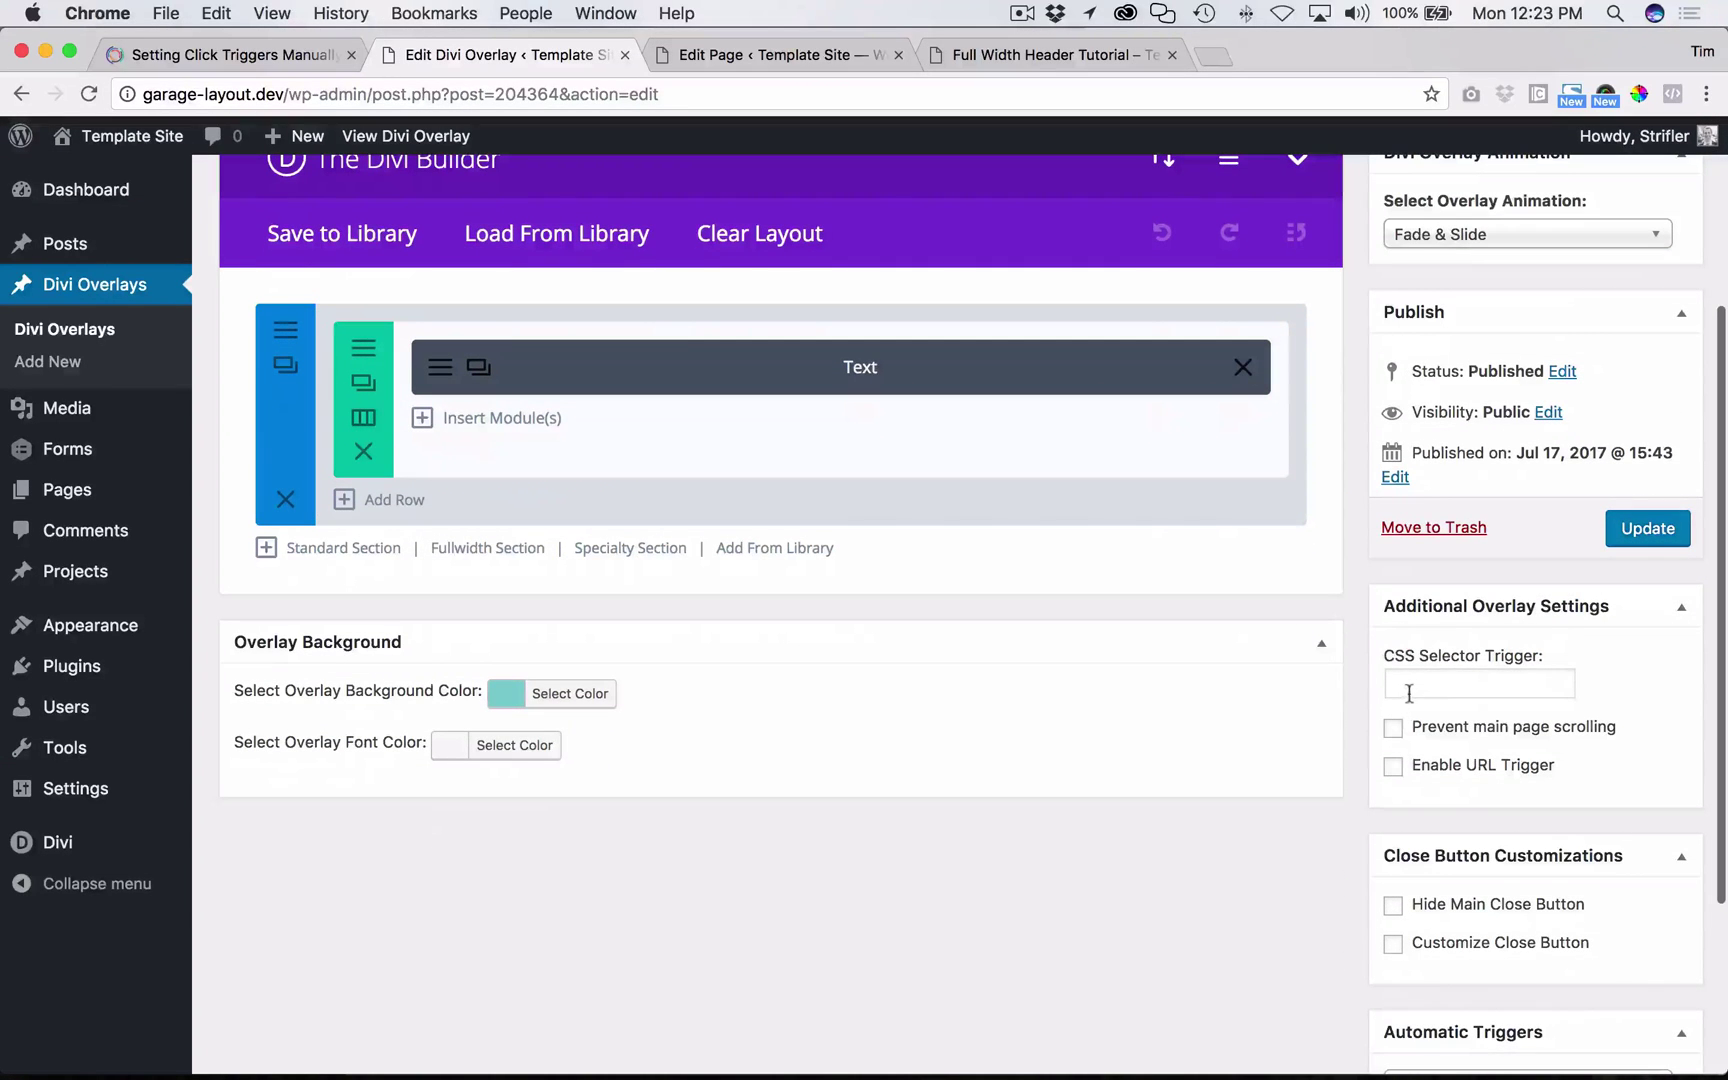
pyautogui.click(1442, 681)
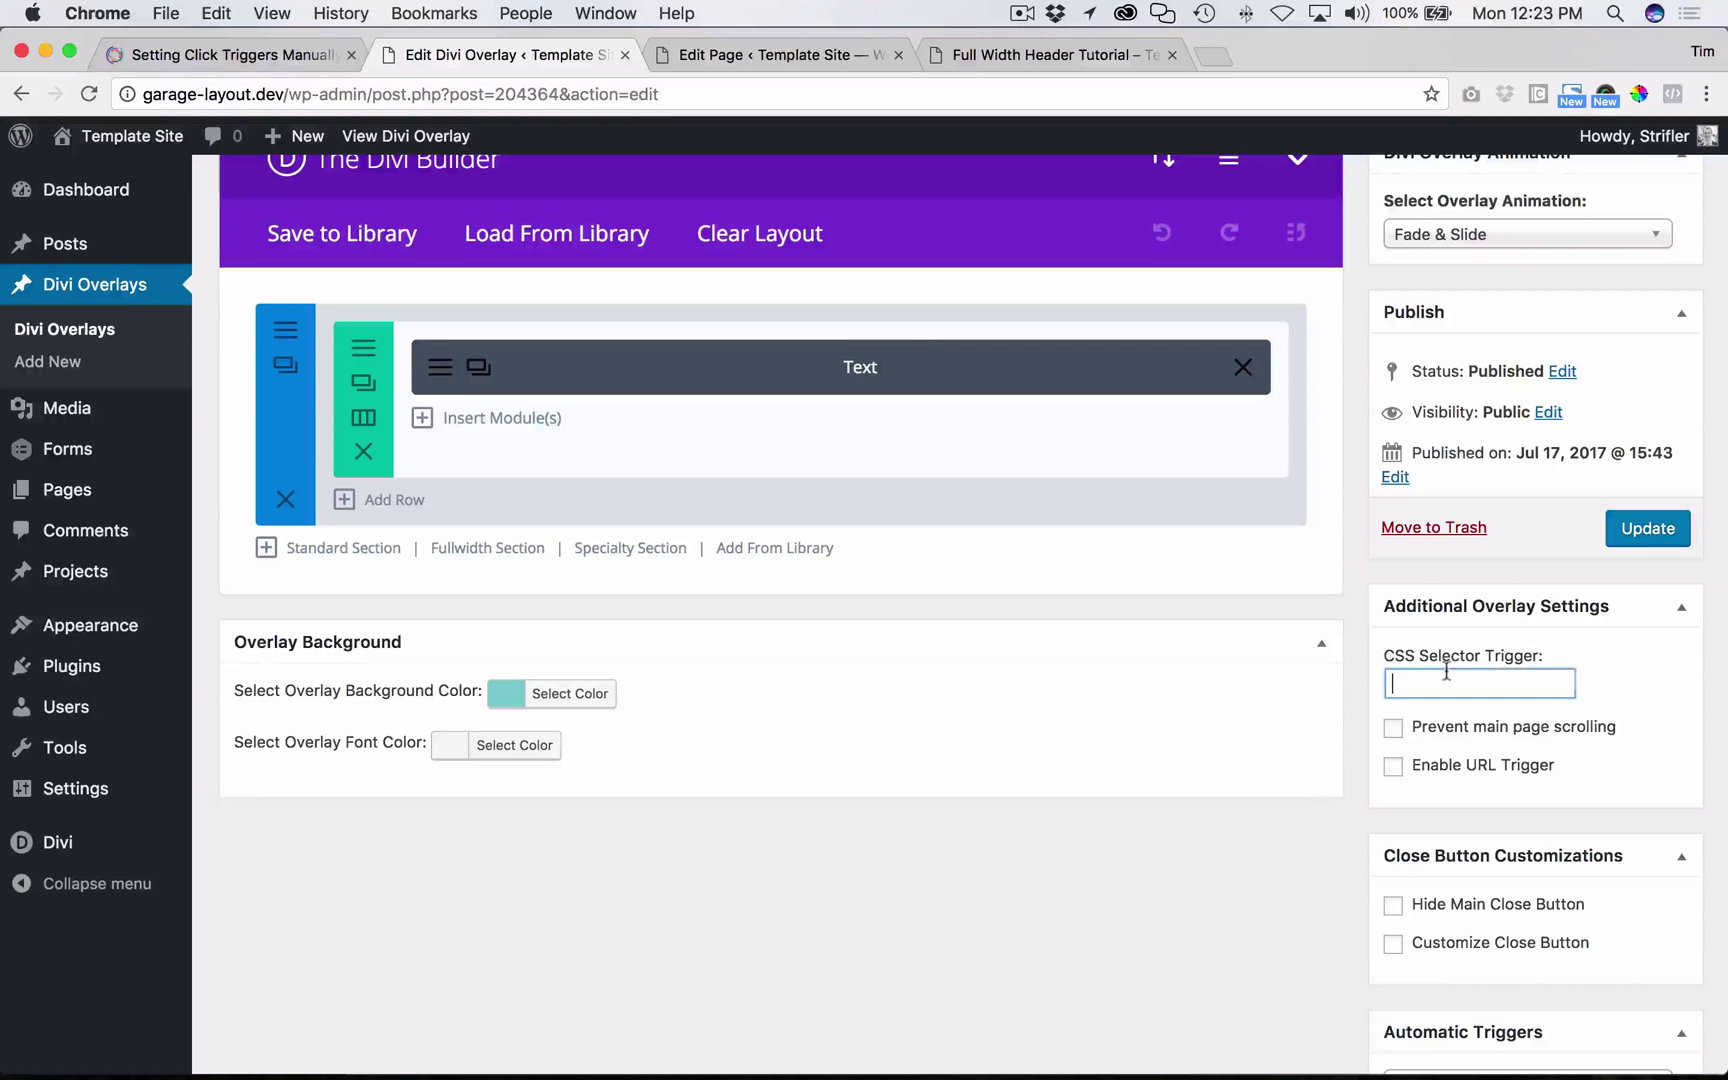
pyautogui.click(1050, 55)
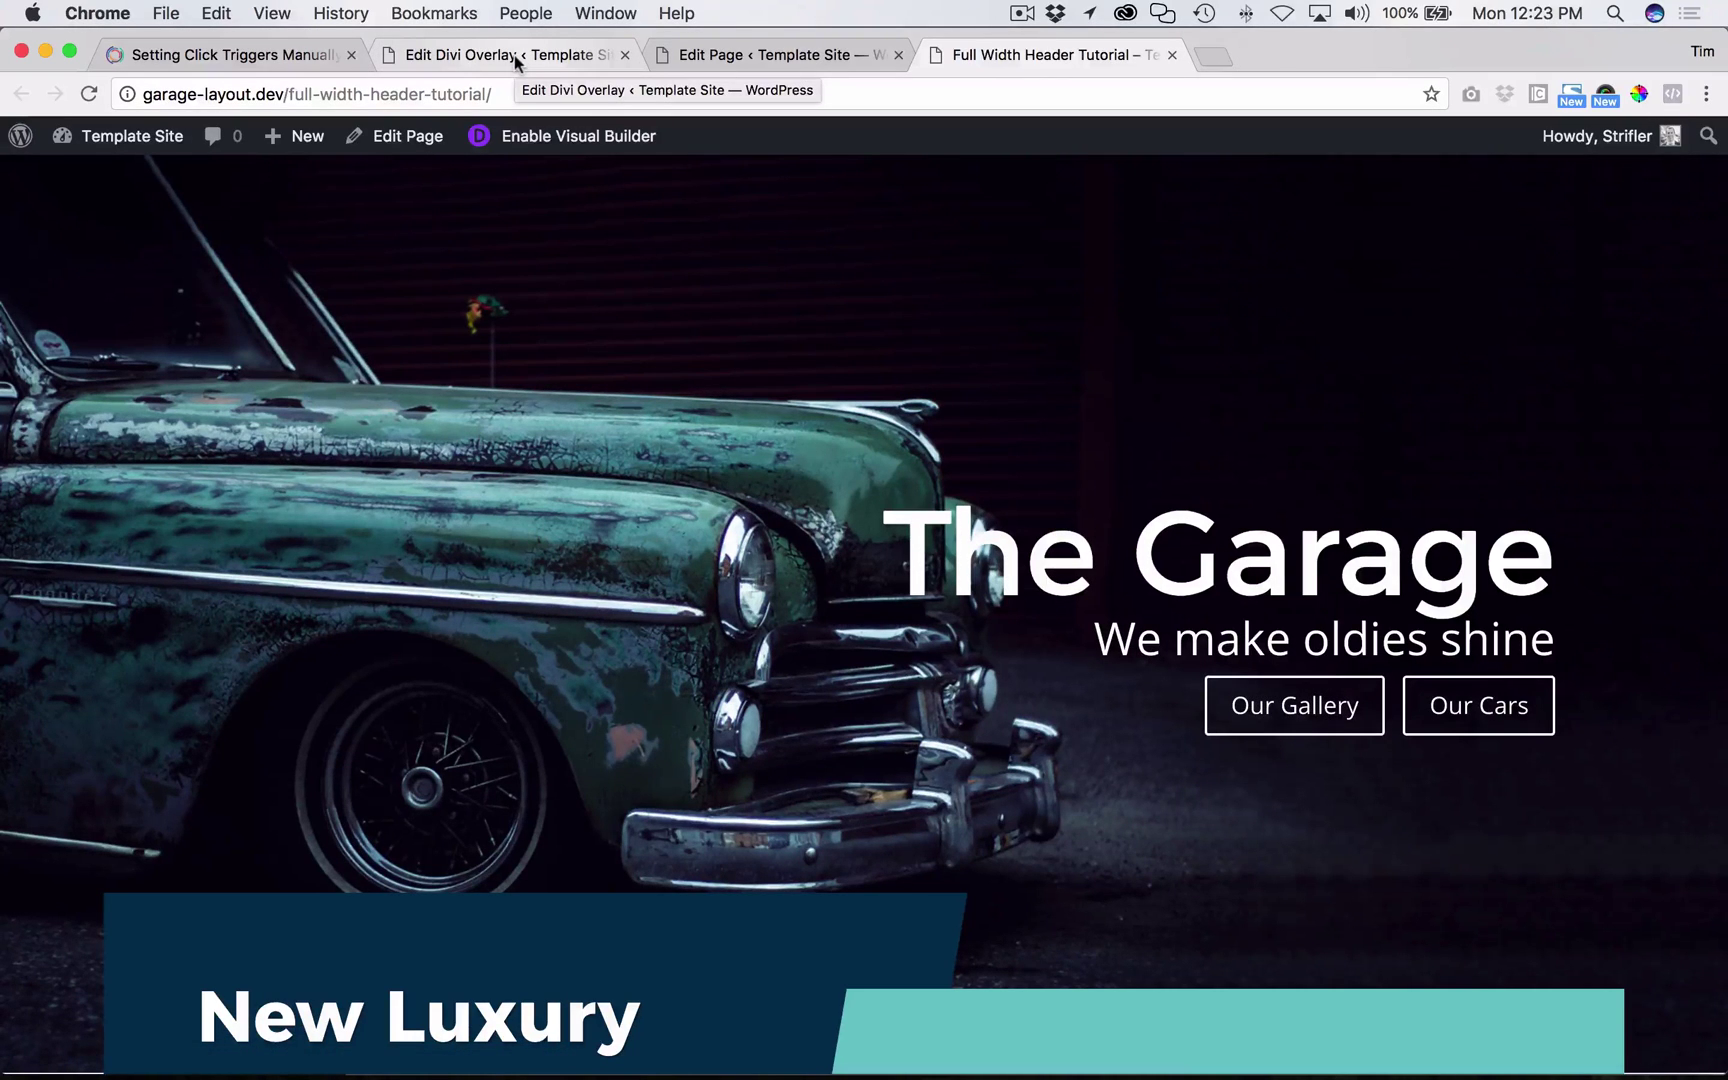
# - Skim the divilife article on setting click triggers manually, down to its CSS shortcuts for common modules
pyautogui.click(251, 40)
pyautogui.scroll(-5, 700, 580)
pyautogui.scroll(5, 386, 656)
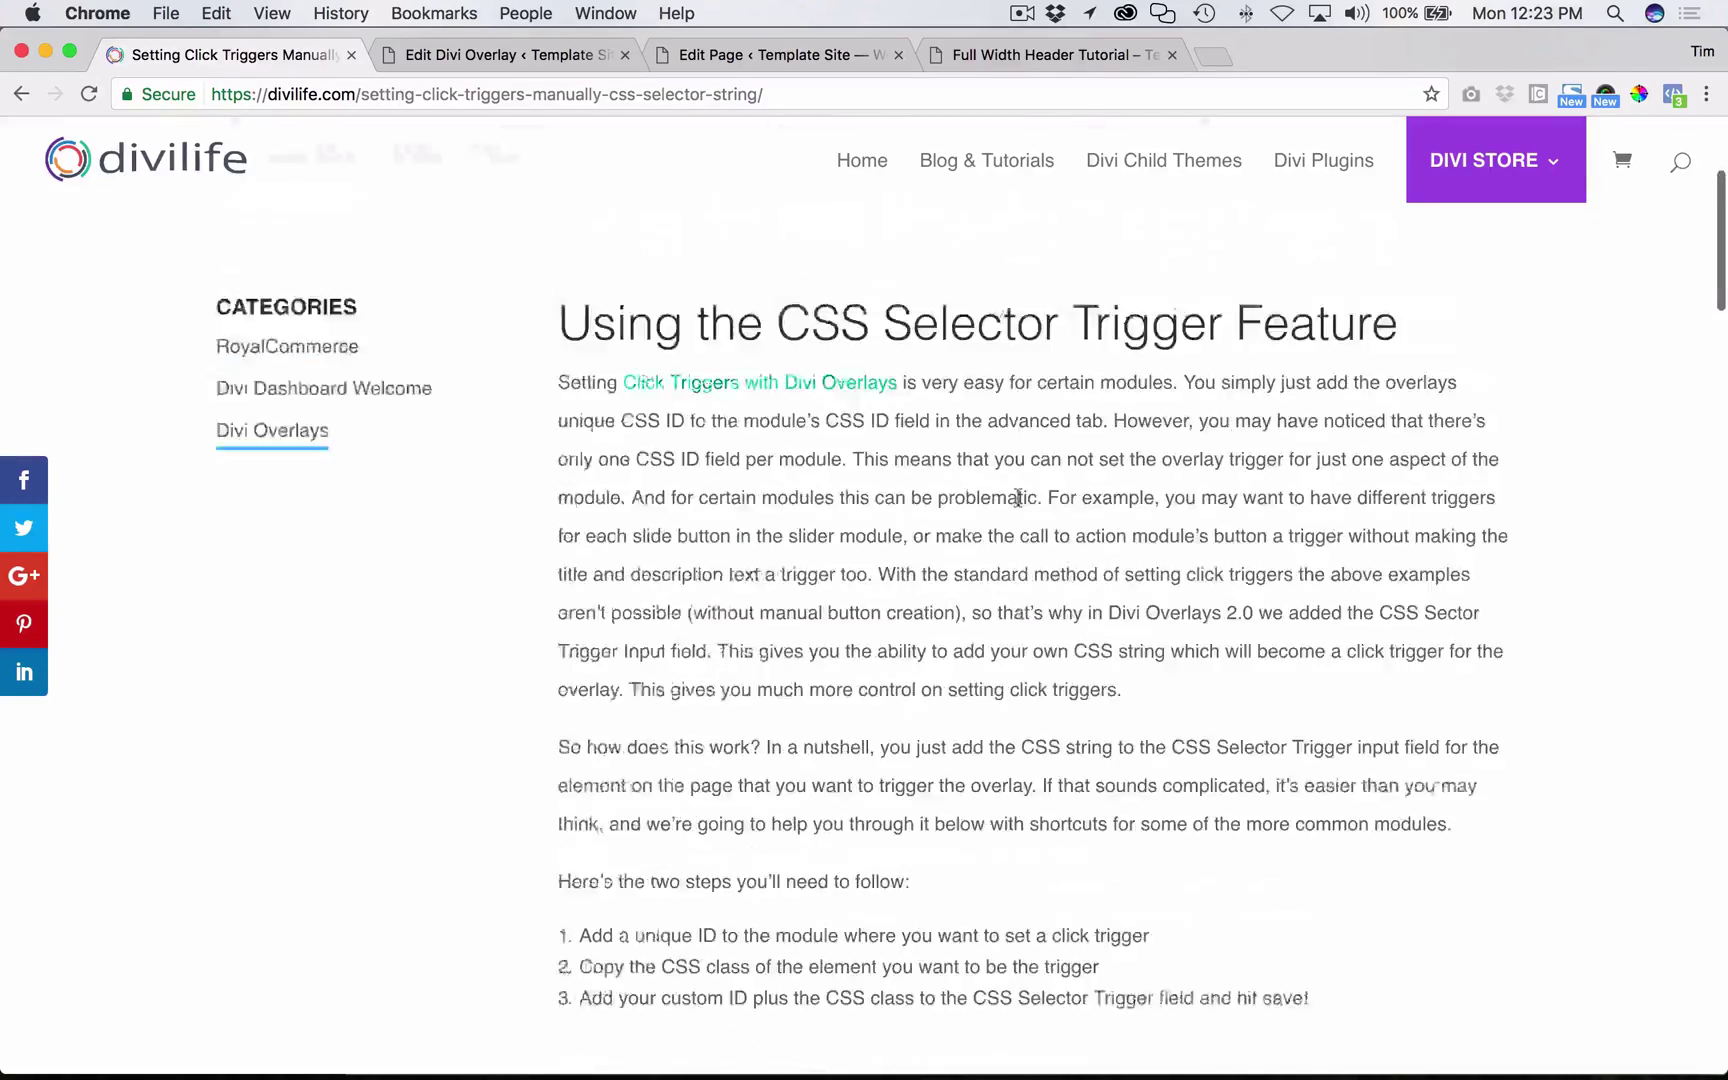
pyautogui.scroll(-3, 1020, 790)
pyautogui.scroll(-15, 1020, 790)
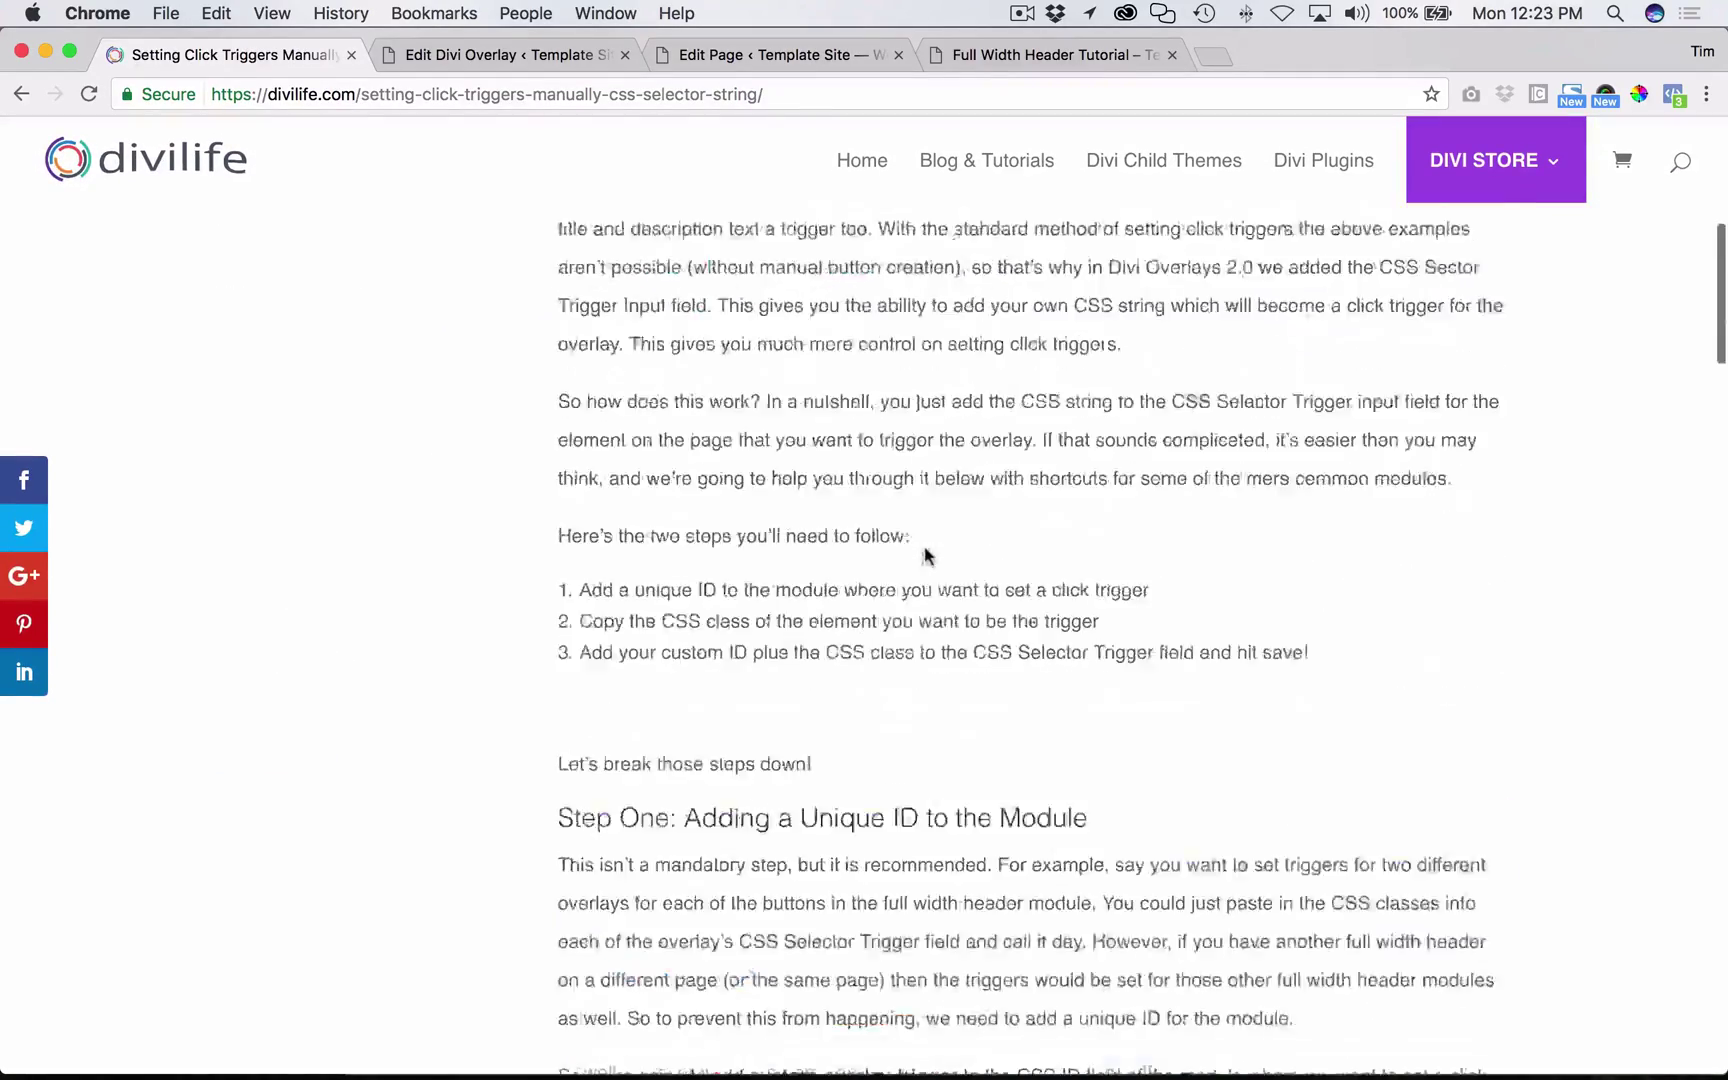
pyautogui.scroll(-5, 924, 556)
pyautogui.scroll(15, 922, 563)
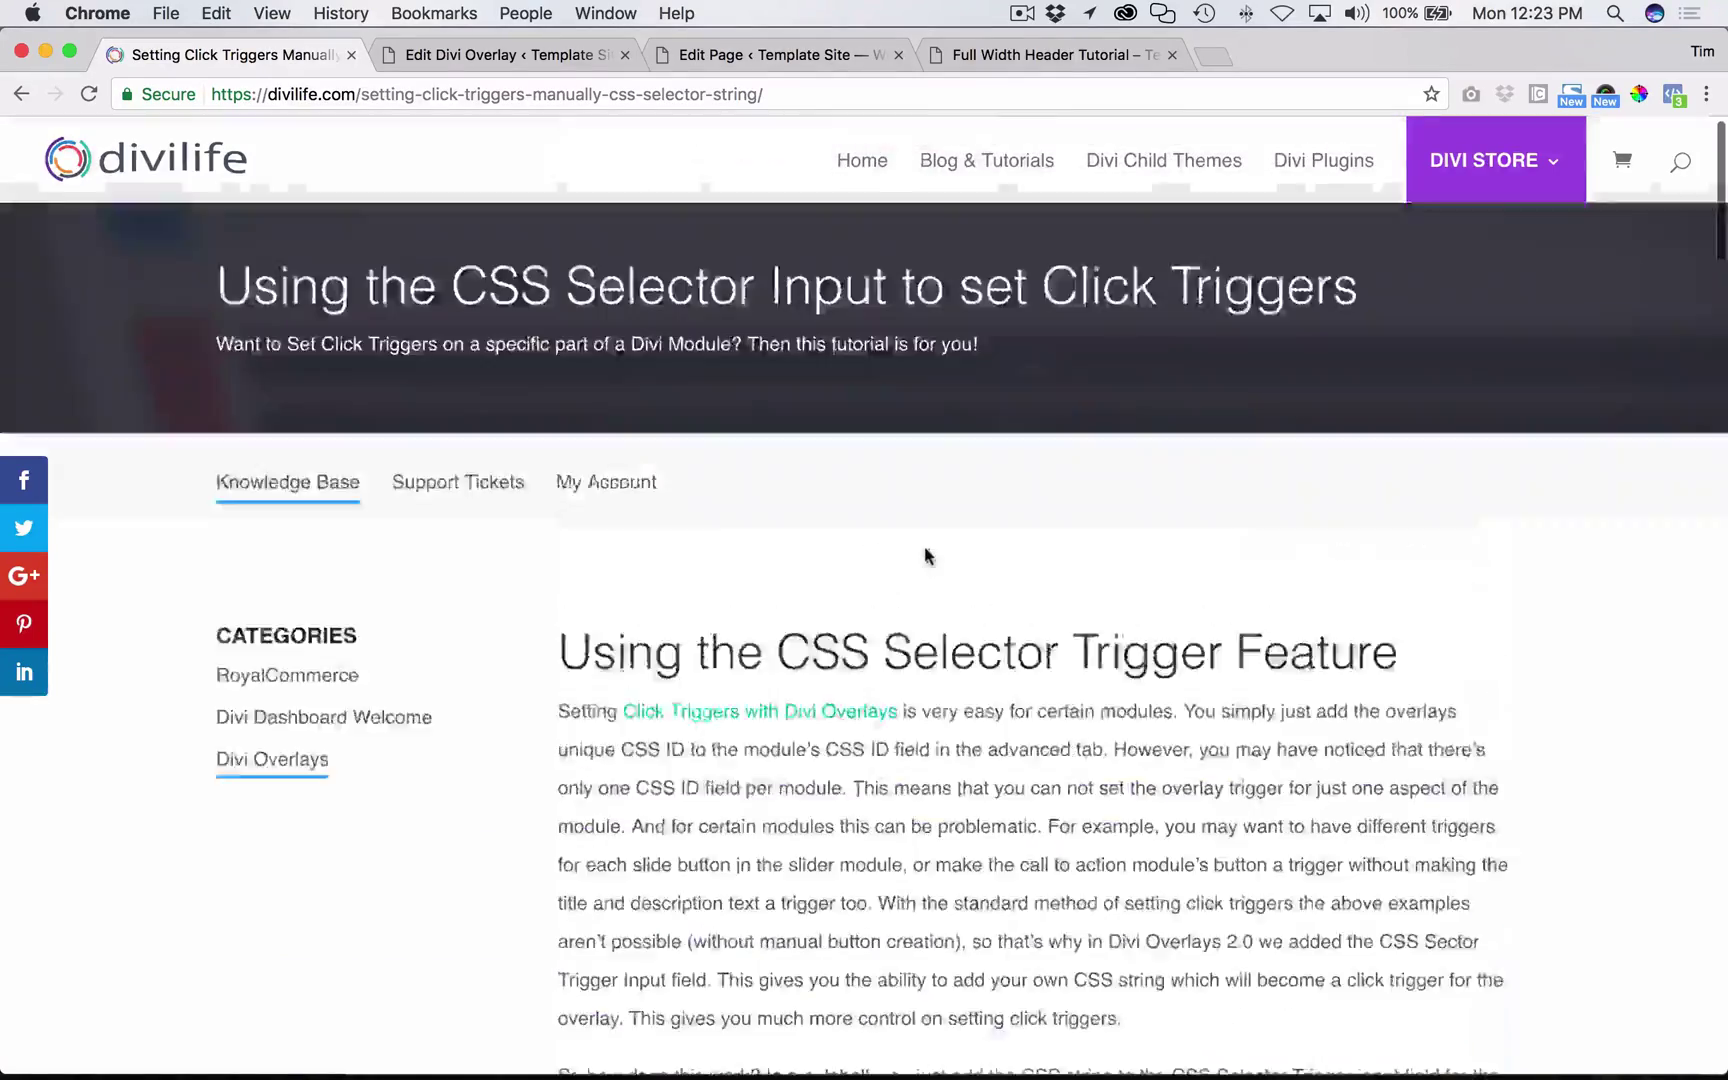
pyautogui.scroll(-5, 918, 771)
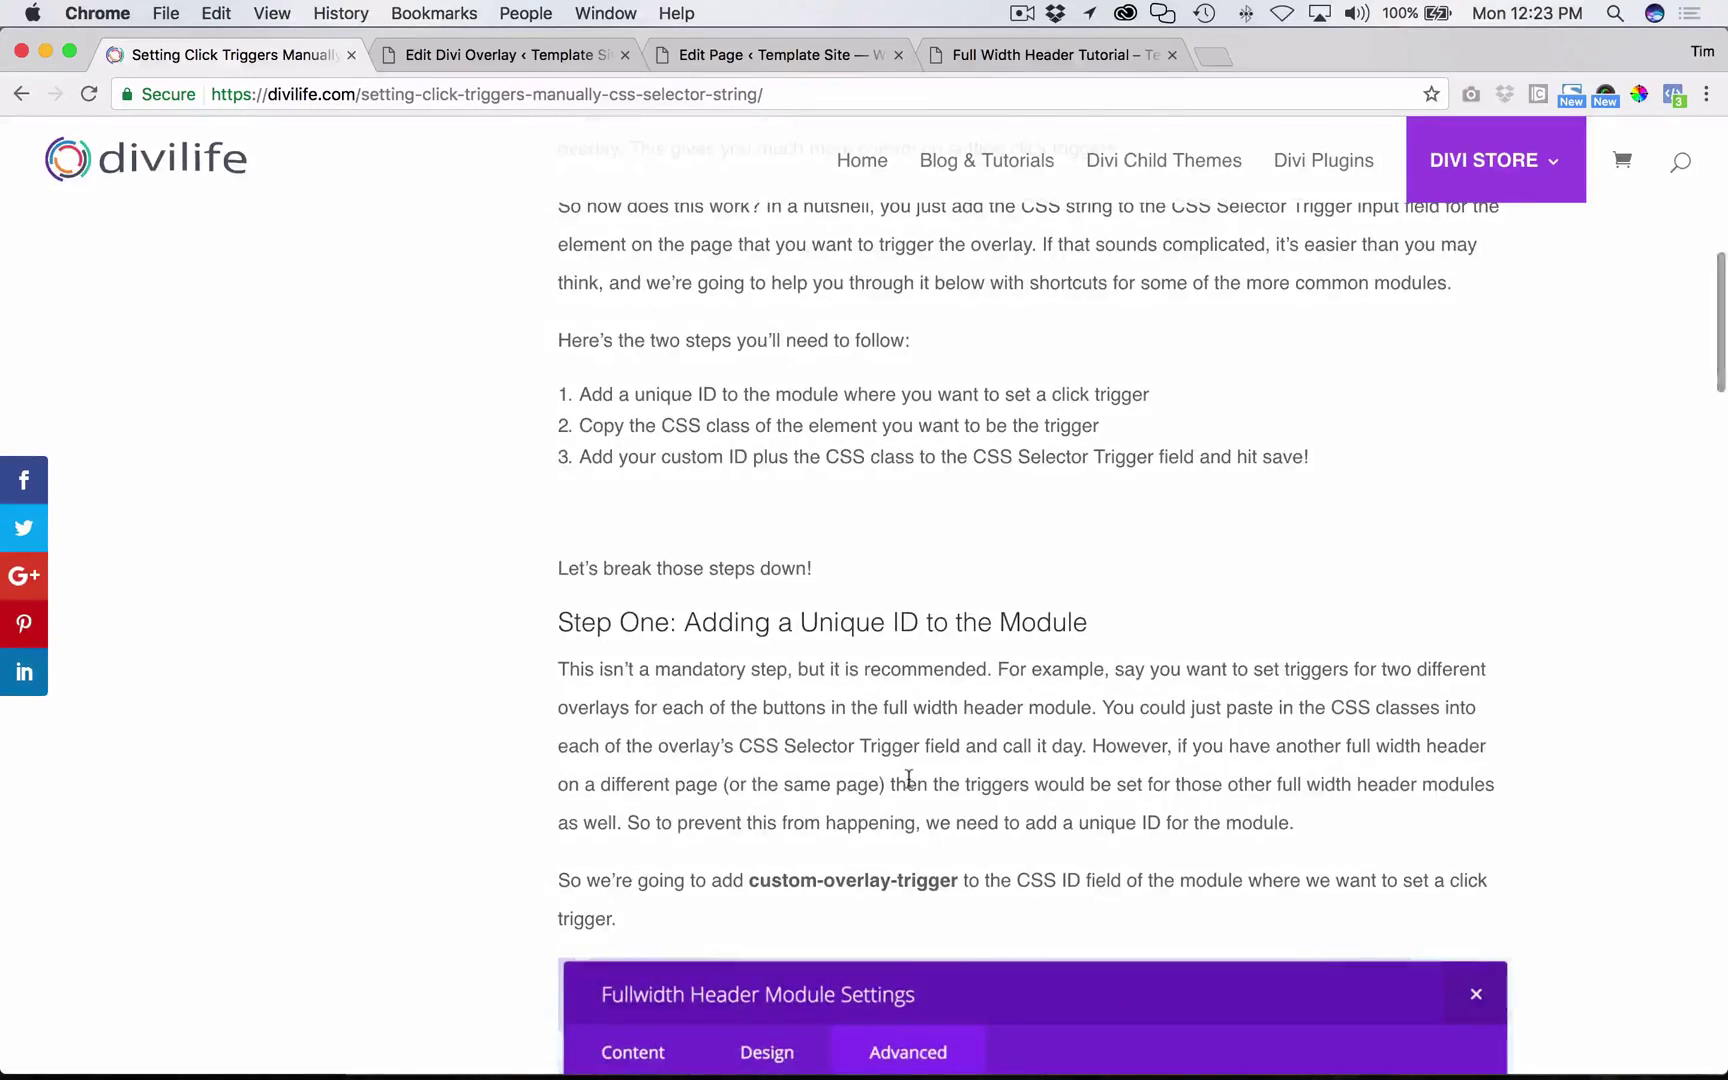
pyautogui.scroll(-15, 906, 775)
pyautogui.scroll(3, 918, 742)
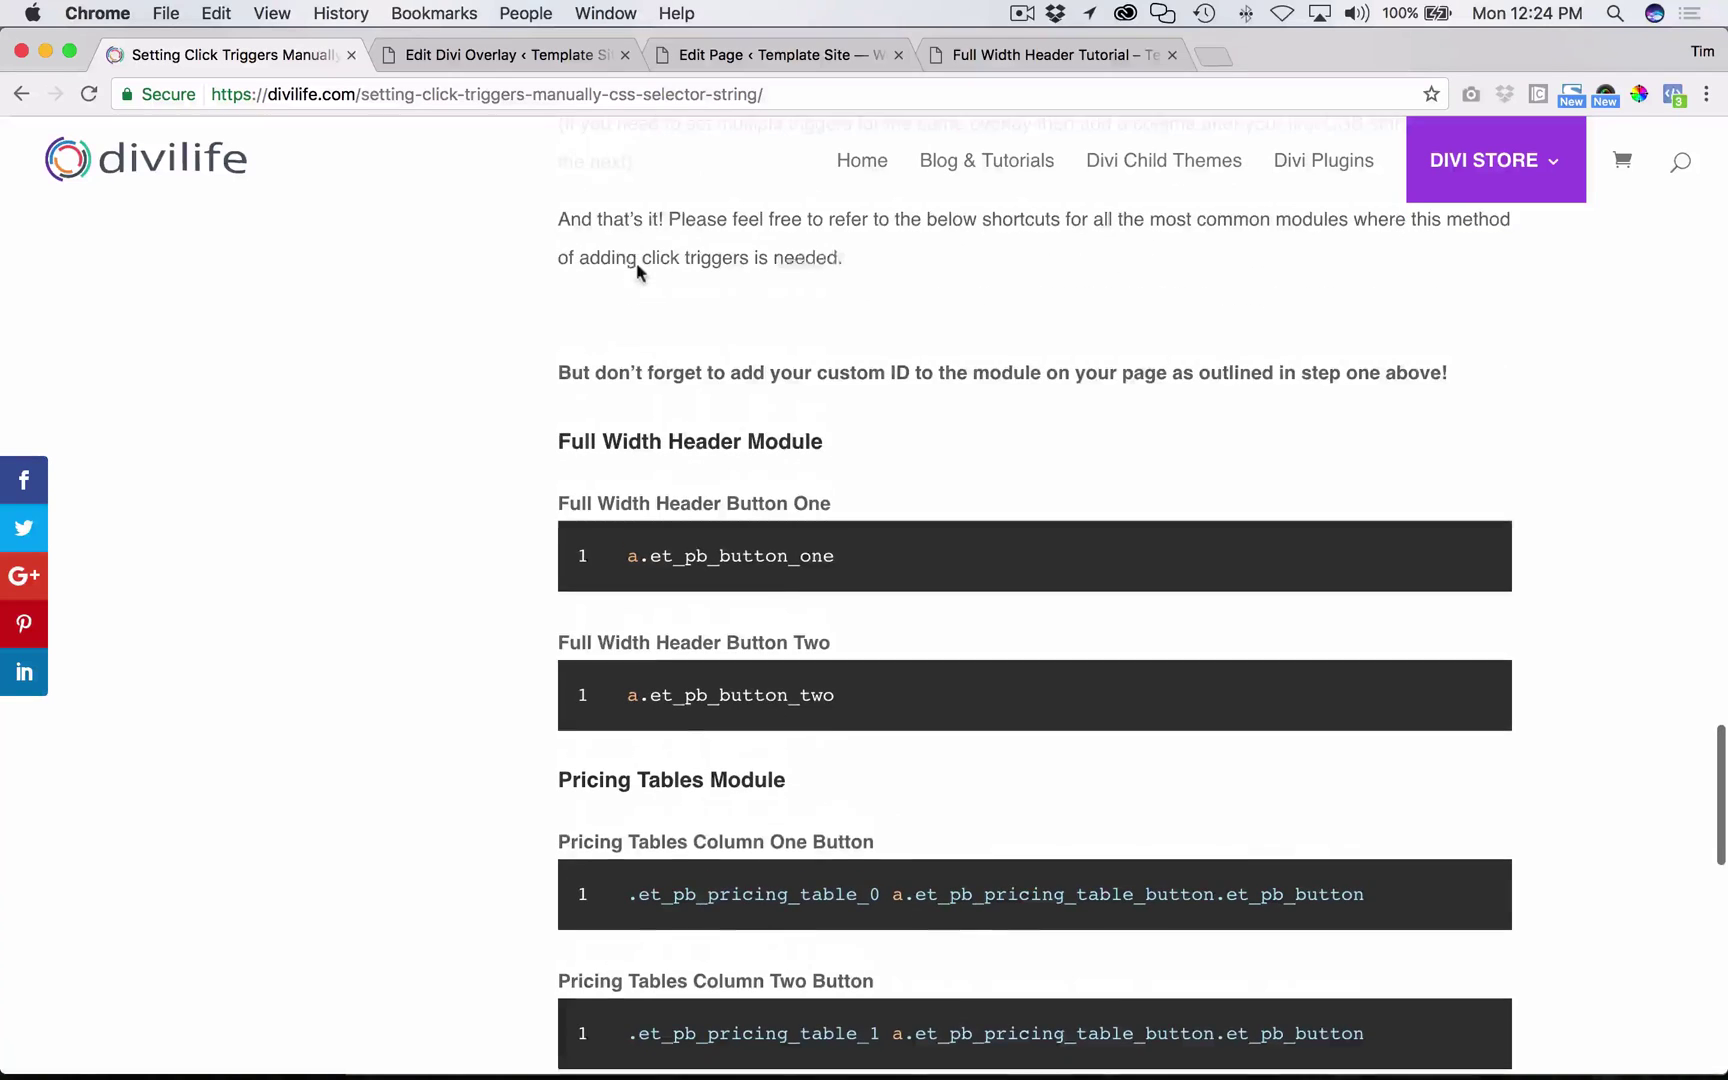
# - Highlight the Full Width Header Module's CSS selectors for its two buttons, a.et_pb_button_one and a.et_pb_button_two
pyautogui.doubleClick(751, 452)
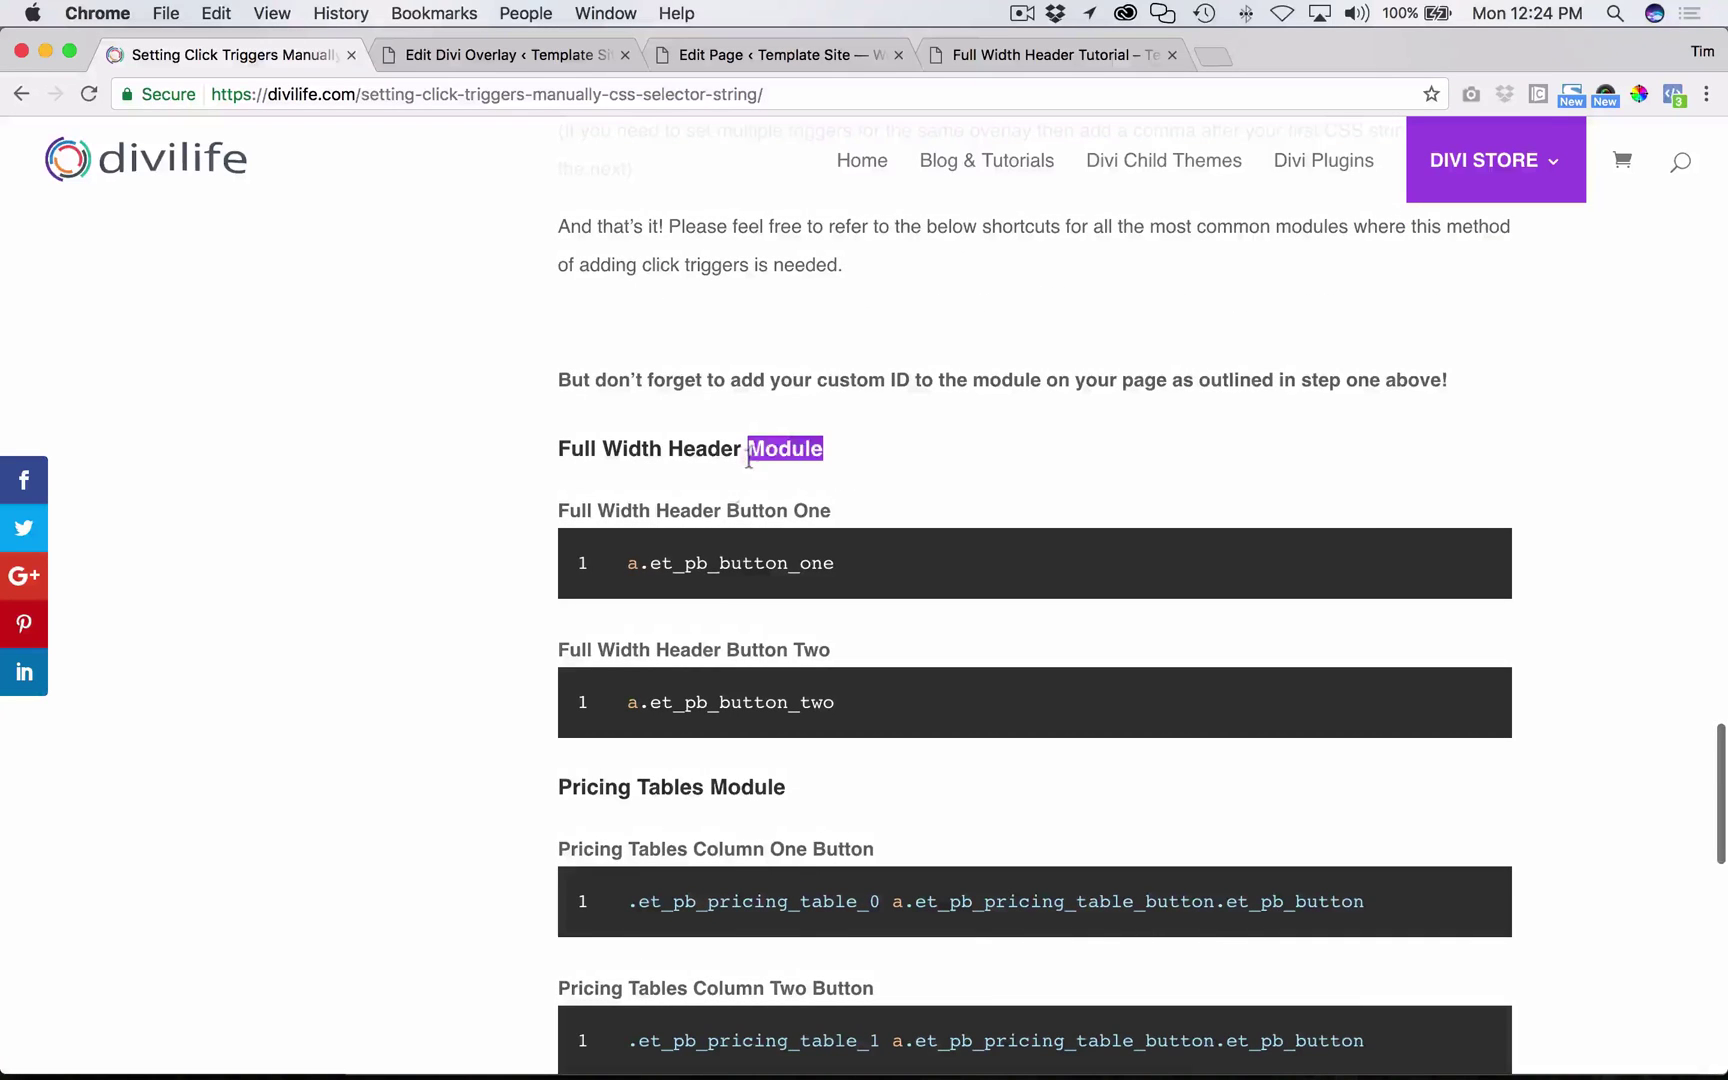
pyautogui.tripleClick(748, 563)
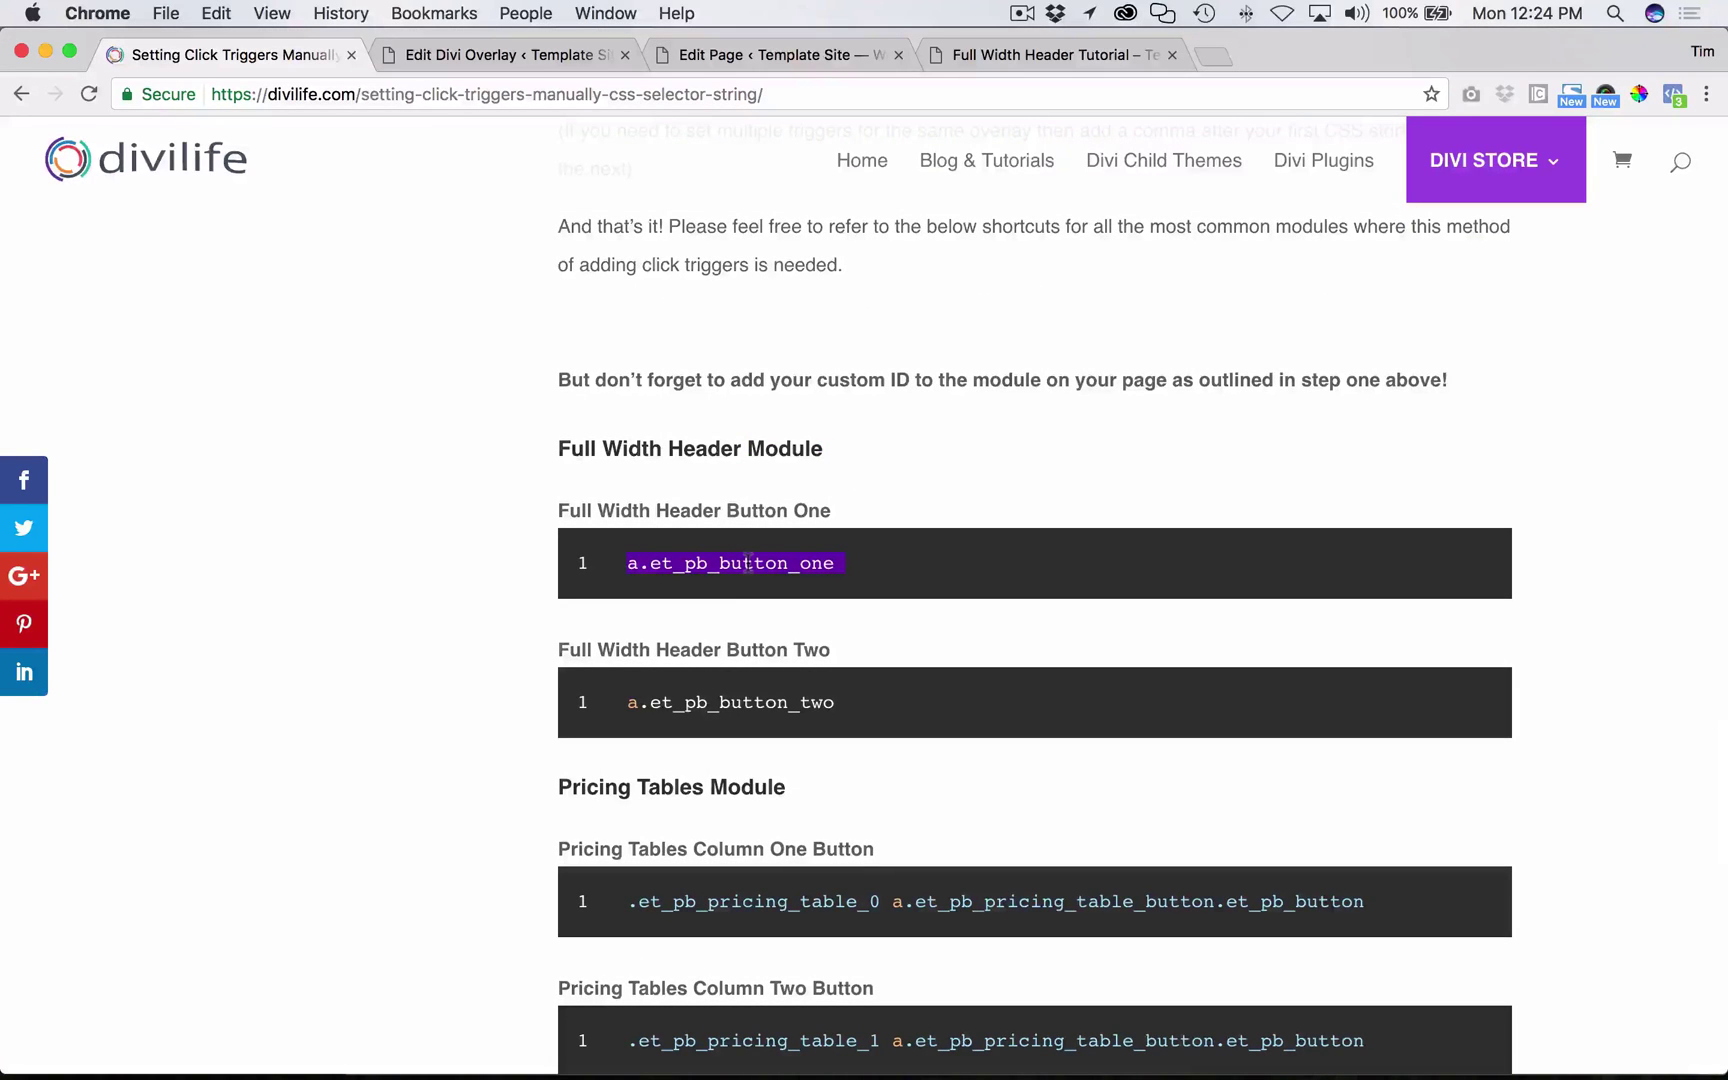
pyautogui.tripleClick(688, 510)
pyautogui.doubleClick(771, 563)
pyautogui.doubleClick(755, 703)
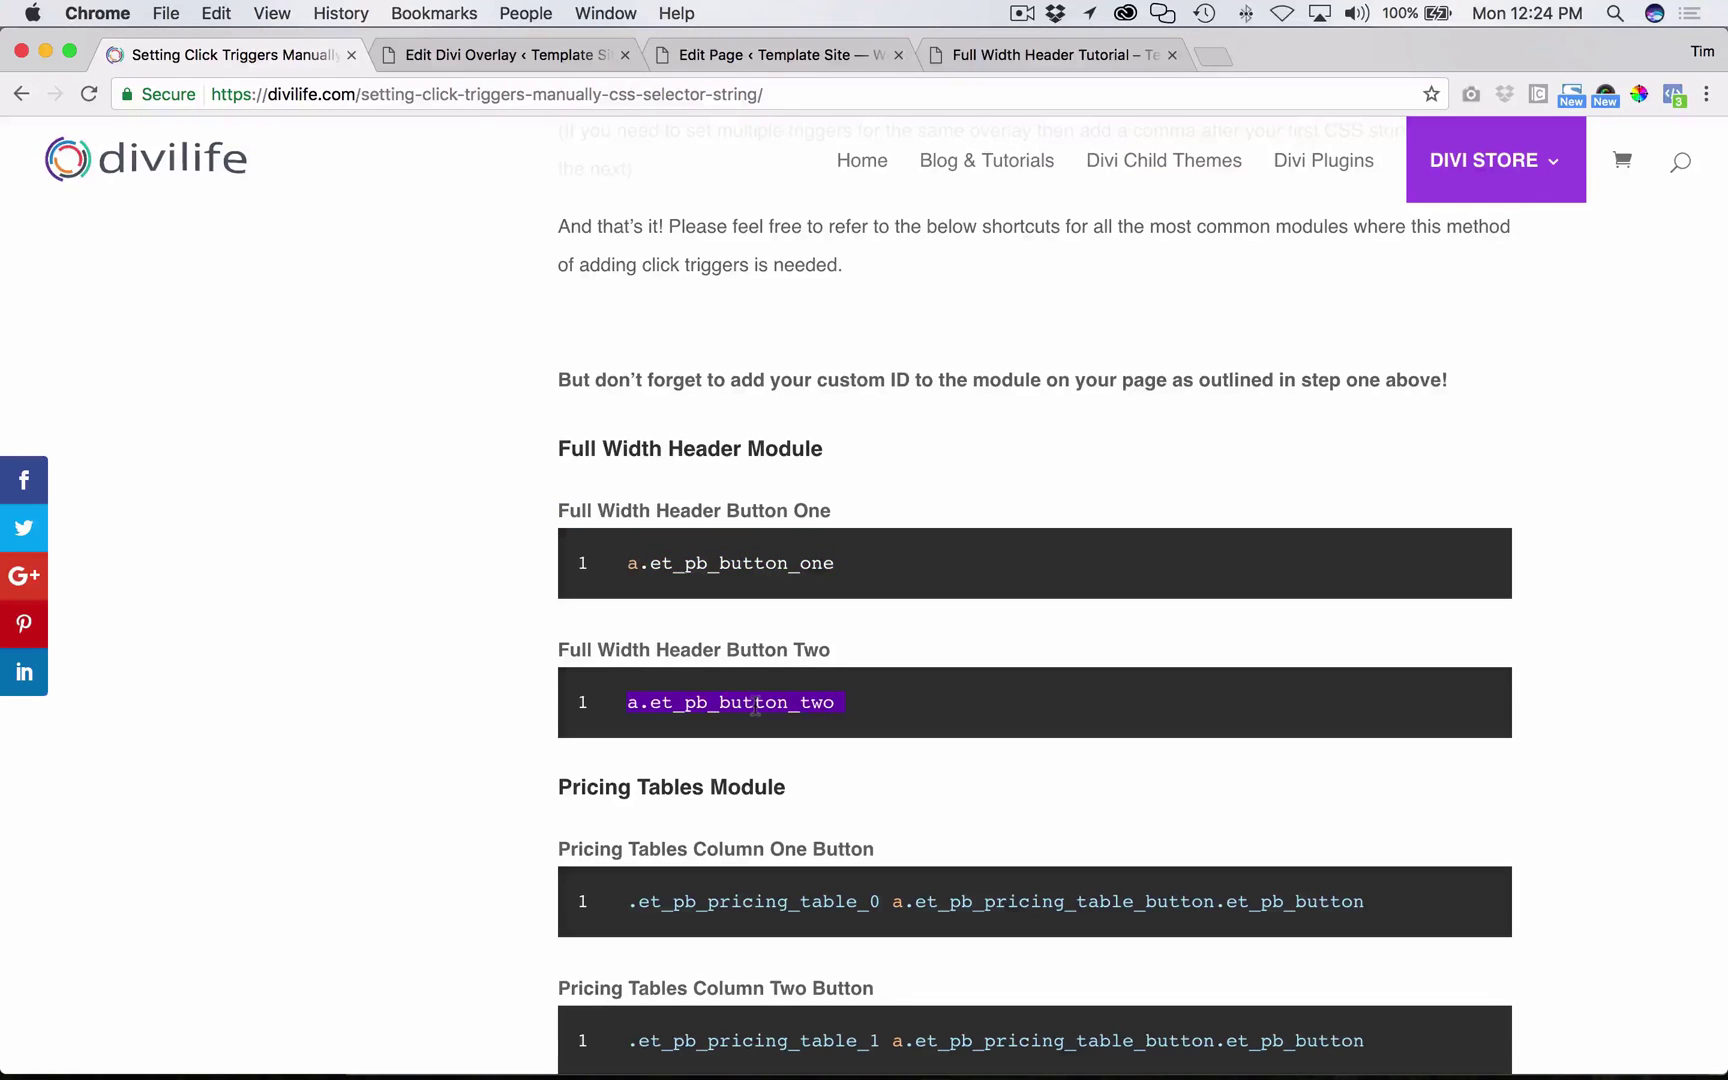
# - Review the article's numbered list of steps, highlighting the one about adding a unique ID to the module
pyautogui.scroll(20, 720, 375)
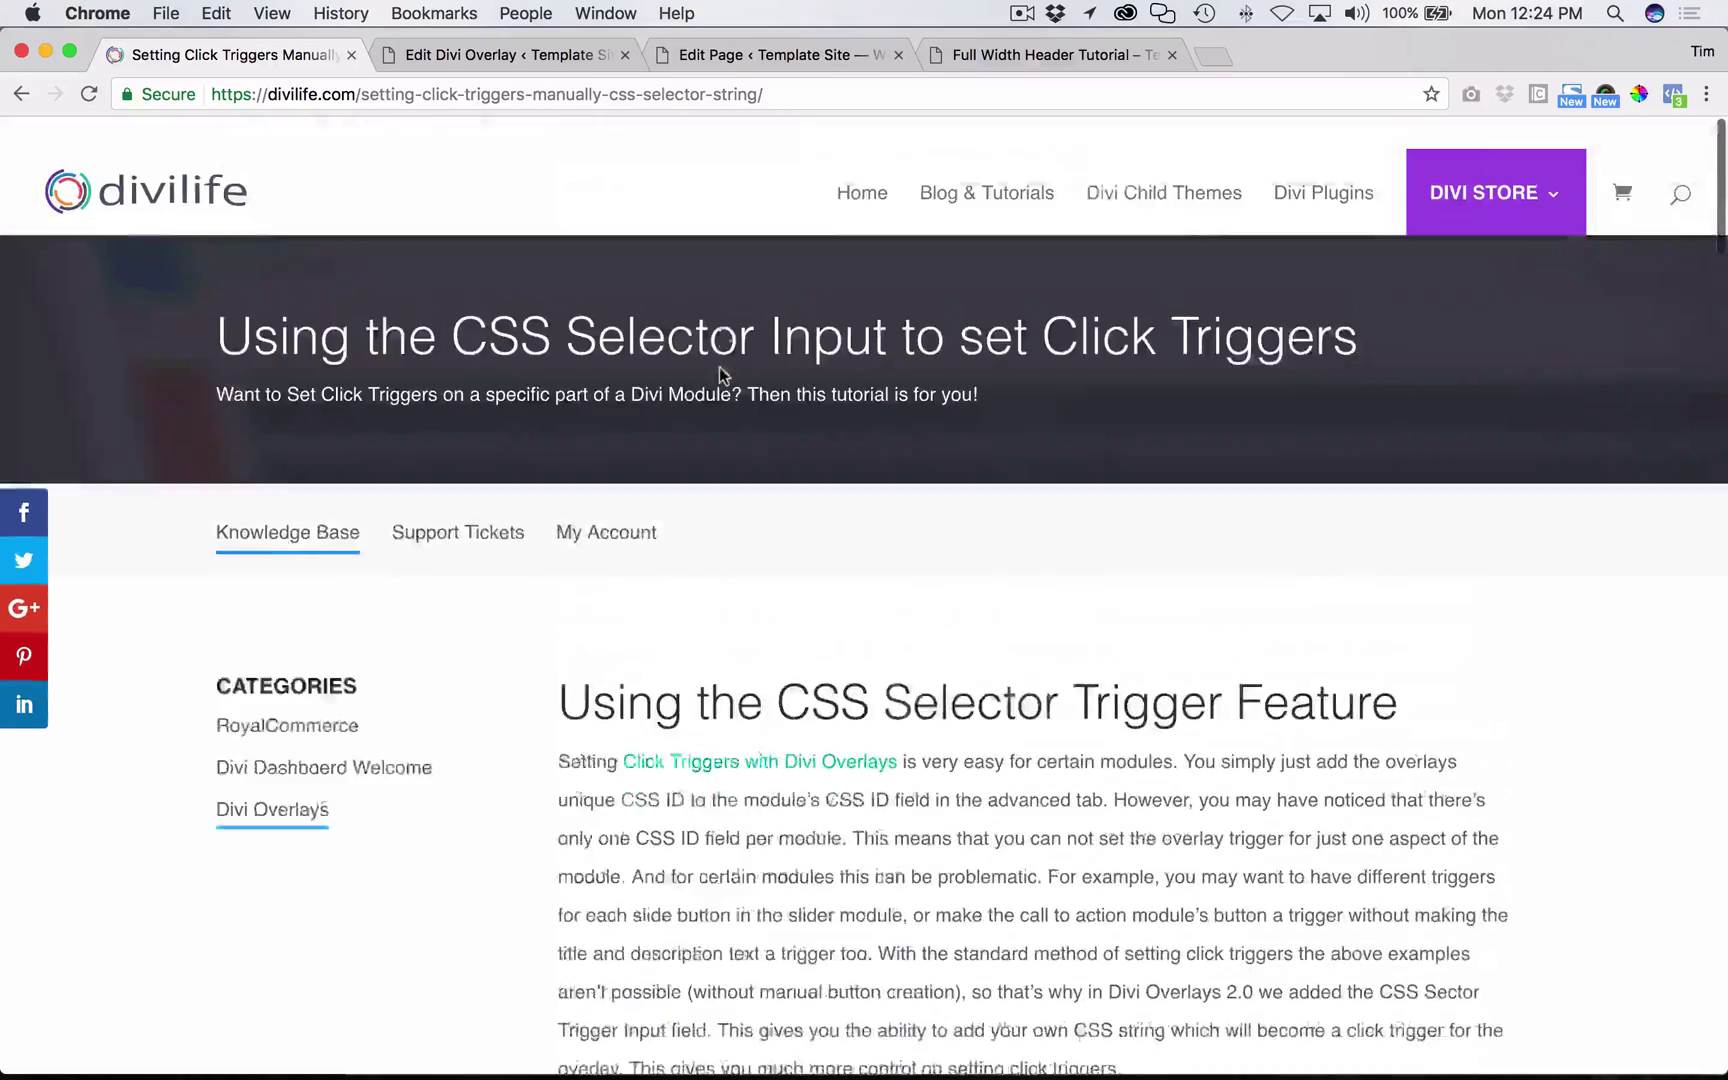
pyautogui.scroll(-8, 697, 873)
pyautogui.scroll(2, 692, 873)
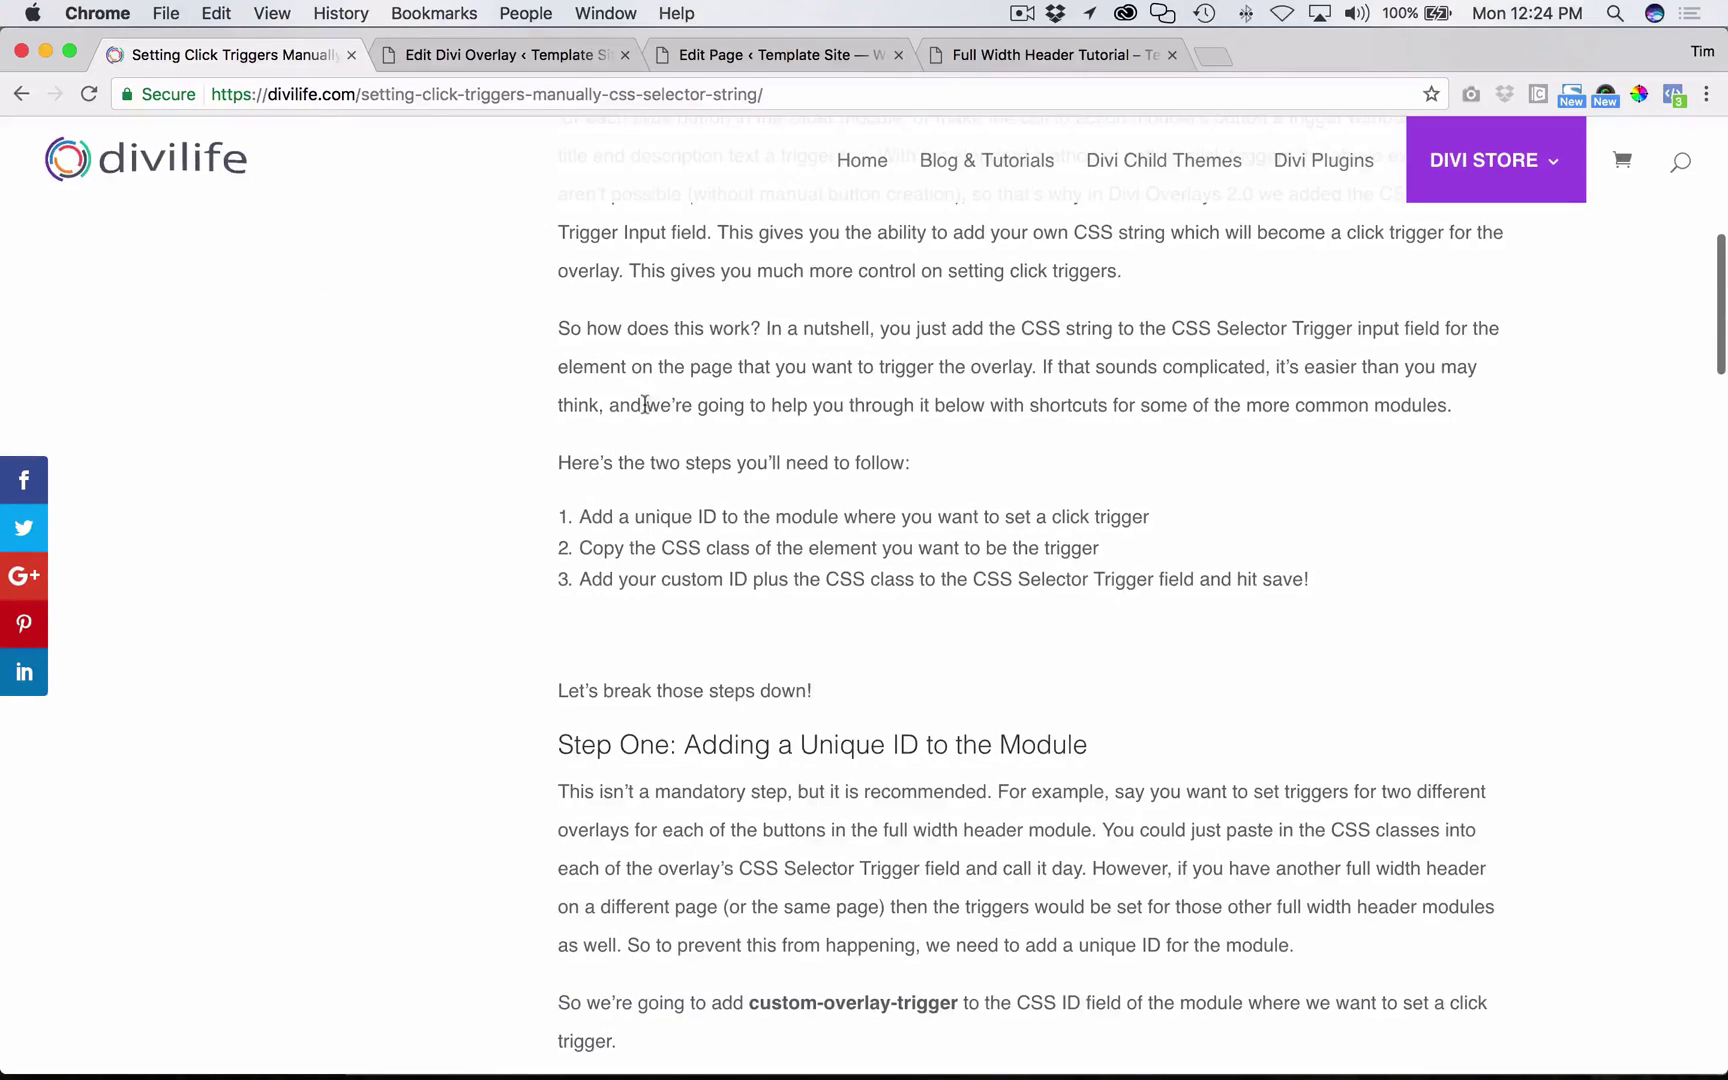
pyautogui.moveTo(1310, 583); pyautogui.dragTo(516, 506)
pyautogui.click(779, 670)
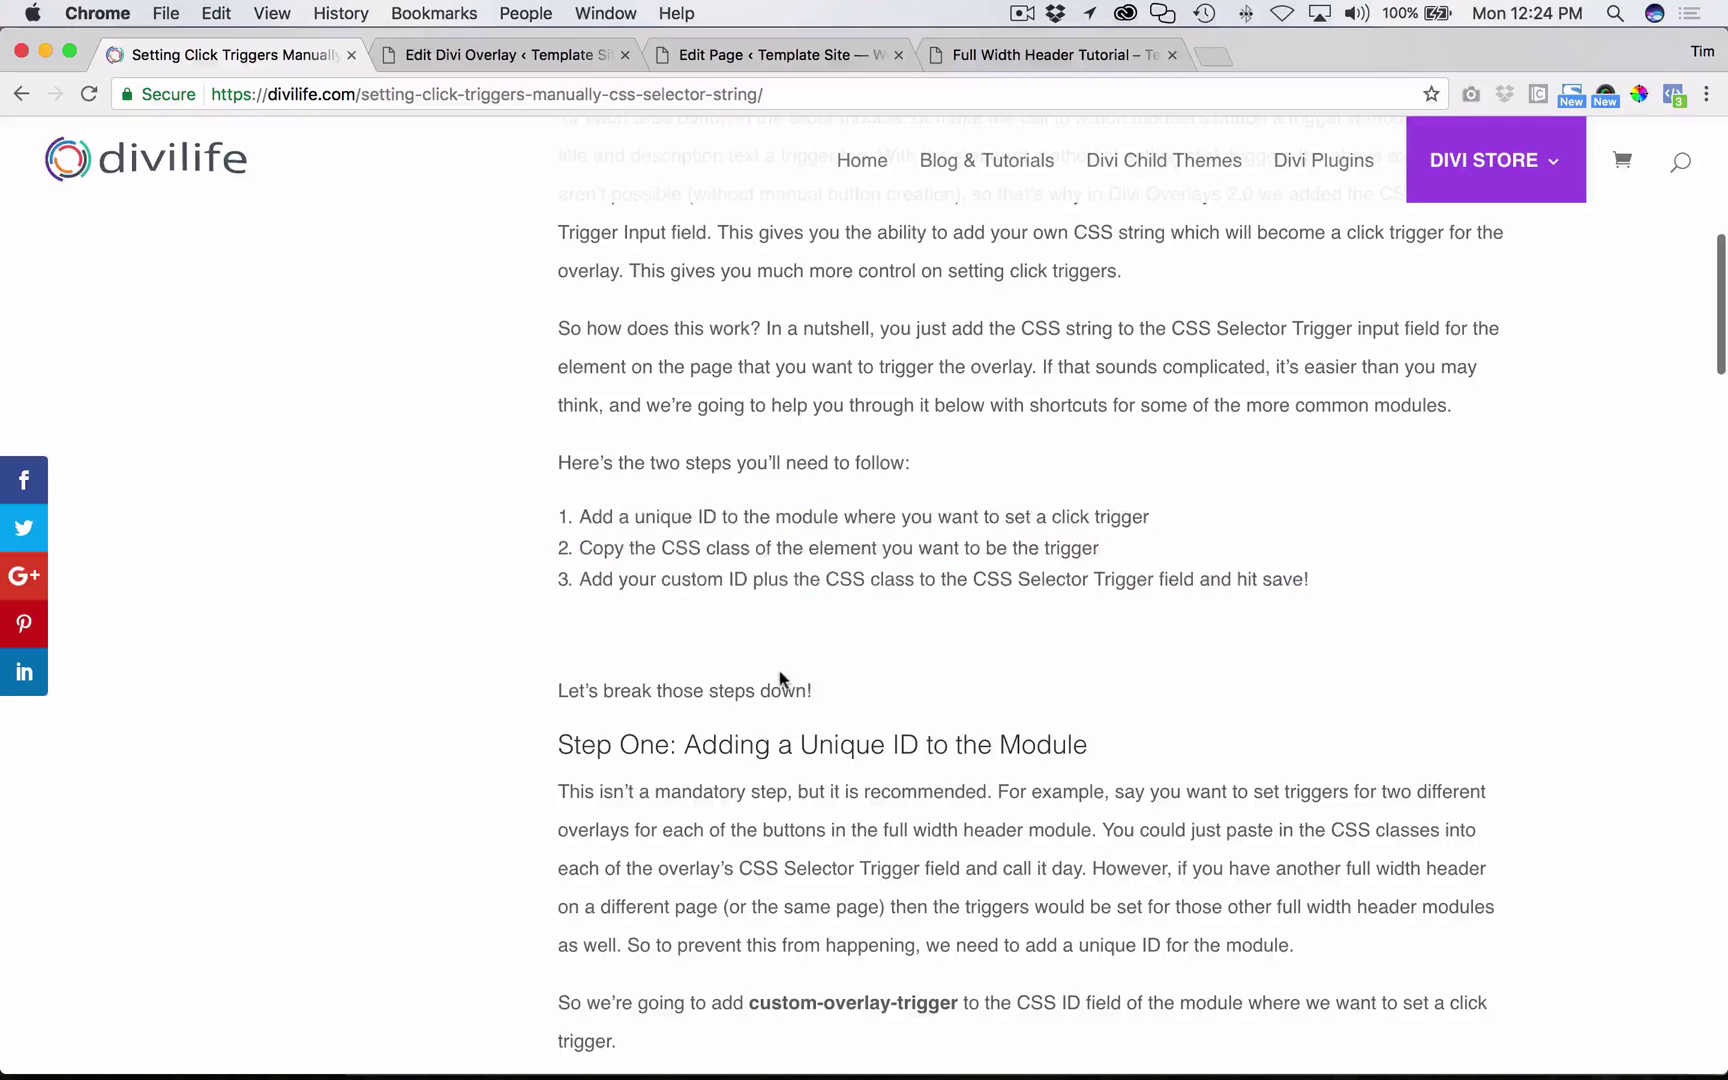
pyautogui.tripleClick(684, 522)
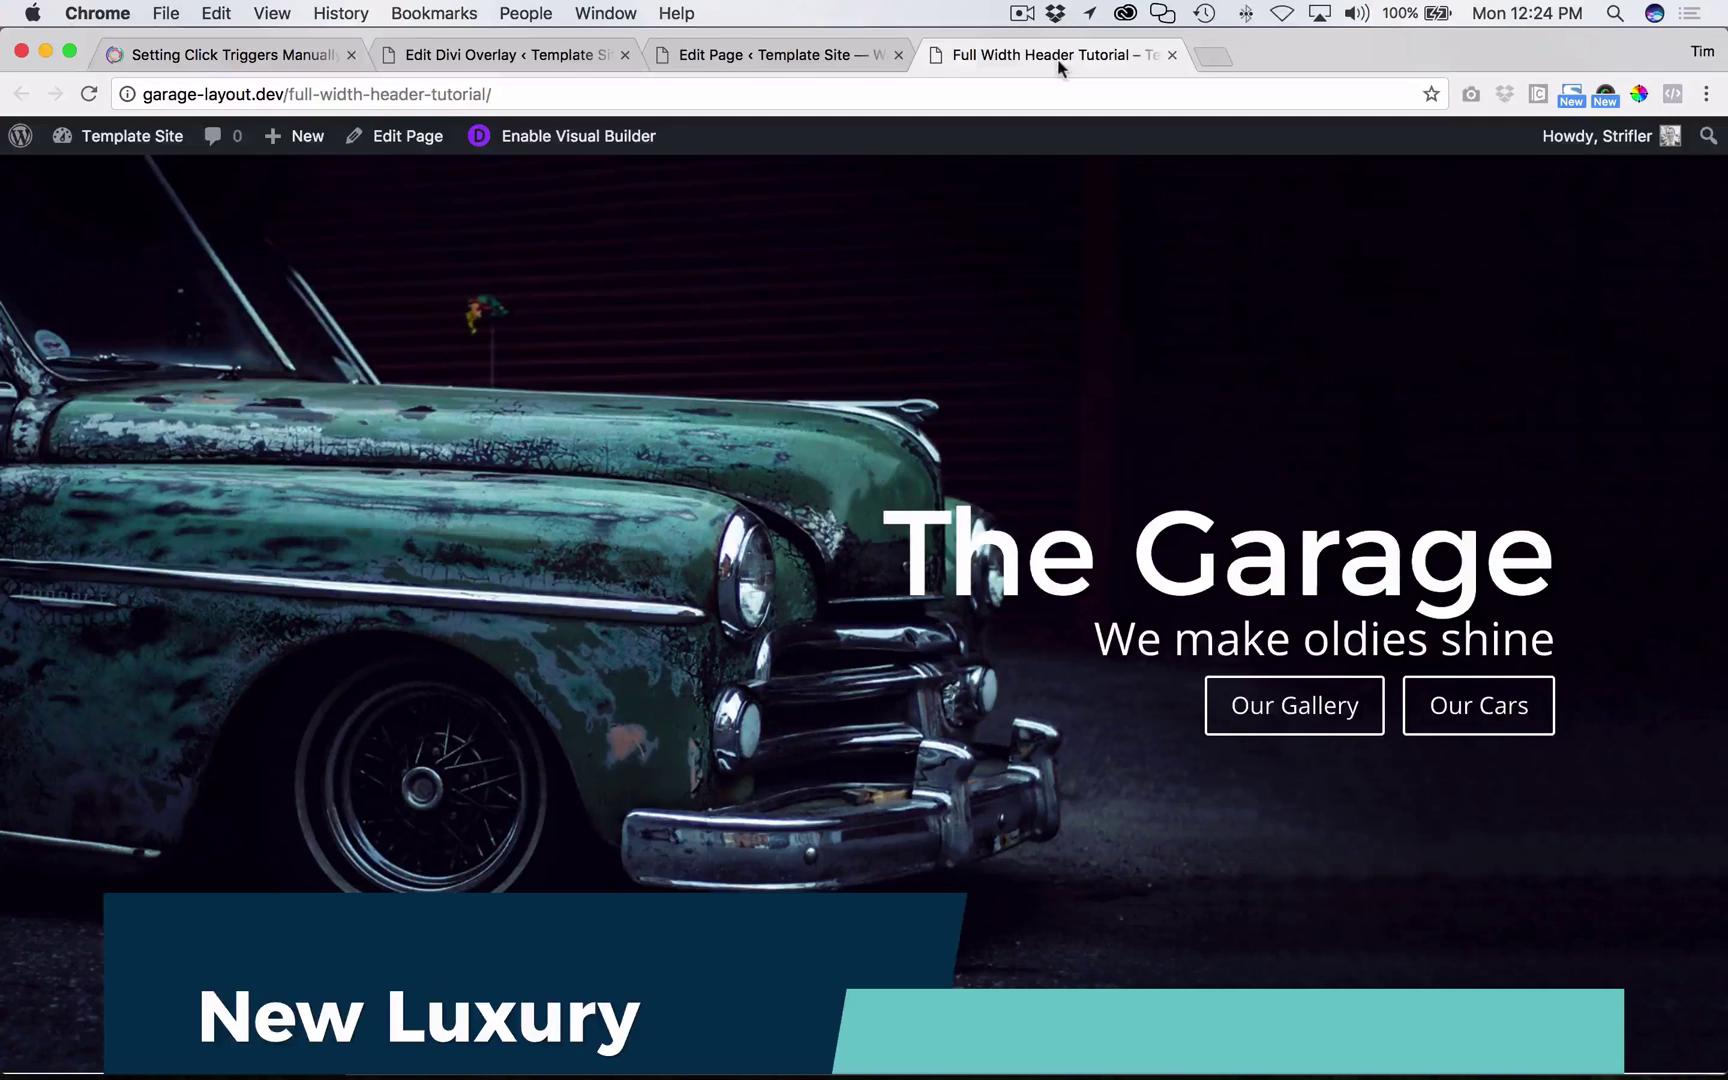
# - Highlight the header title "The Garage" on the live page and clear the selection
pyautogui.click(1060, 57)
pyautogui.tripleClick(995, 565)
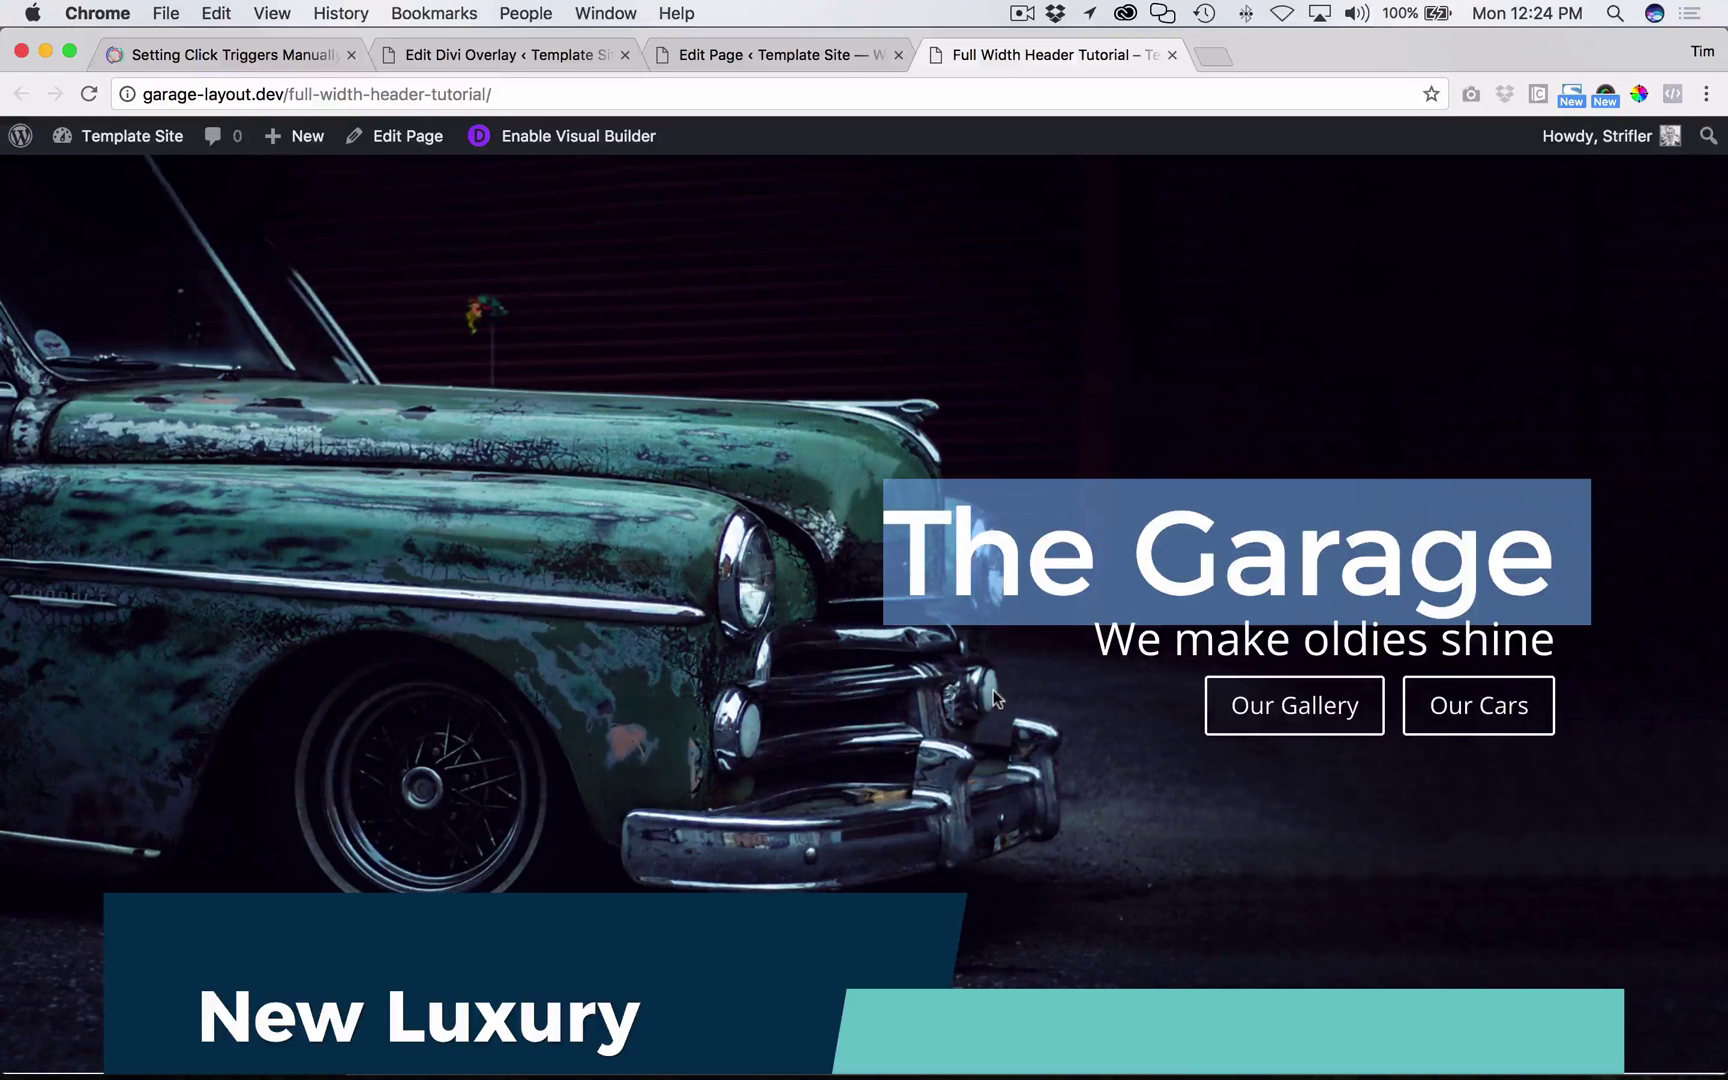
pyautogui.click(973, 760)
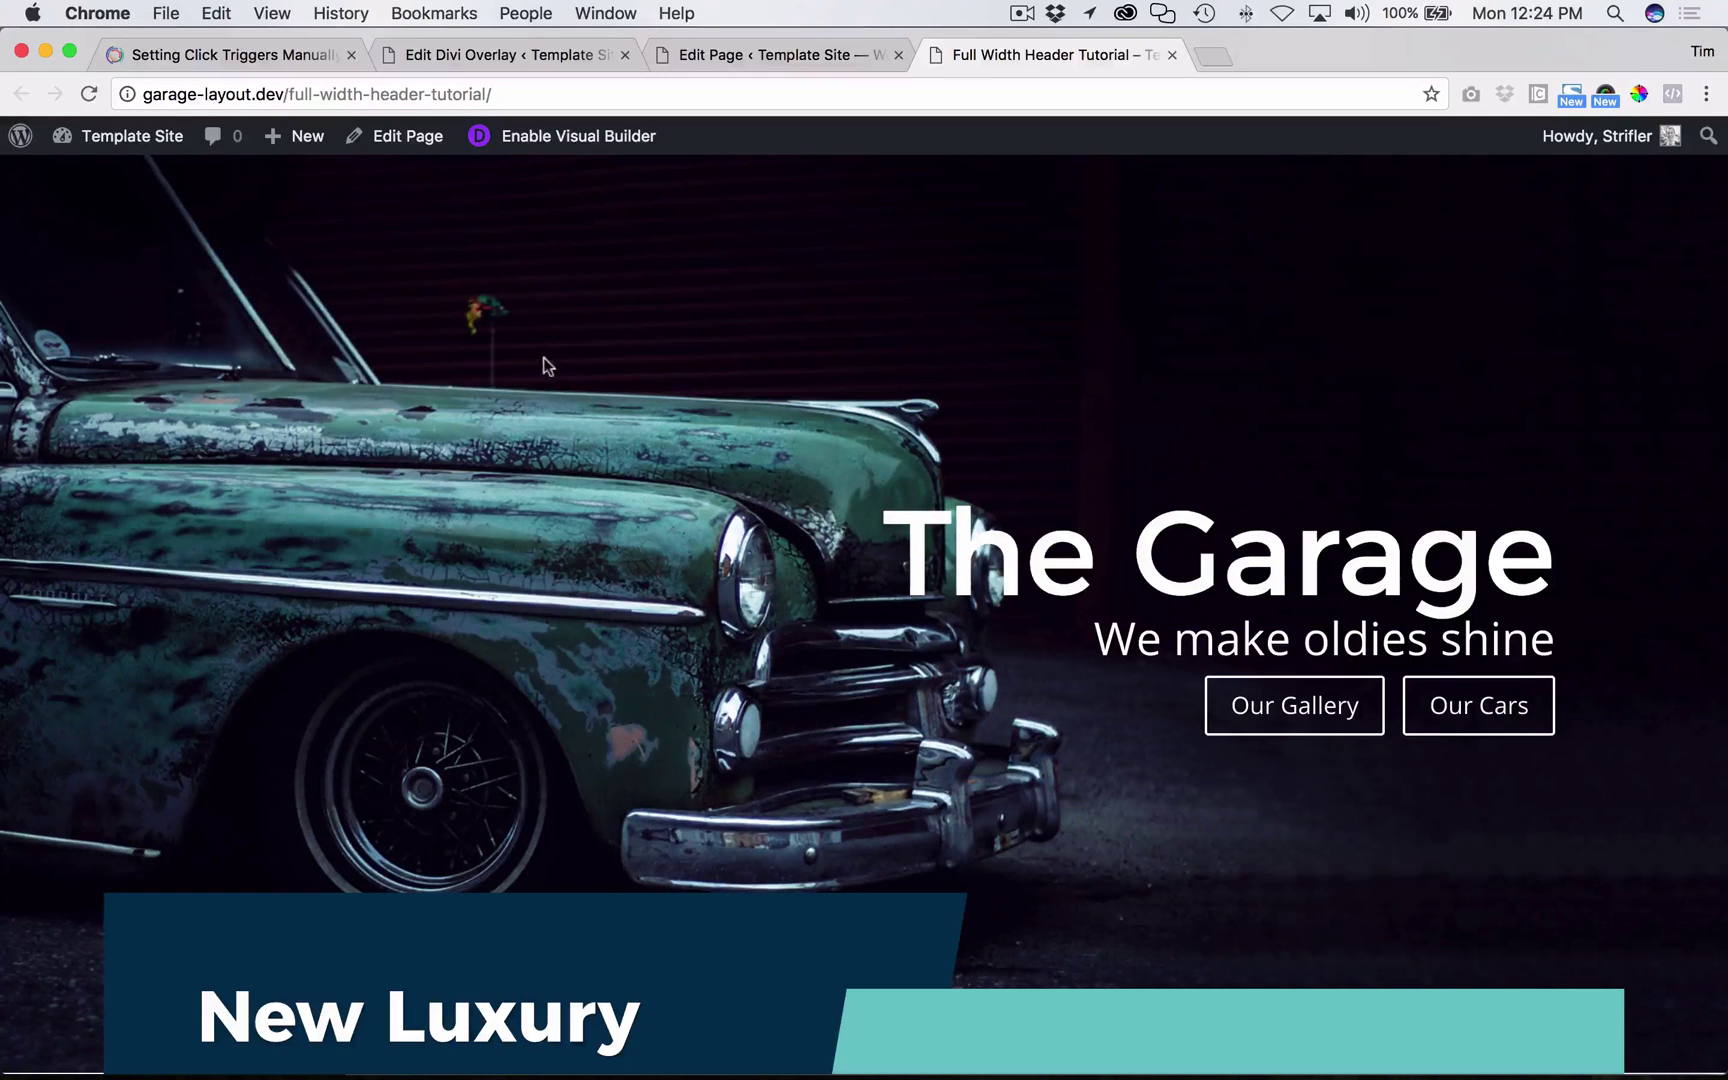
# - Reopen the Fullwidth Header module's Advanced settings at the CSS ID field, then switch to the Divi Overlay editor
pyautogui.click(783, 54)
pyautogui.click(1424, 244)
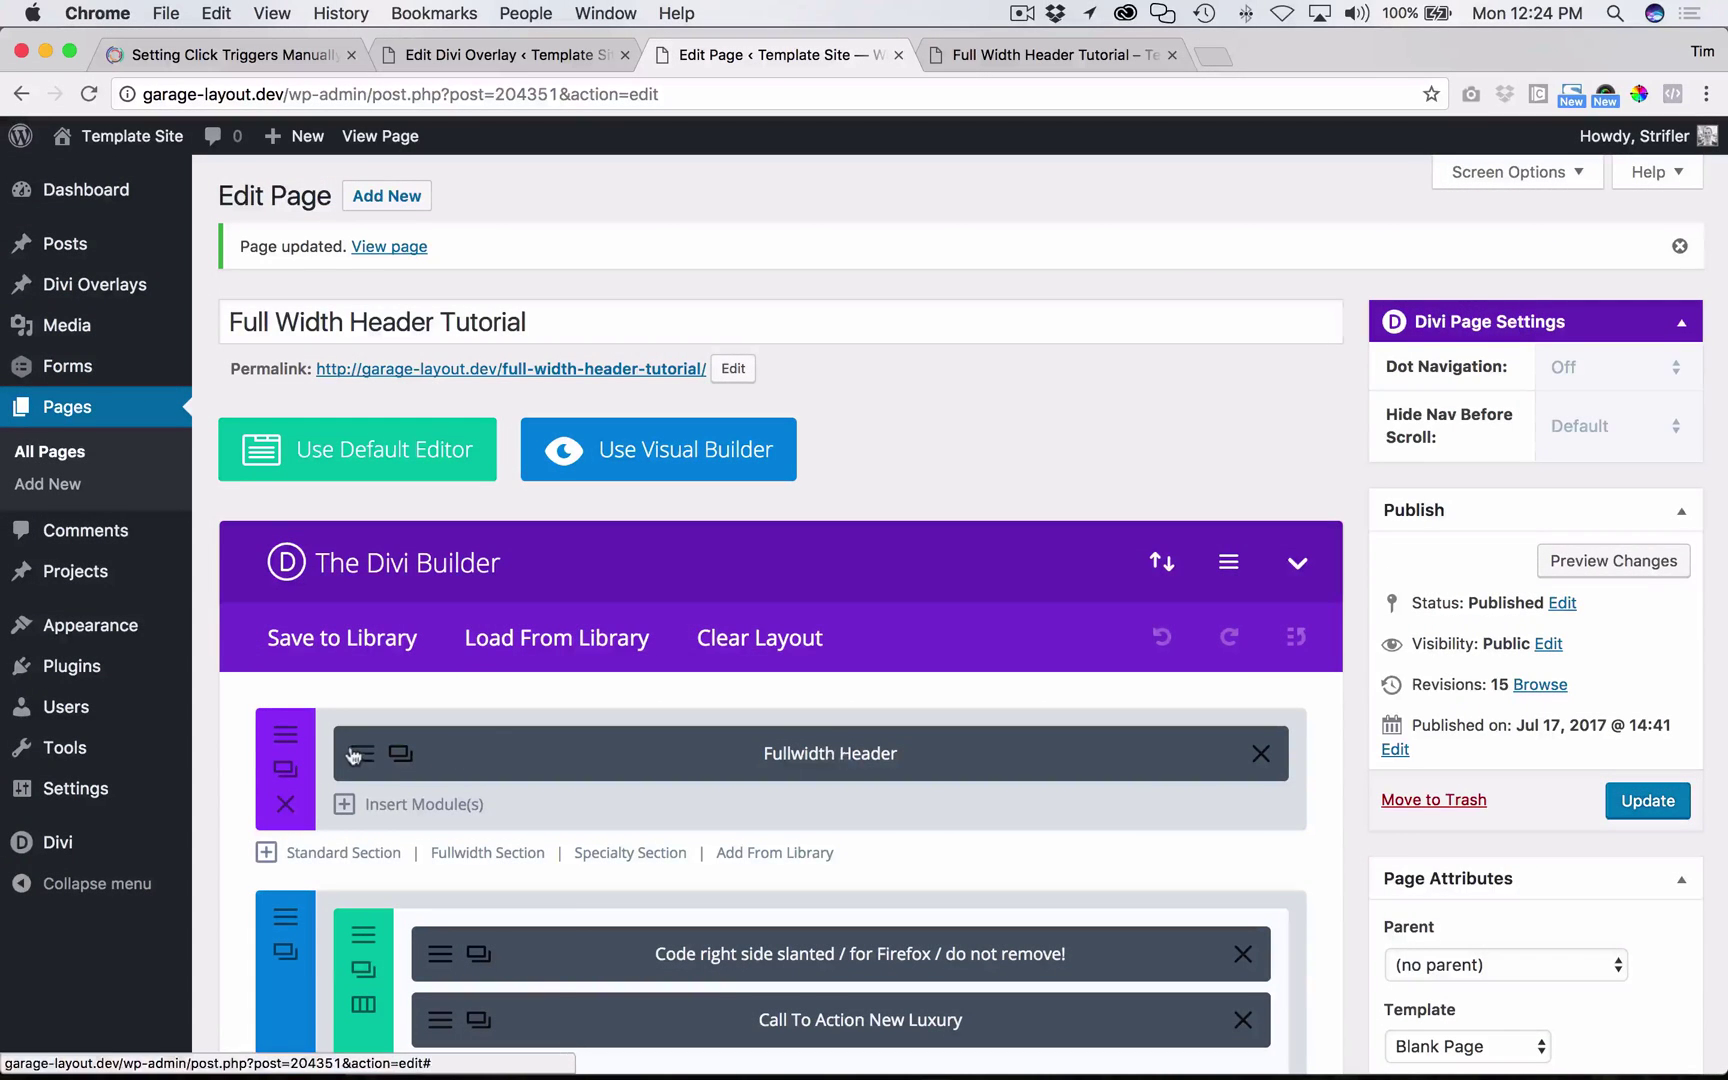
pyautogui.click(1035, 755)
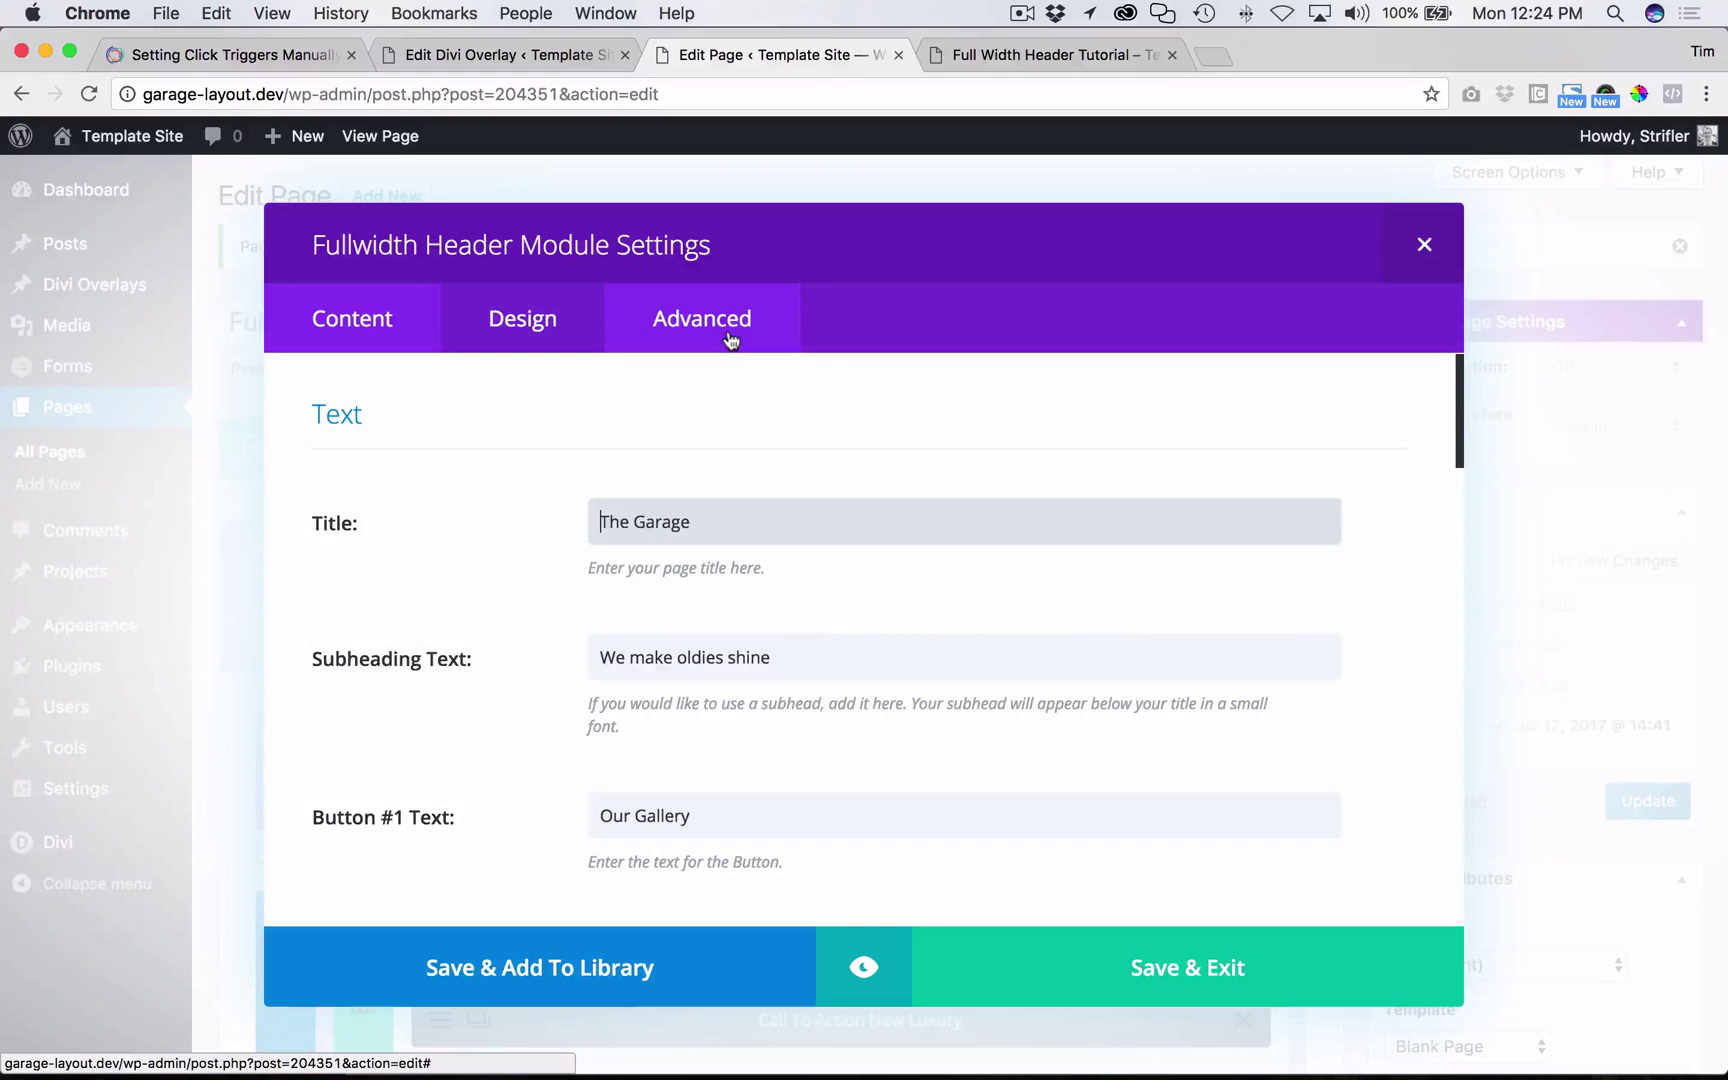
pyautogui.click(727, 337)
pyautogui.click(551, 537)
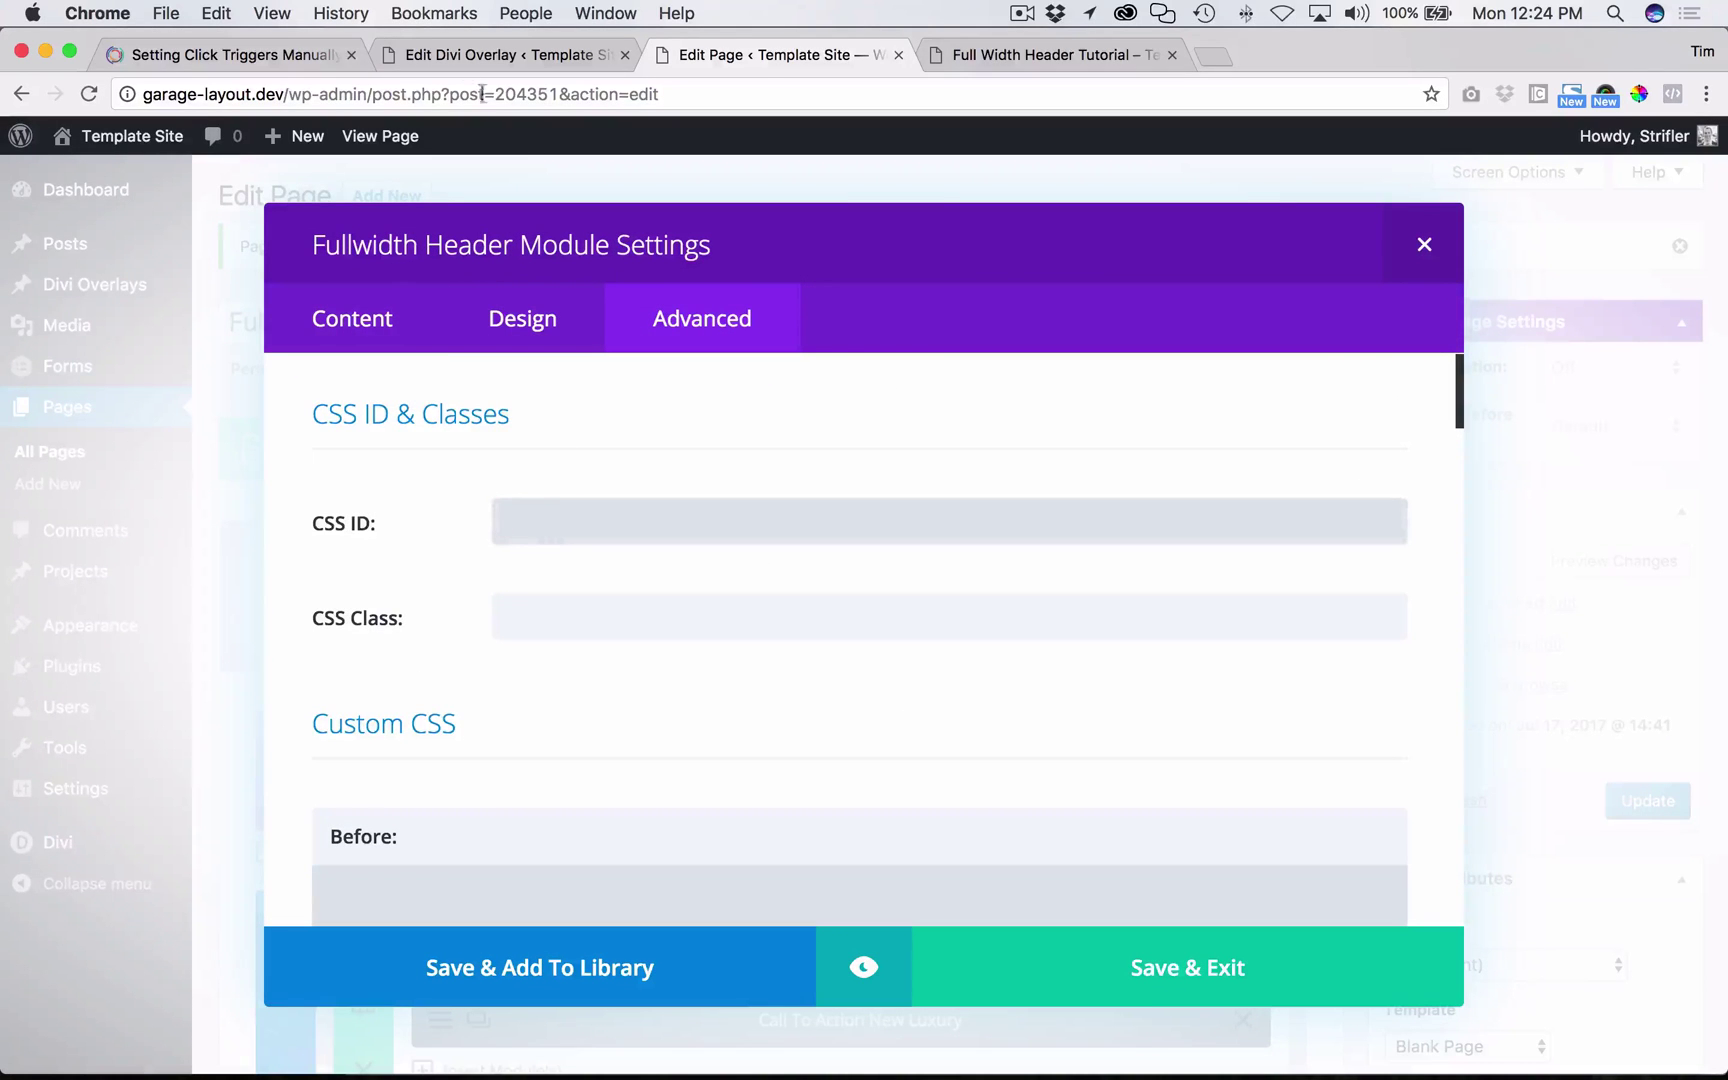
pyautogui.click(564, 57)
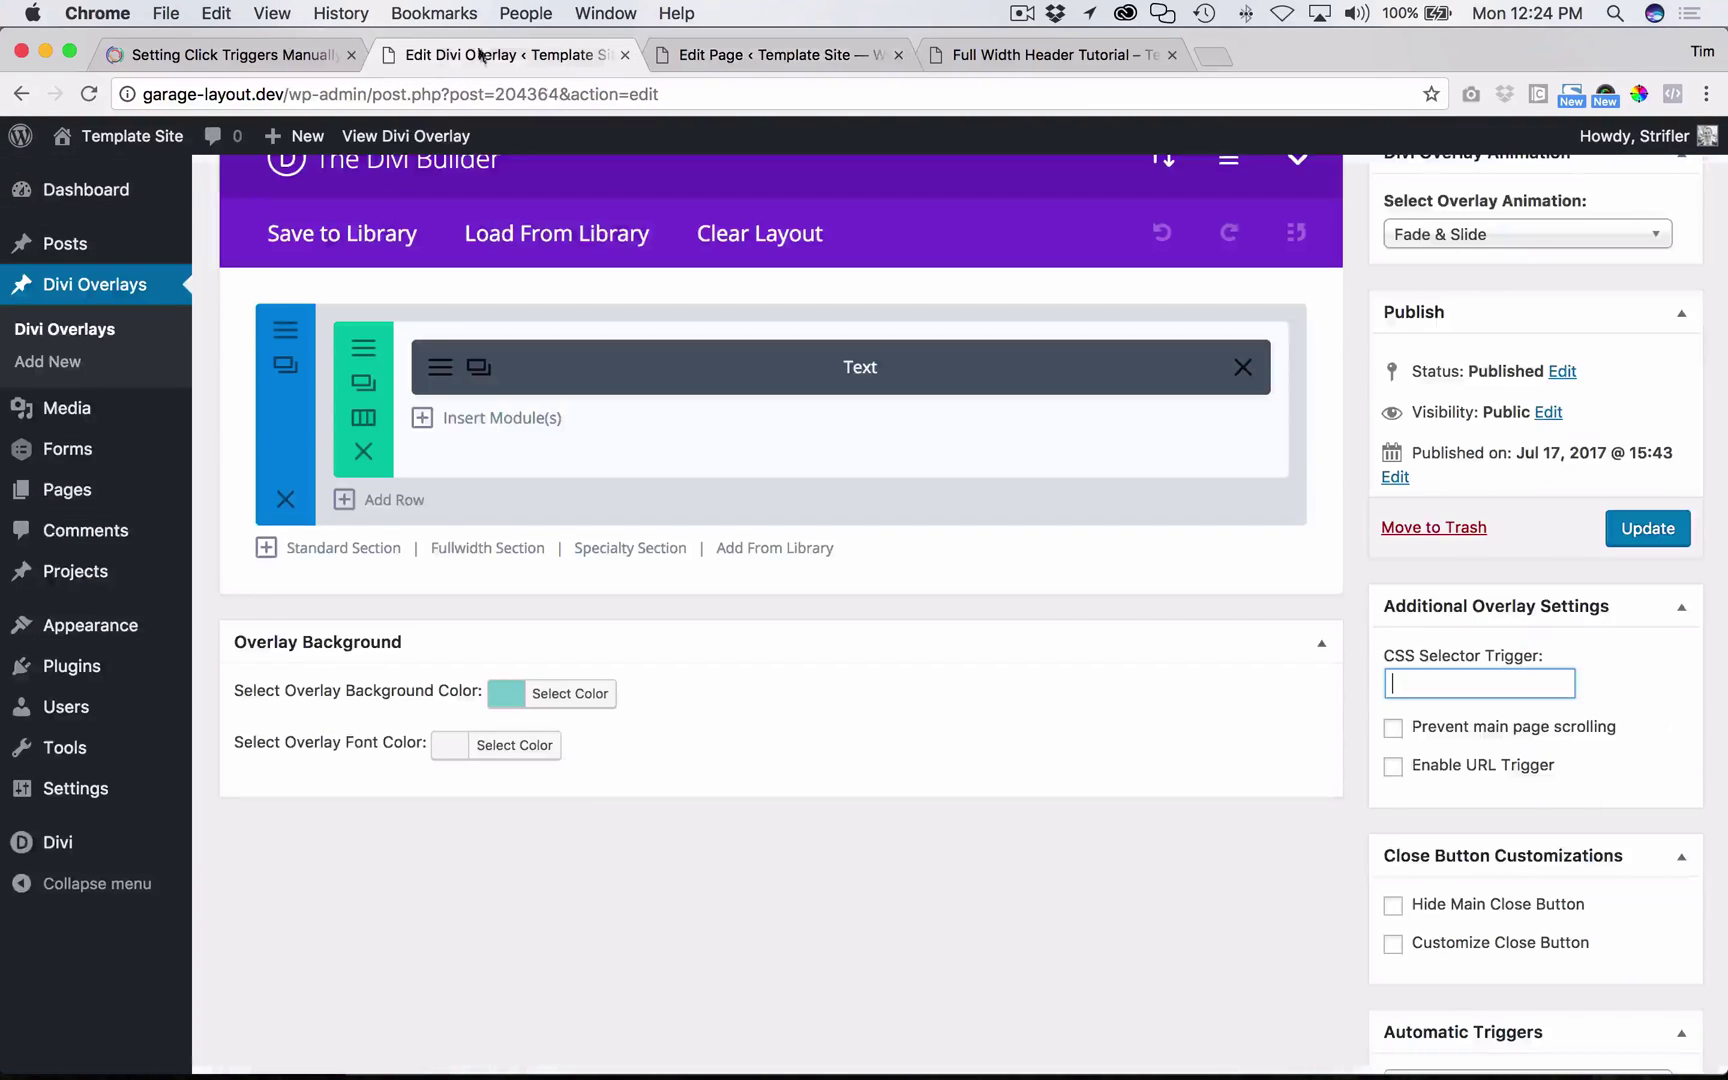
# - Highlight the article's list items about adding a unique module ID and copying the element's CSS class
pyautogui.click(230, 54)
pyautogui.scroll(-1, 577, 520)
pyautogui.moveTo(590, 502); pyautogui.dragTo(906, 521)
pyautogui.click(615, 565)
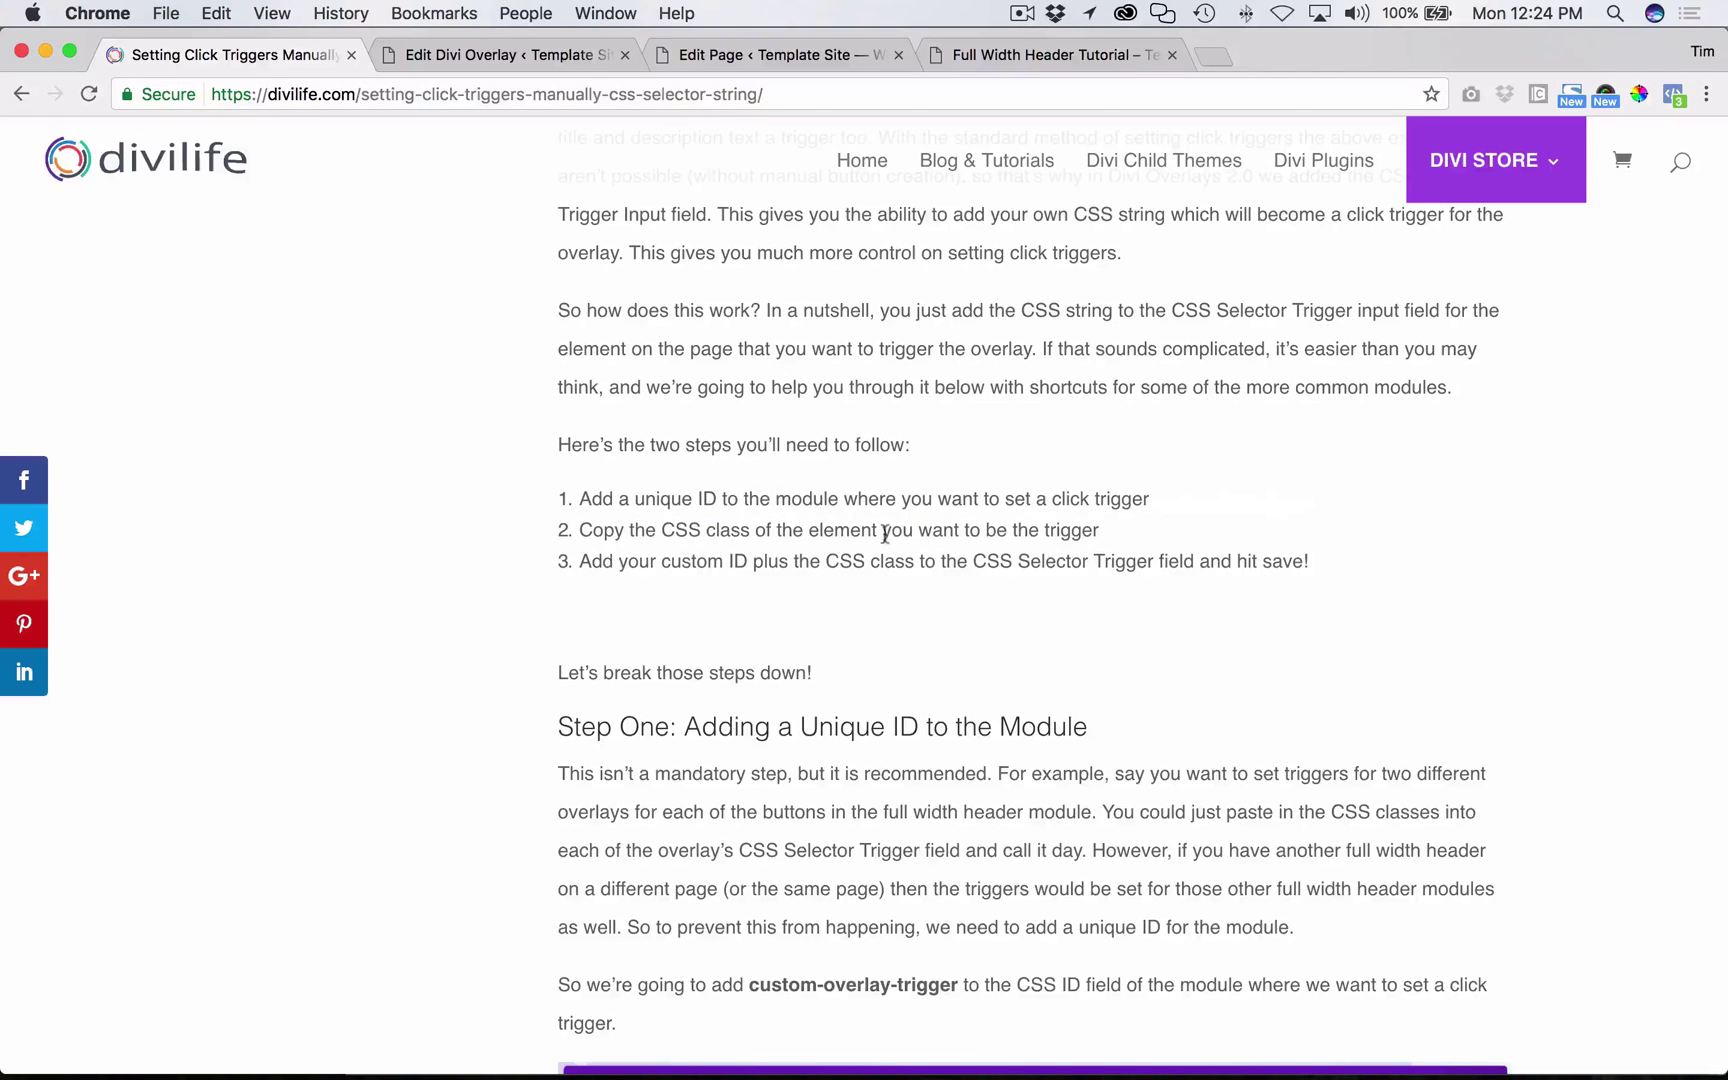
pyautogui.tripleClick(1048, 522)
pyautogui.click(1006, 520)
# - Look through the live Full Width Header Tutorial page and highlight the header title "The Garage"
pyautogui.click(976, 55)
pyautogui.scroll(-5, 888, 662)
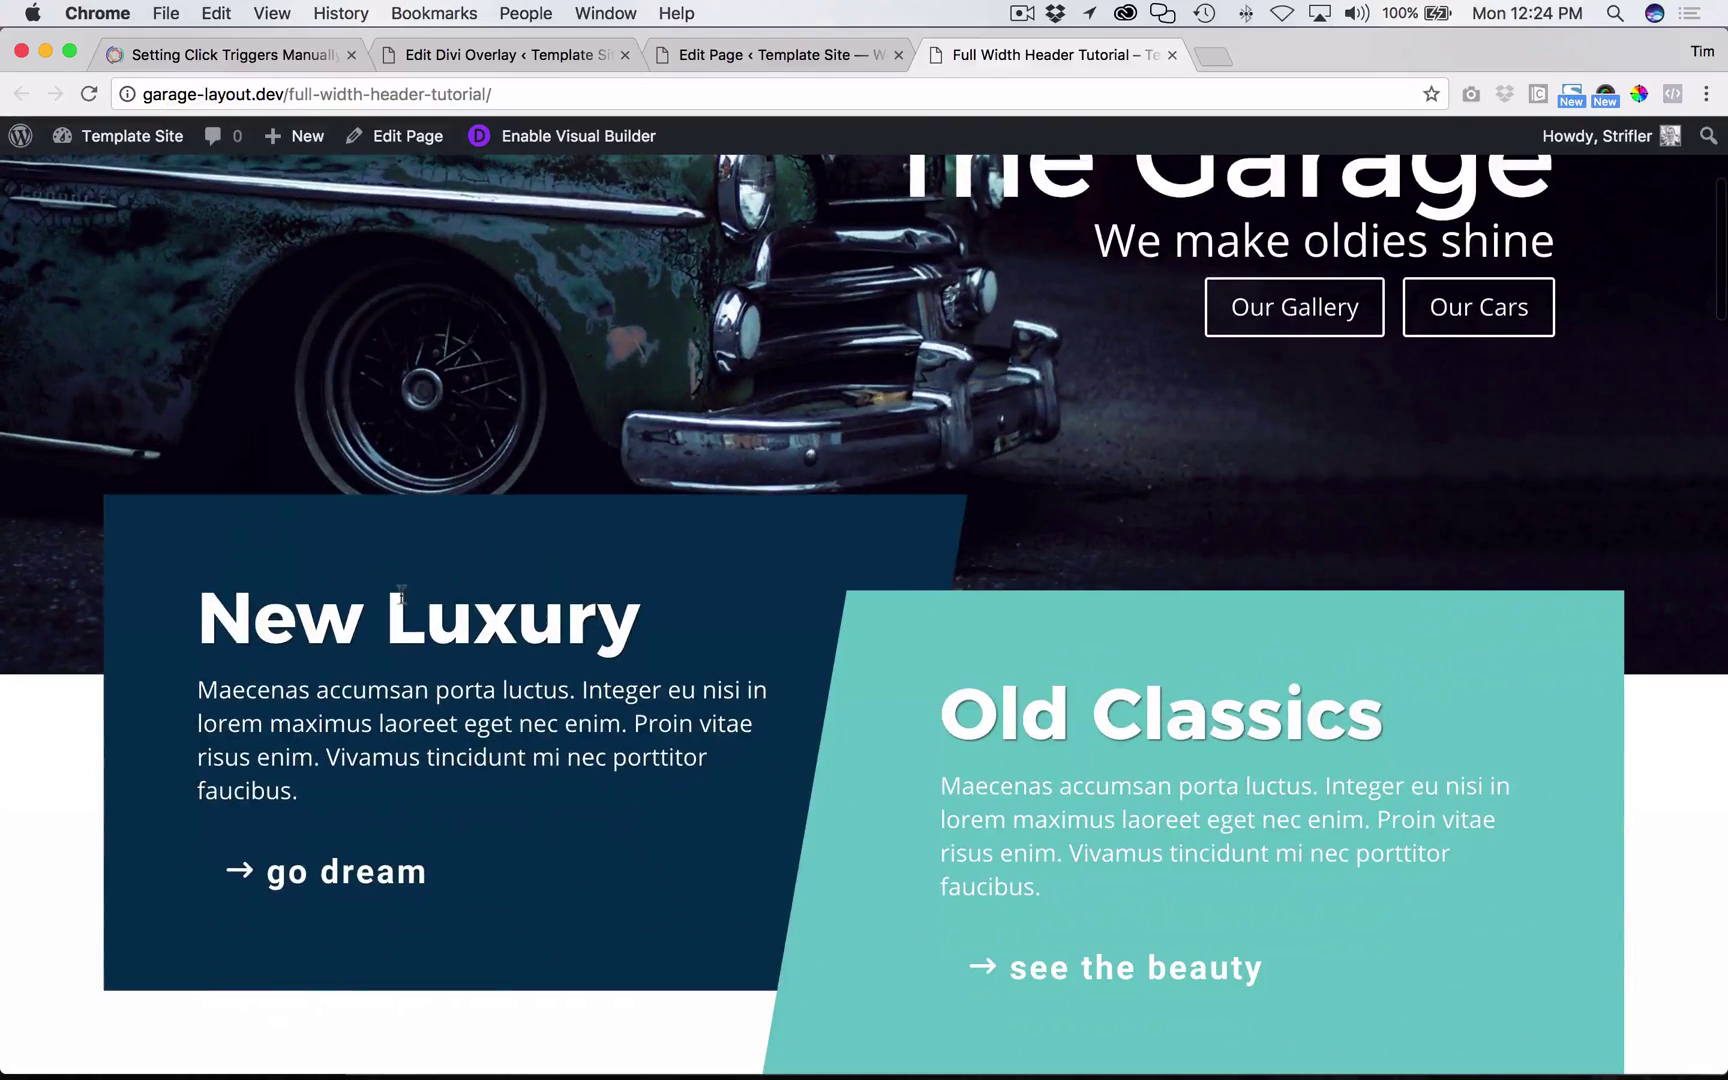
pyautogui.scroll(-10, 671, 734)
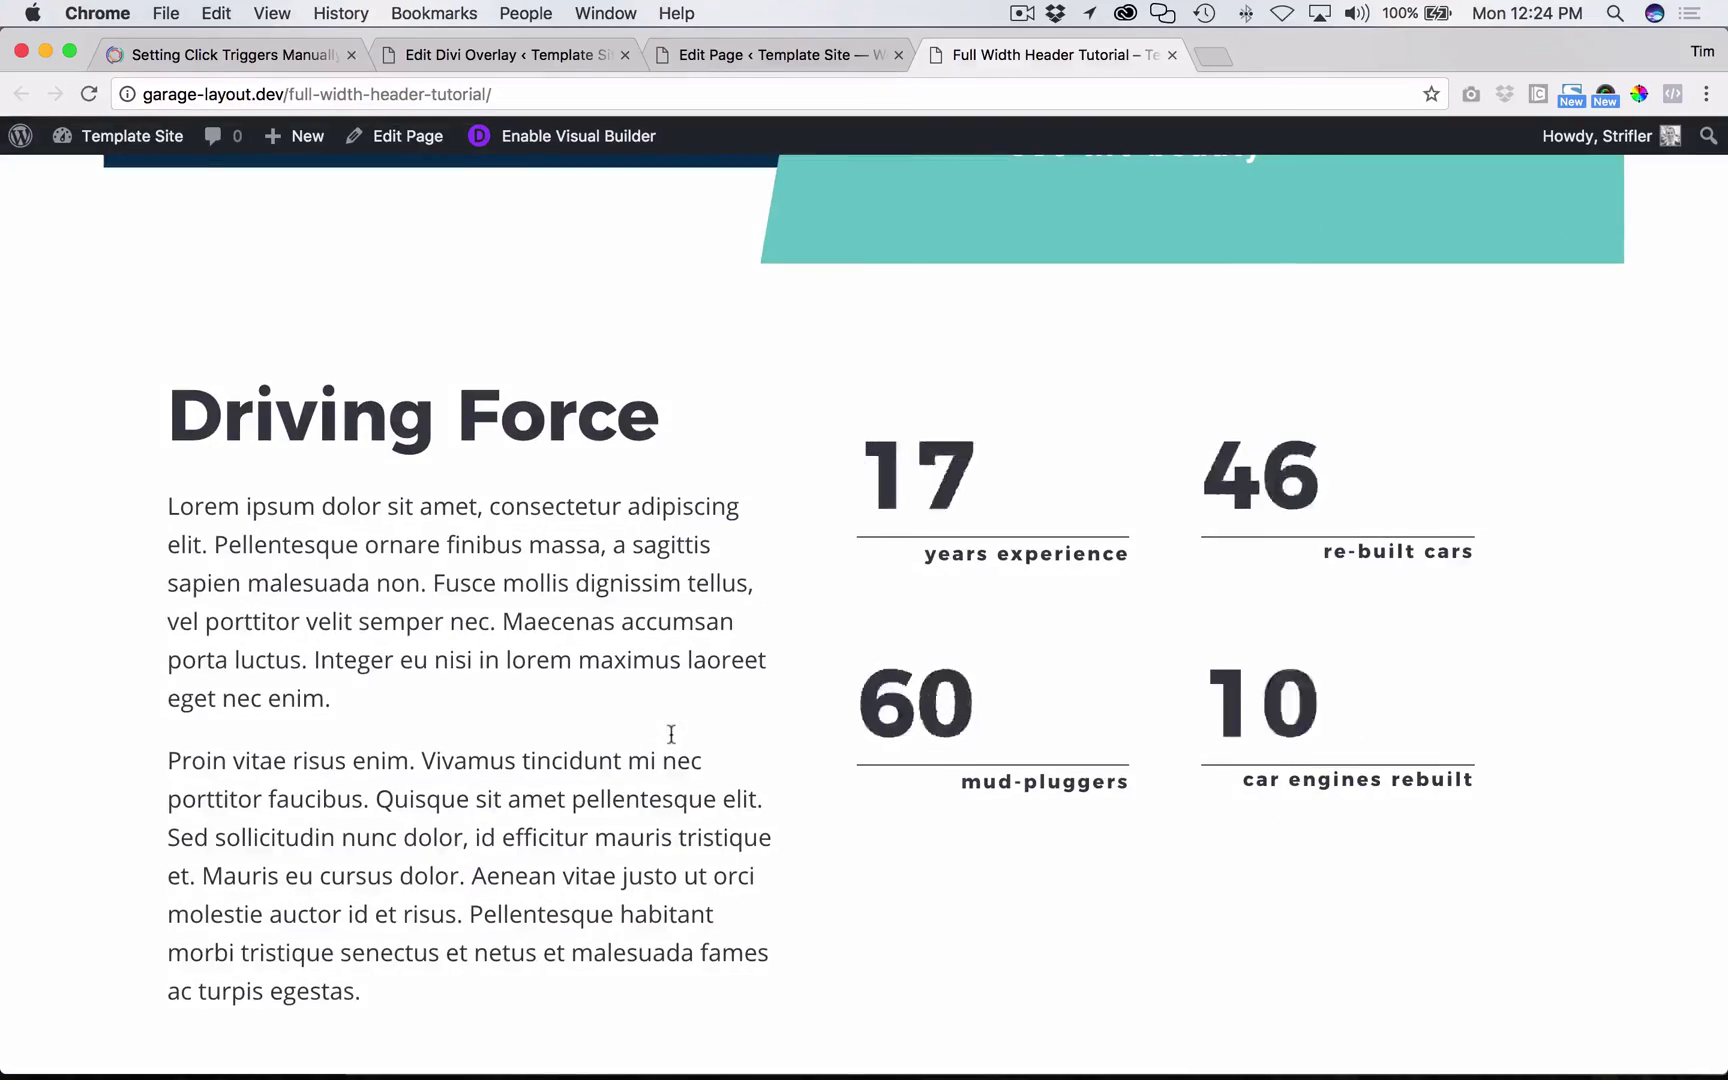
pyautogui.scroll(4, 671, 734)
pyautogui.scroll(-5, 307, 240)
pyautogui.scroll(10, 899, 513)
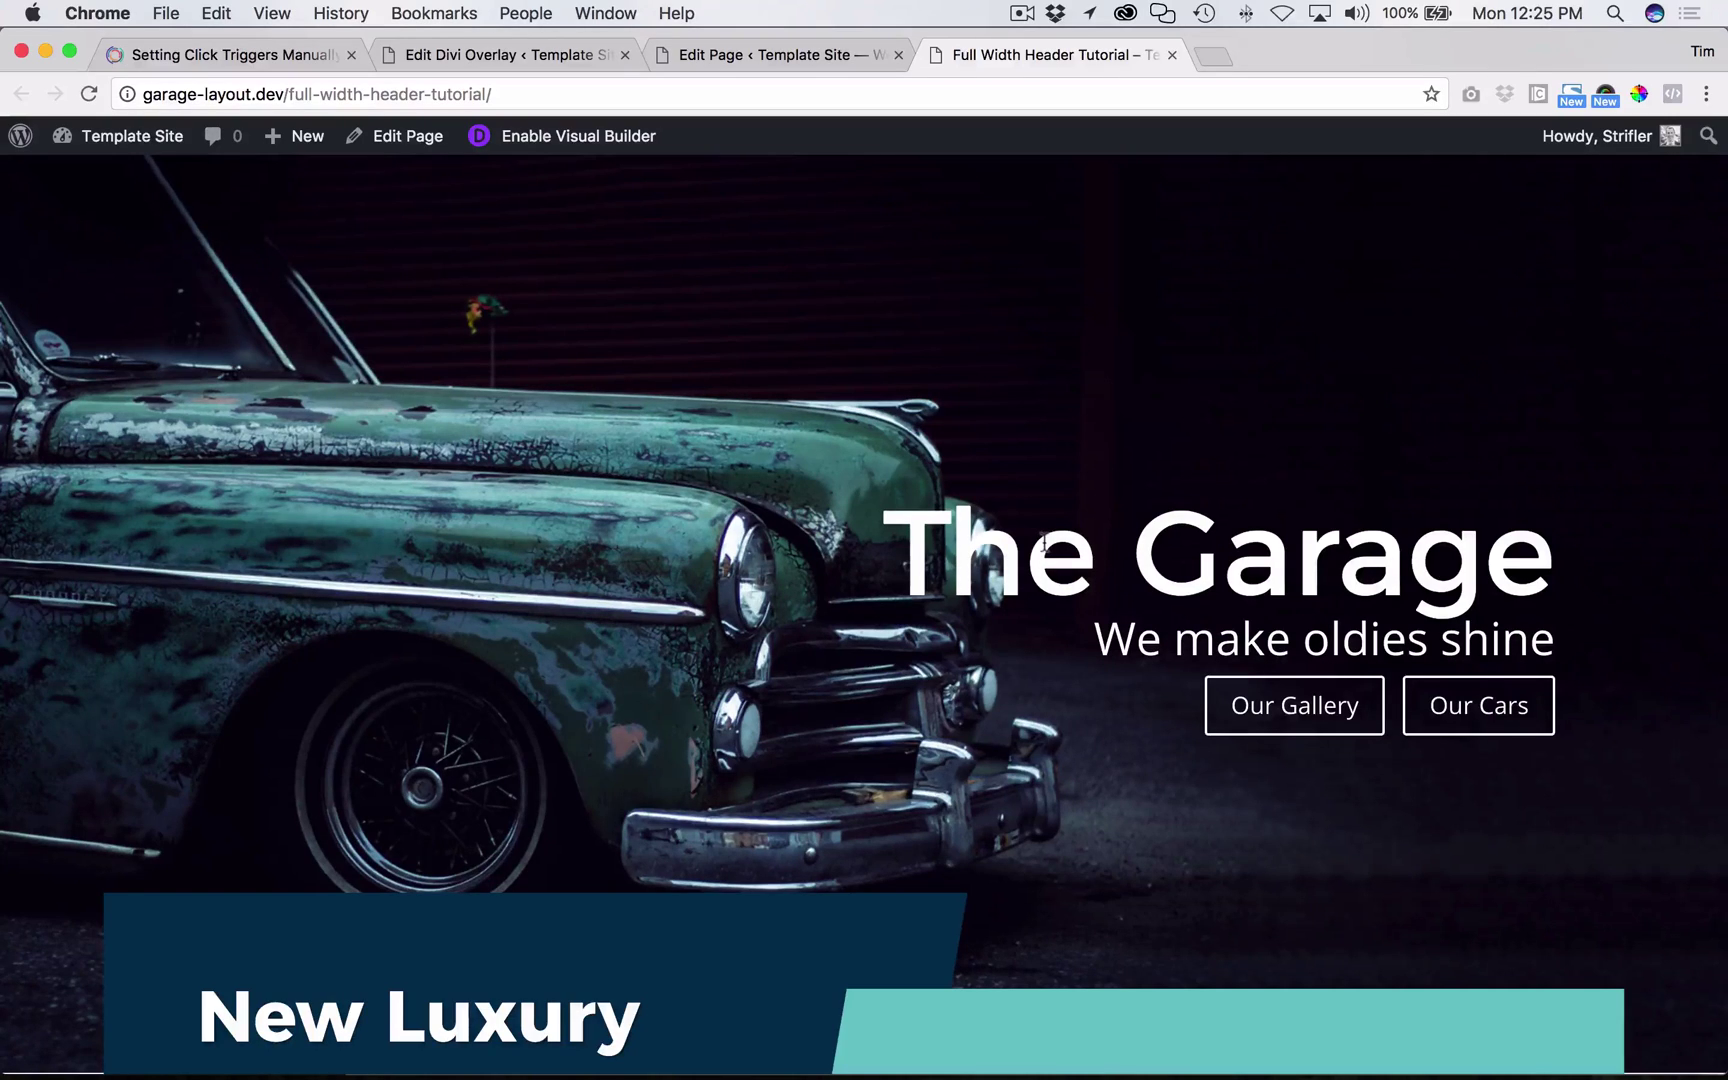
pyautogui.scroll(-5, 1044, 541)
pyautogui.scroll(-5, 1045, 548)
pyautogui.scroll(10, 1045, 548)
pyautogui.scroll(1, 1044, 548)
pyautogui.tripleClick(951, 533)
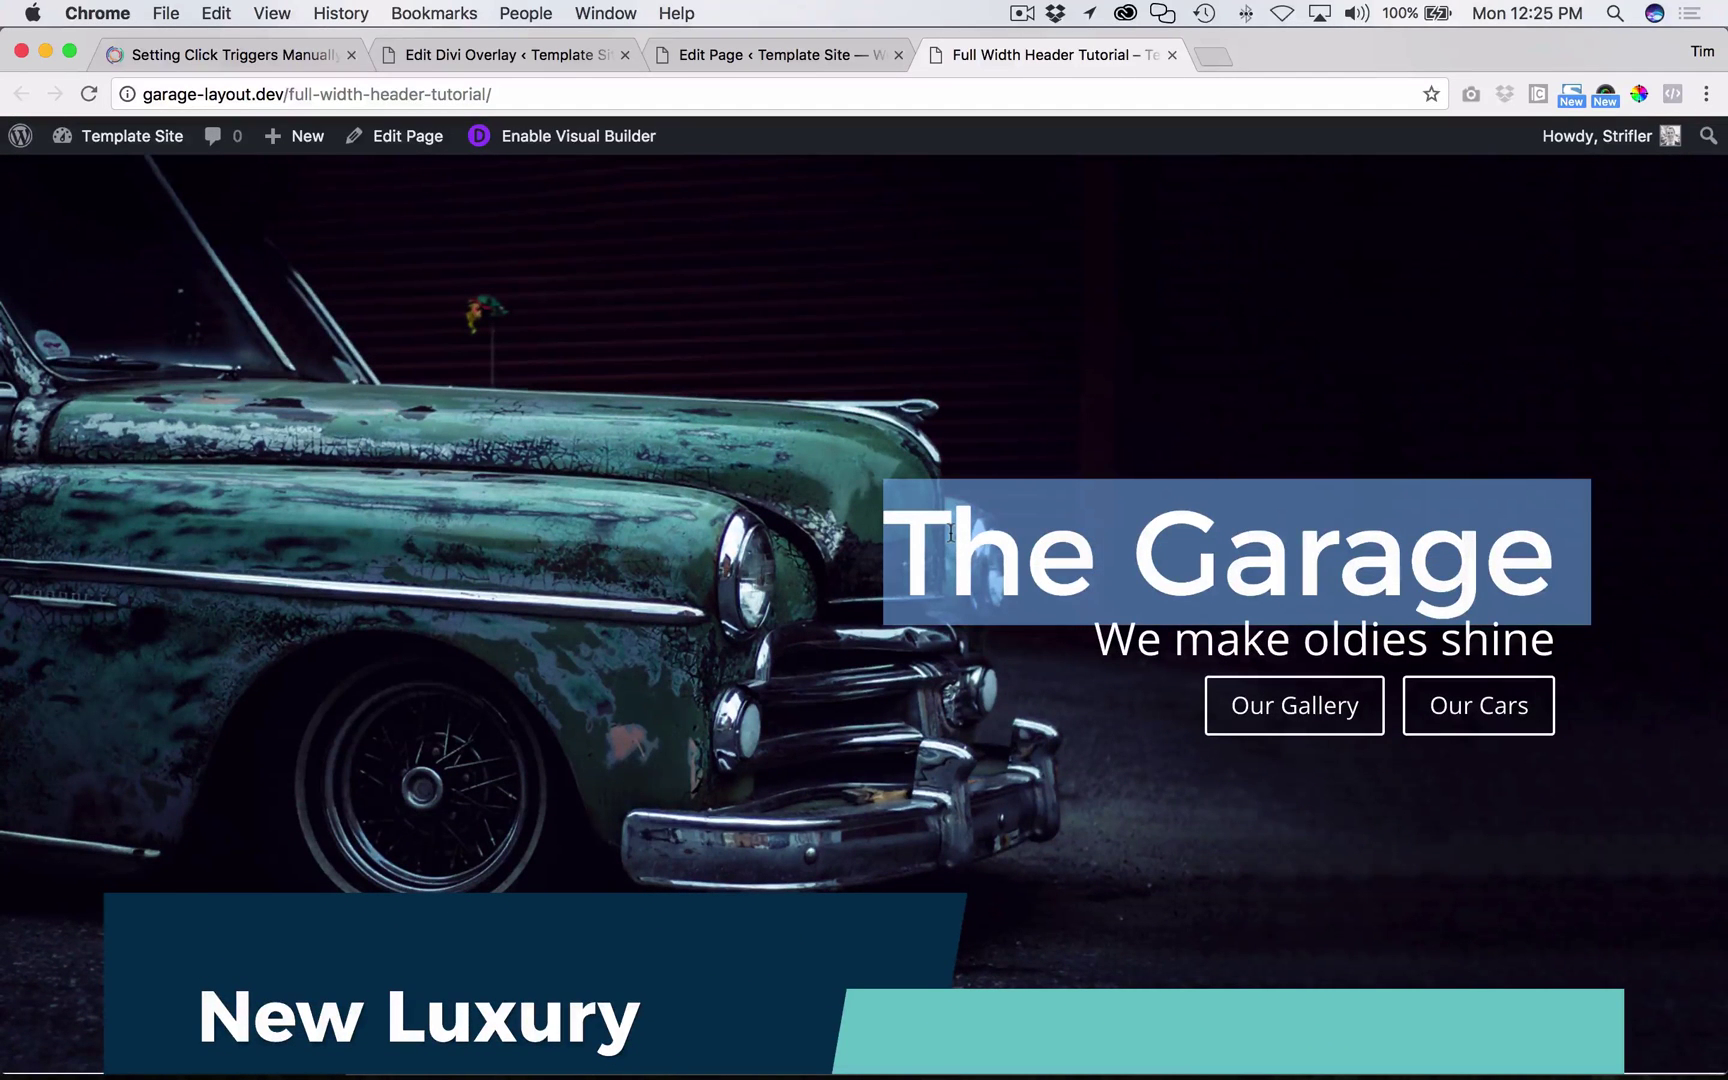
pyautogui.click(1012, 699)
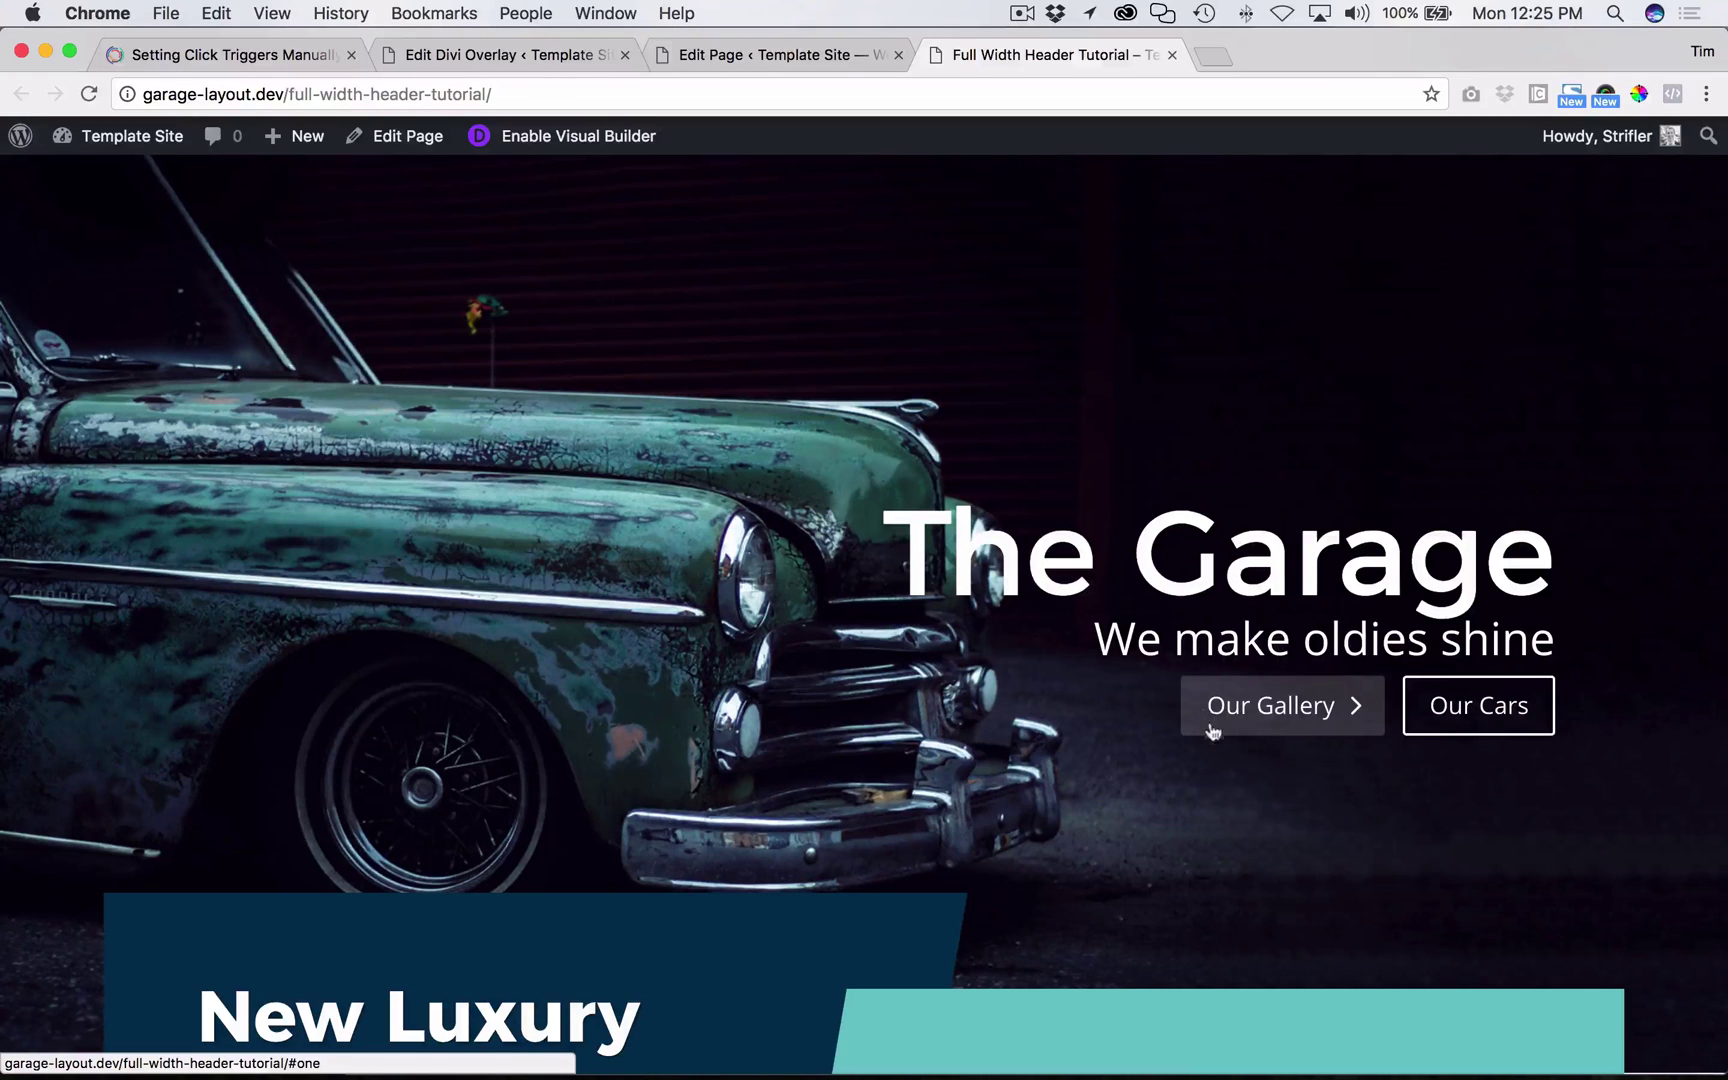
# - Highlight the article's listed steps, ending on the part about the CSS Selector Trigger field and saving
pyautogui.click(355, 40)
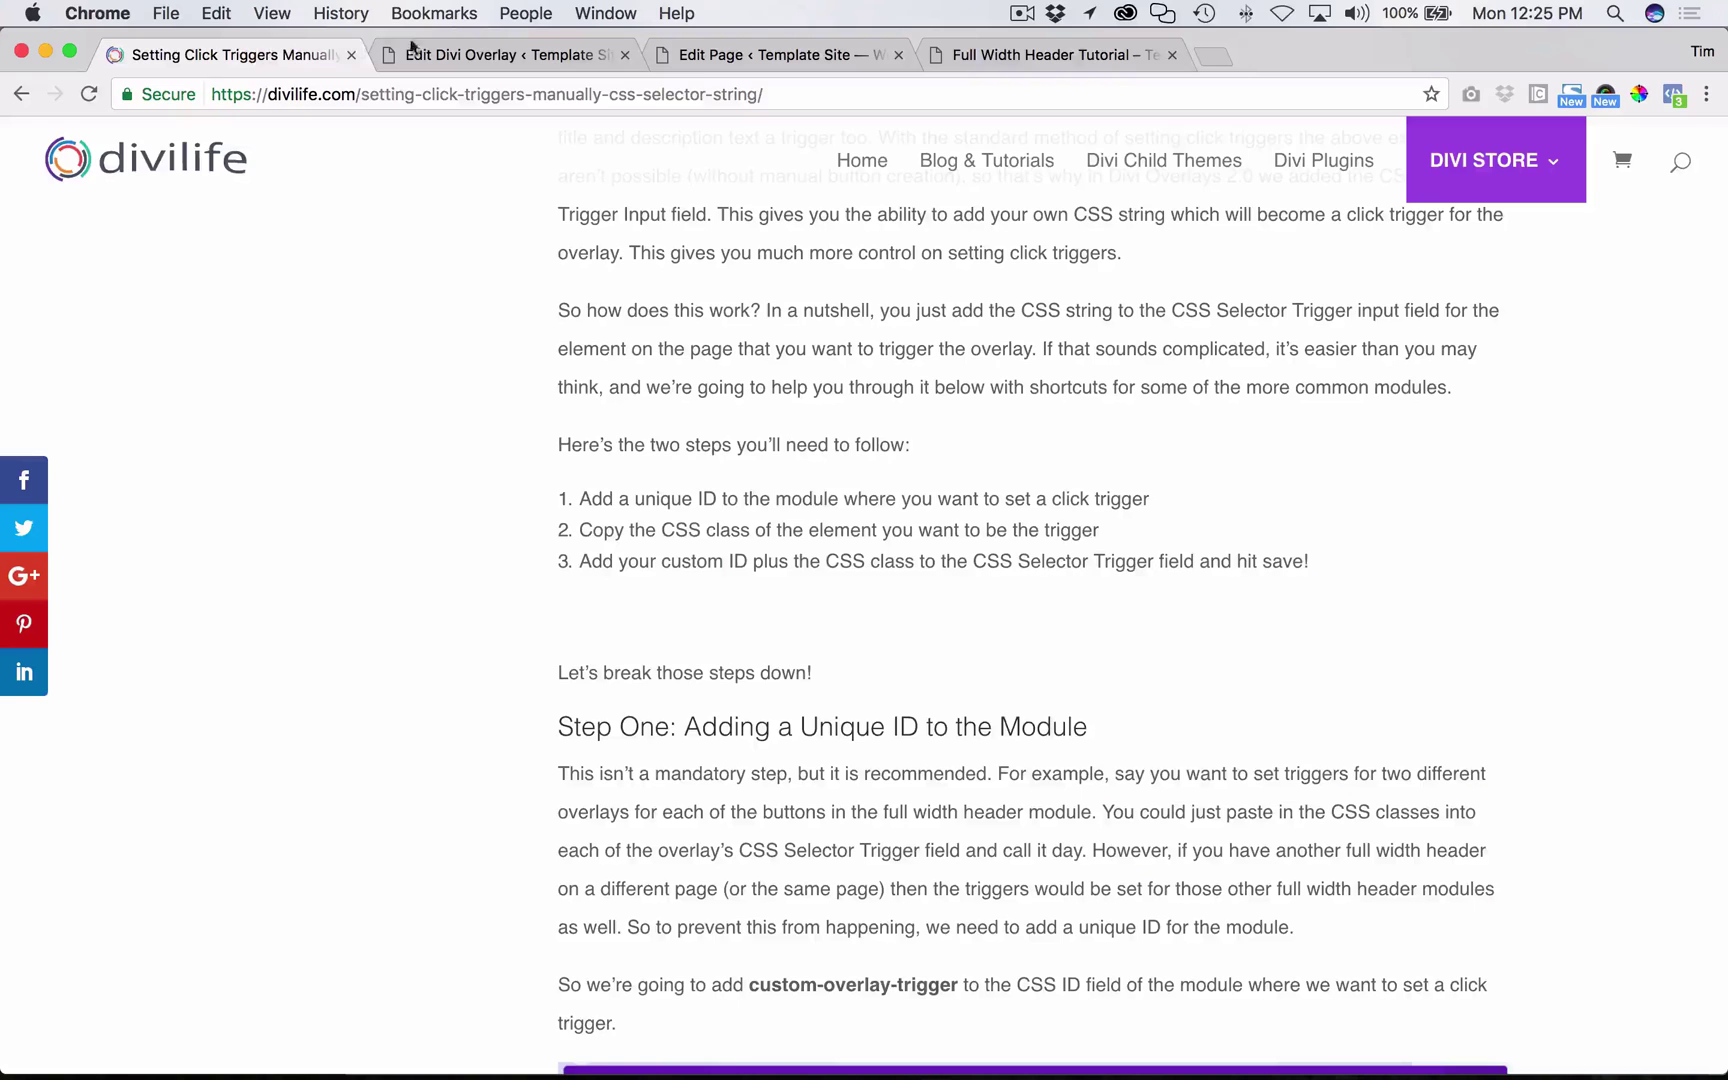
pyautogui.doubleClick(642, 535)
pyautogui.tripleClick(642, 537)
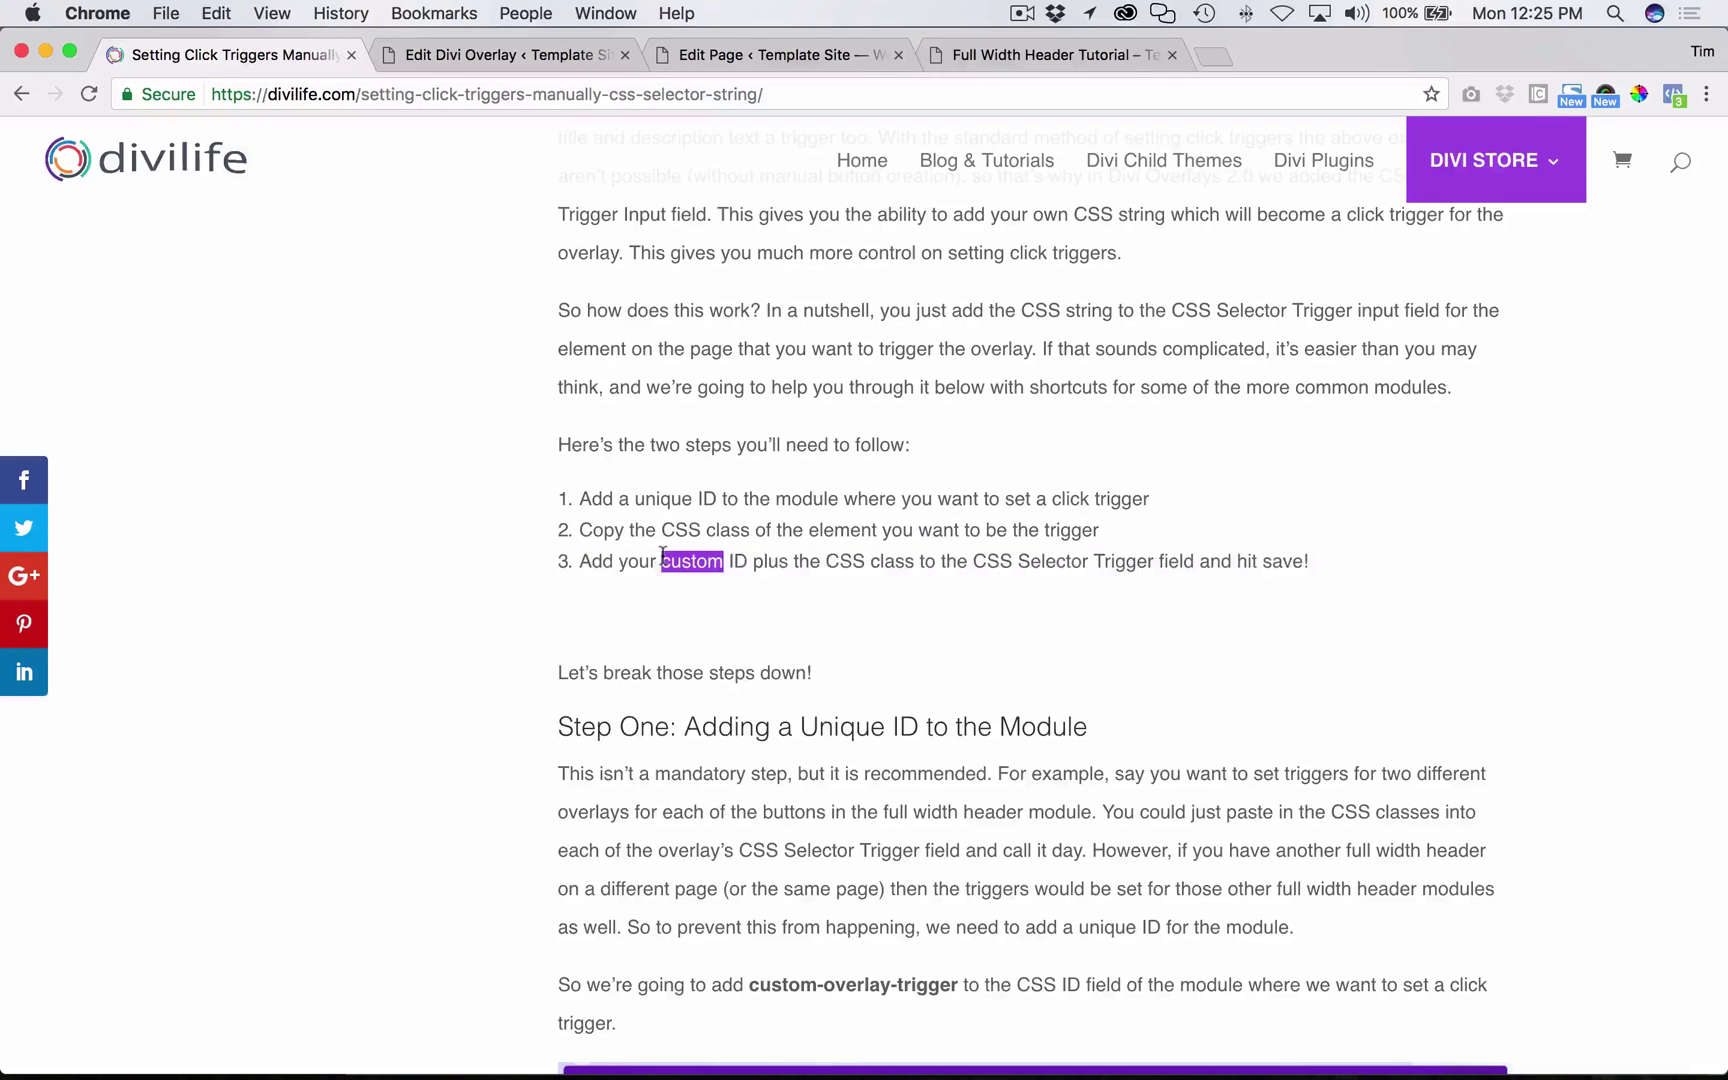
pyautogui.tripleClick(662, 560)
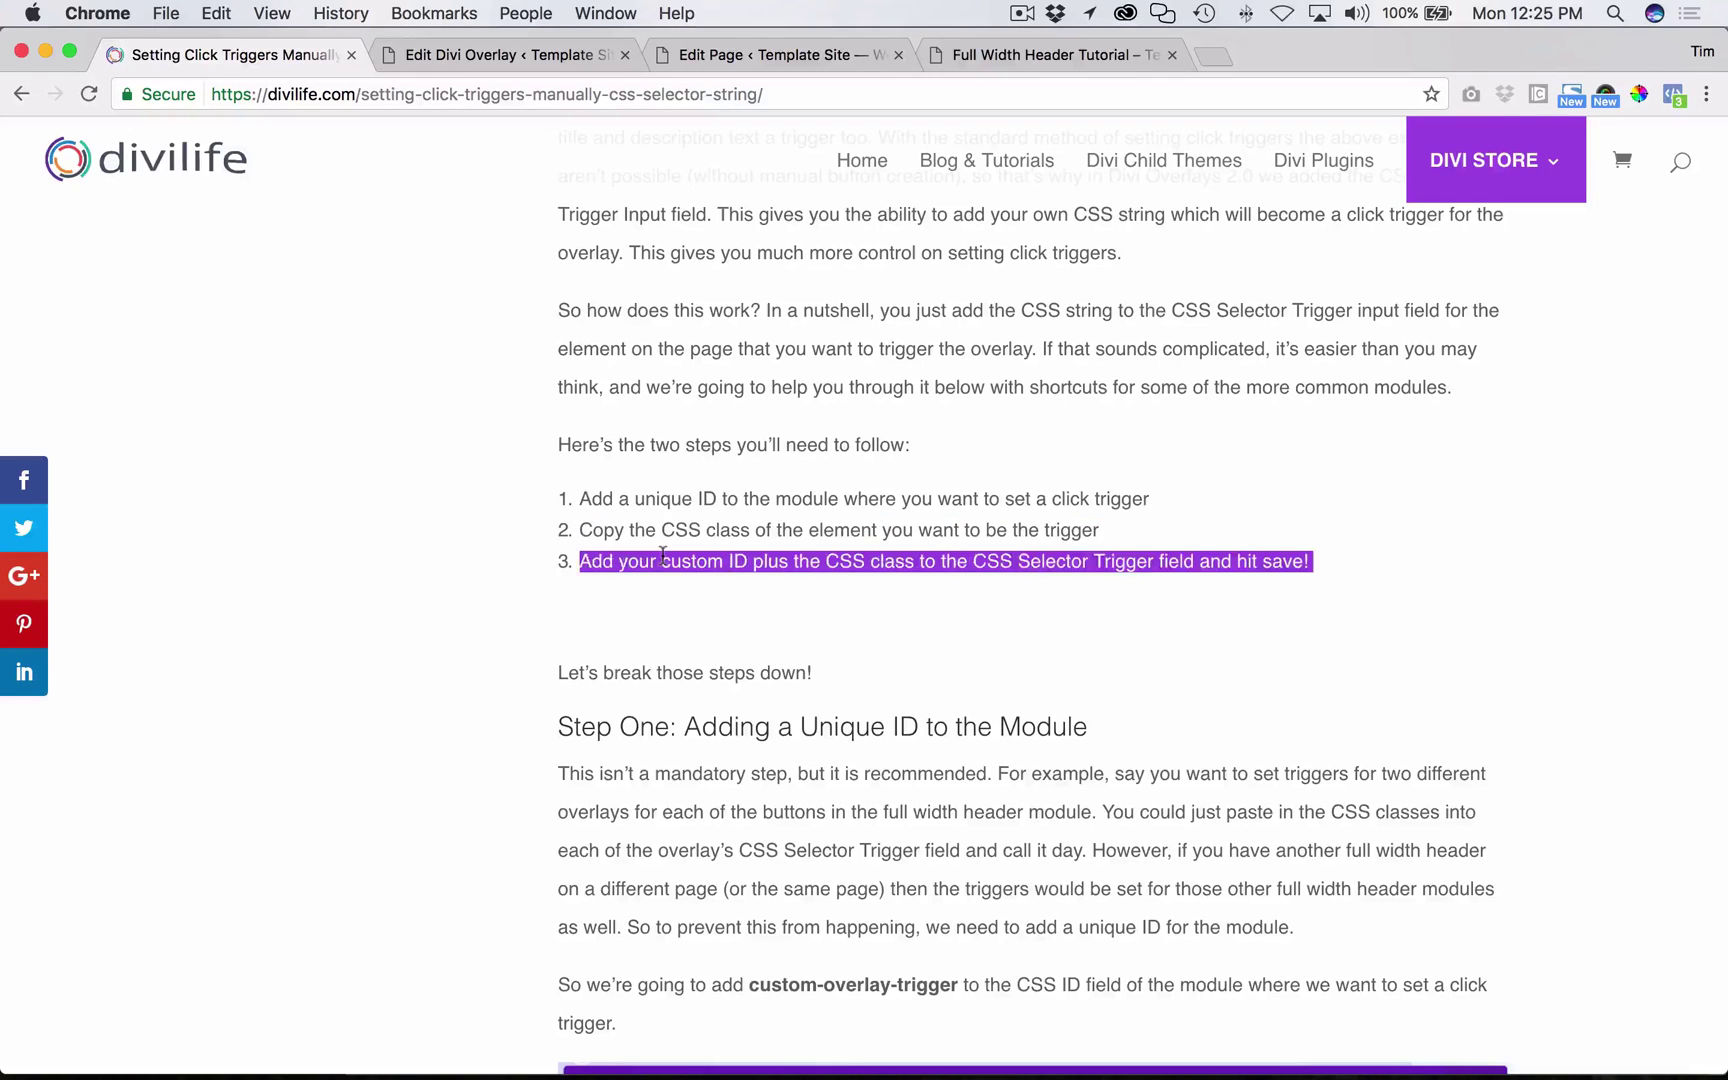
pyautogui.tripleClick(580, 500)
pyautogui.click(835, 578)
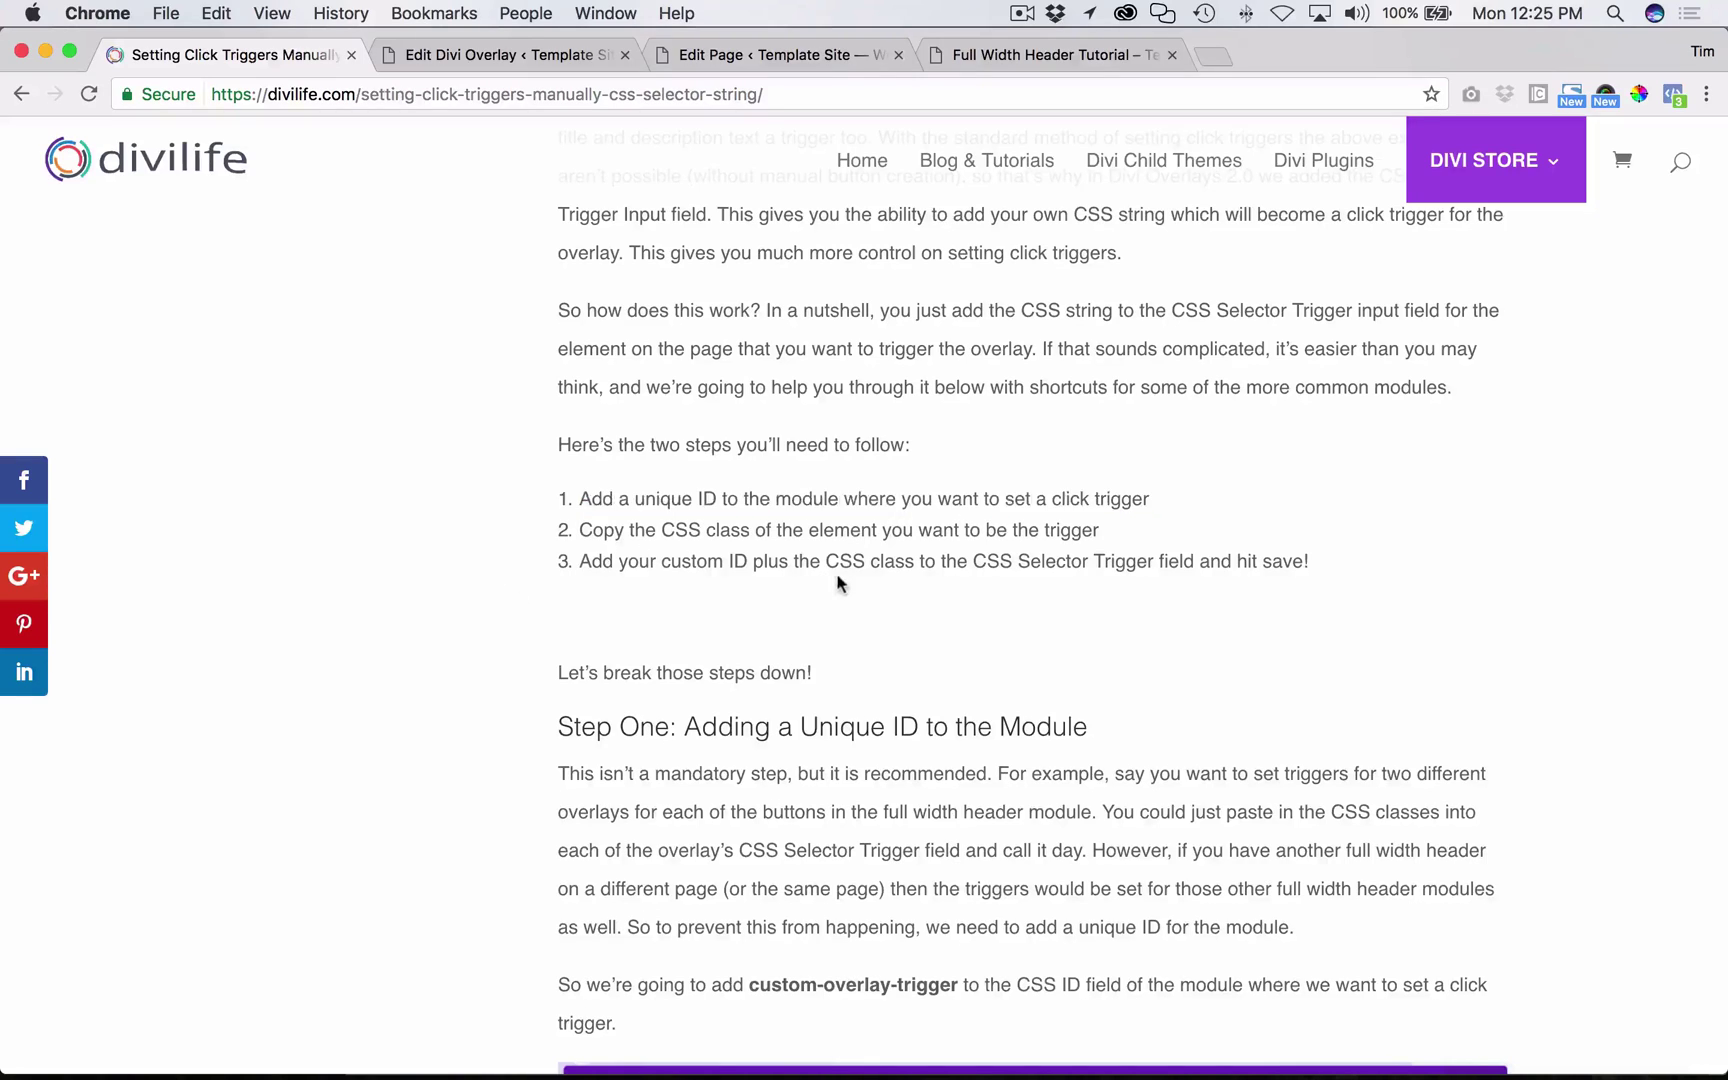
pyautogui.moveTo(827, 561); pyautogui.dragTo(998, 566)
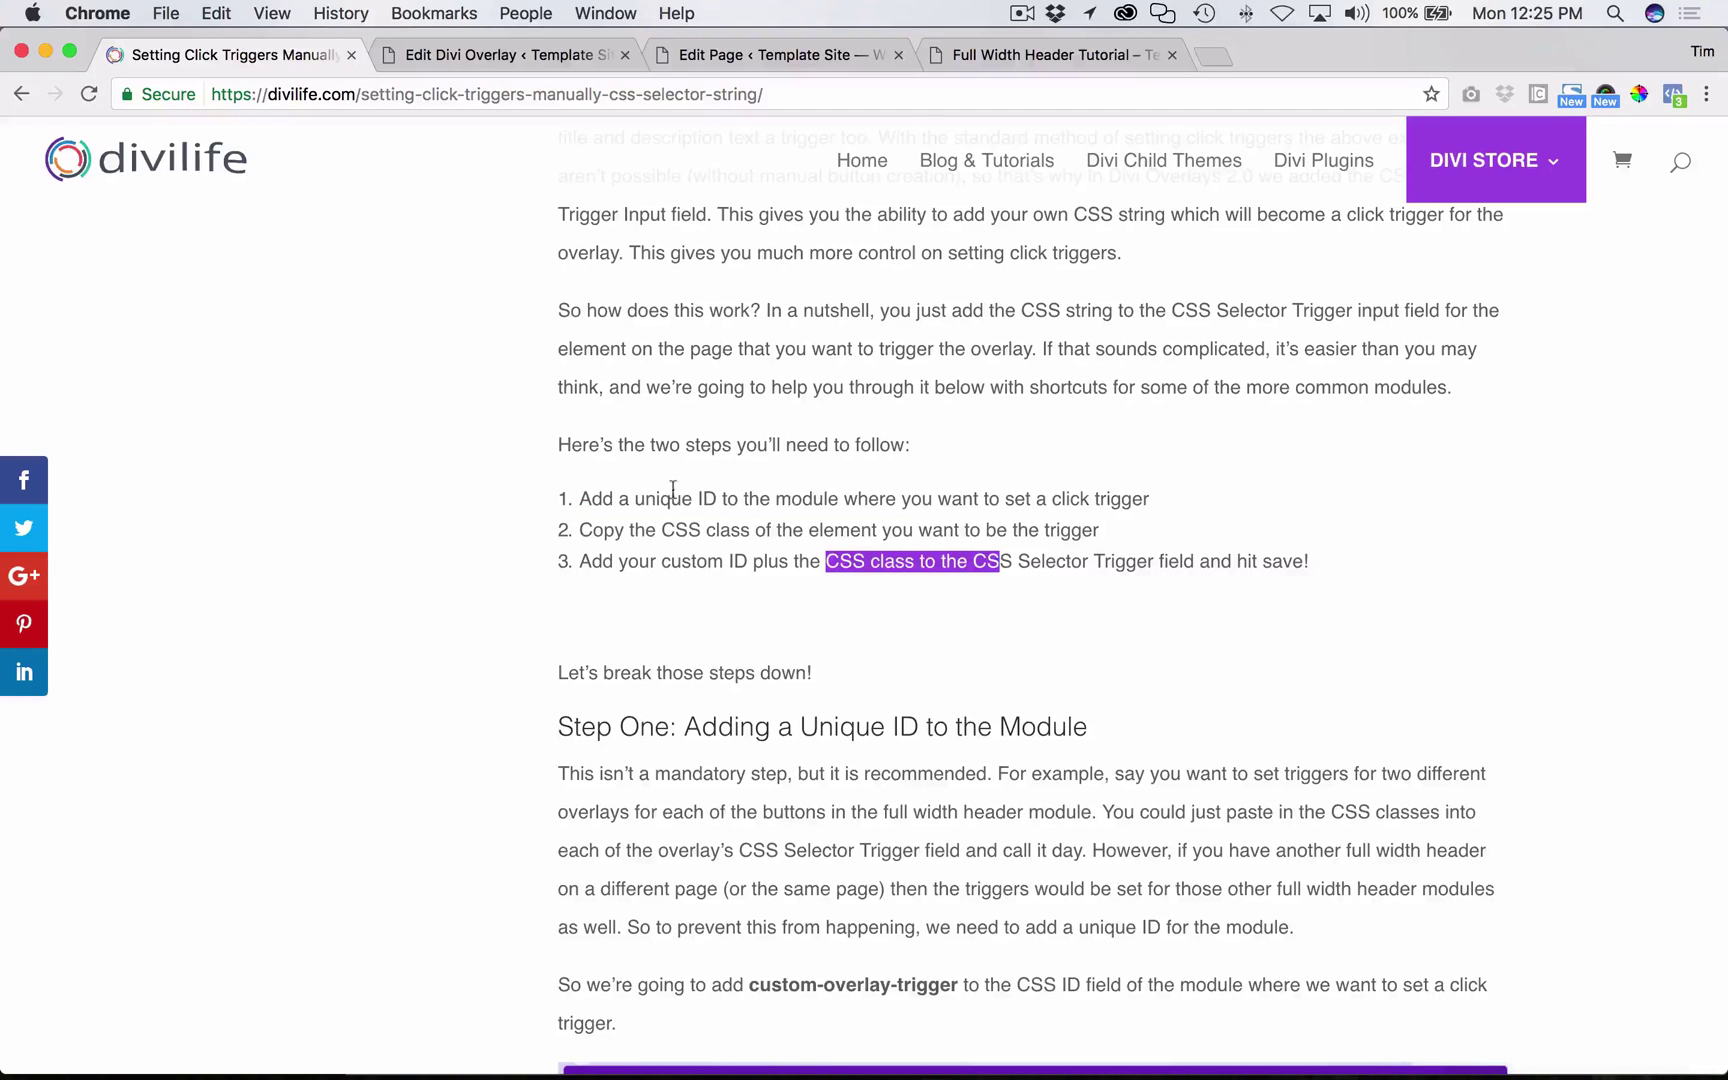
pyautogui.moveTo(581, 532); pyautogui.dragTo(1099, 524)
pyautogui.click(1033, 566)
pyautogui.moveTo(968, 562); pyautogui.dragTo(1202, 566)
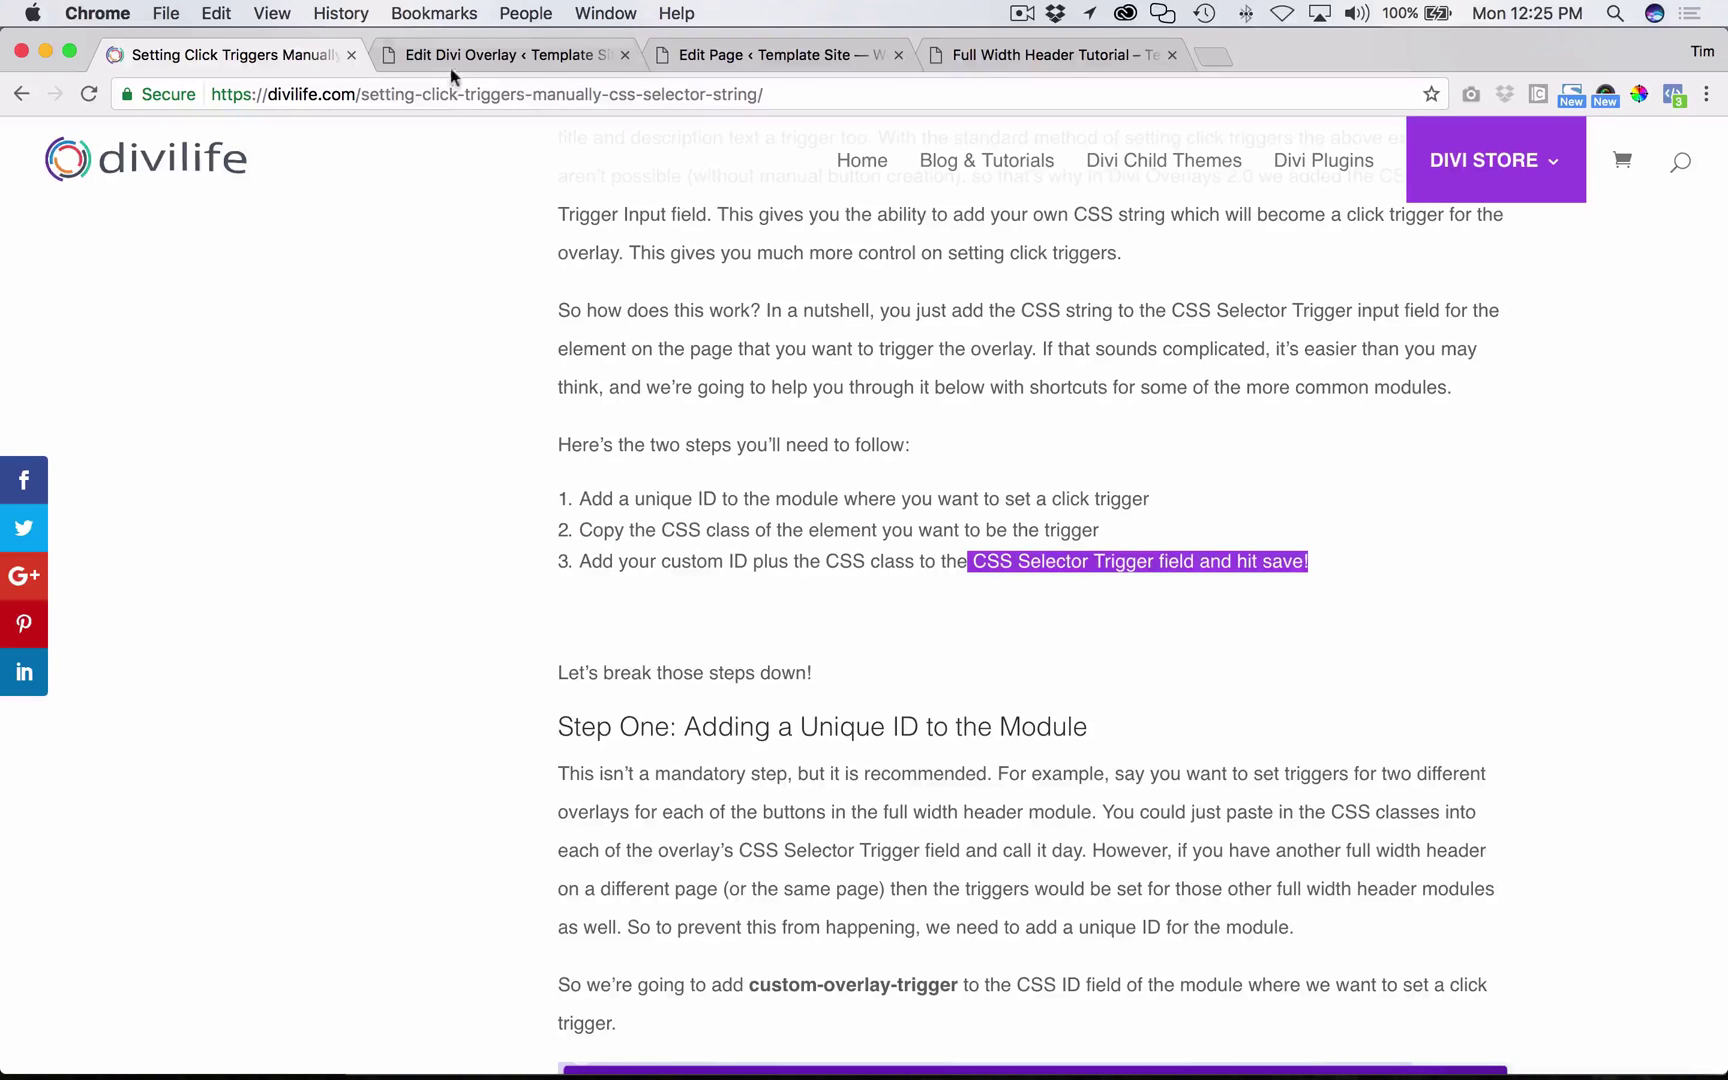
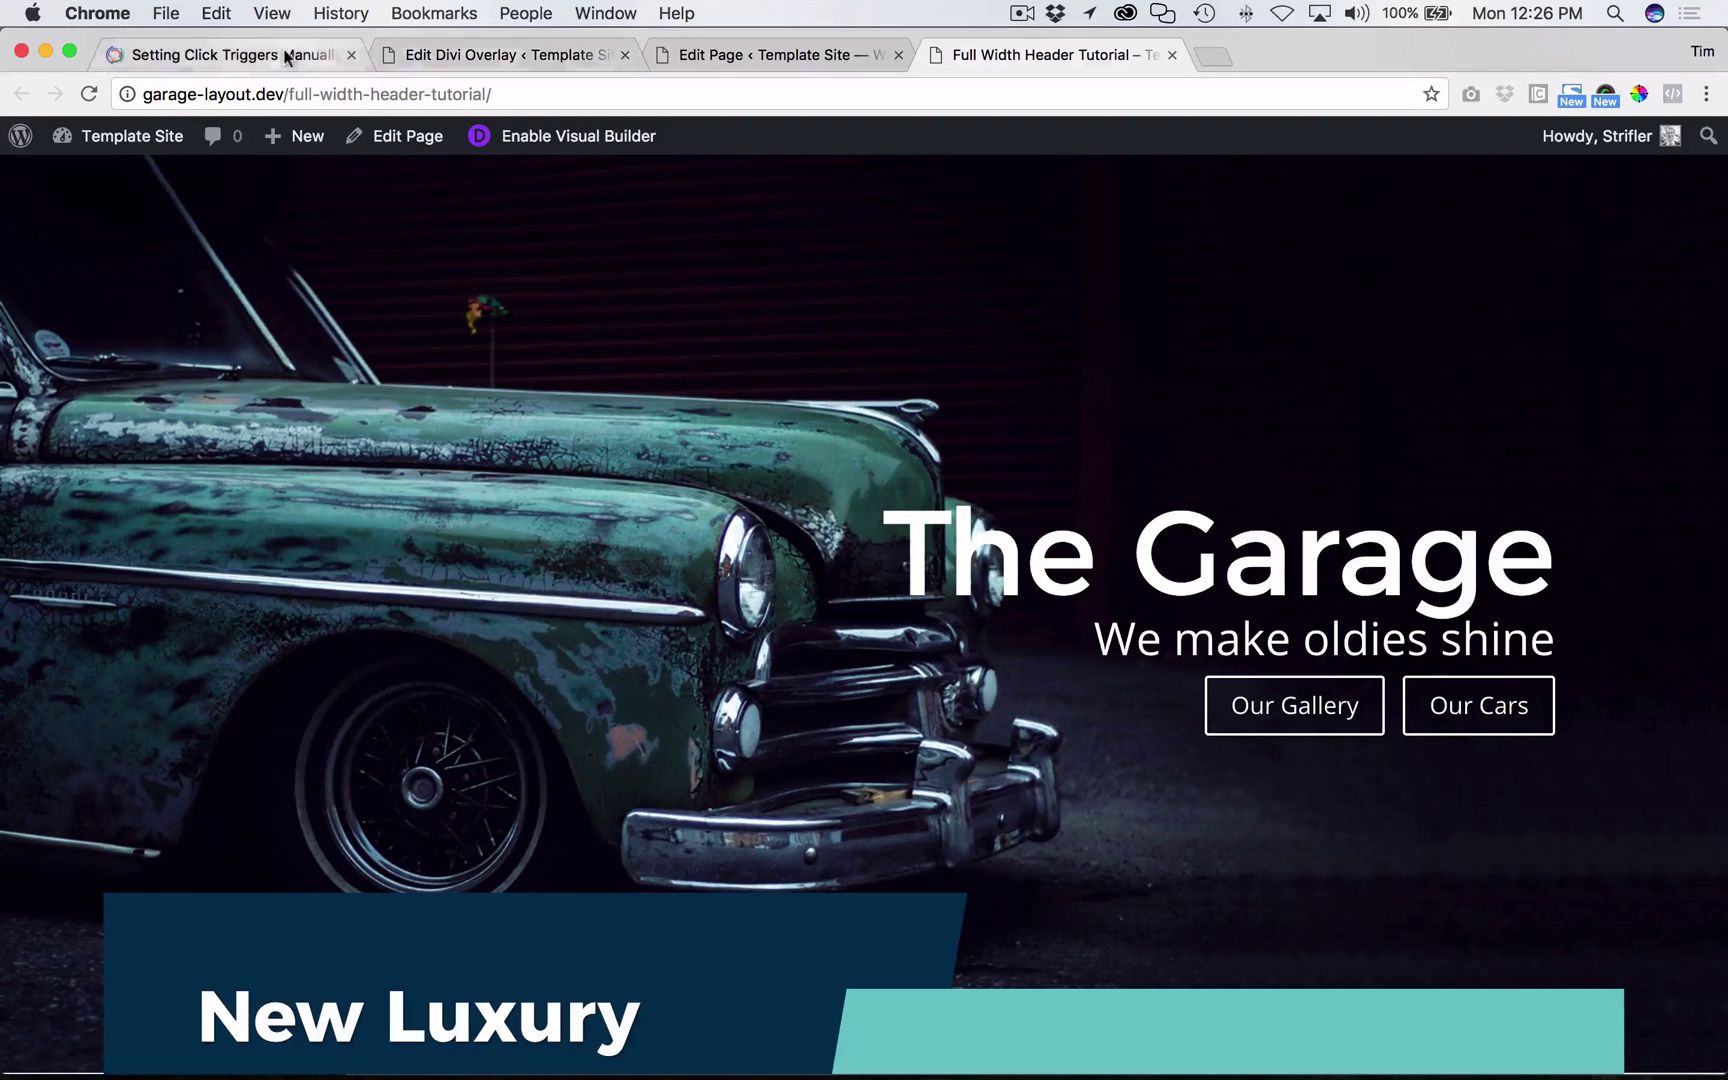
# - Compare the overlay's settings with the article's Step One, close the Fullwidth Header module settings and view the live header
pyautogui.click(550, 55)
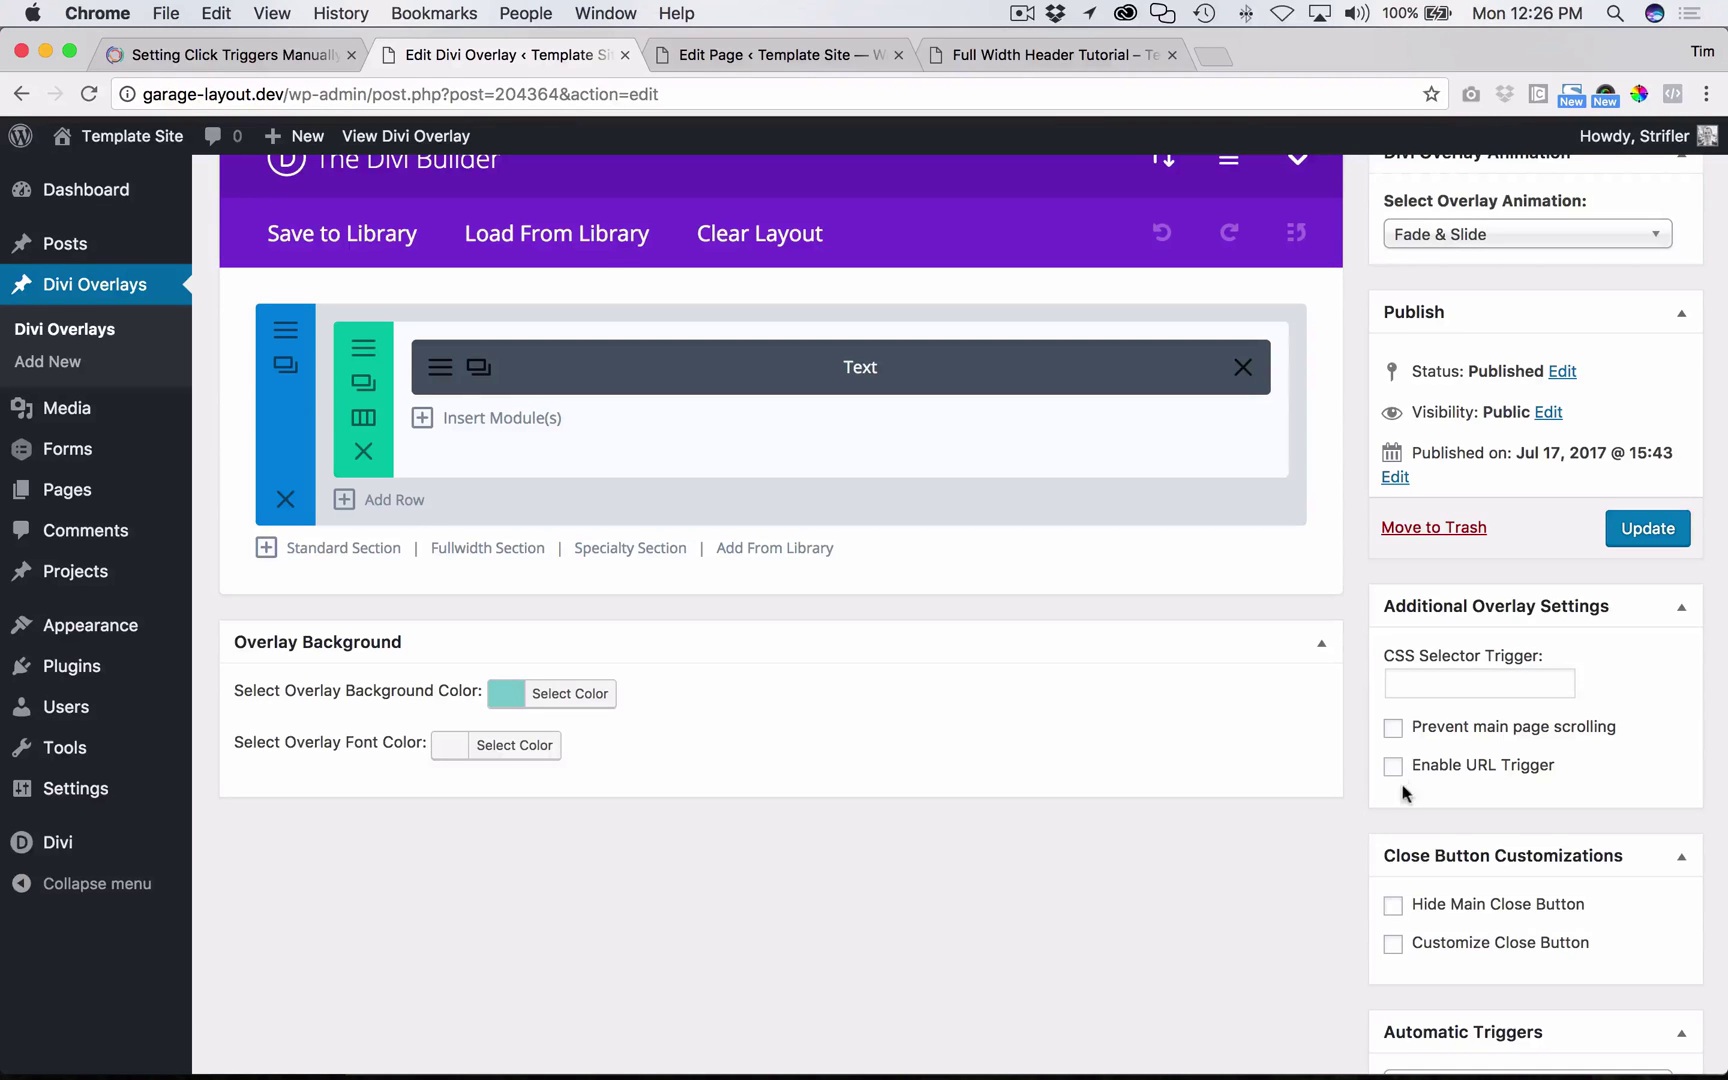
pyautogui.click(298, 55)
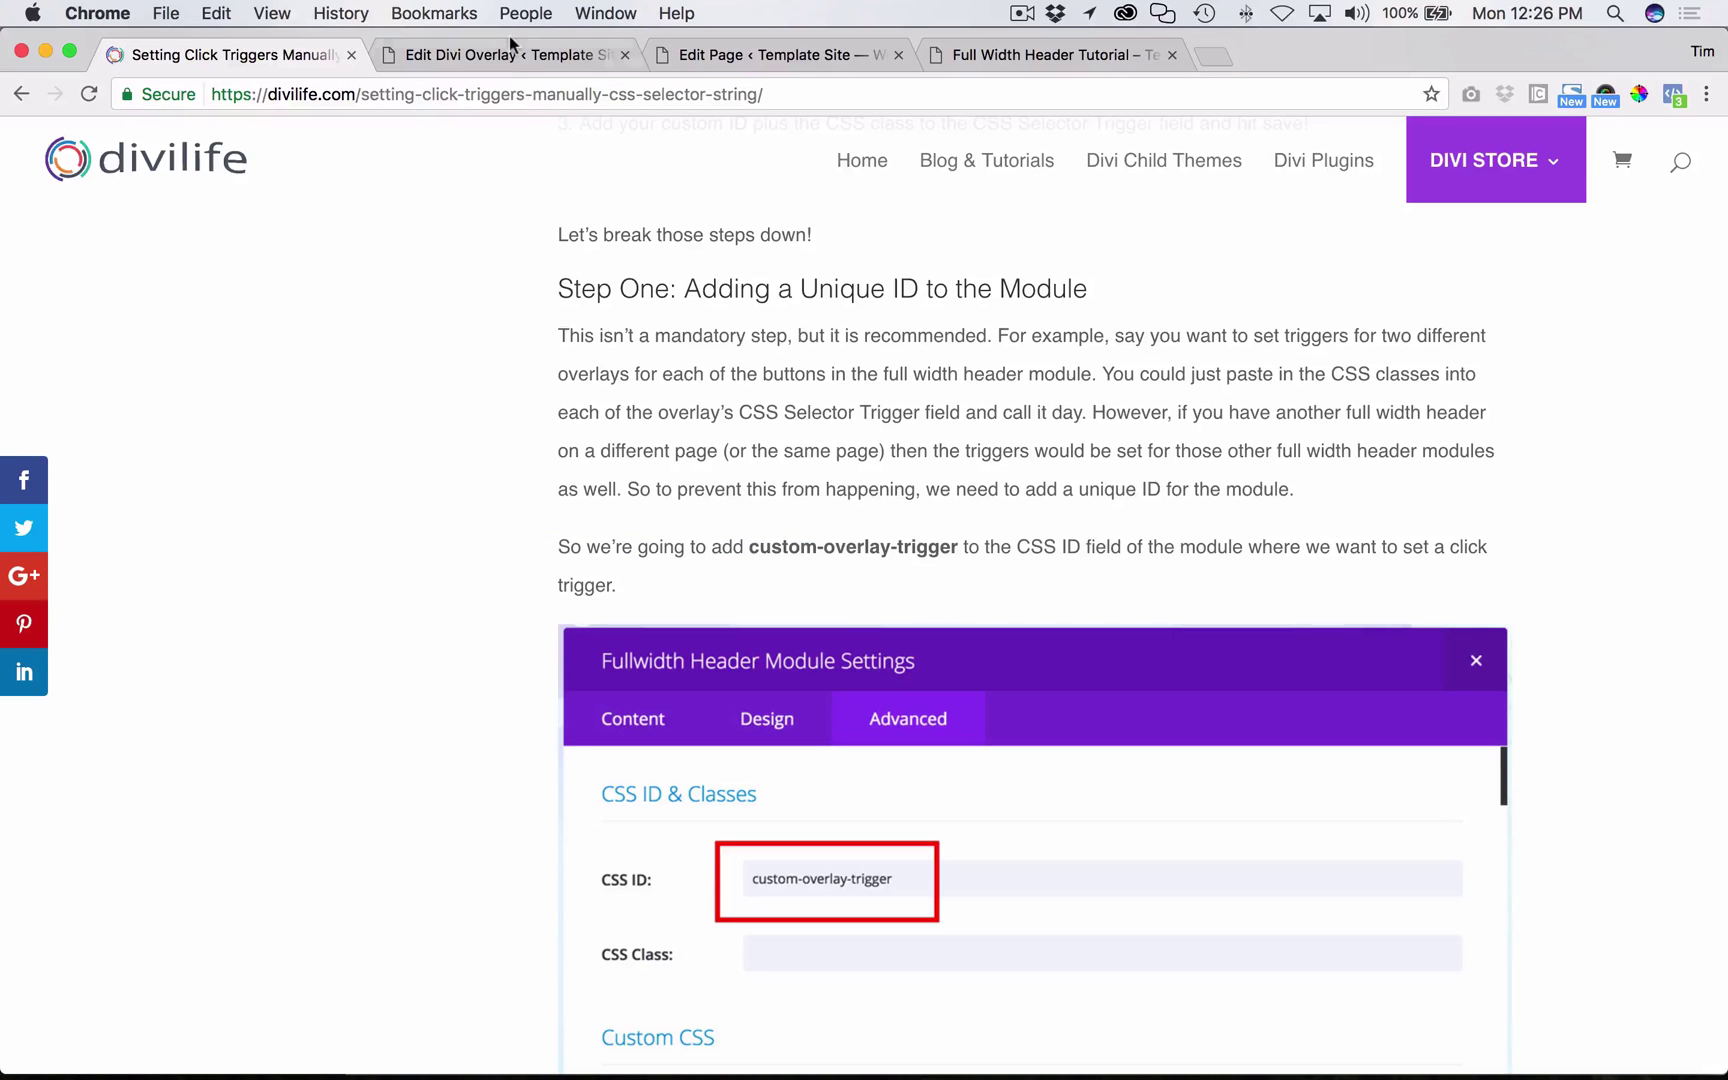
pyautogui.click(540, 57)
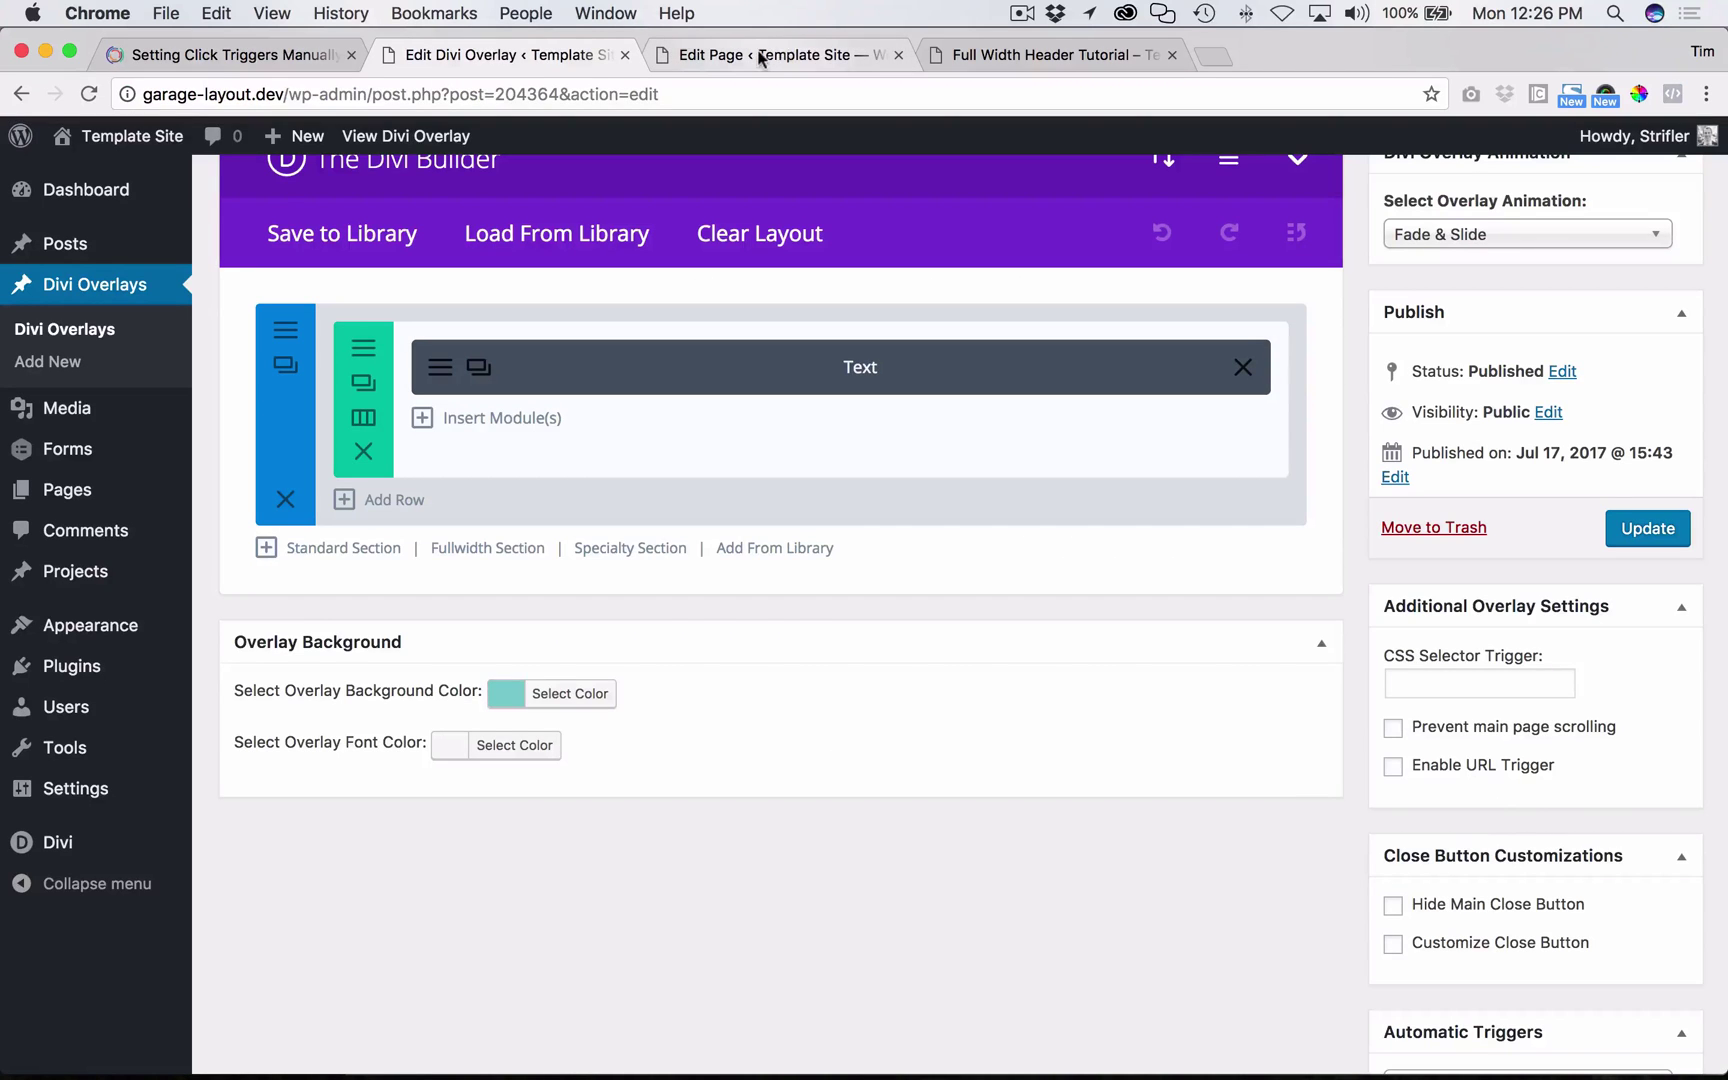
pyautogui.scroll(3, 770, 400)
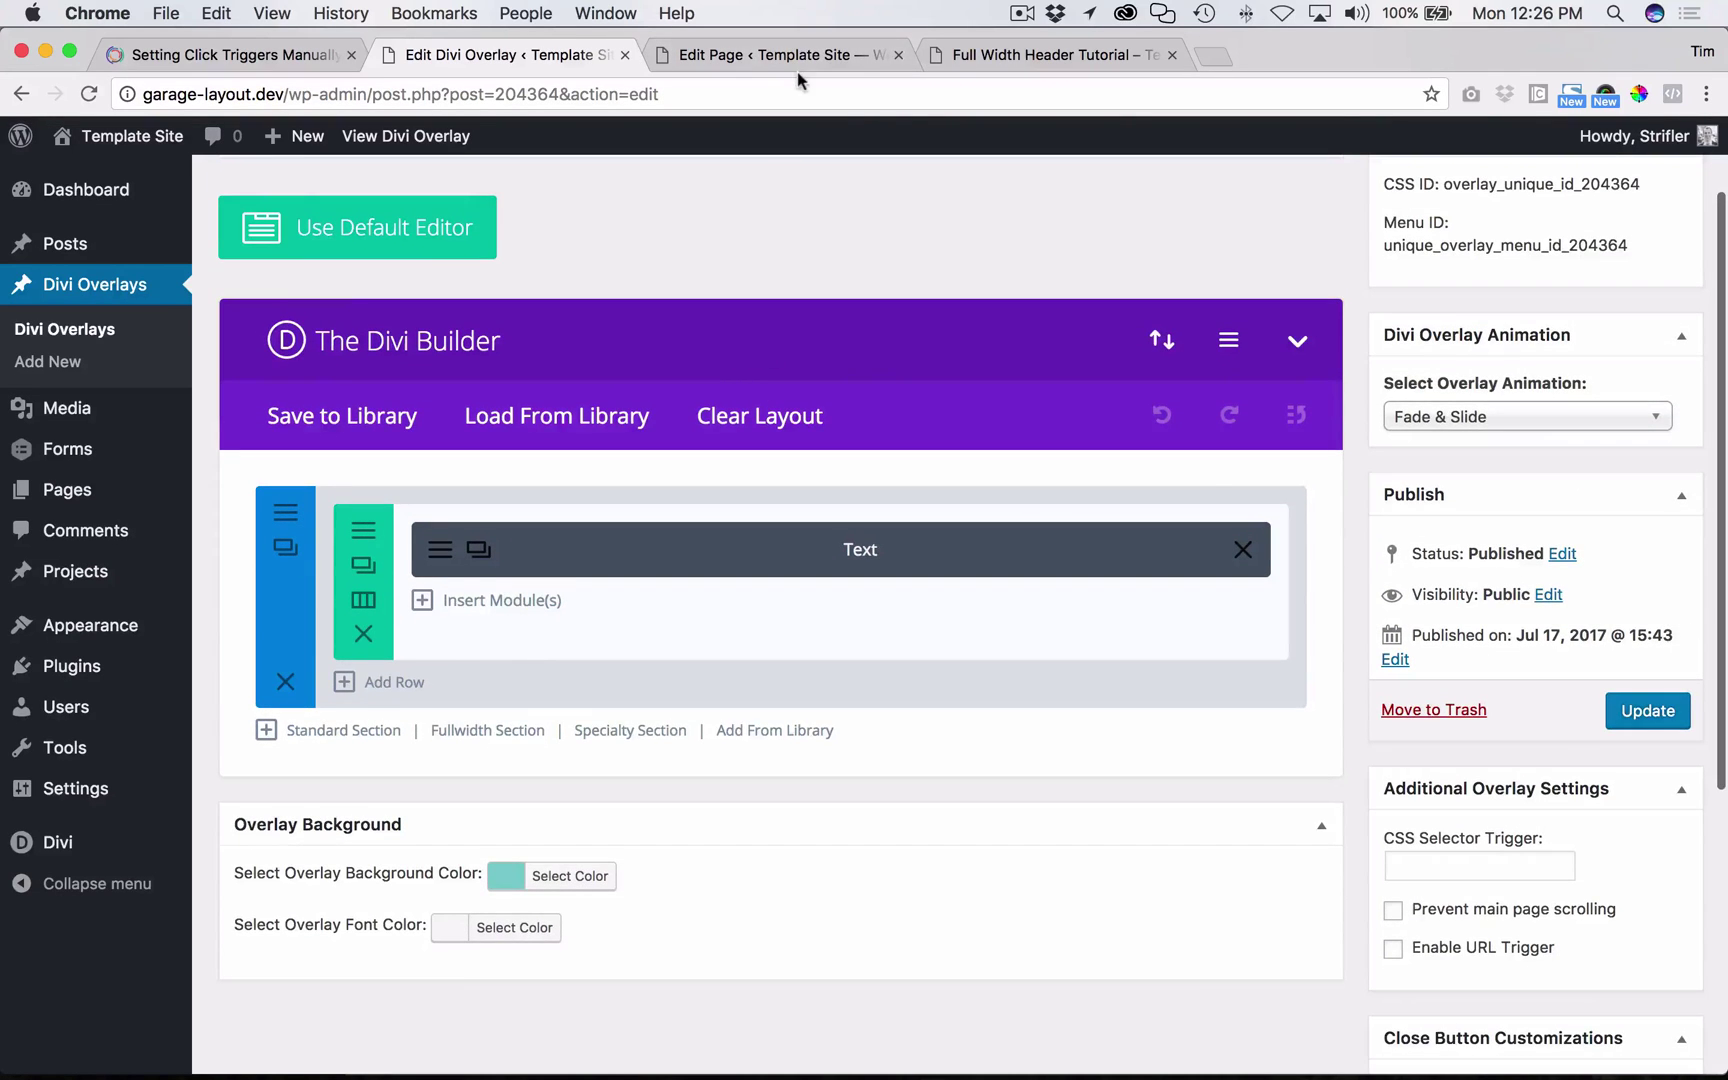
pyautogui.click(741, 57)
pyautogui.click(1425, 248)
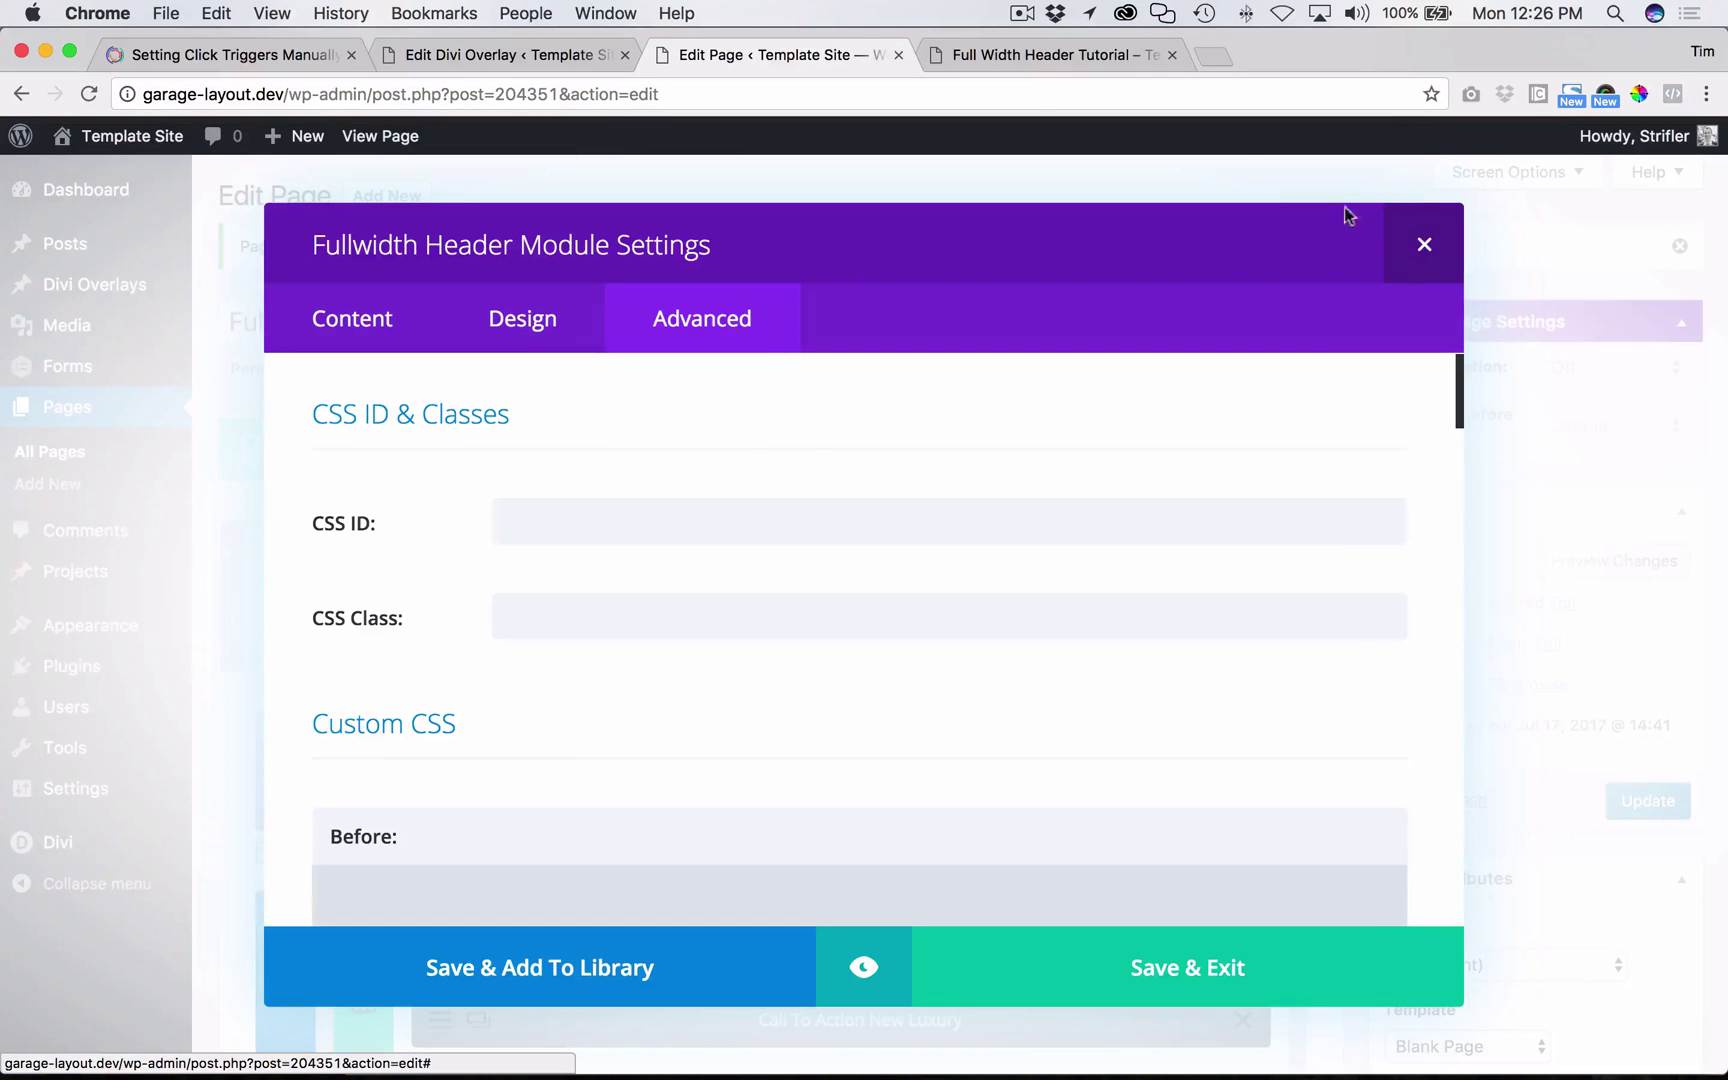
pyautogui.click(981, 60)
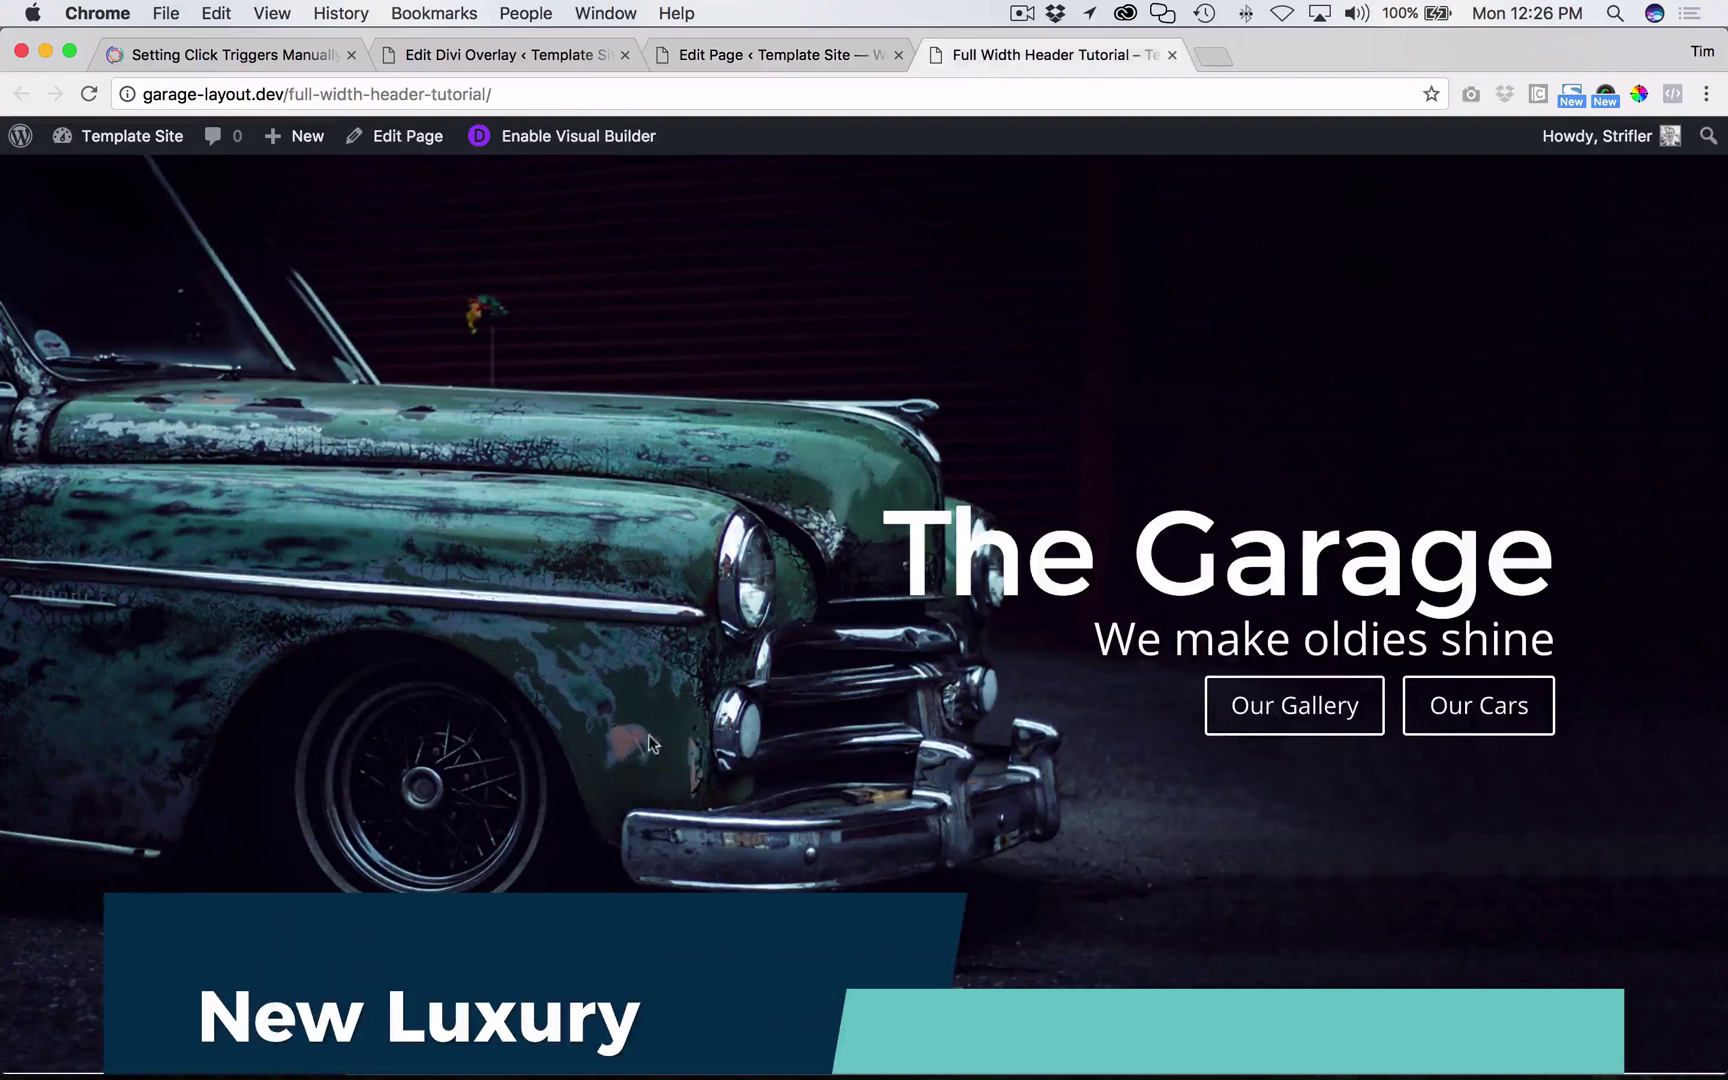
# - Copy custom-overlay-trigger from the article into the CSS ID field of the Fullwidth Header module's Advanced settings
pyautogui.click(773, 58)
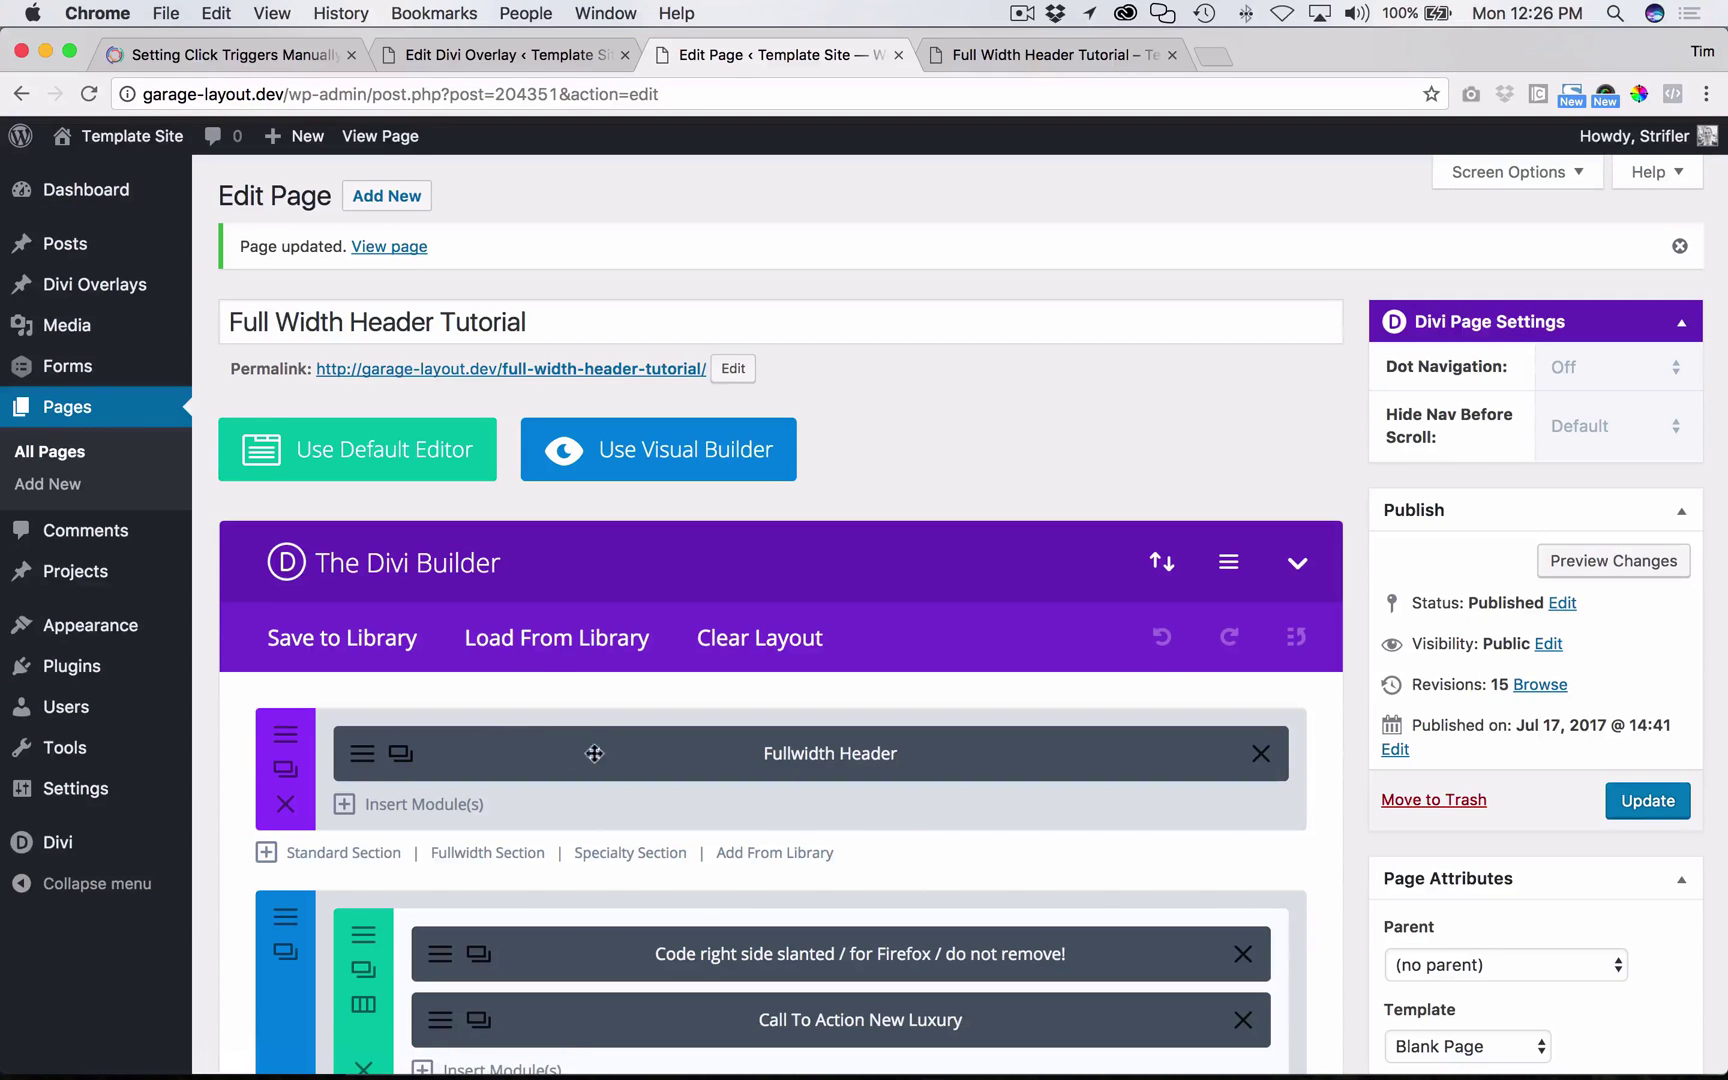
pyautogui.click(362, 756)
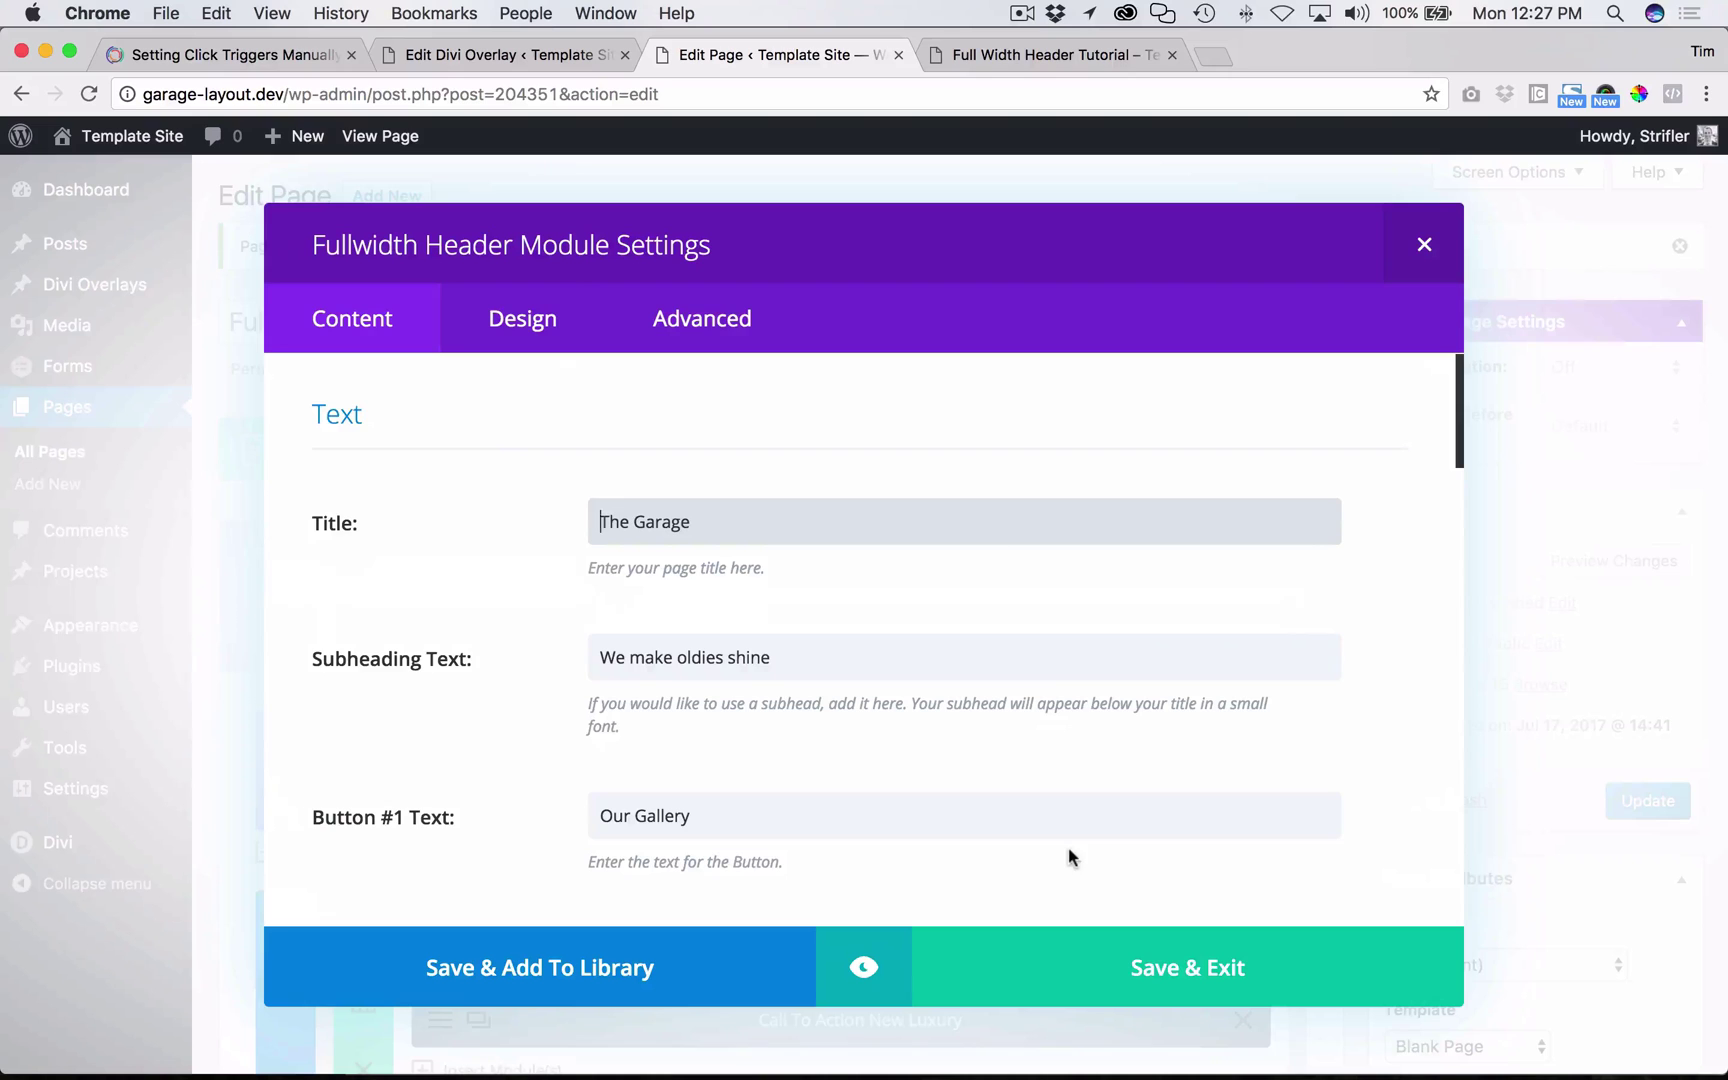
pyautogui.click(733, 336)
pyautogui.click(555, 525)
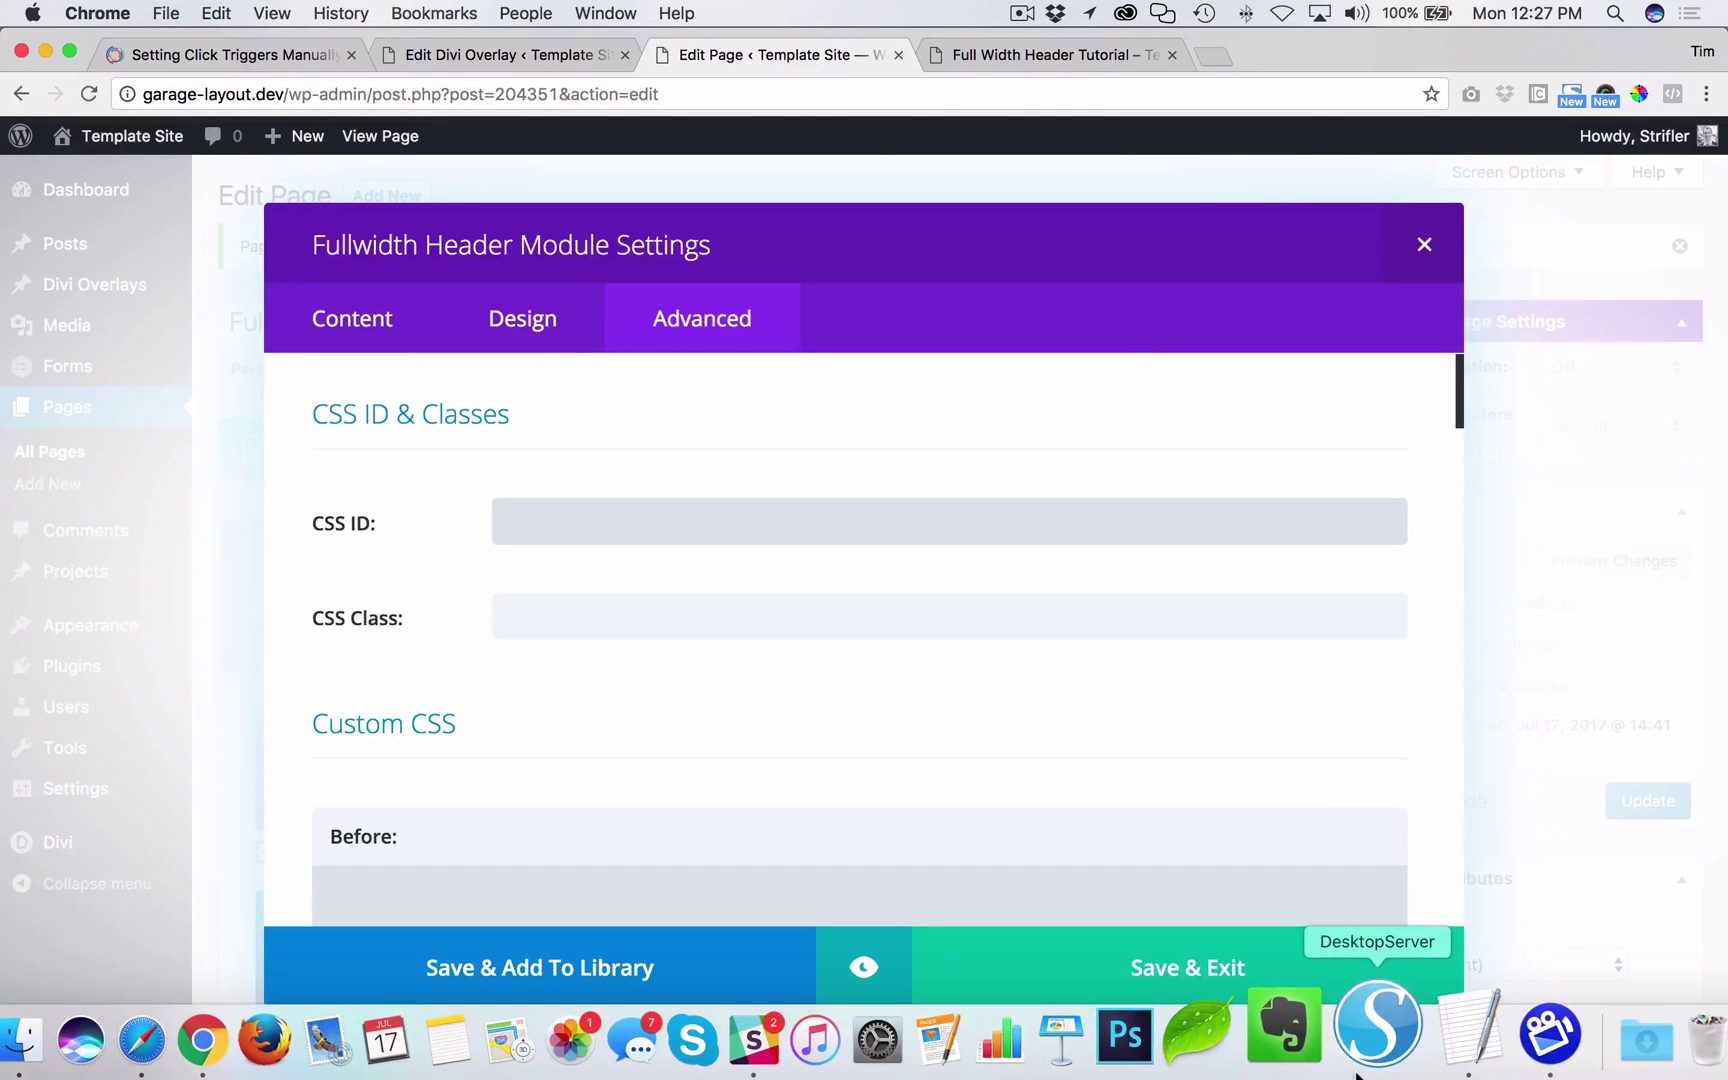
pyautogui.click(233, 54)
pyautogui.scroll(-1, 760, 600)
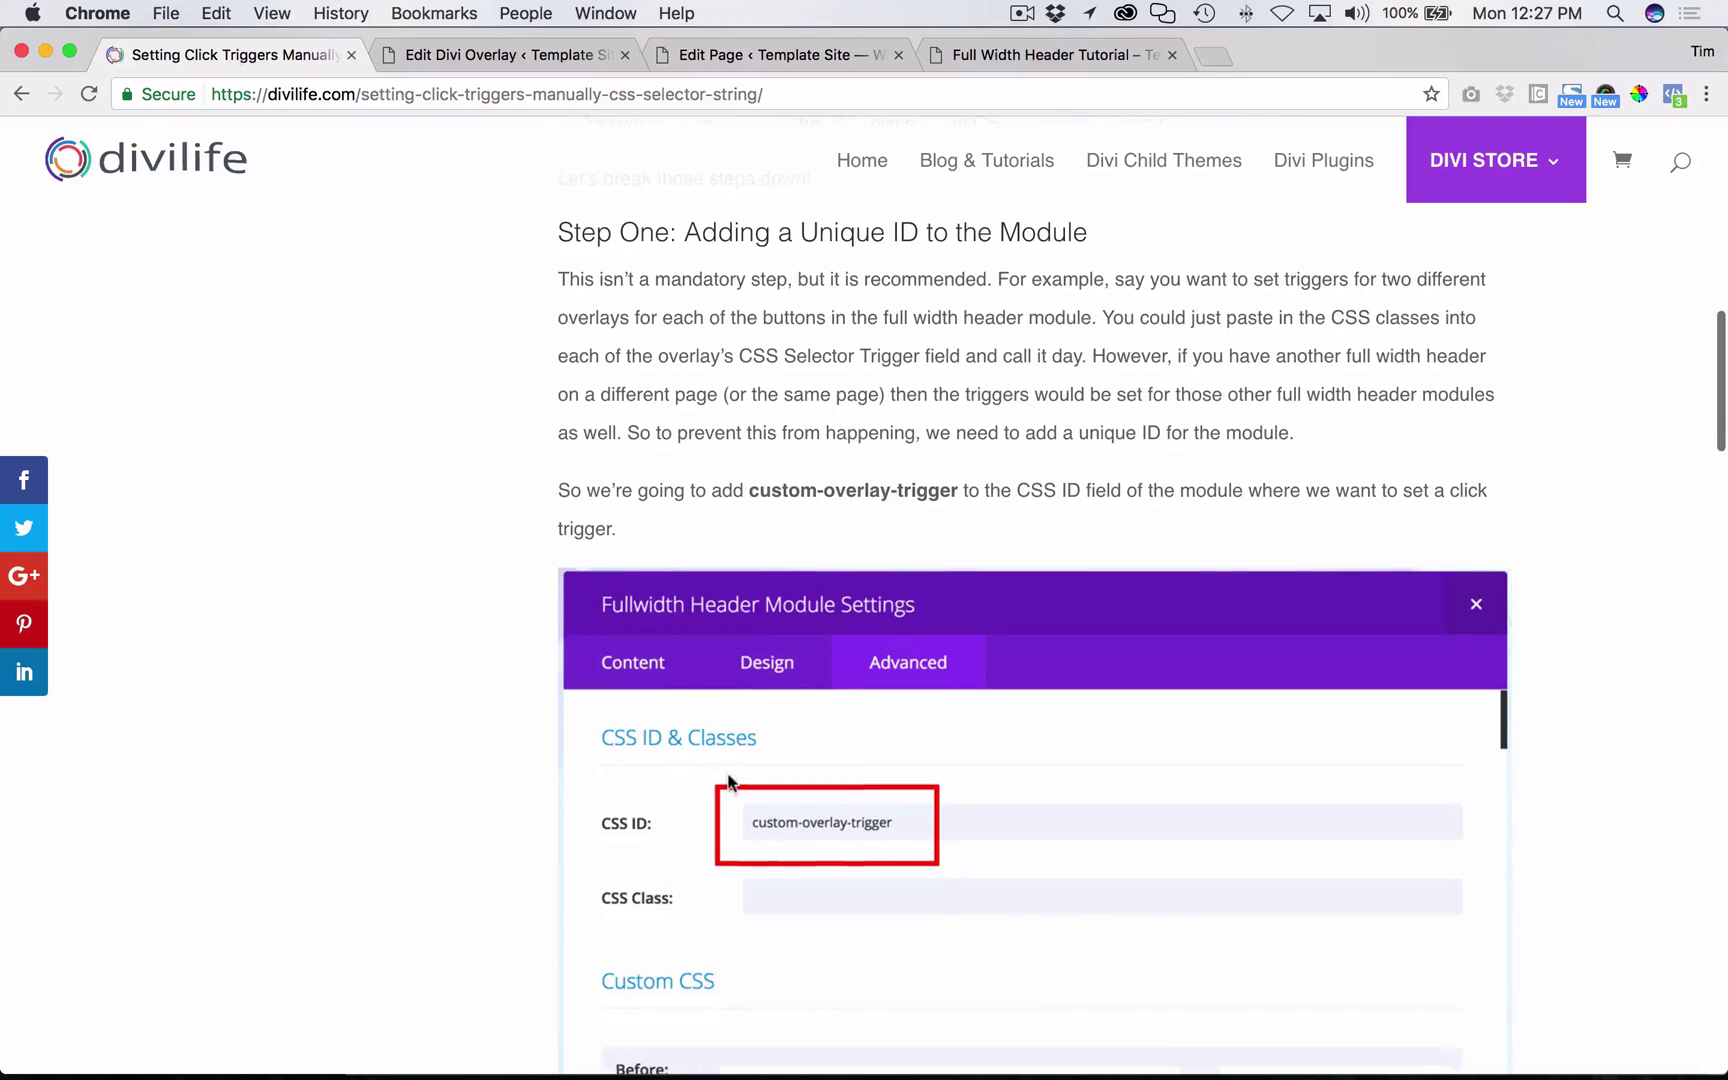
pyautogui.moveTo(750, 493); pyautogui.dragTo(957, 488)
pyautogui.press('super+c')
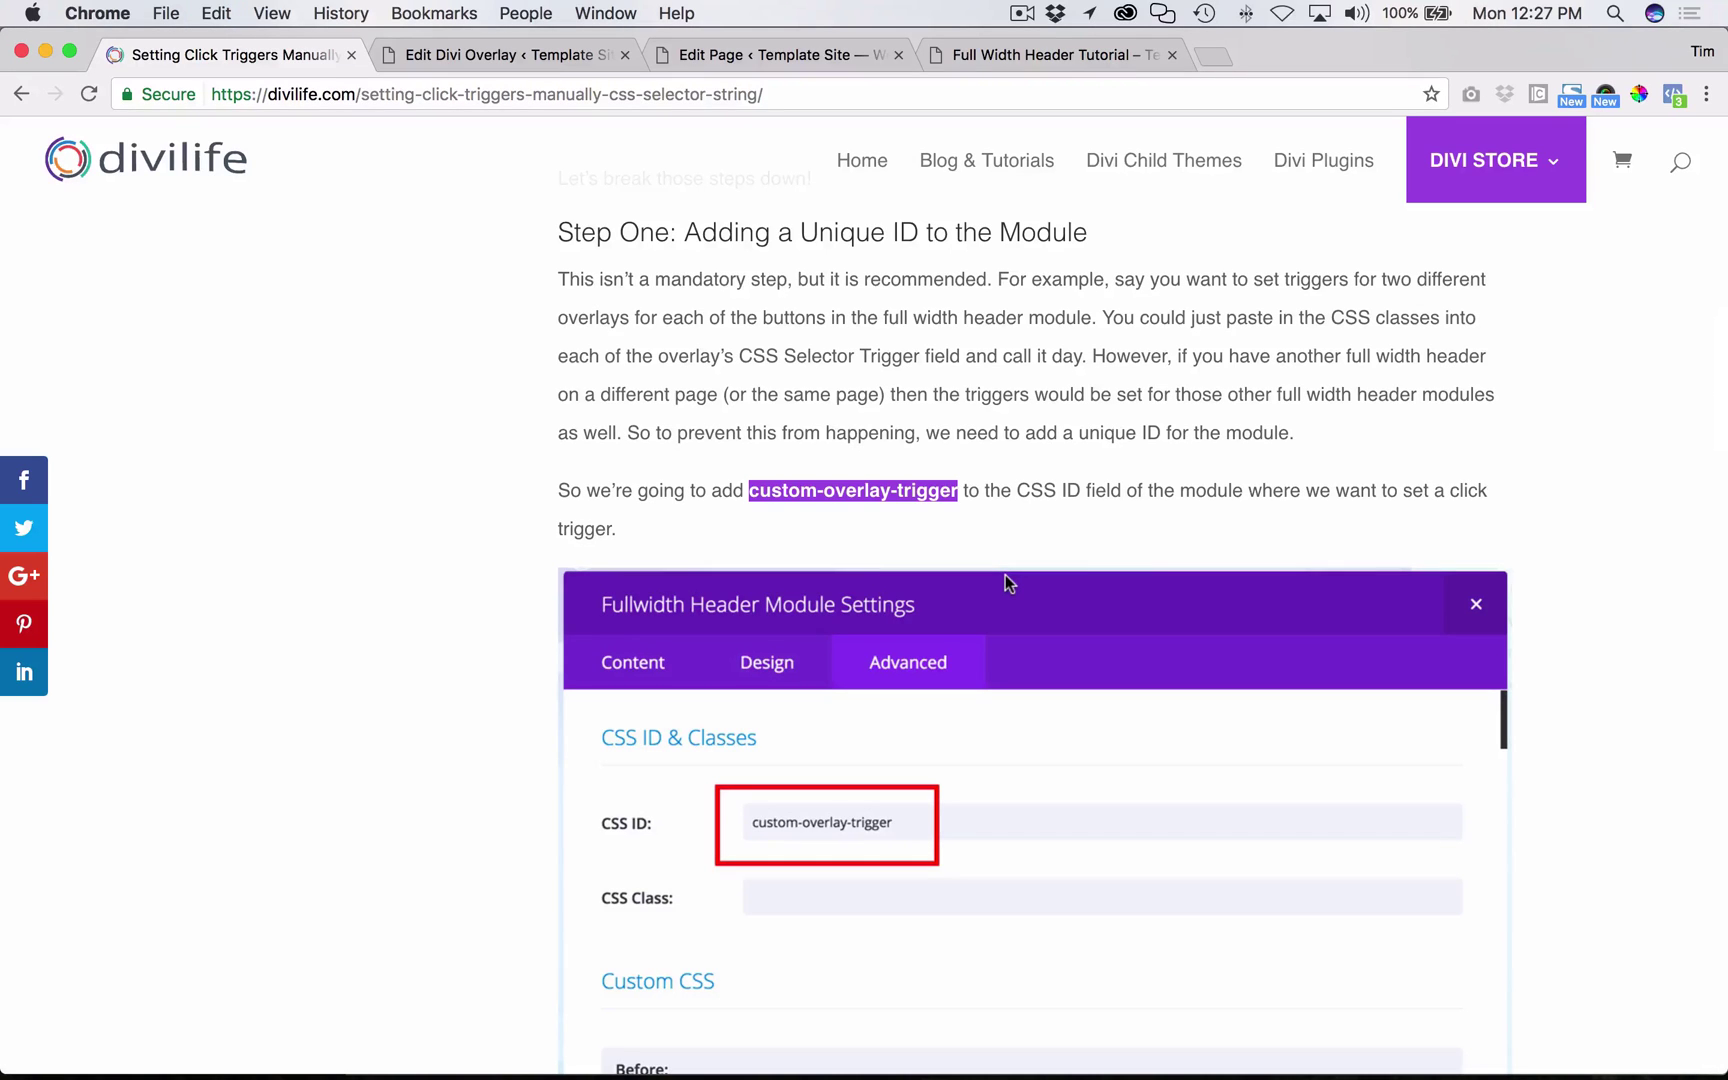
pyautogui.click(784, 55)
pyautogui.press('super+v')
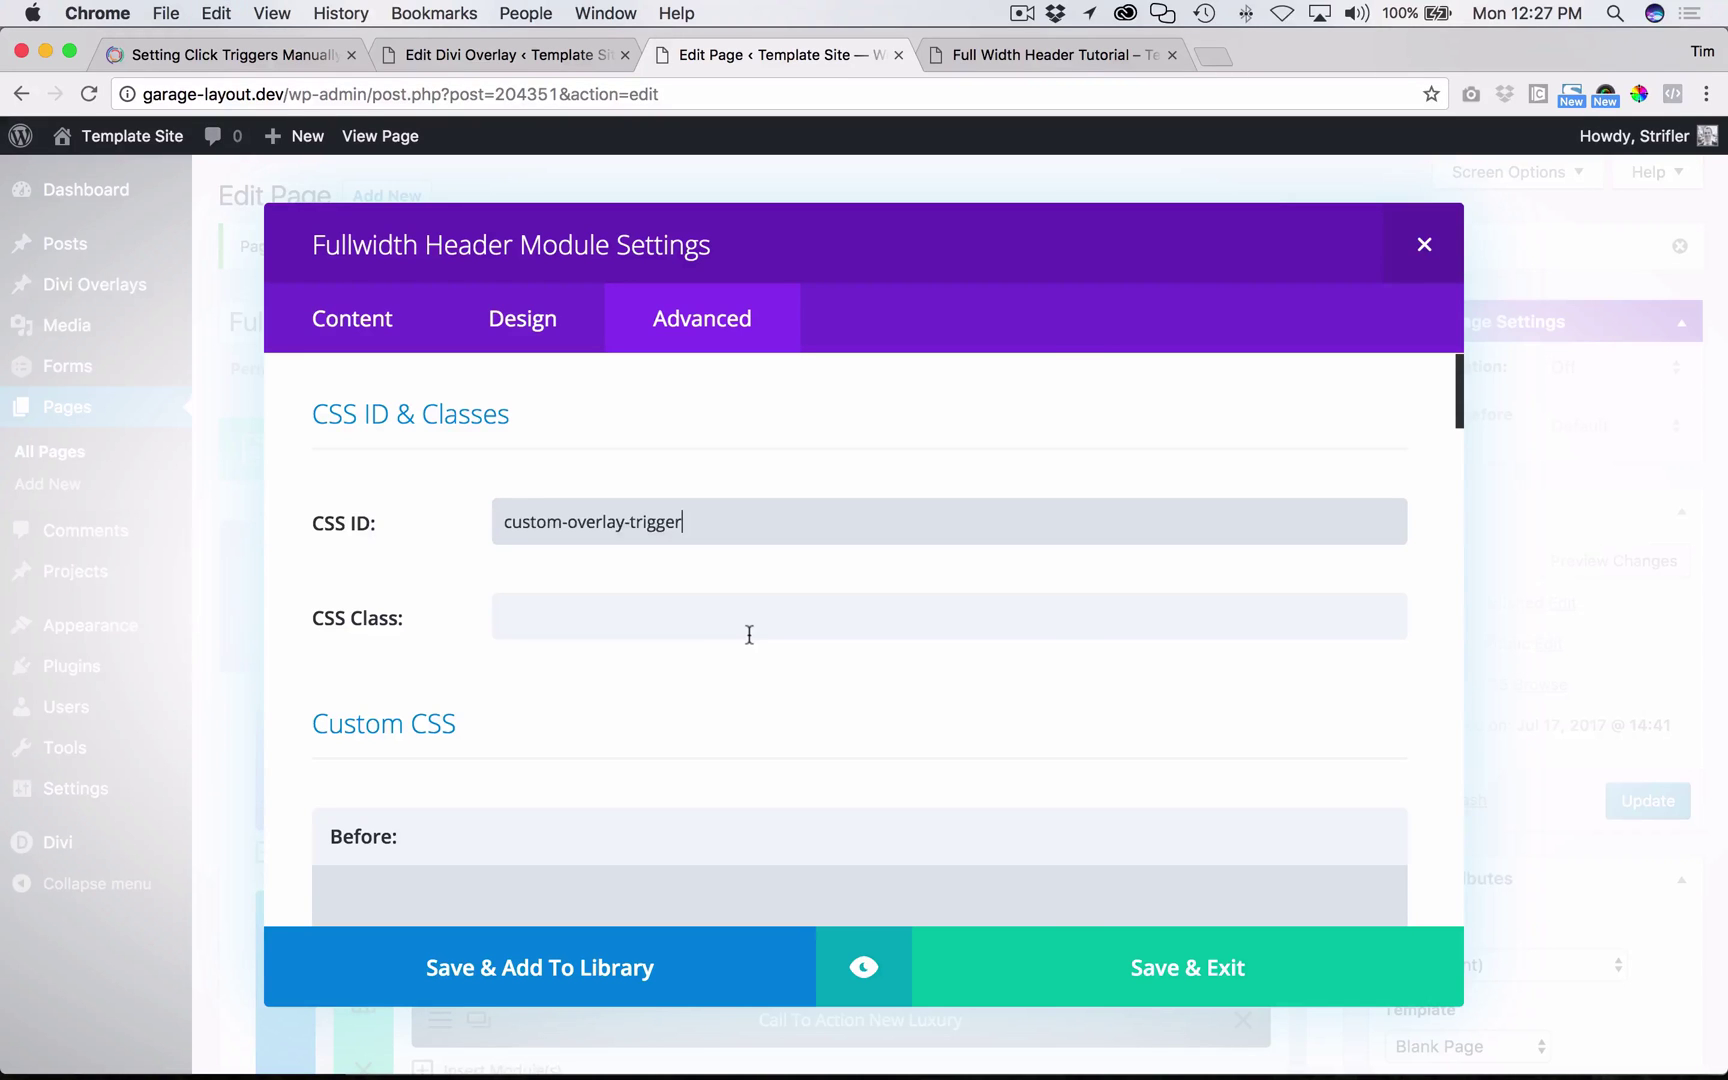
# - Try a # prefix in front of custom-overlay-trigger in the CSS ID field and remove it
pyautogui.click(505, 519)
pyautogui.write('#')
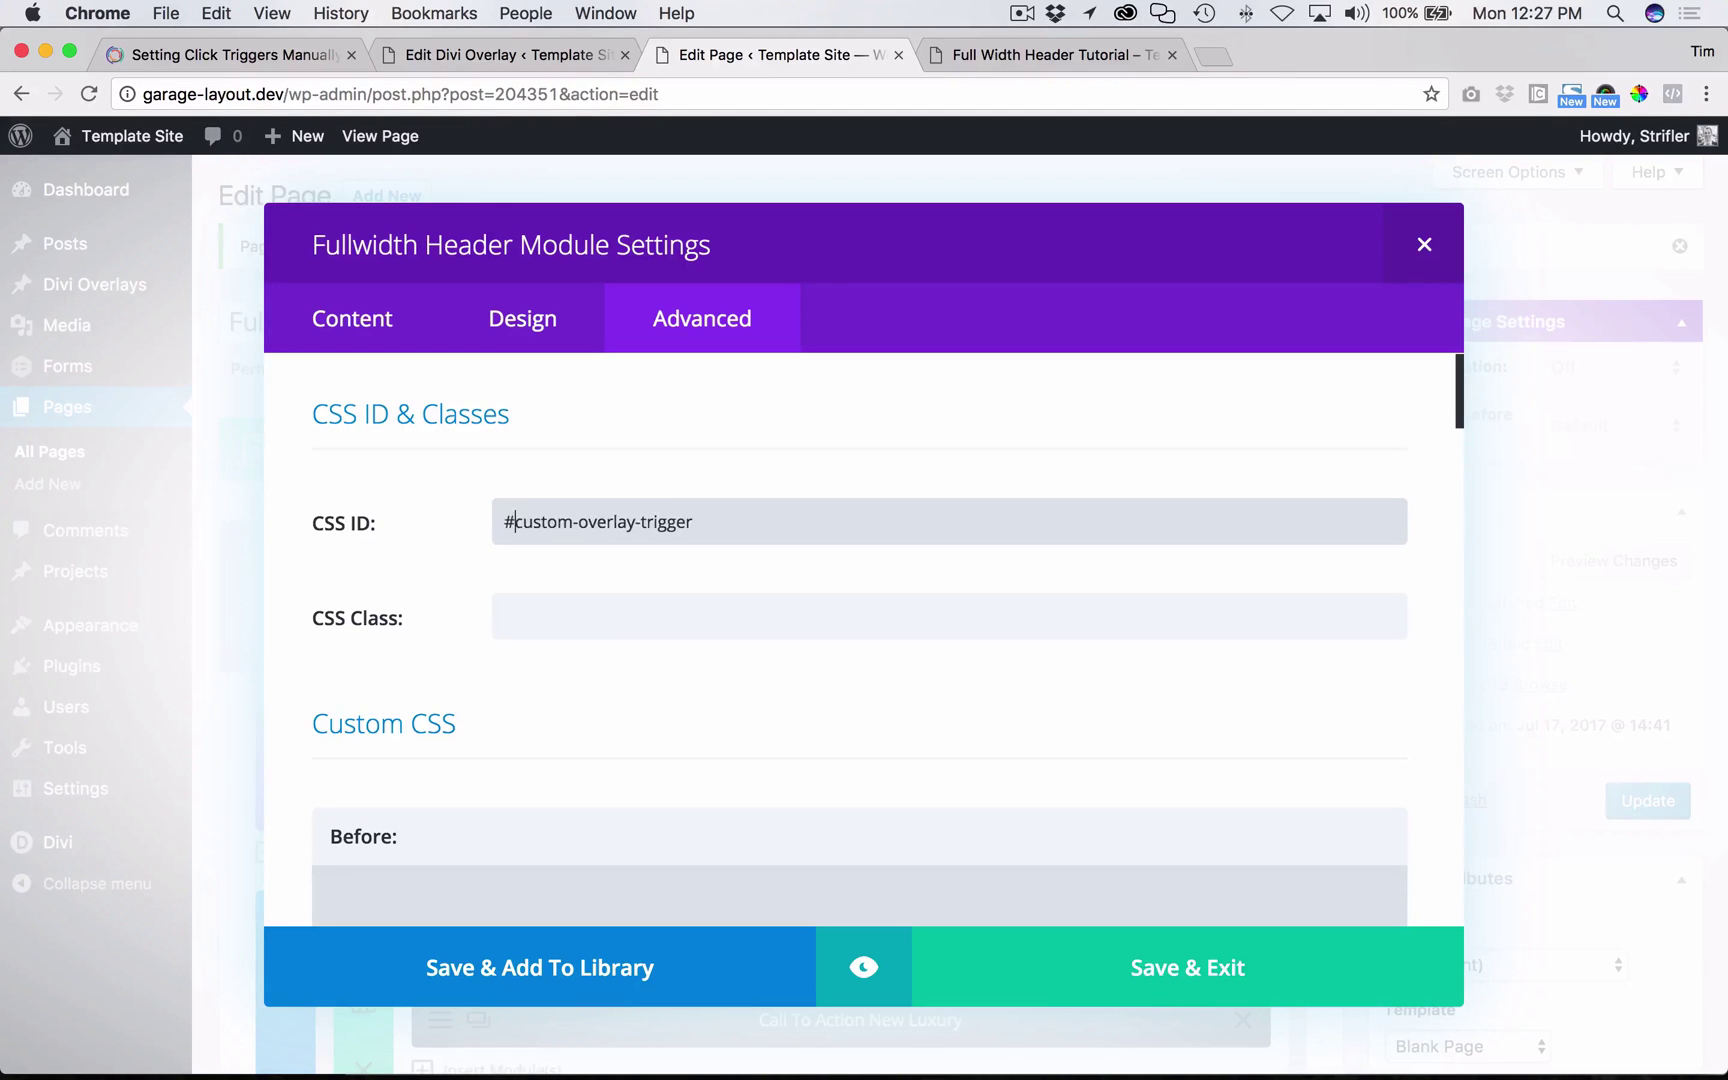
pyautogui.press('BackSpace')
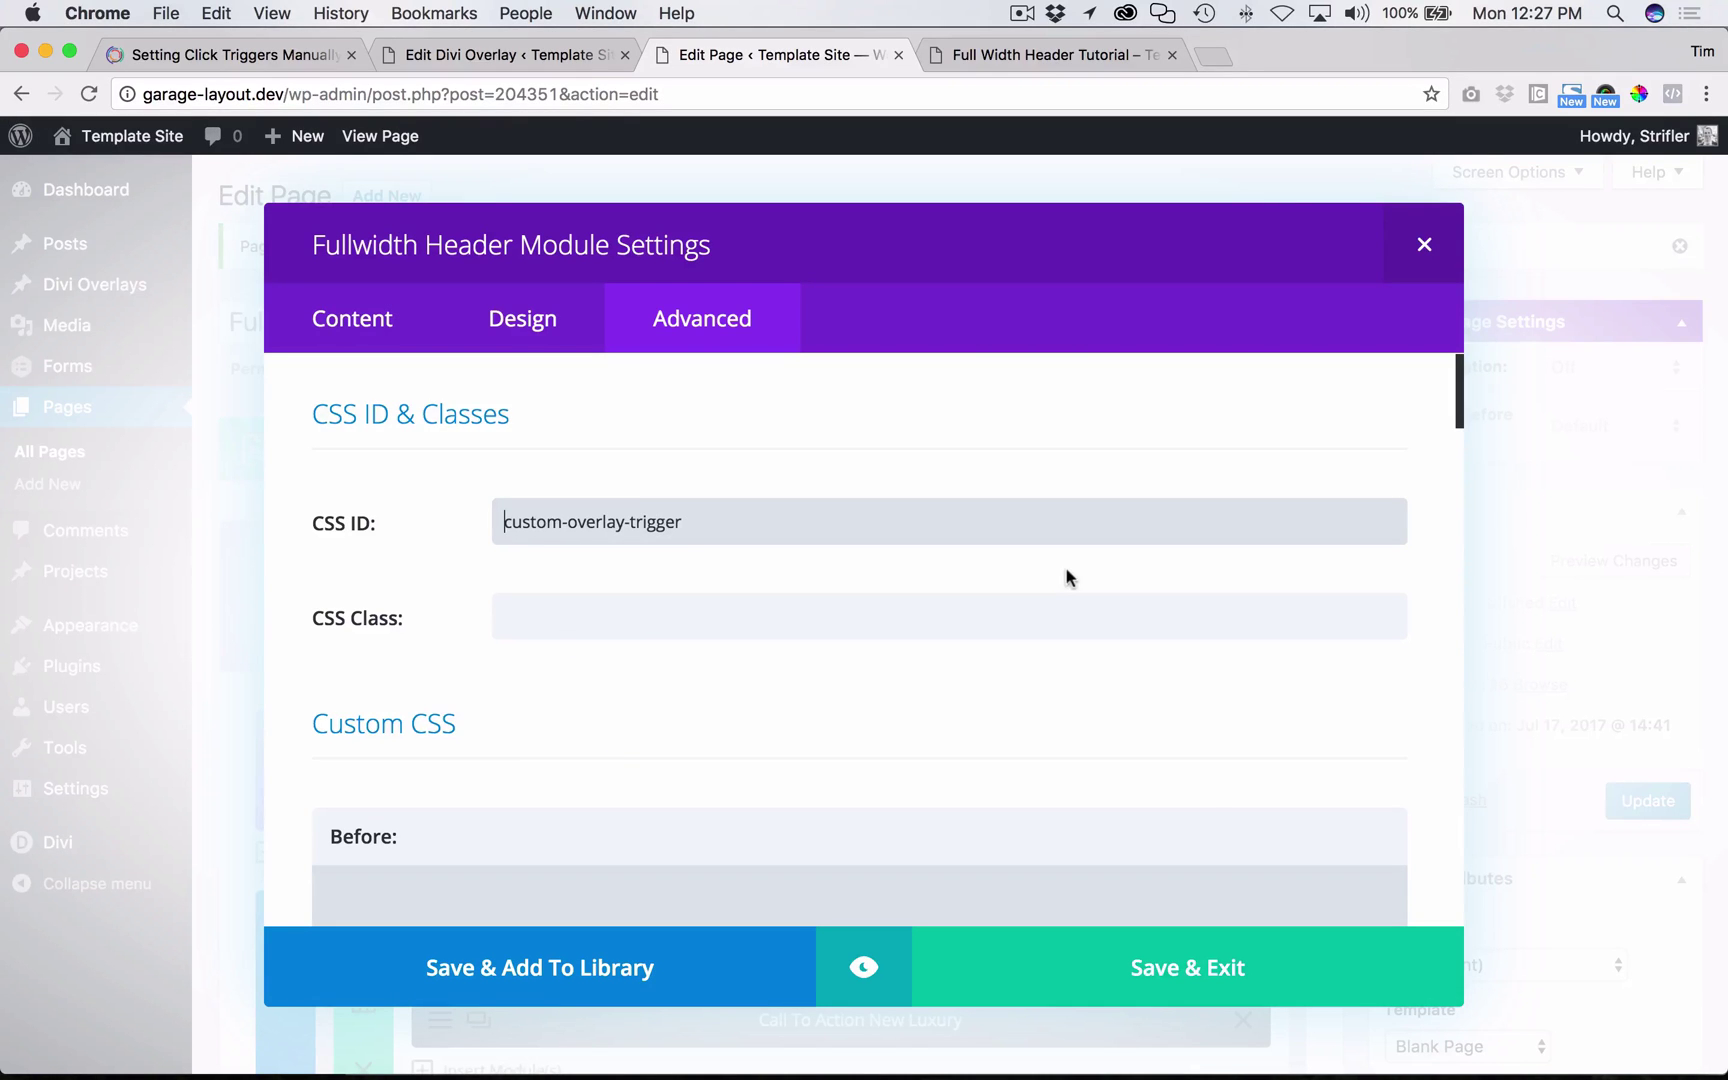
# - Save the Fullwidth Header module settings and update the page
pyautogui.click(1165, 985)
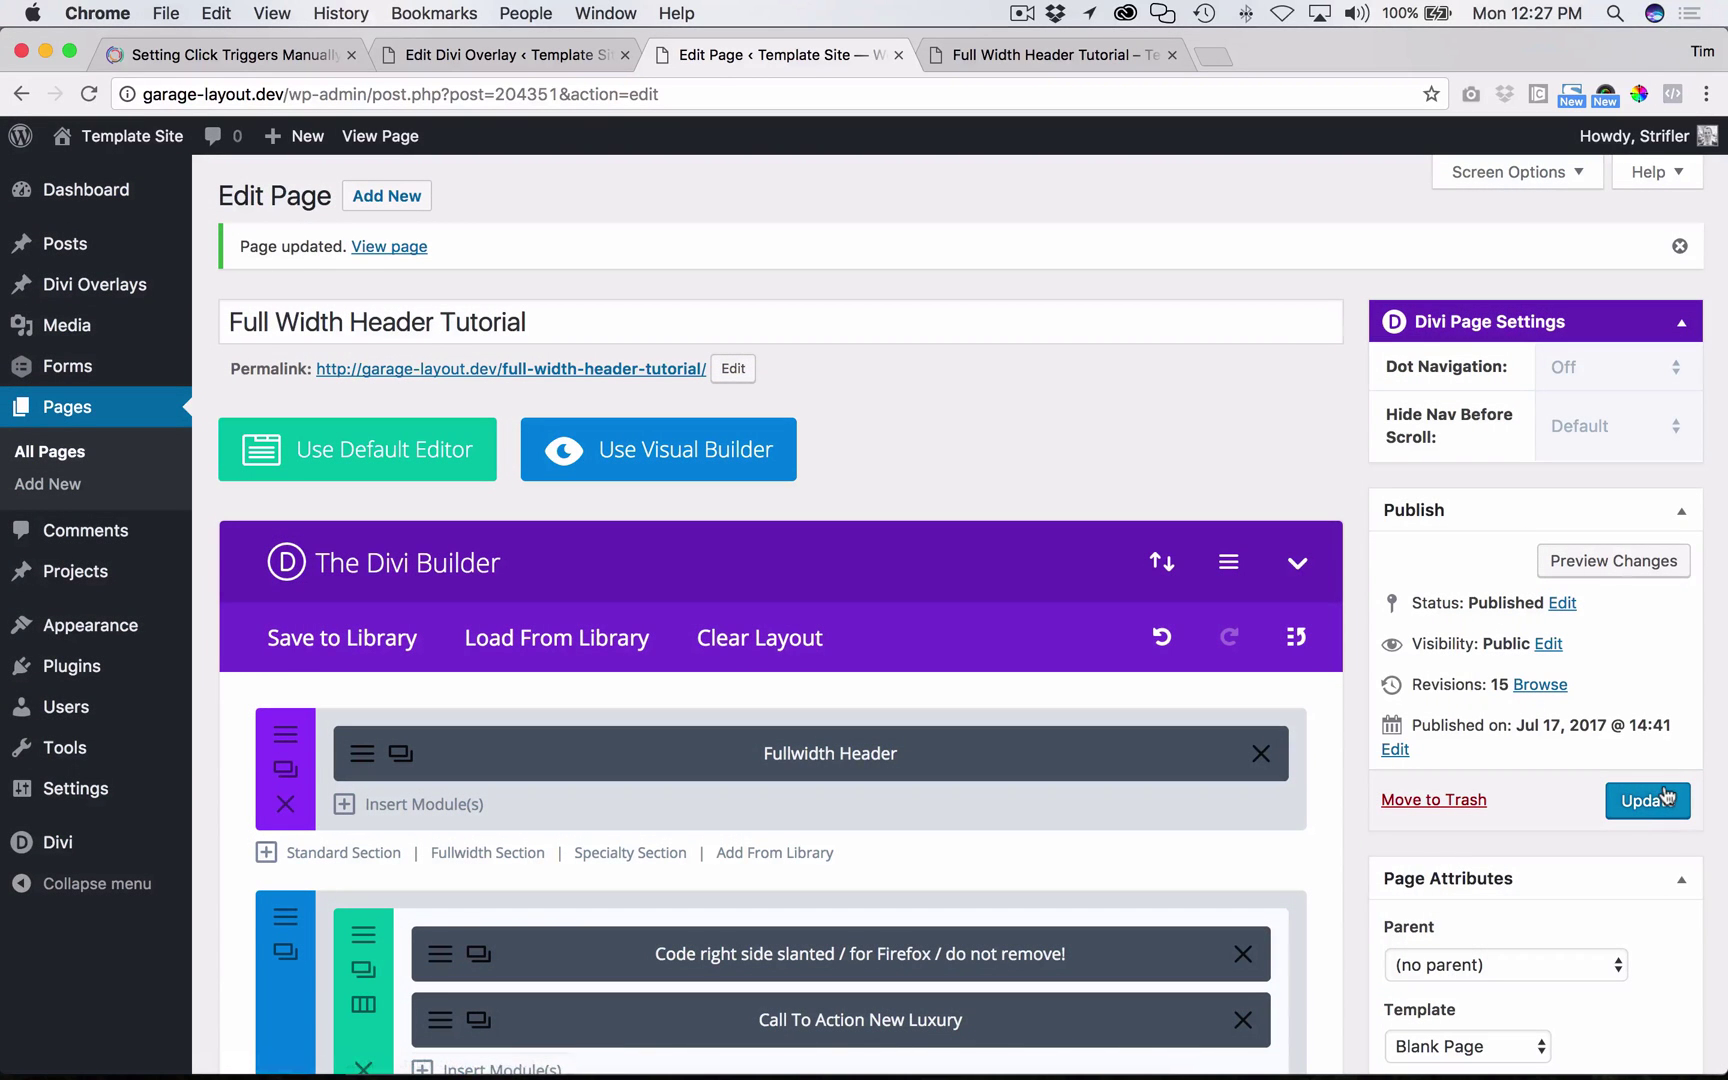
pyautogui.click(1665, 797)
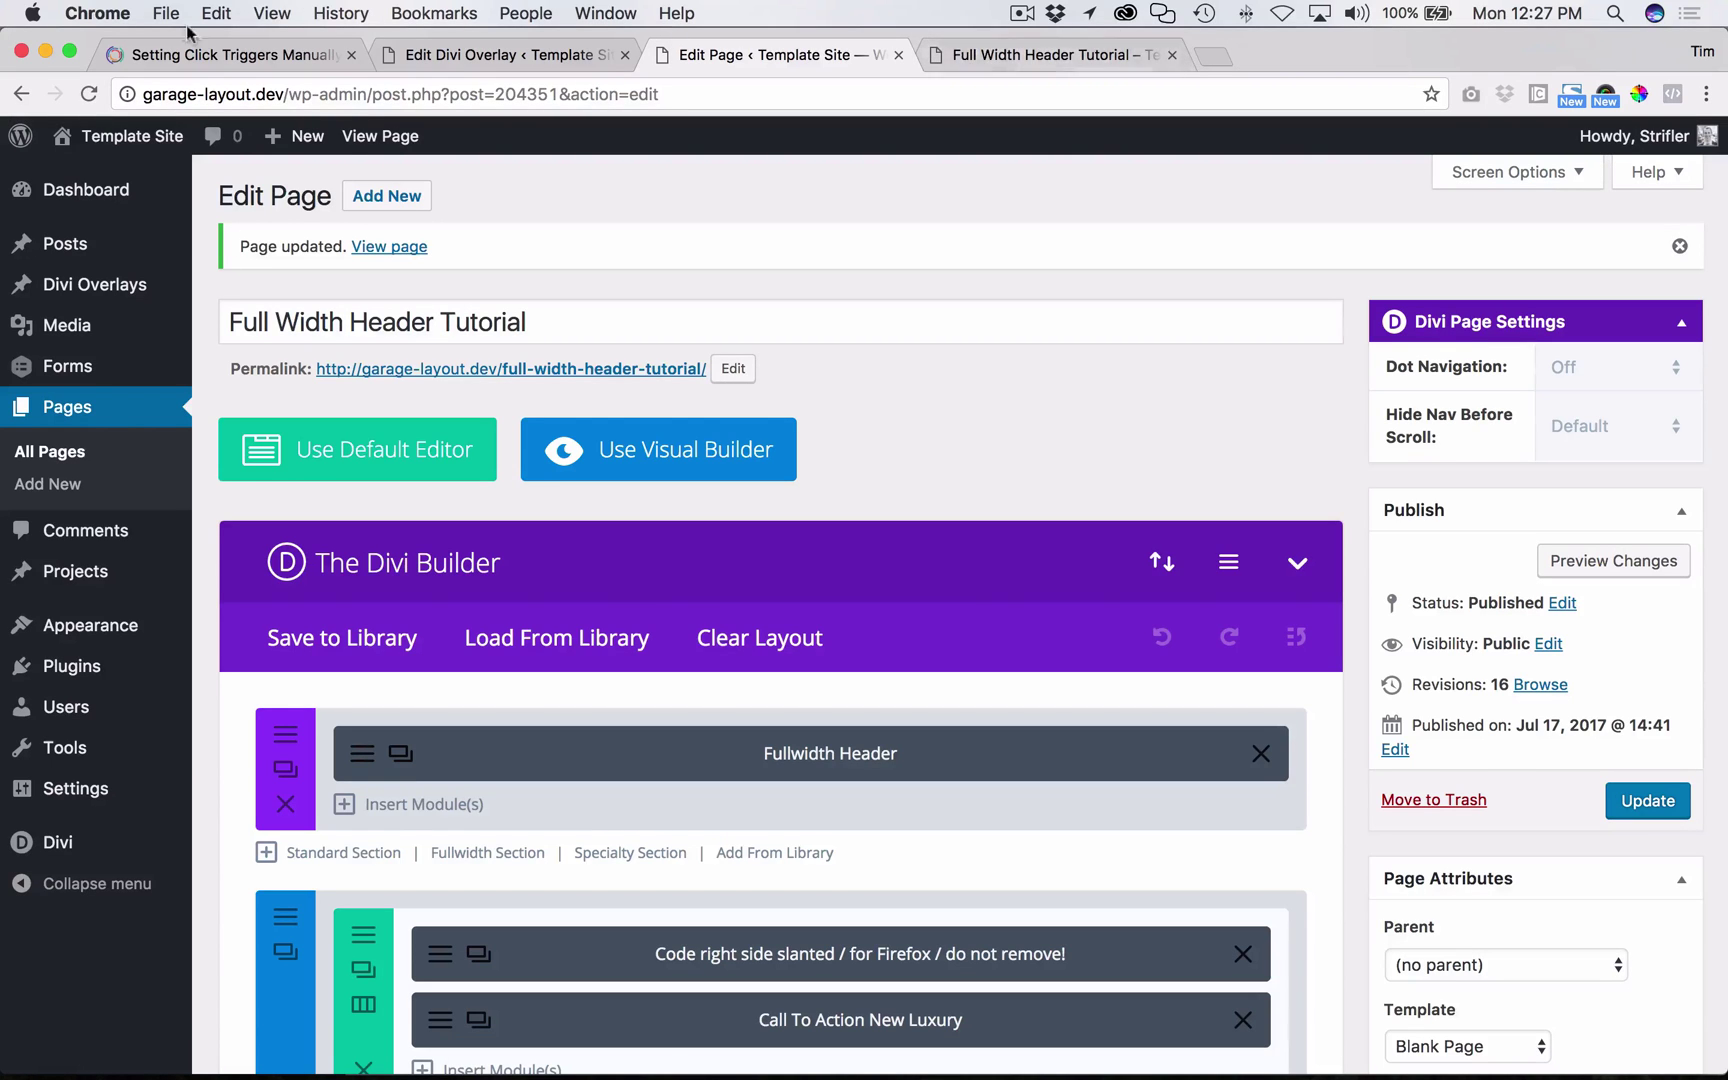
# - Read the article's Step Two on copying the trigger element's CSS class, highlighting its heading and the shortcuts note
pyautogui.click(203, 55)
pyautogui.scroll(-10, 678, 745)
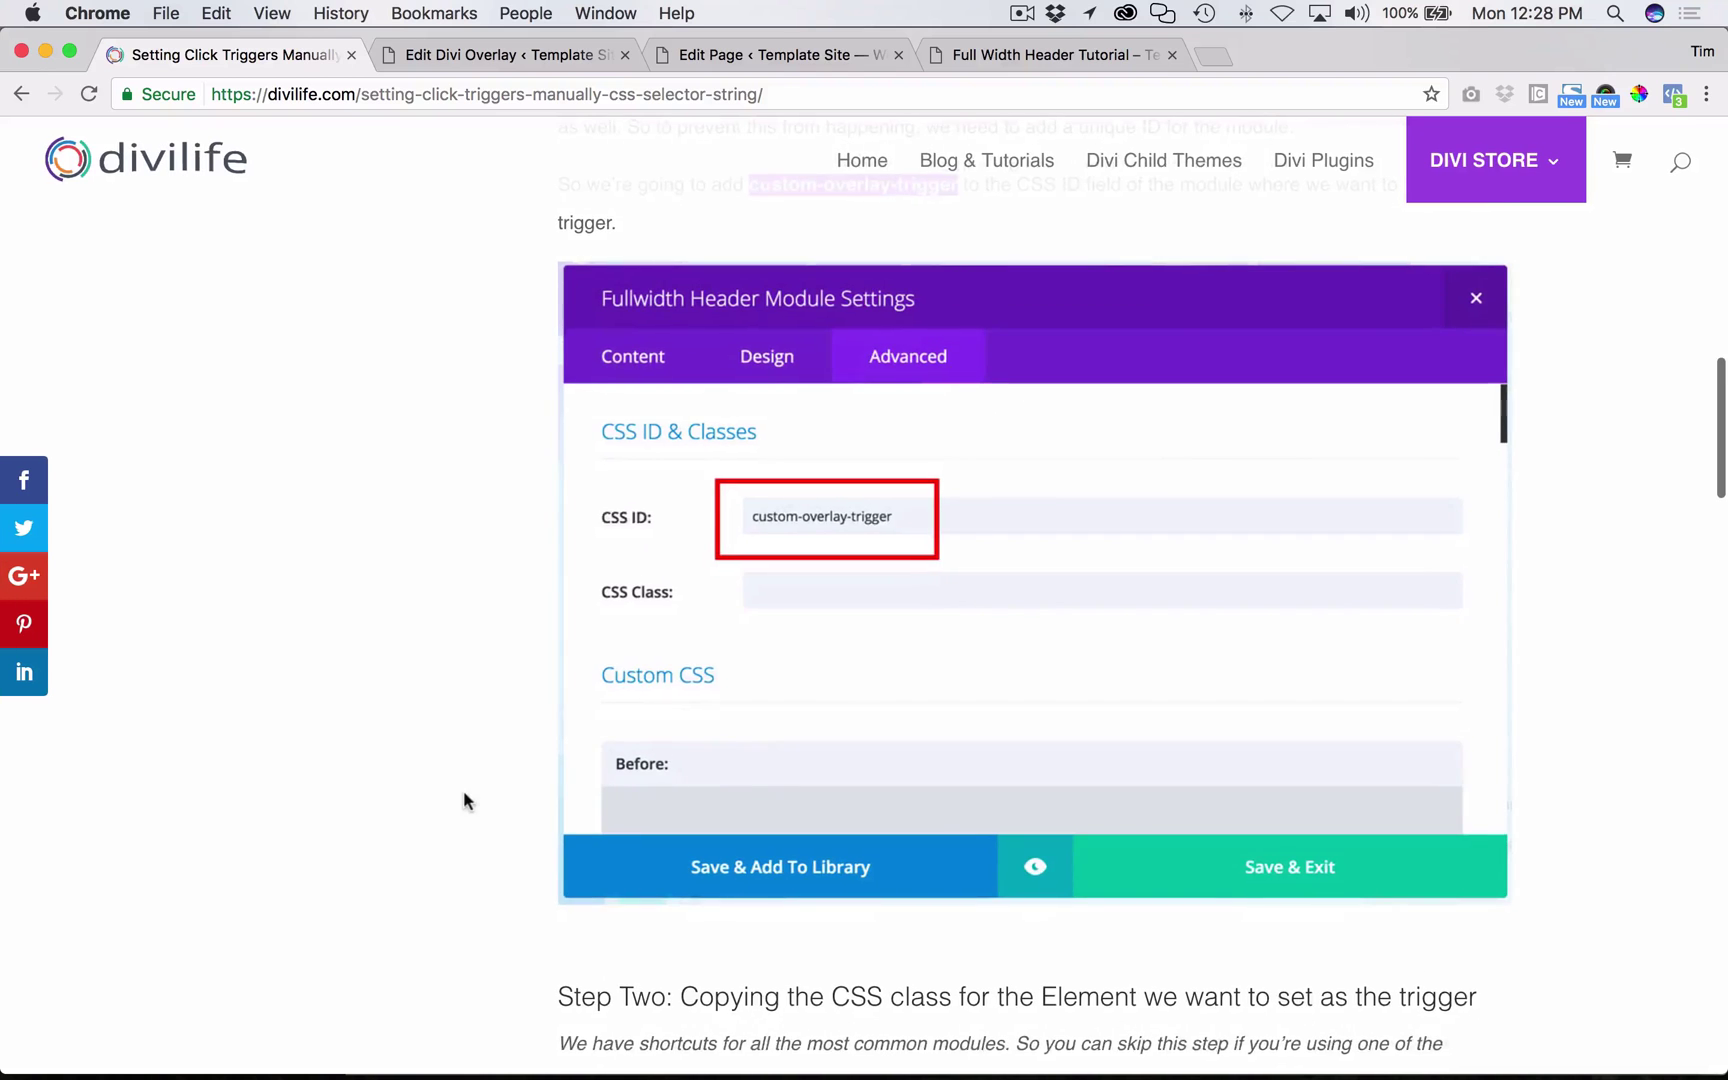
pyautogui.scroll(-5, 800, 350)
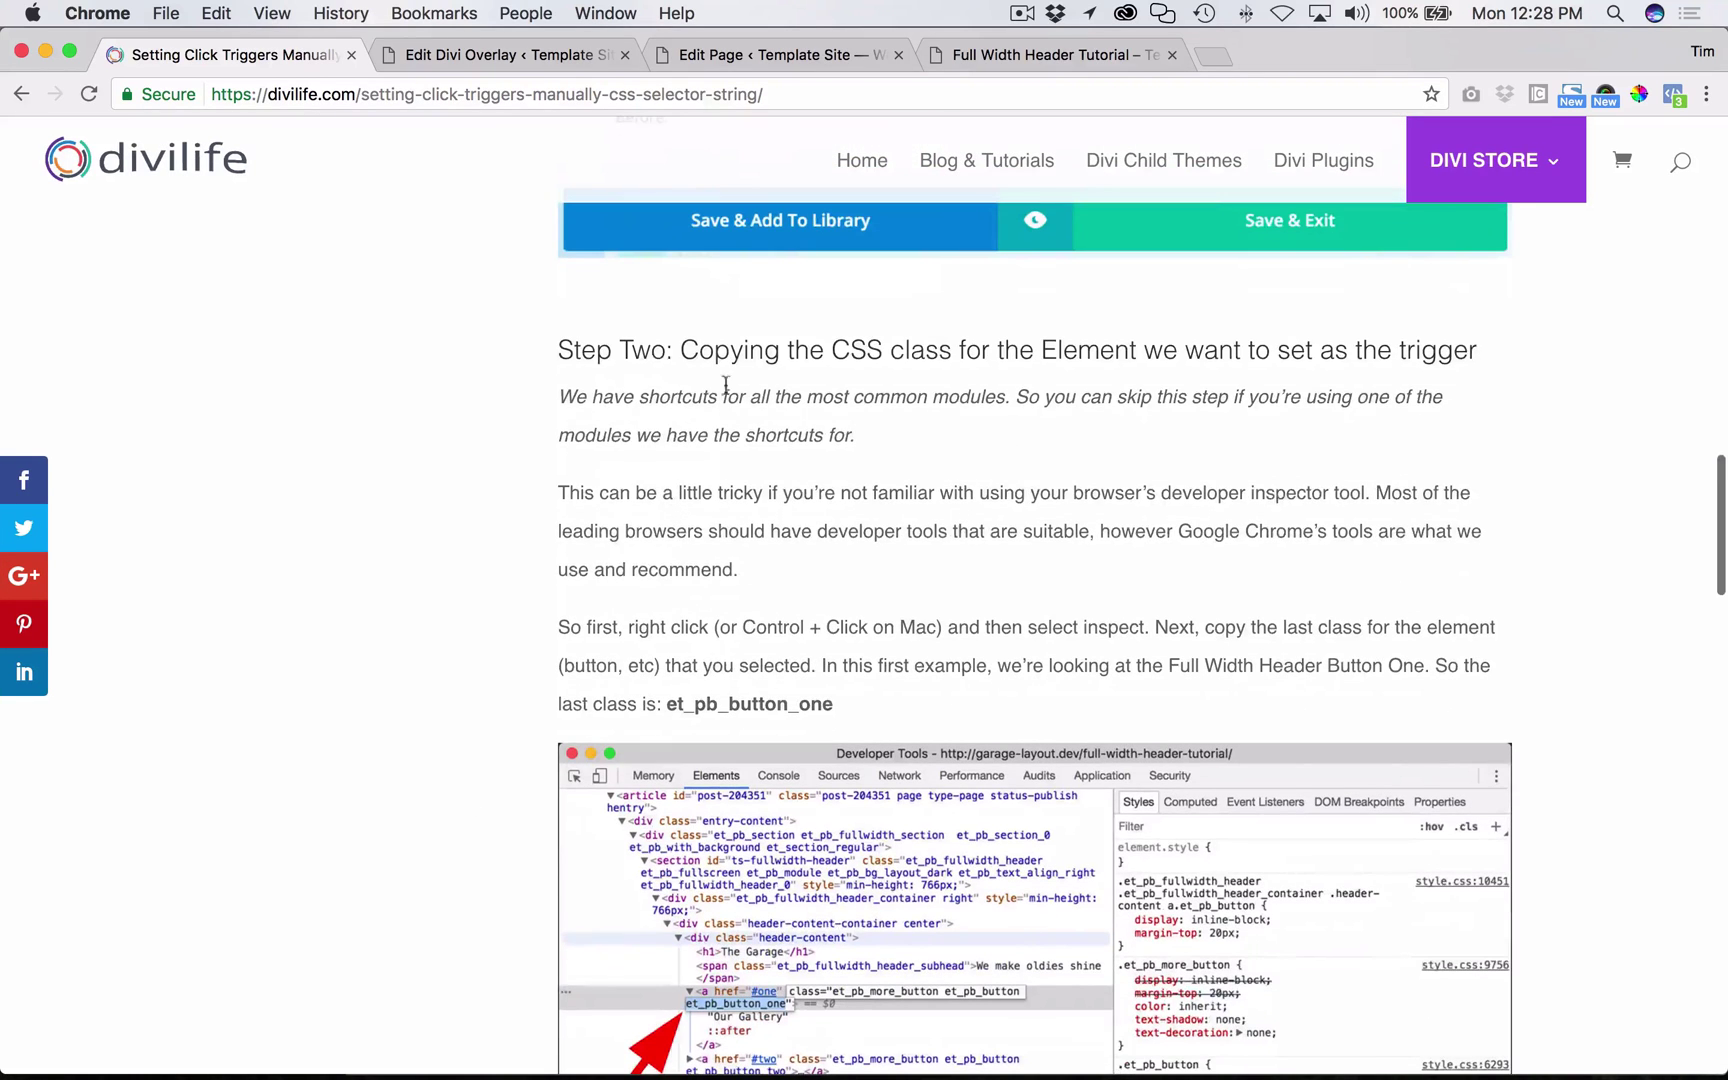
pyautogui.tripleClick(823, 357)
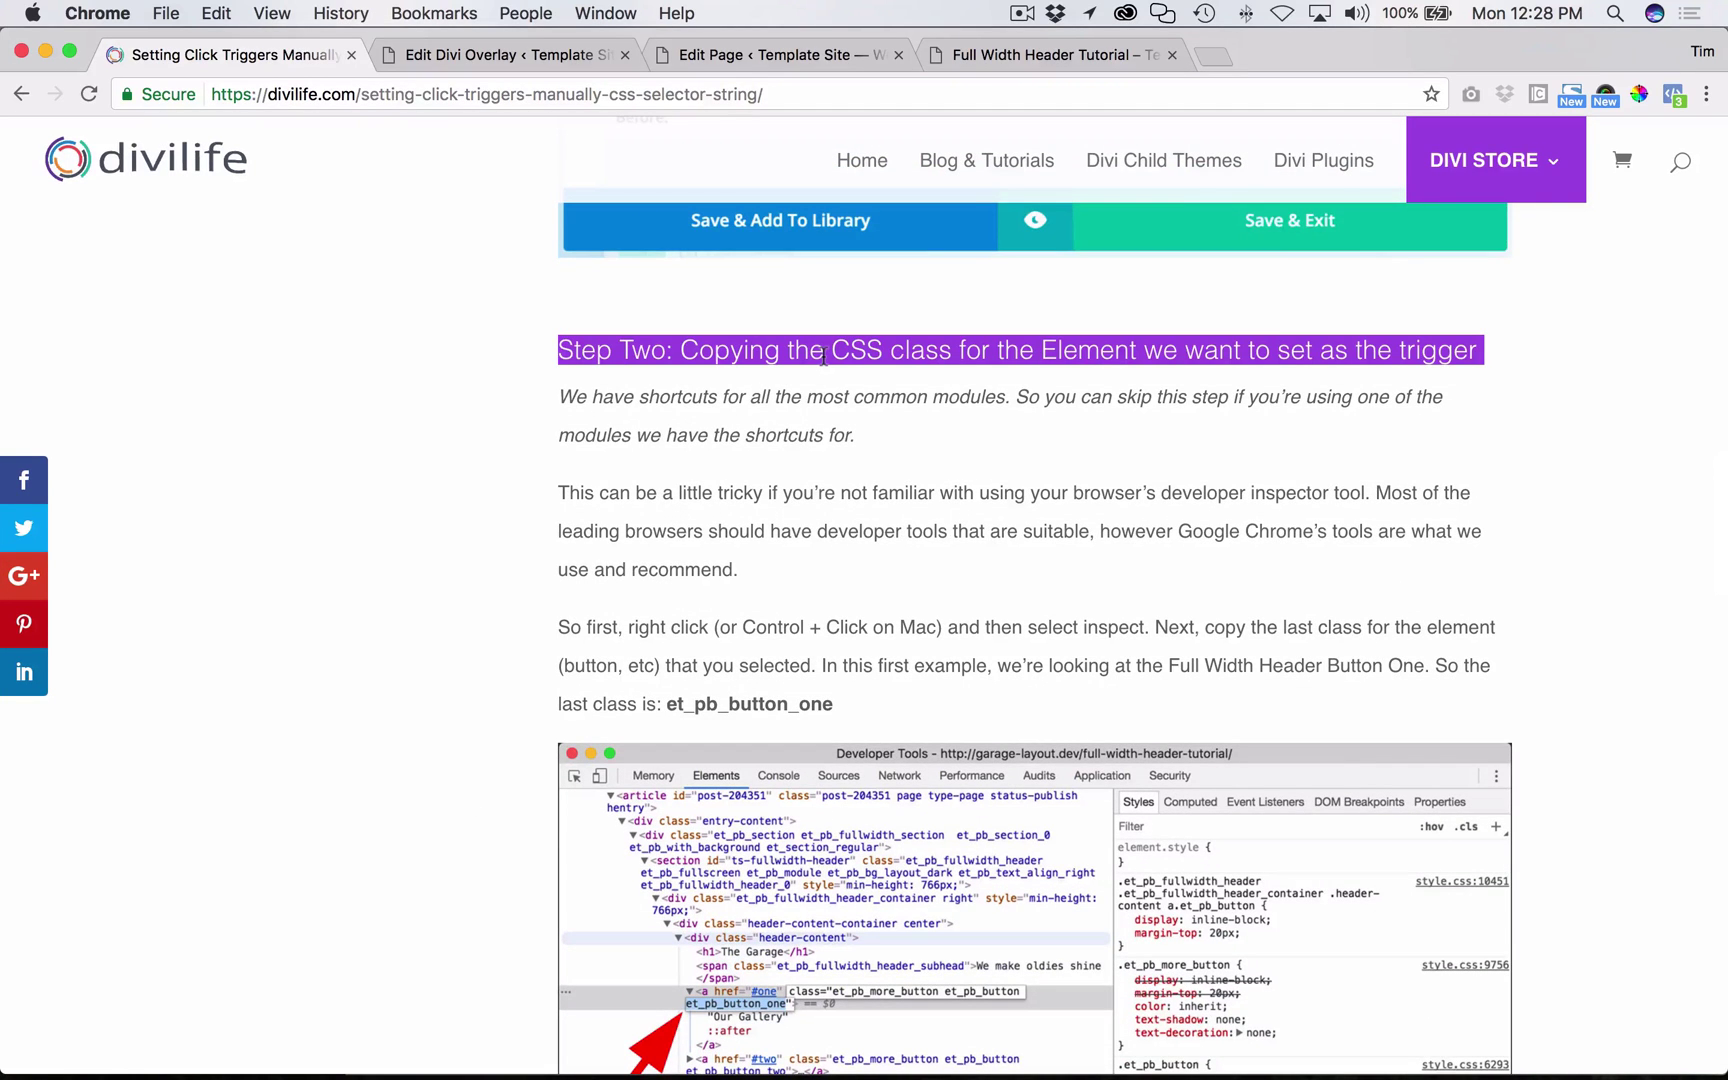
pyautogui.click(538, 382)
pyautogui.moveTo(856, 436); pyautogui.dragTo(545, 401)
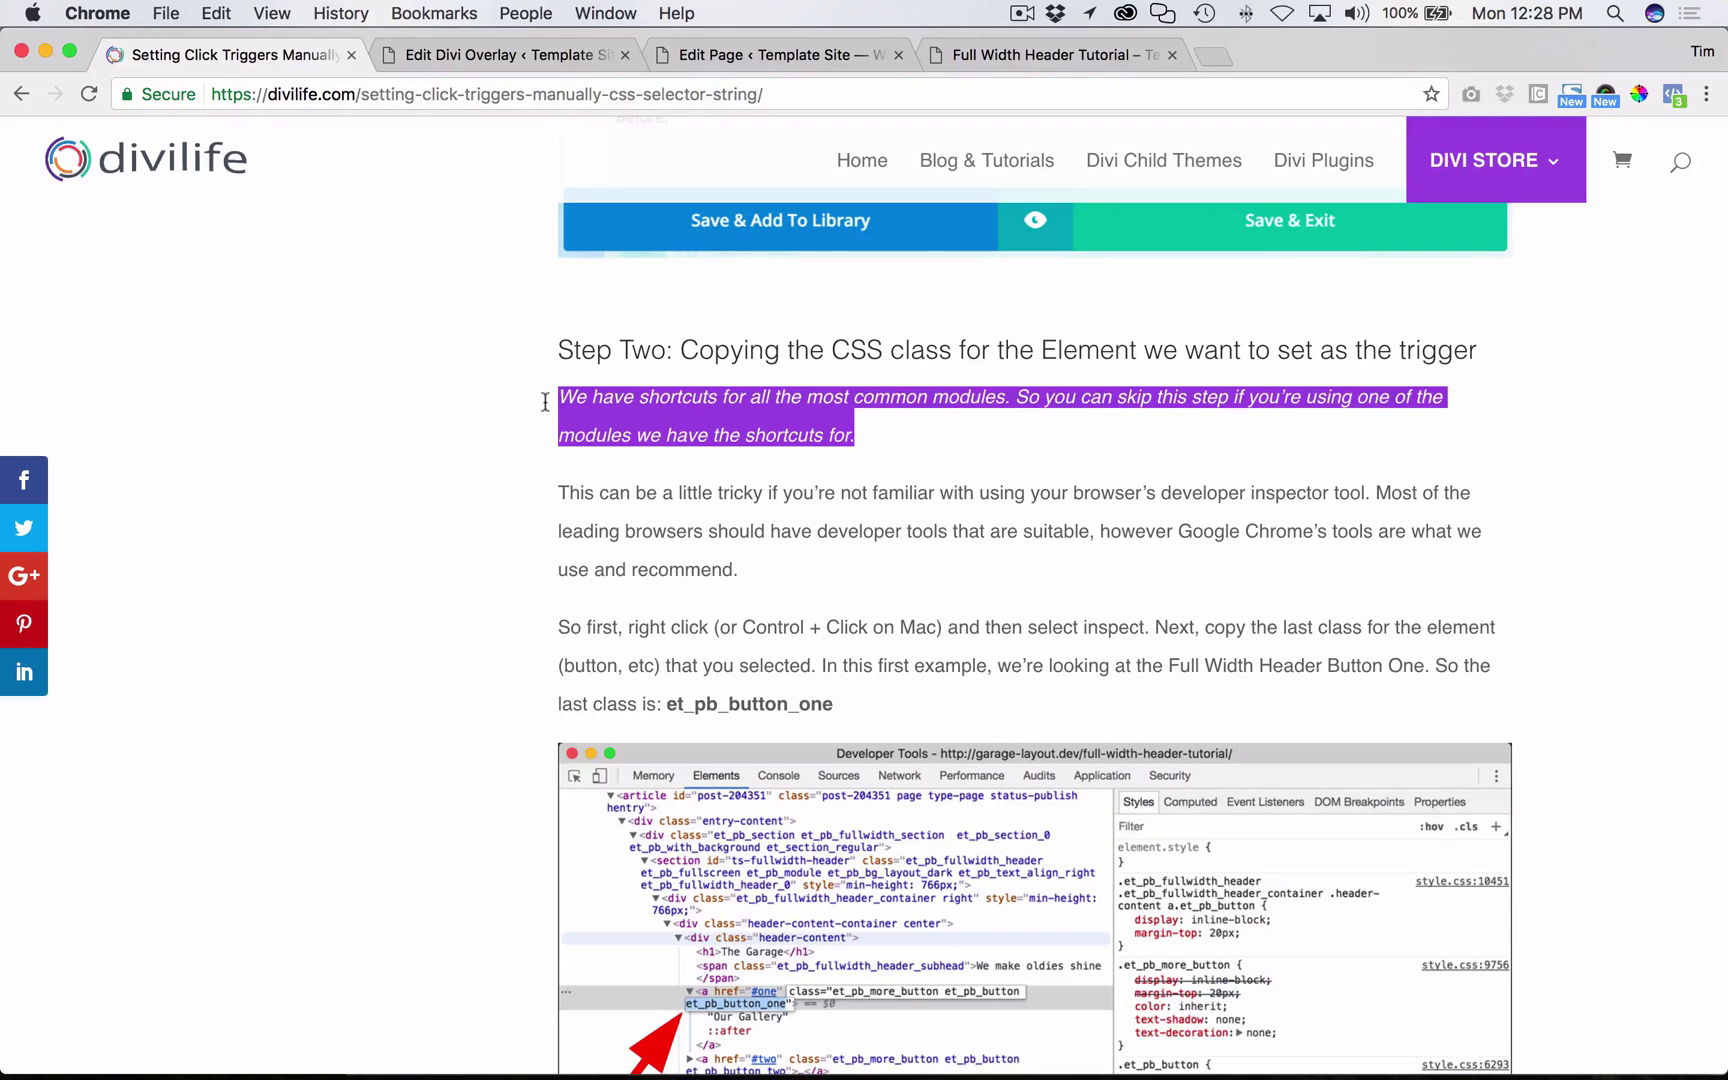
pyautogui.click(867, 418)
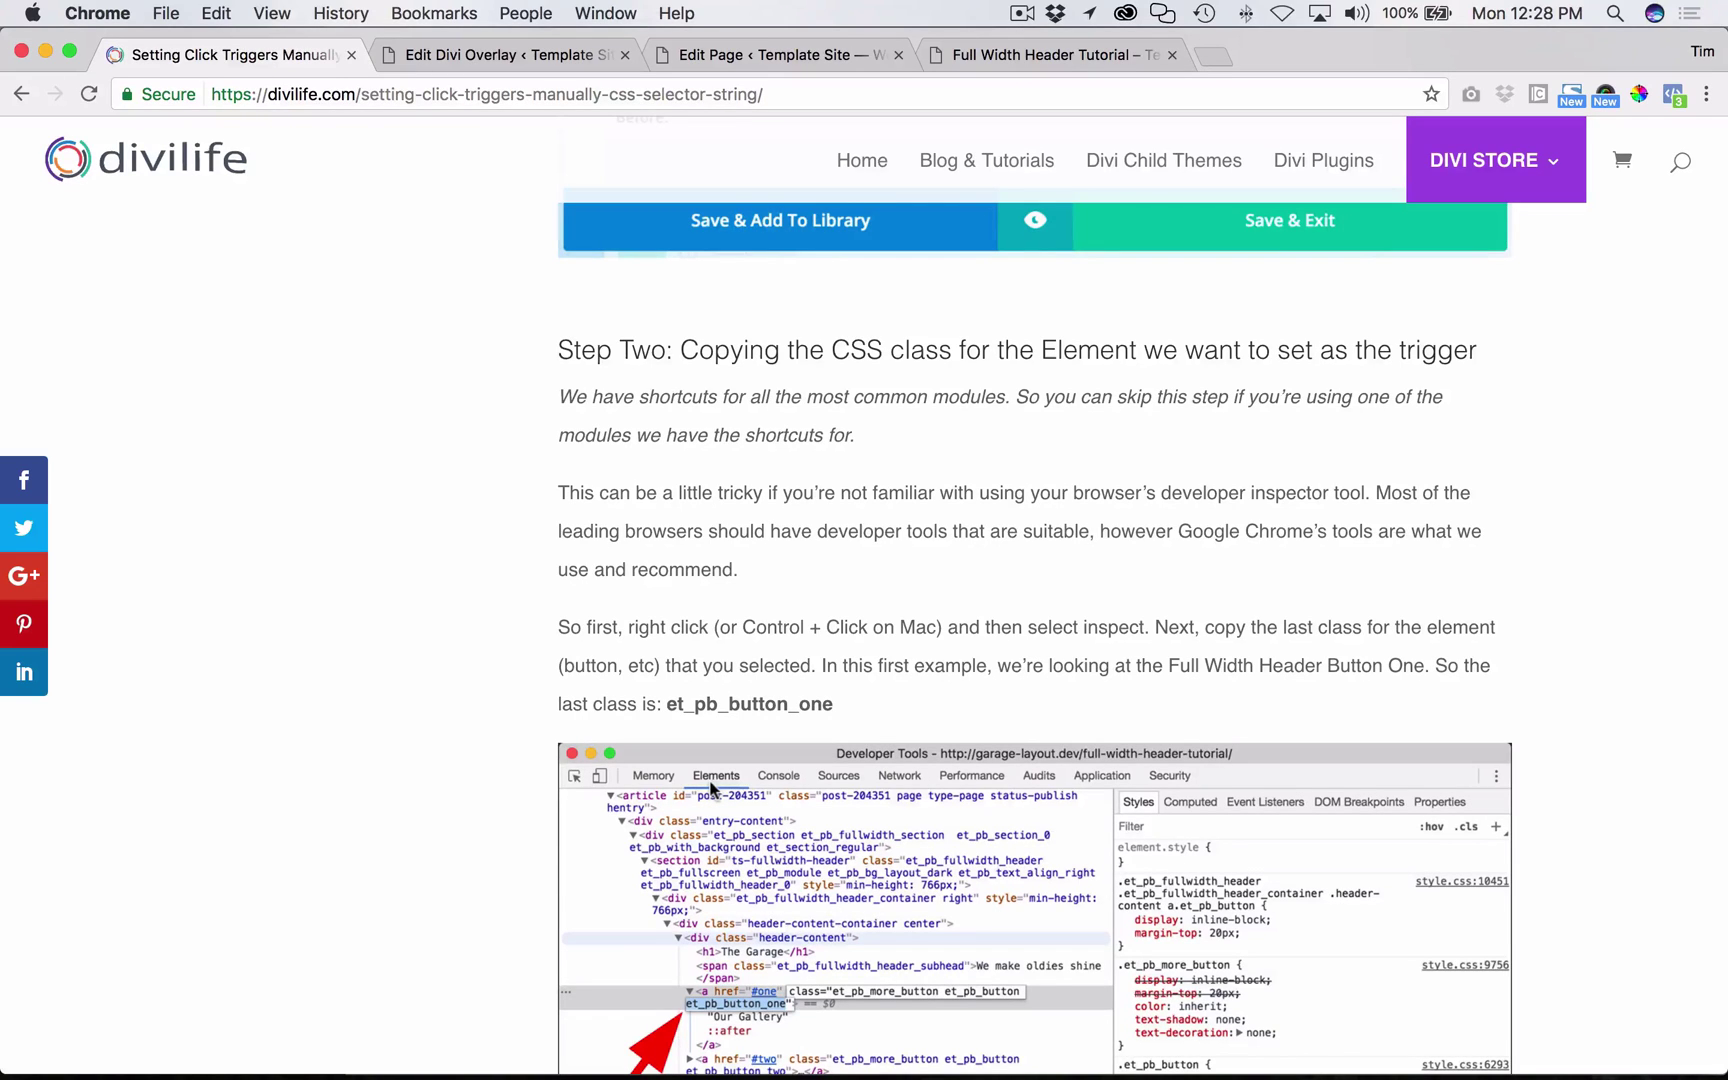
pyautogui.scroll(-3, 728, 455)
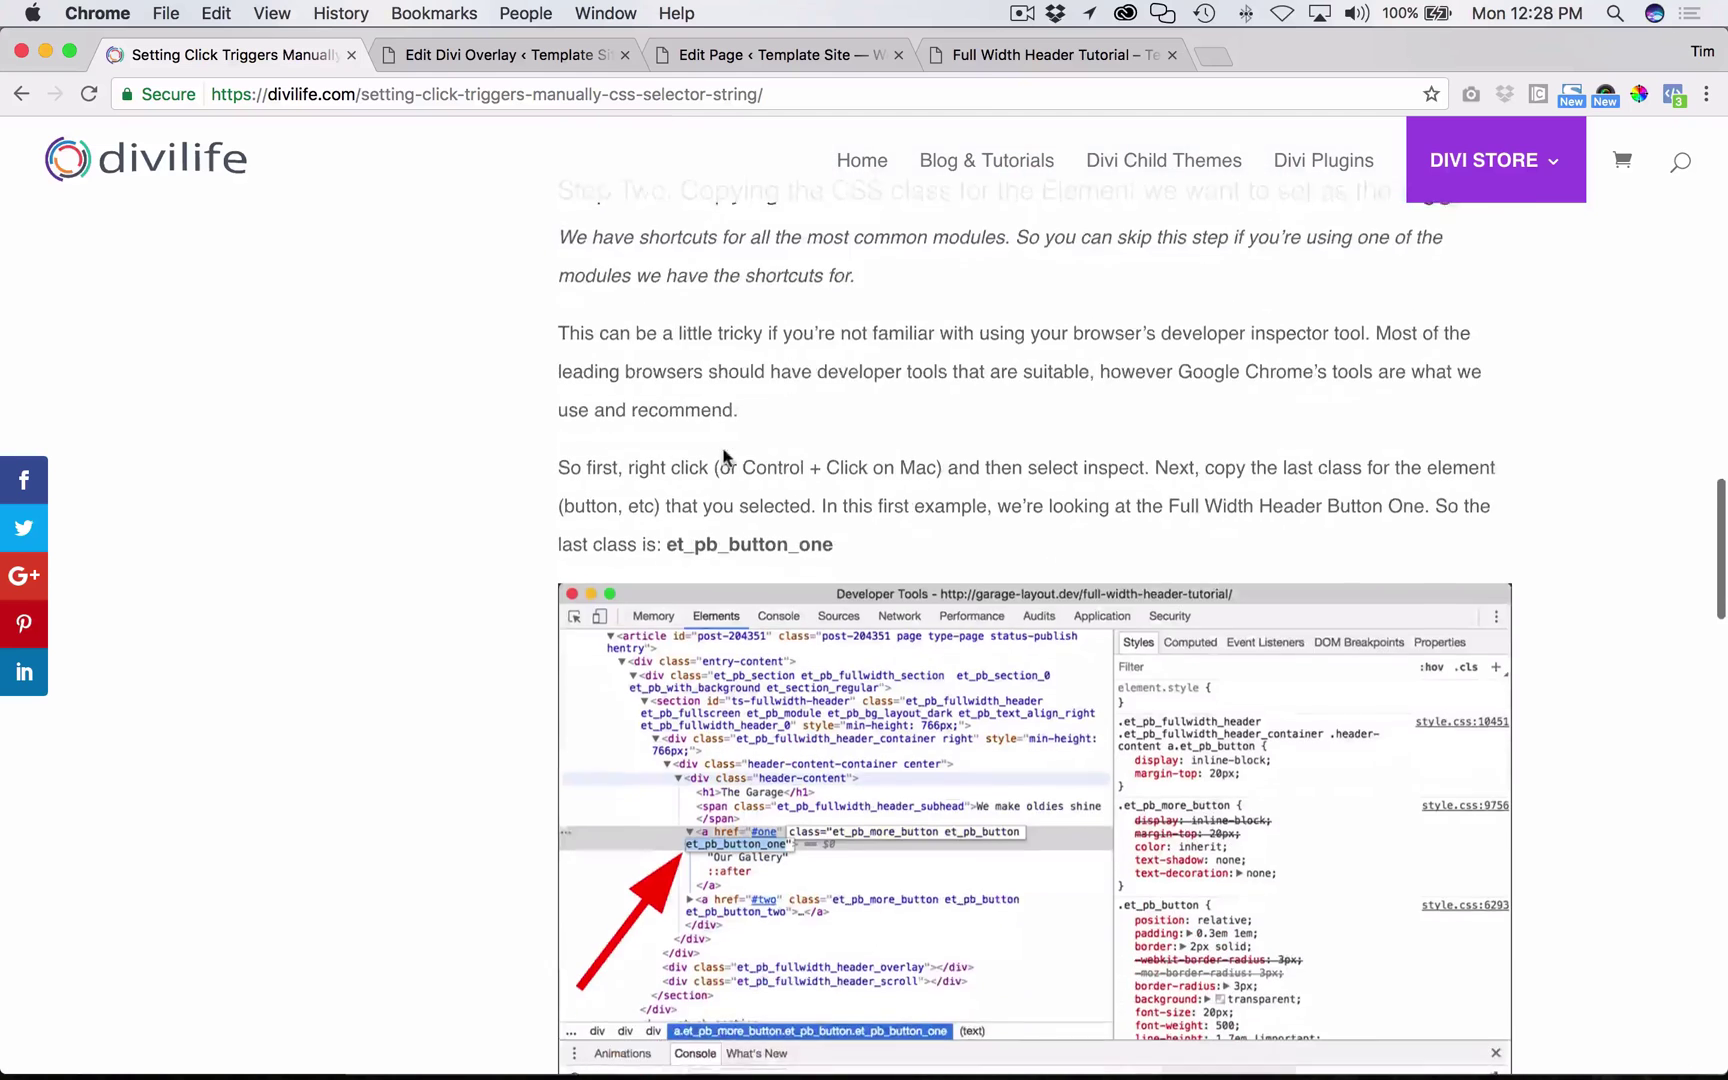
# - Inspect the Our Gallery button on the Full Width Header Tutorial page, reposition the developer tools window and close it
pyautogui.click(976, 54)
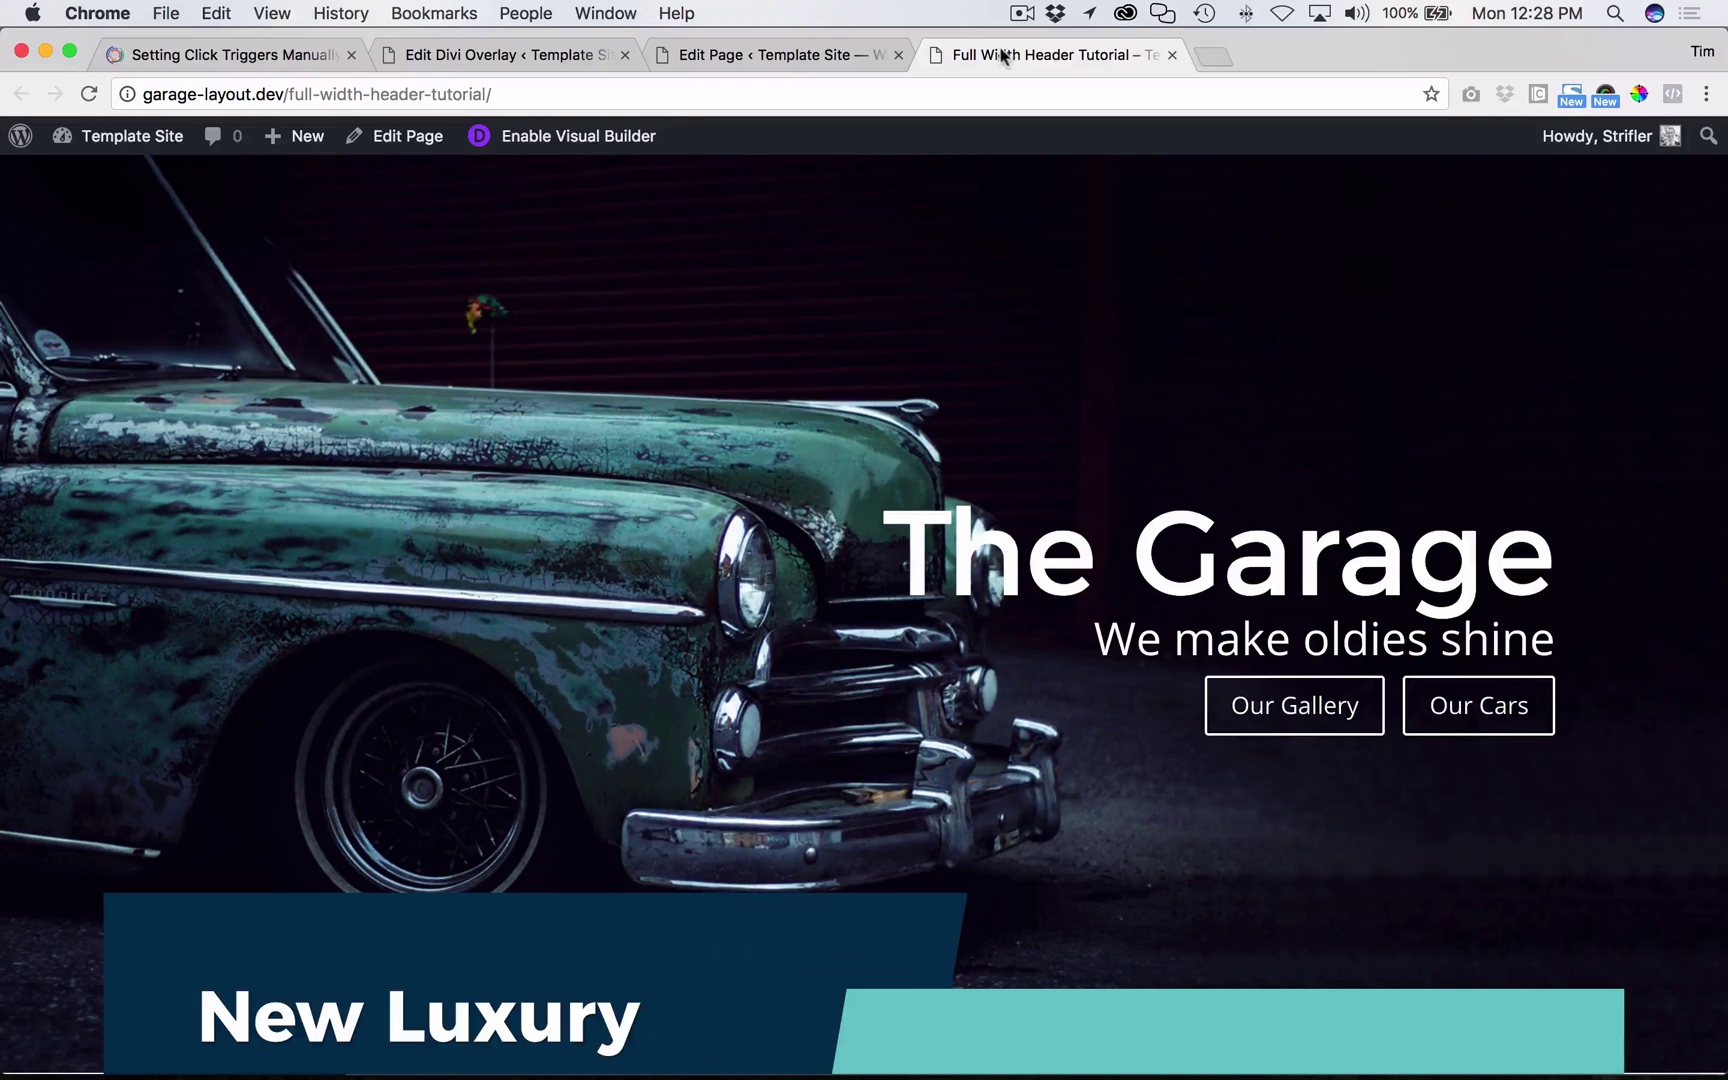
pyautogui.rightClick(1267, 710)
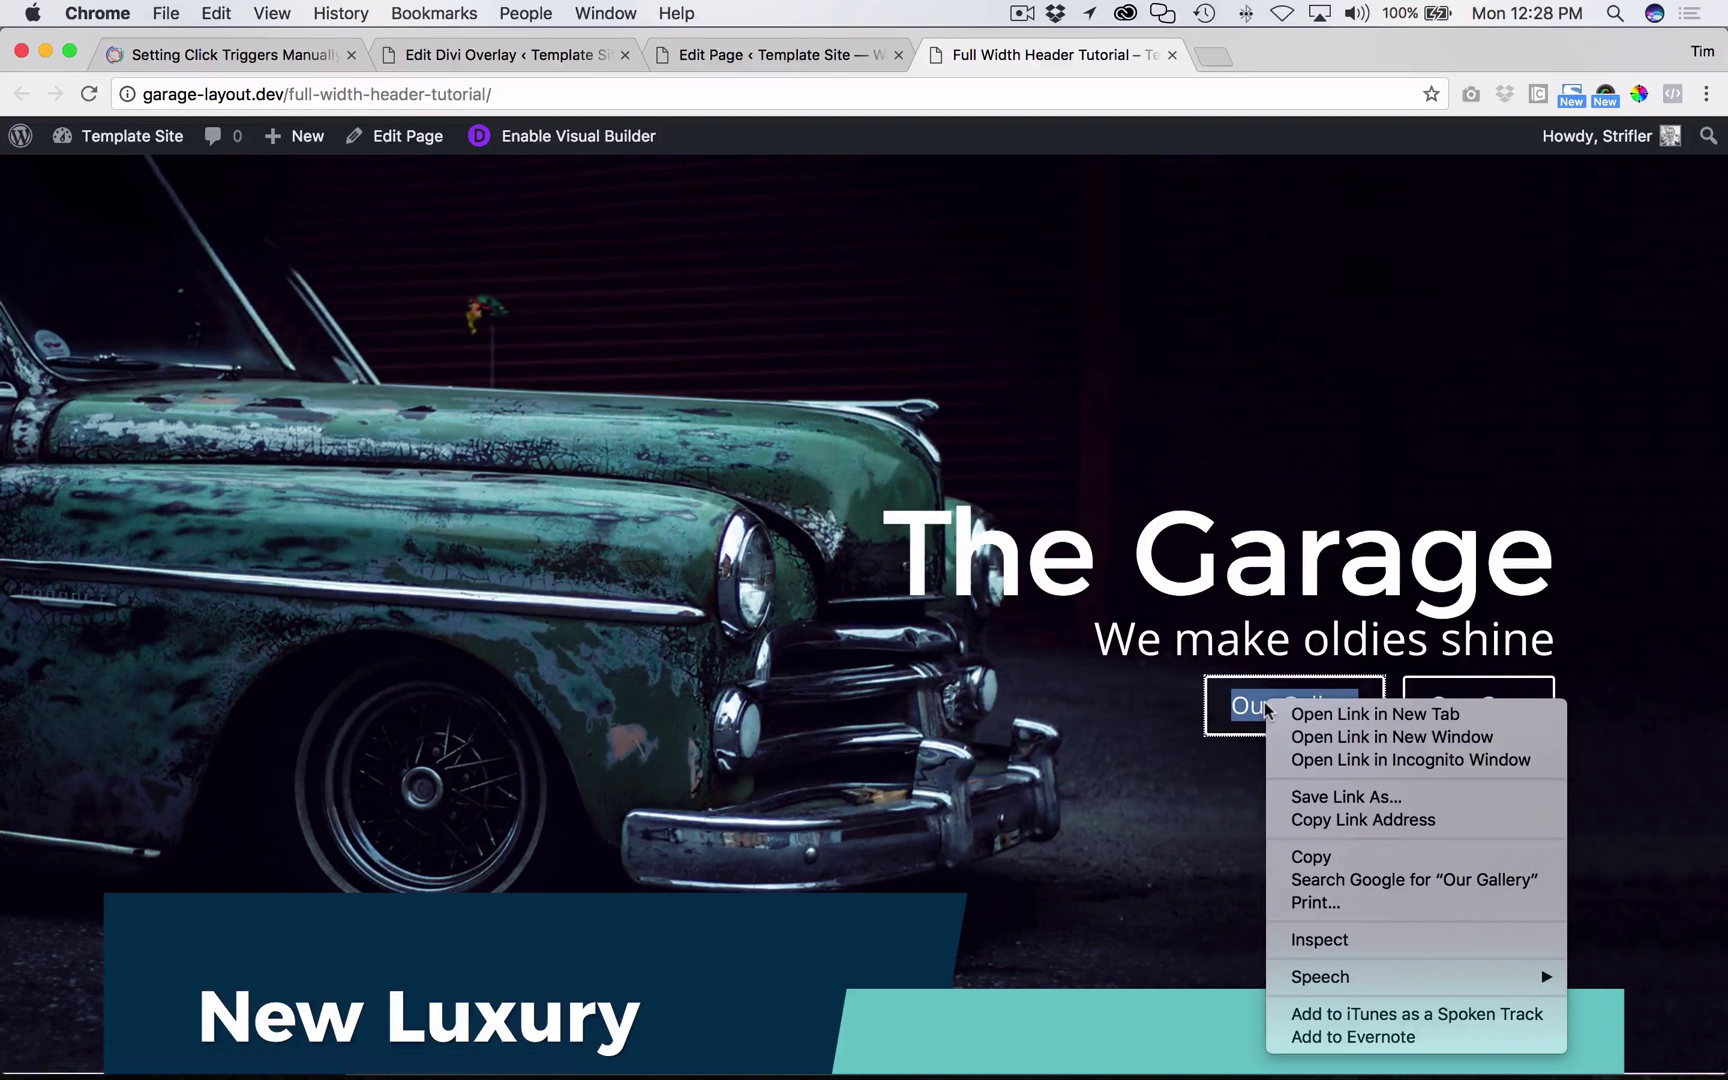
pyautogui.click(1318, 942)
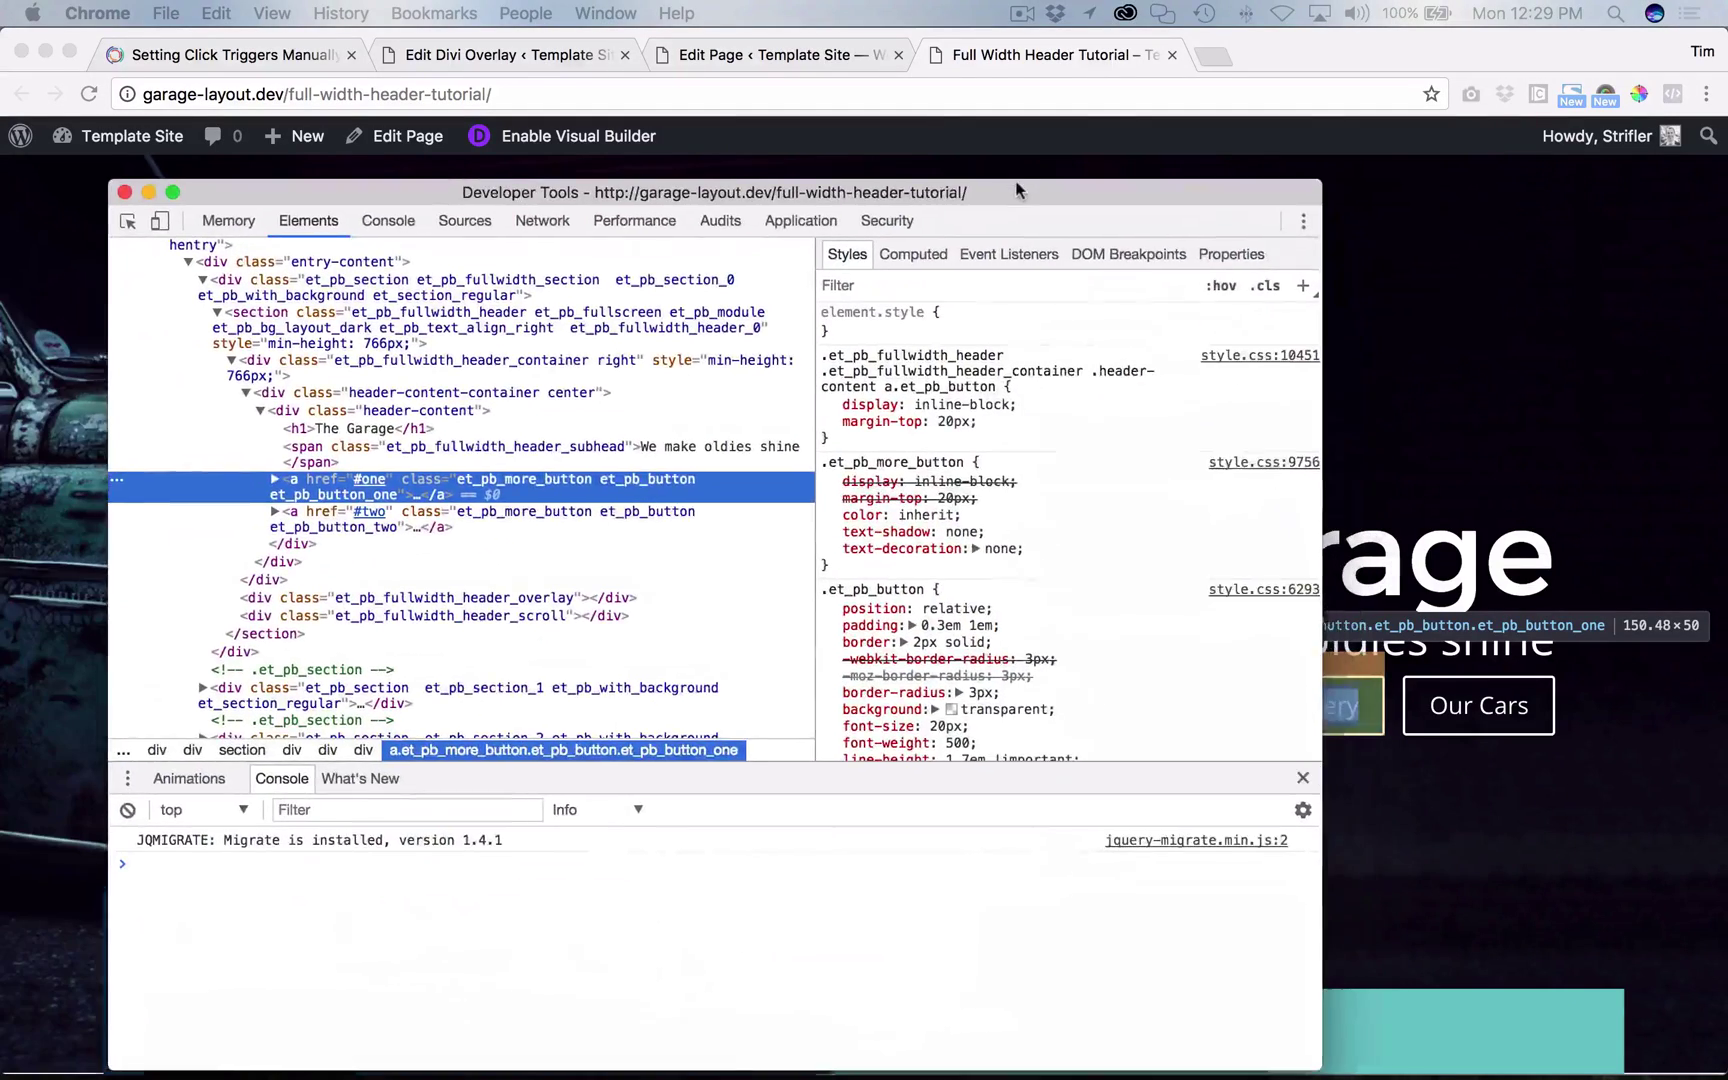
pyautogui.moveTo(998, 179); pyautogui.dragTo(1025, 154)
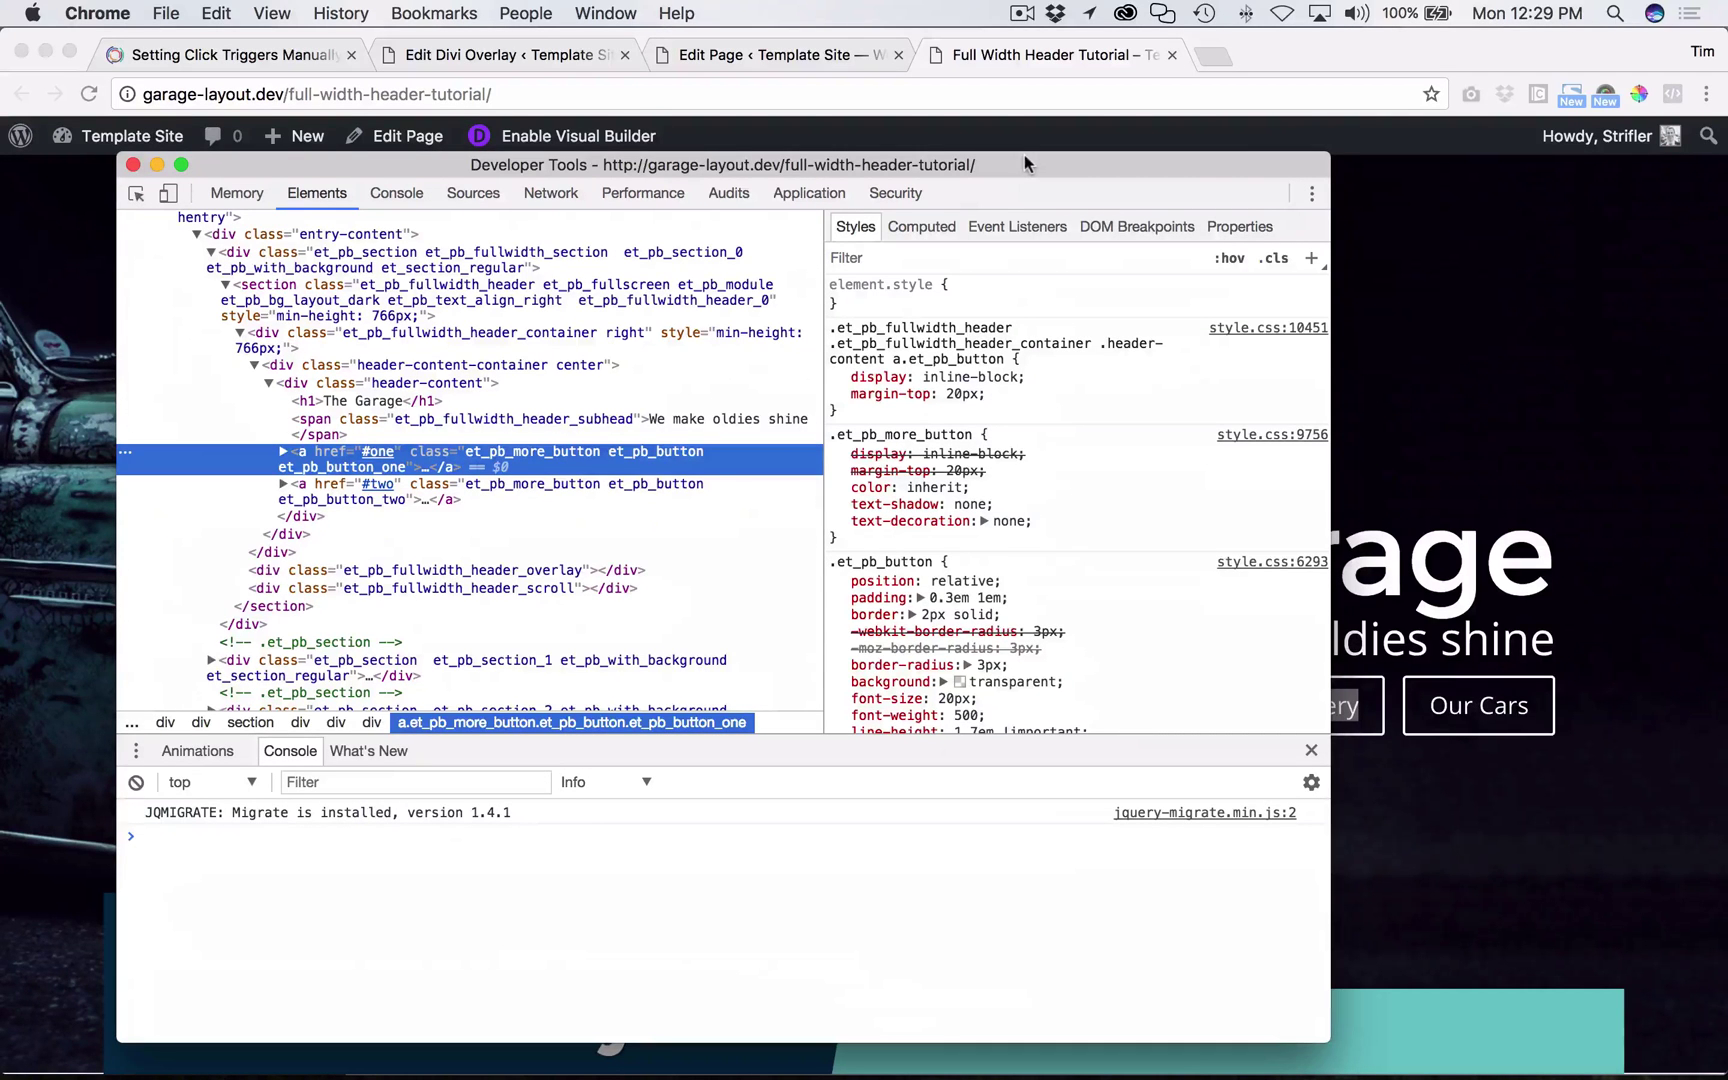
pyautogui.click(133, 164)
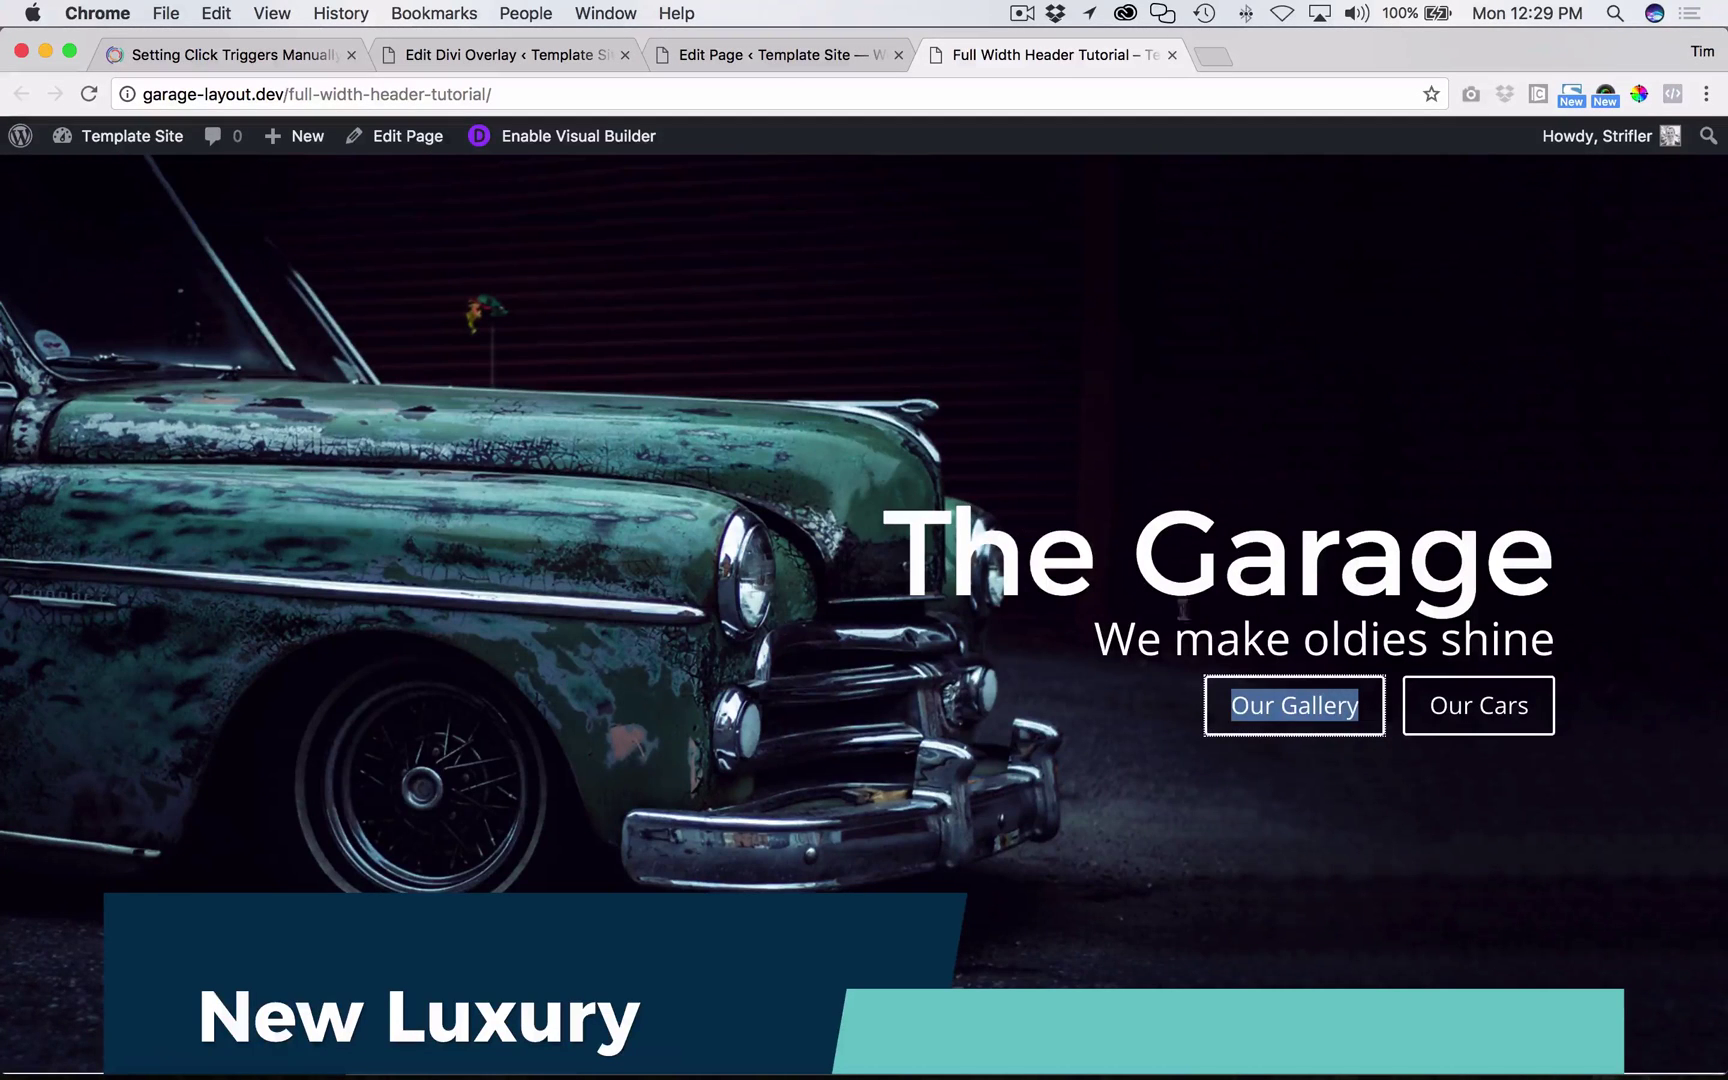
# - Inspect the Our Gallery button and copy its last class, et_pb_button_one, from the link's class attribute
pyautogui.rightClick(1249, 699)
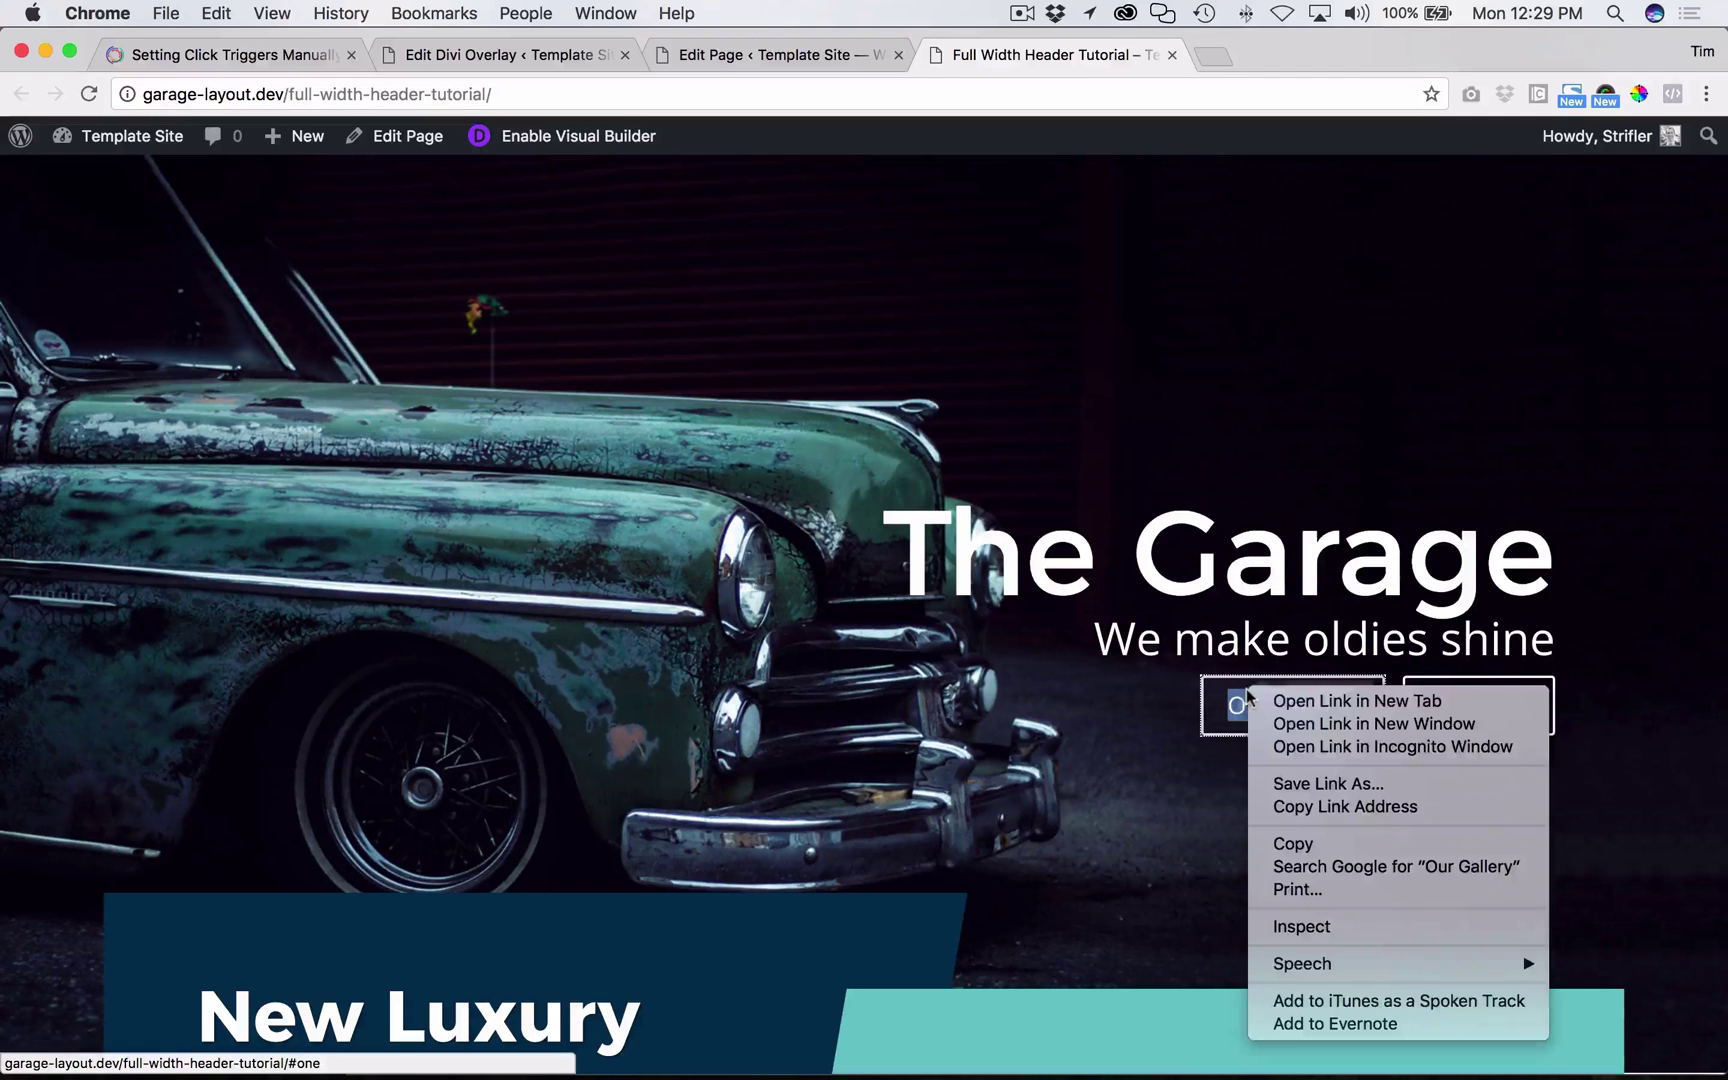
pyautogui.click(1316, 926)
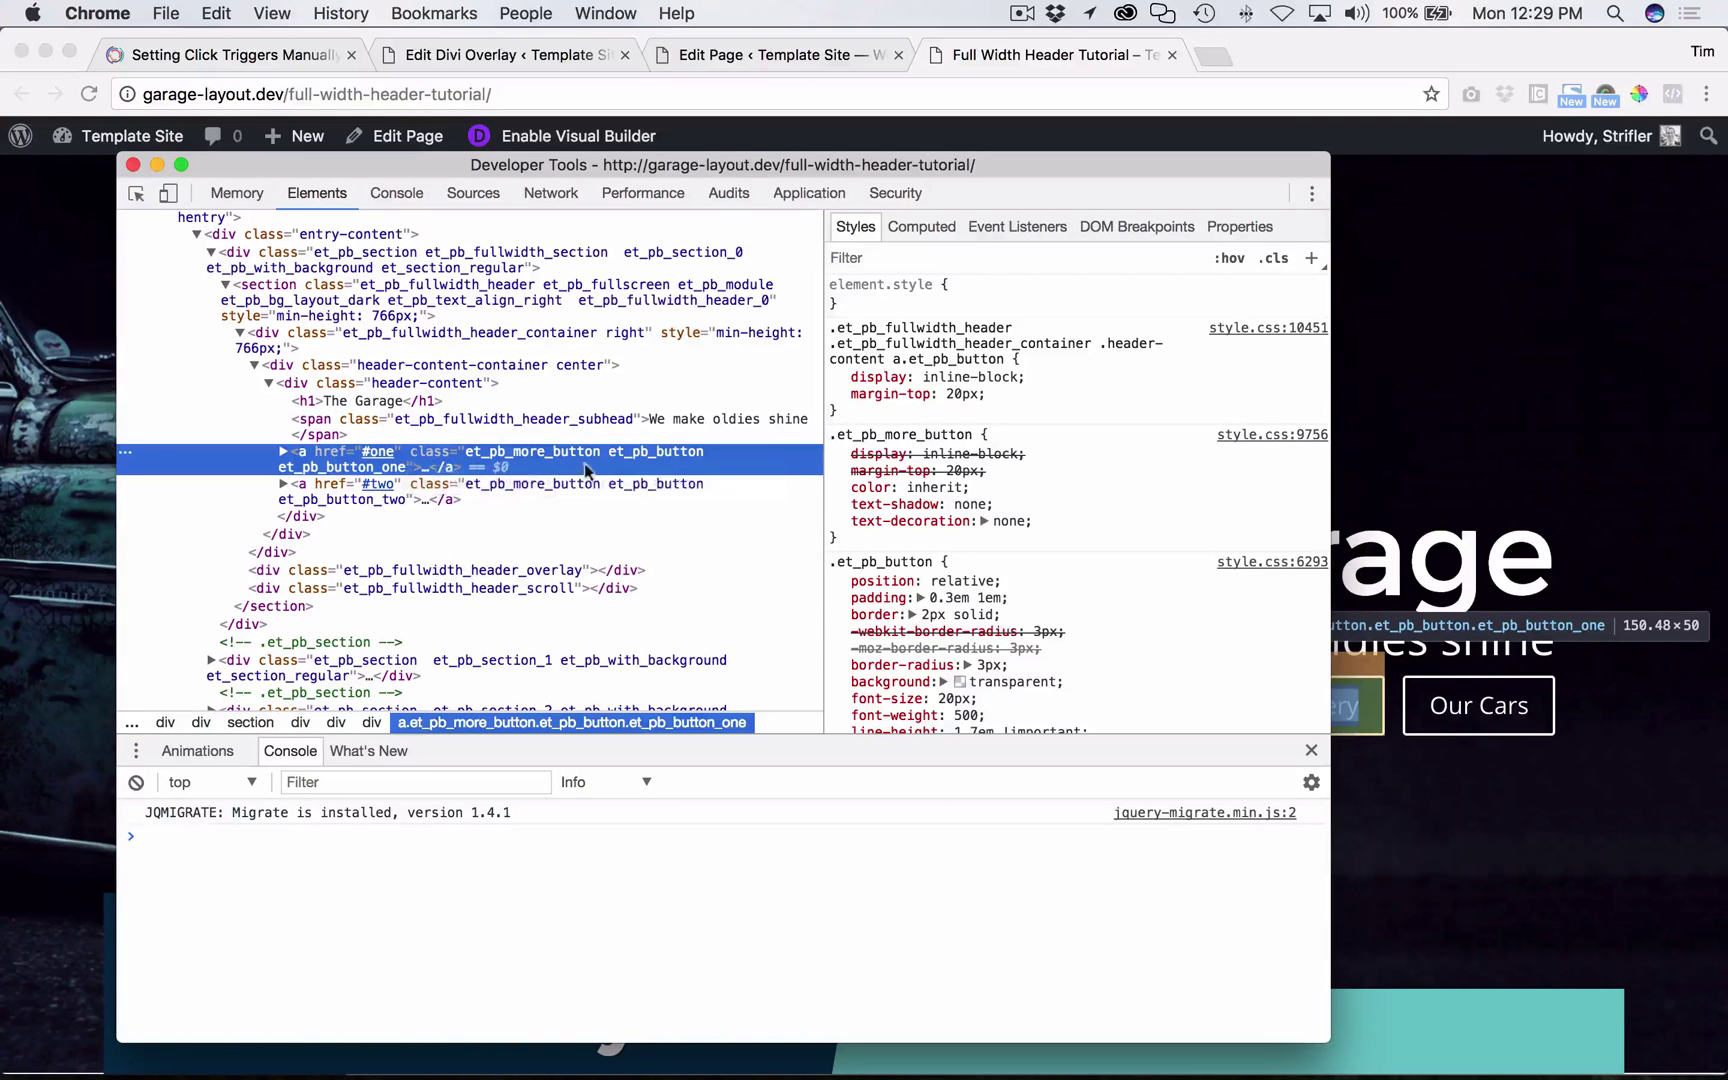
pyautogui.doubleClick(368, 476)
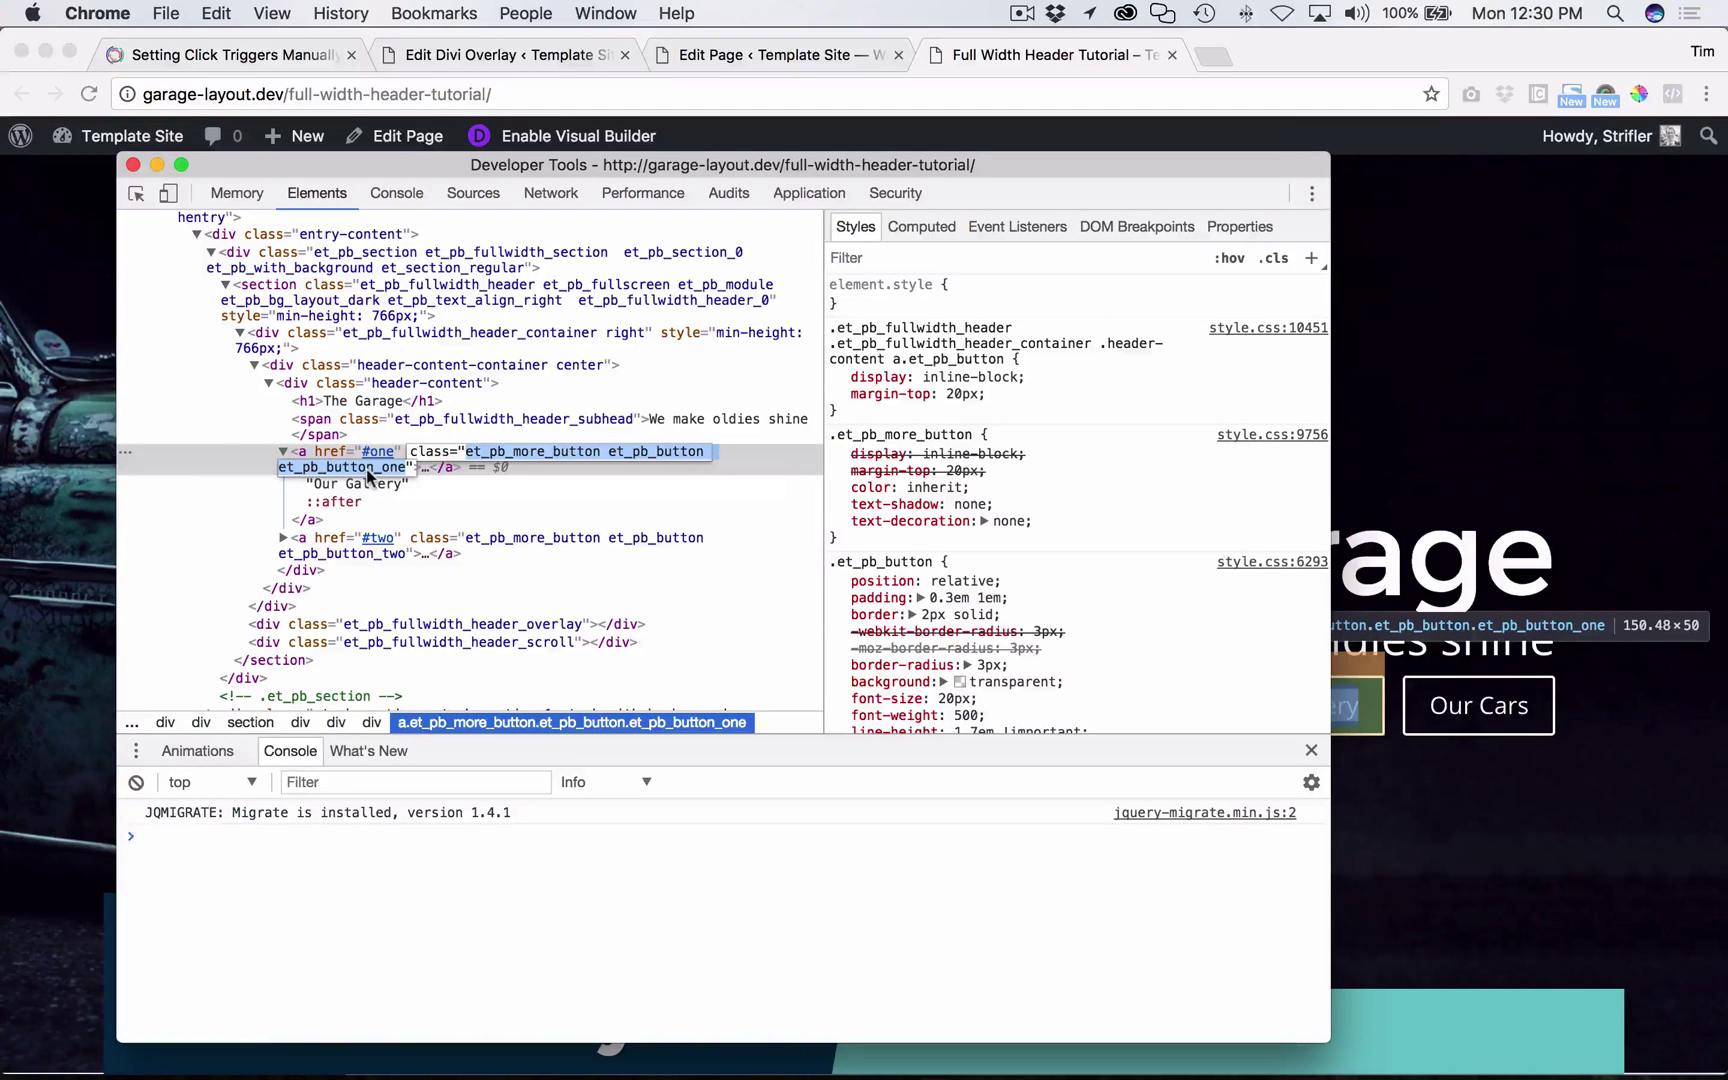
pyautogui.doubleClick(368, 470)
pyautogui.press('super+c')
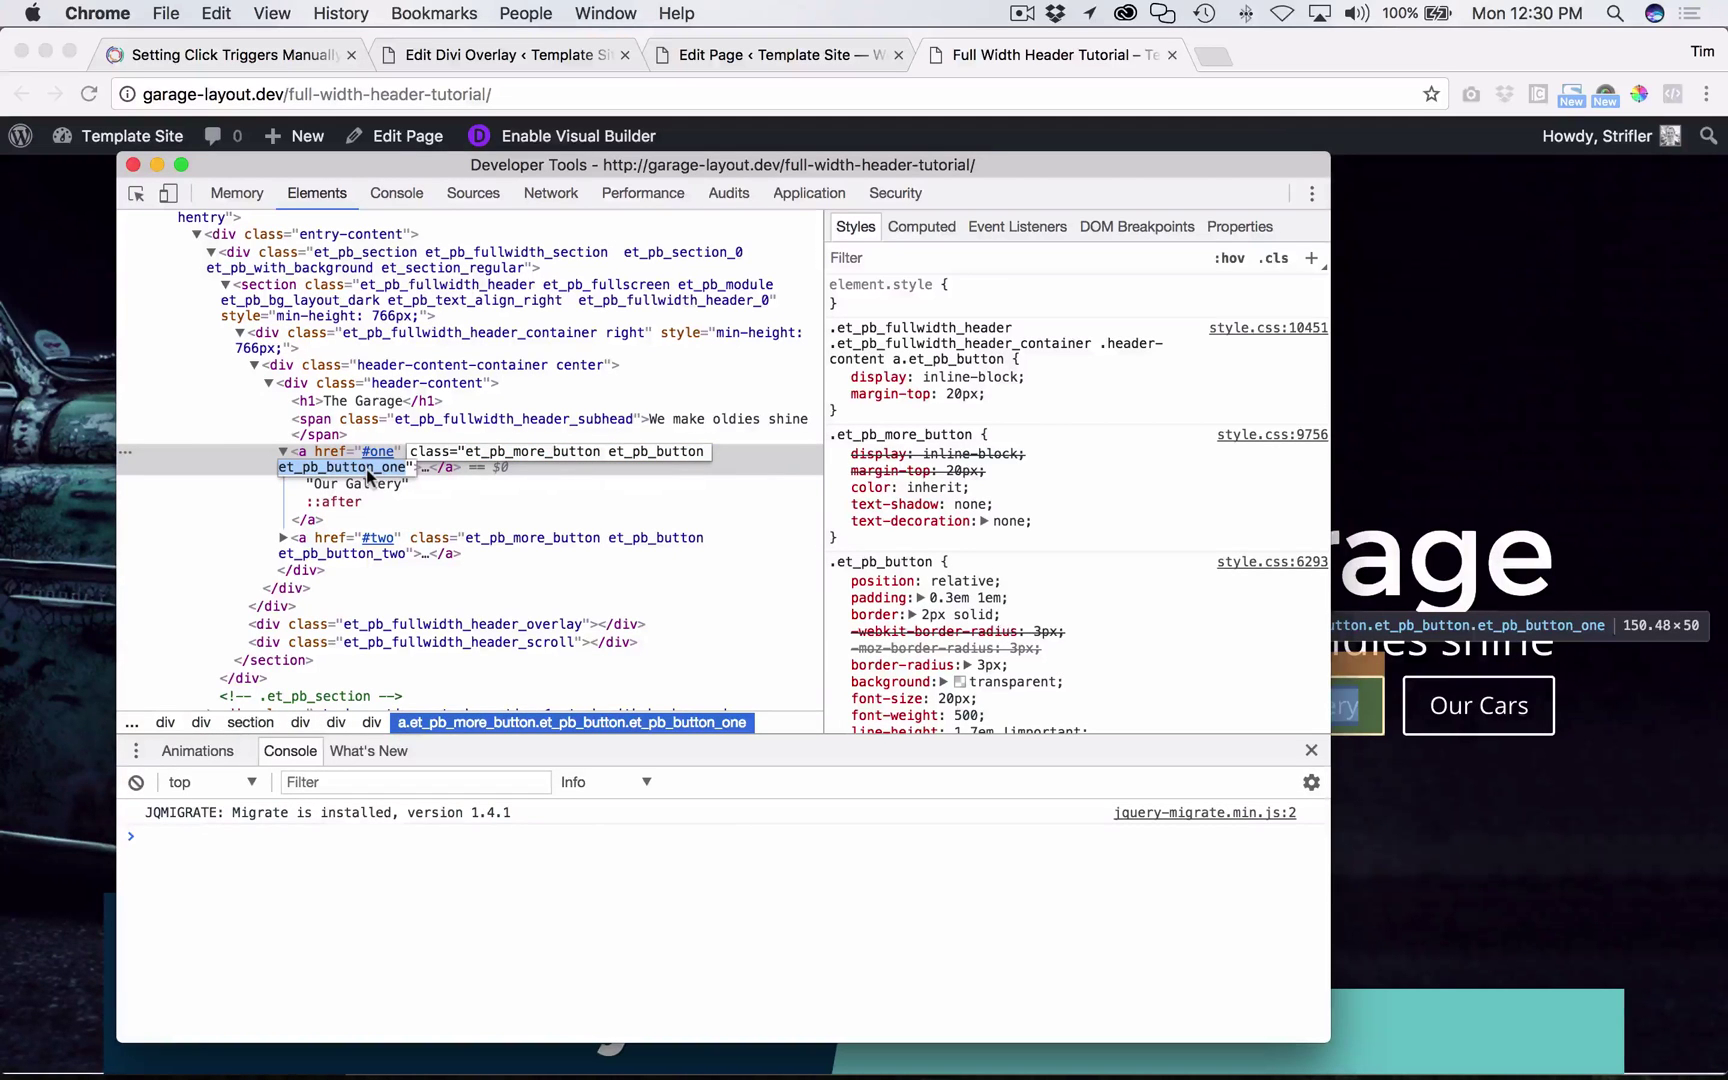
pyautogui.click(770, 452)
# - Switch to the TextEdit note from the Divi Overlay editor and paste et_pb_button_one on blank lines below the existing selectors
pyautogui.click(473, 55)
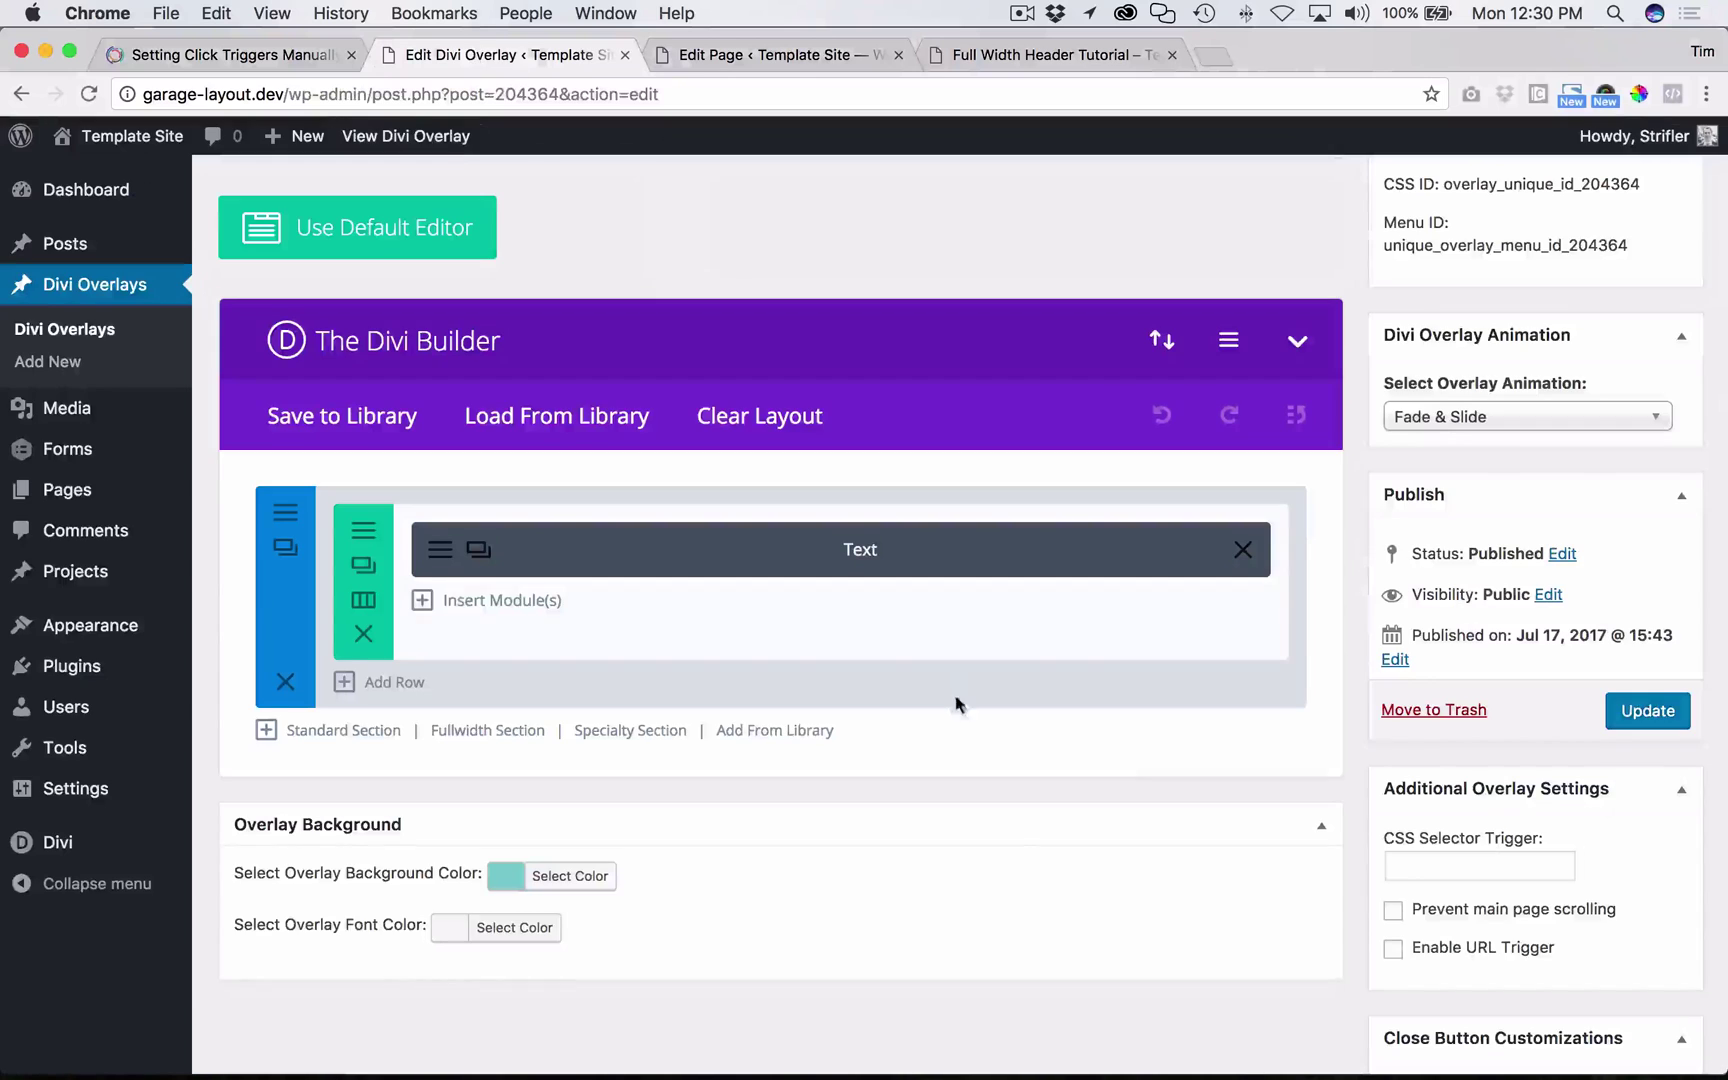
pyautogui.scroll(-3, 1357, 880)
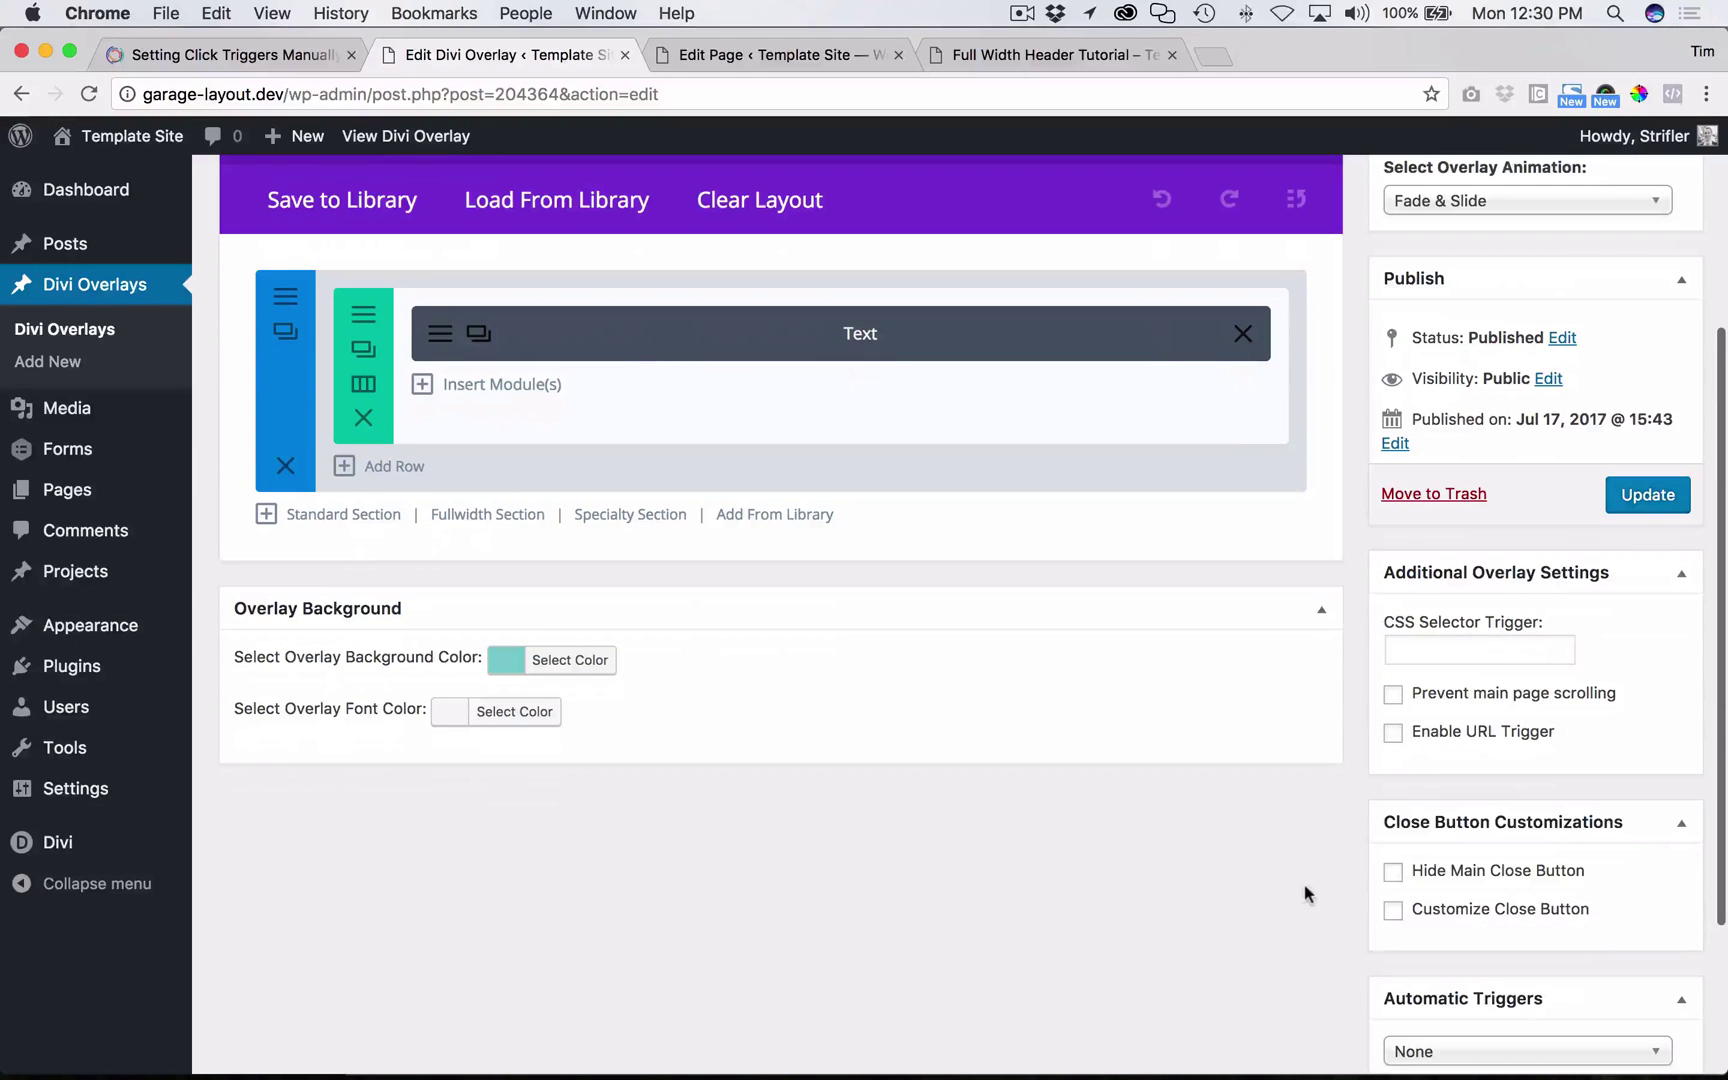
pyautogui.click(1424, 1038)
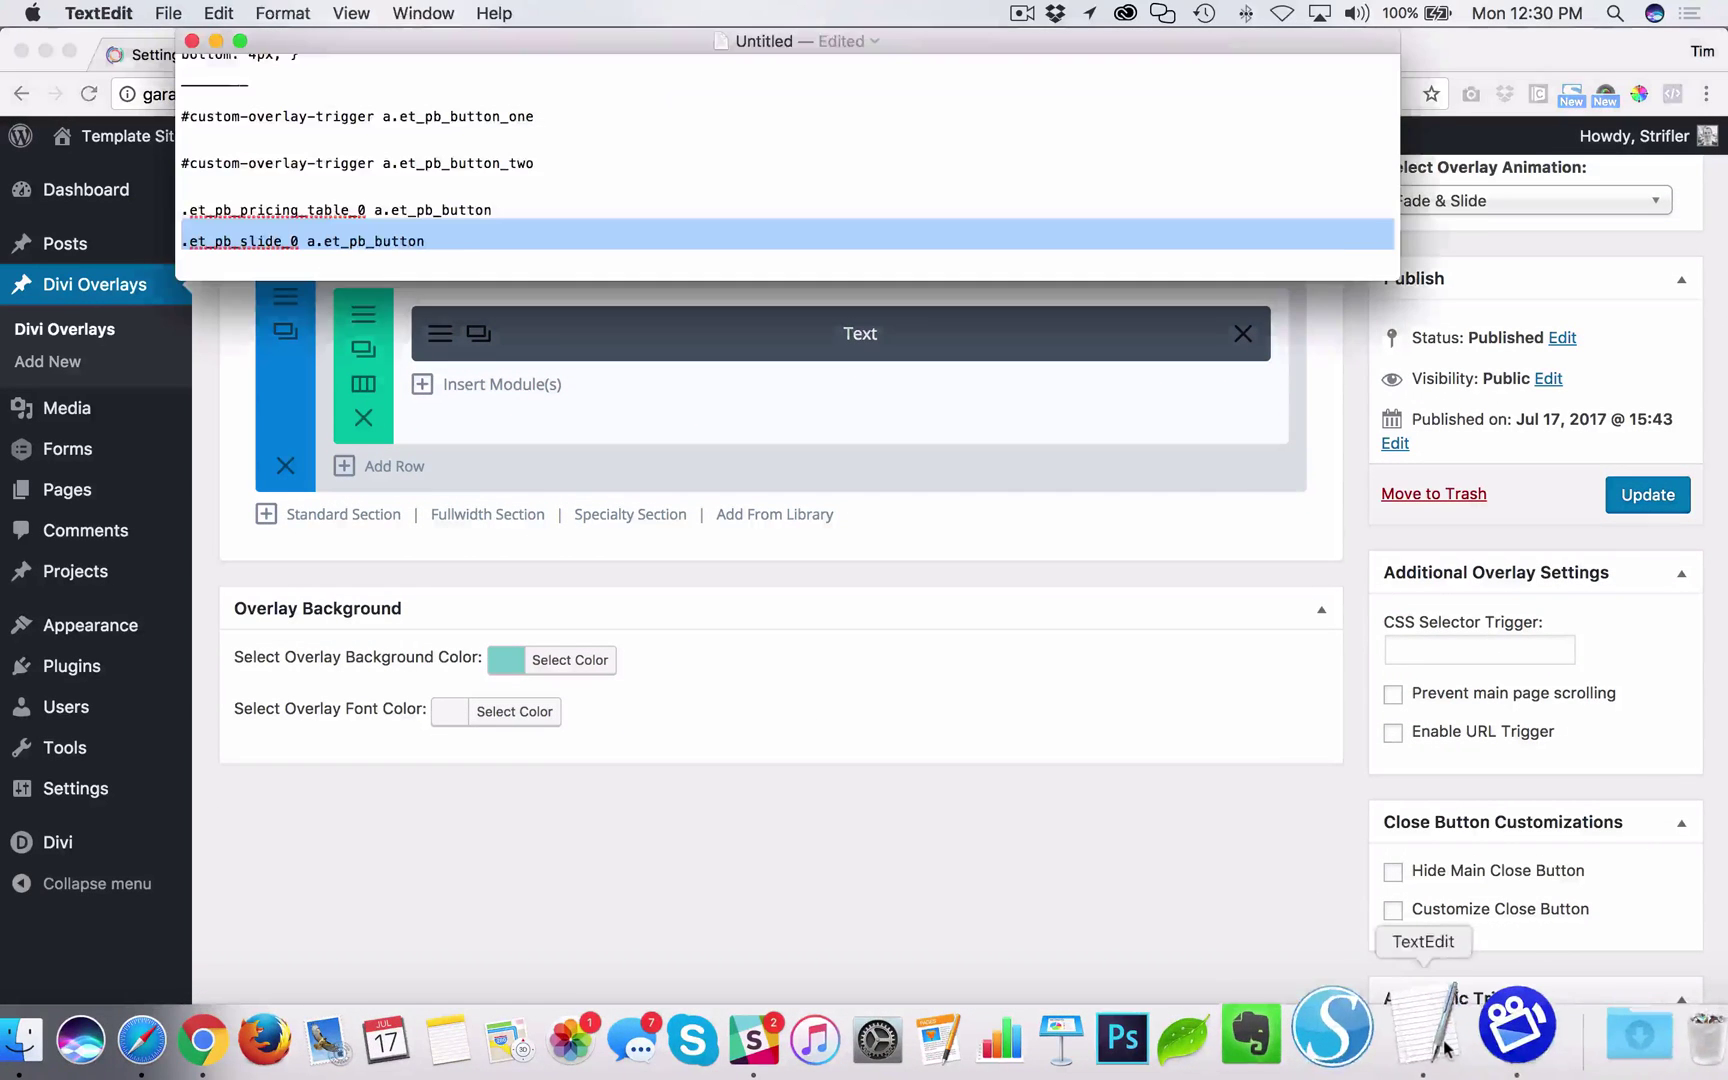
pyautogui.click(451, 259)
pyautogui.press('Return')
pyautogui.press('Return')
pyautogui.press('Return')
pyautogui.press('Return')
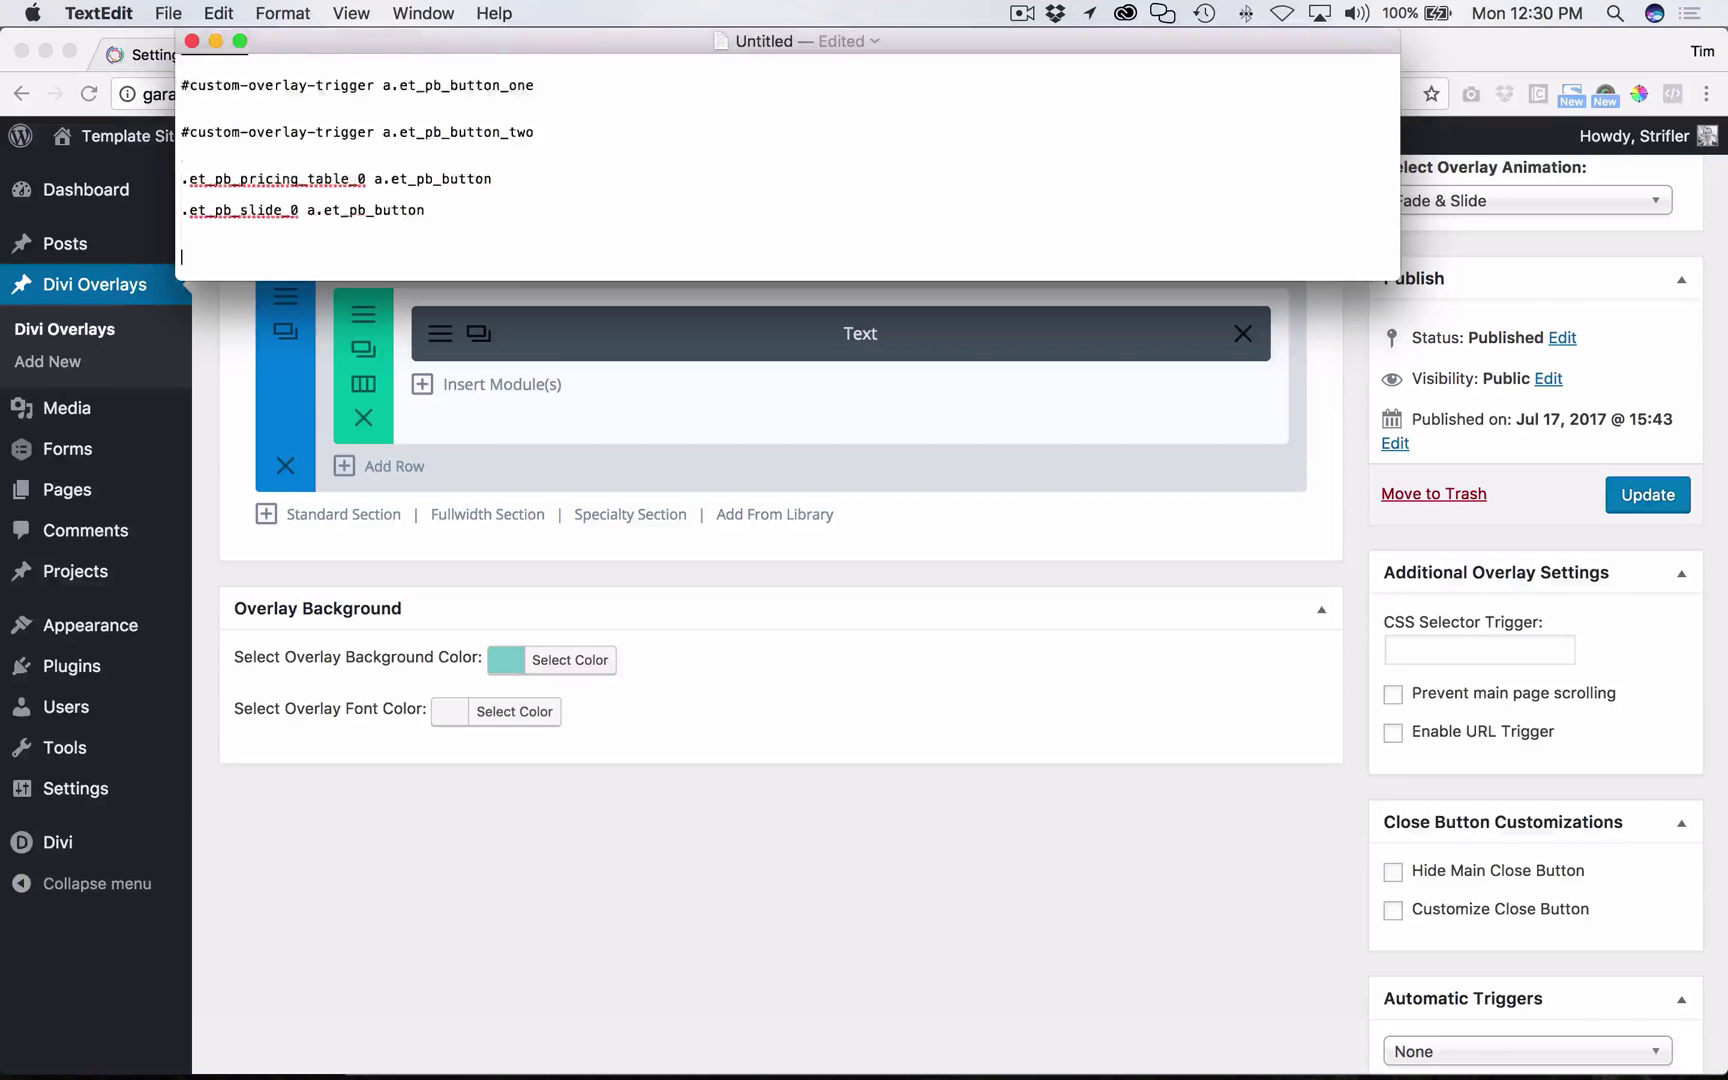
pyautogui.press('Return')
pyautogui.press('Return')
pyautogui.press('Return')
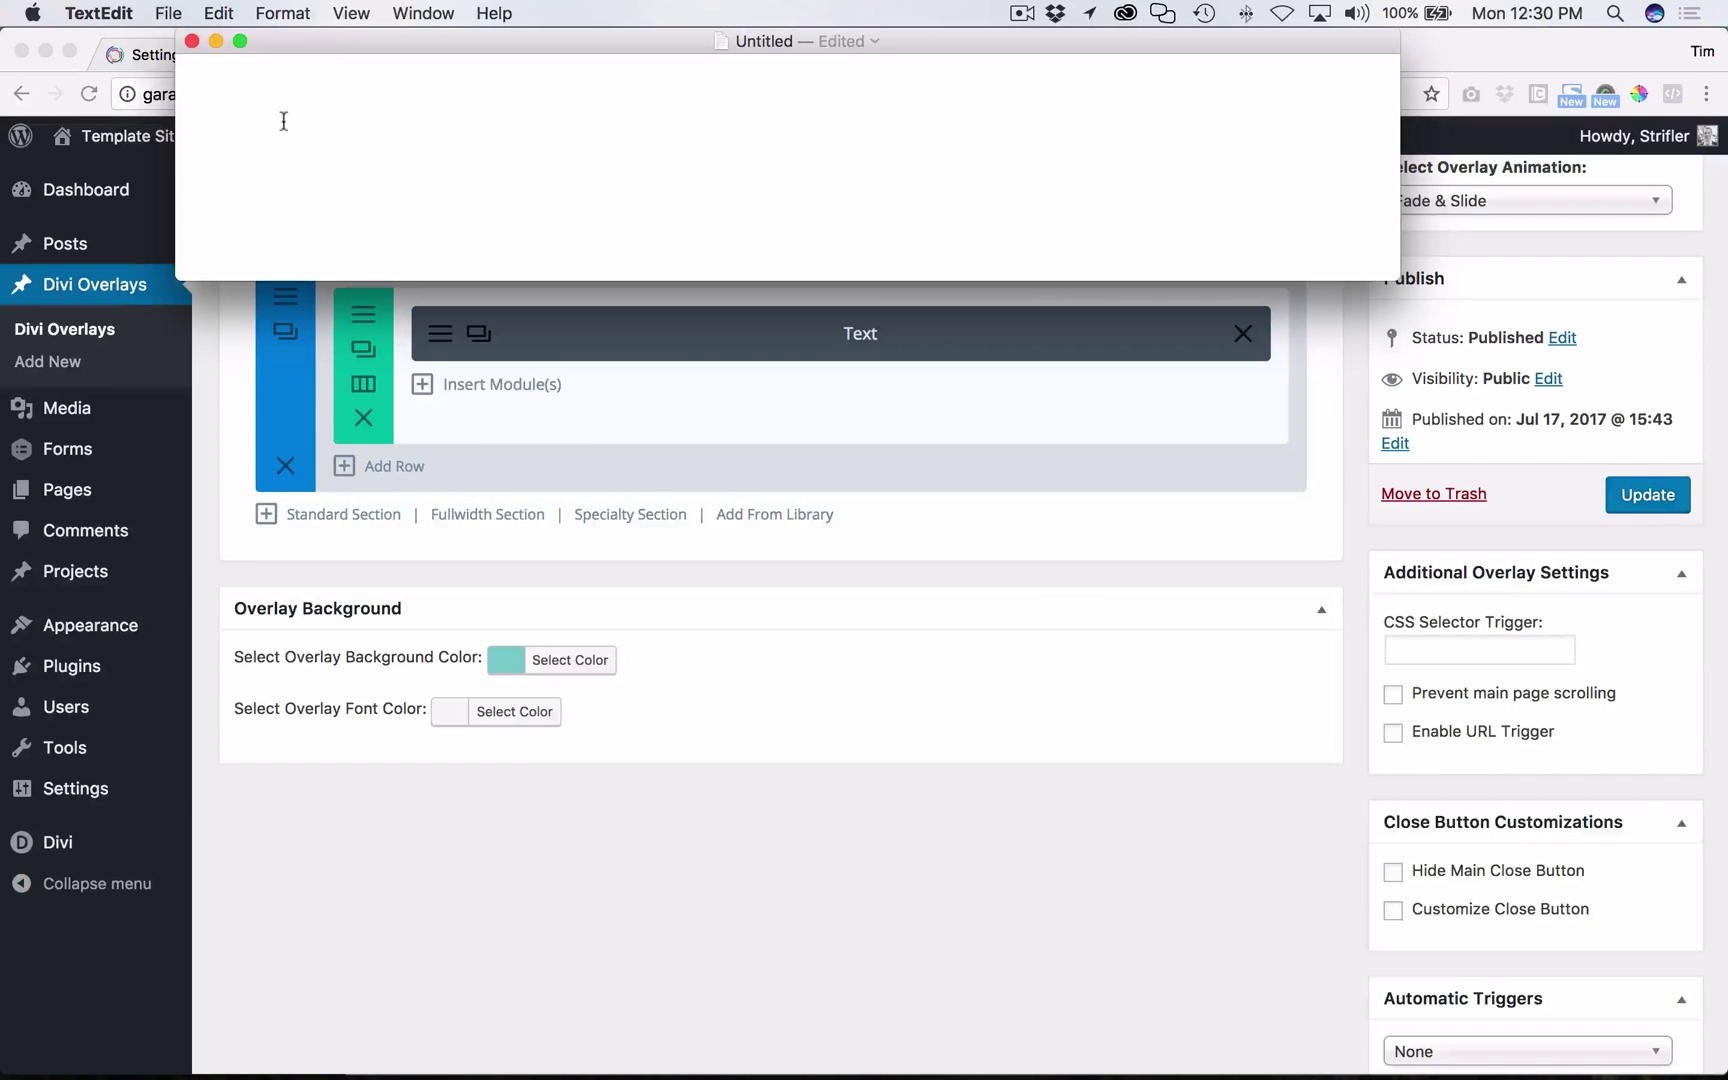
pyautogui.press('super+v')
pyautogui.moveTo(308, 52); pyautogui.dragTo(531, 143)
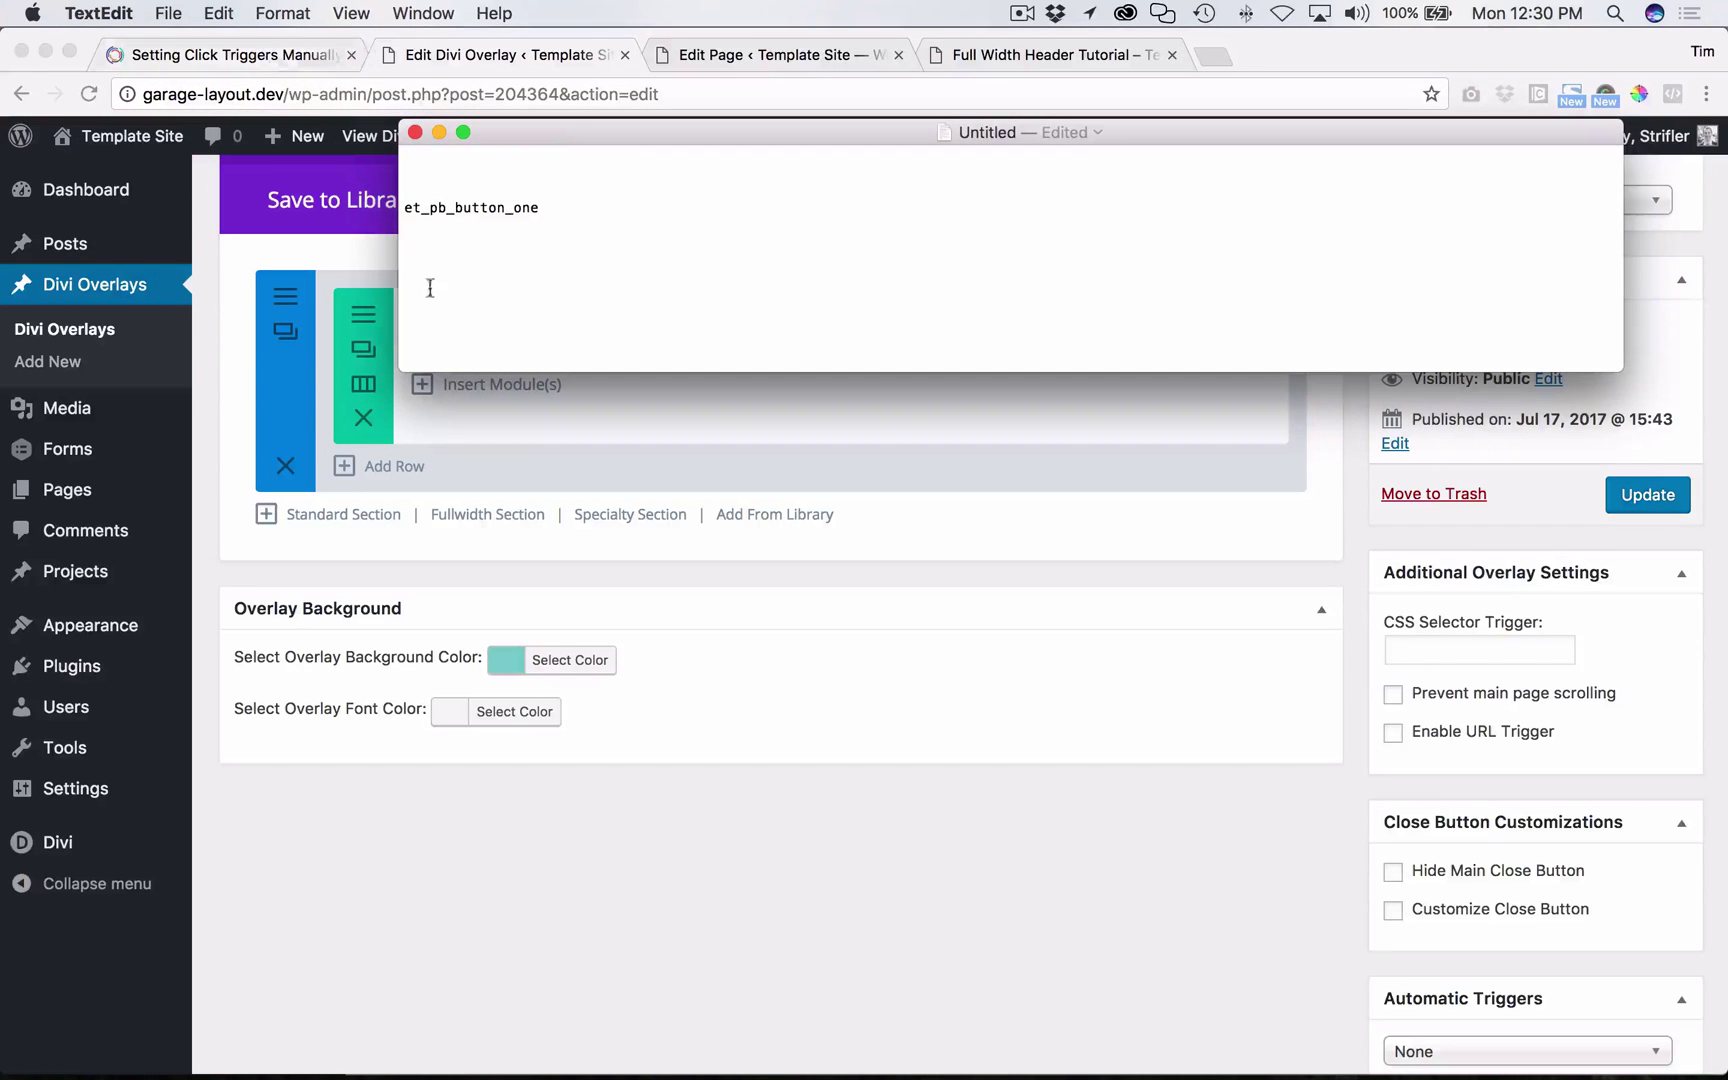
# - Prefix the pasted class in the note so it reads a.et_pb_button_one
pyautogui.click(406, 215)
pyautogui.write('.')
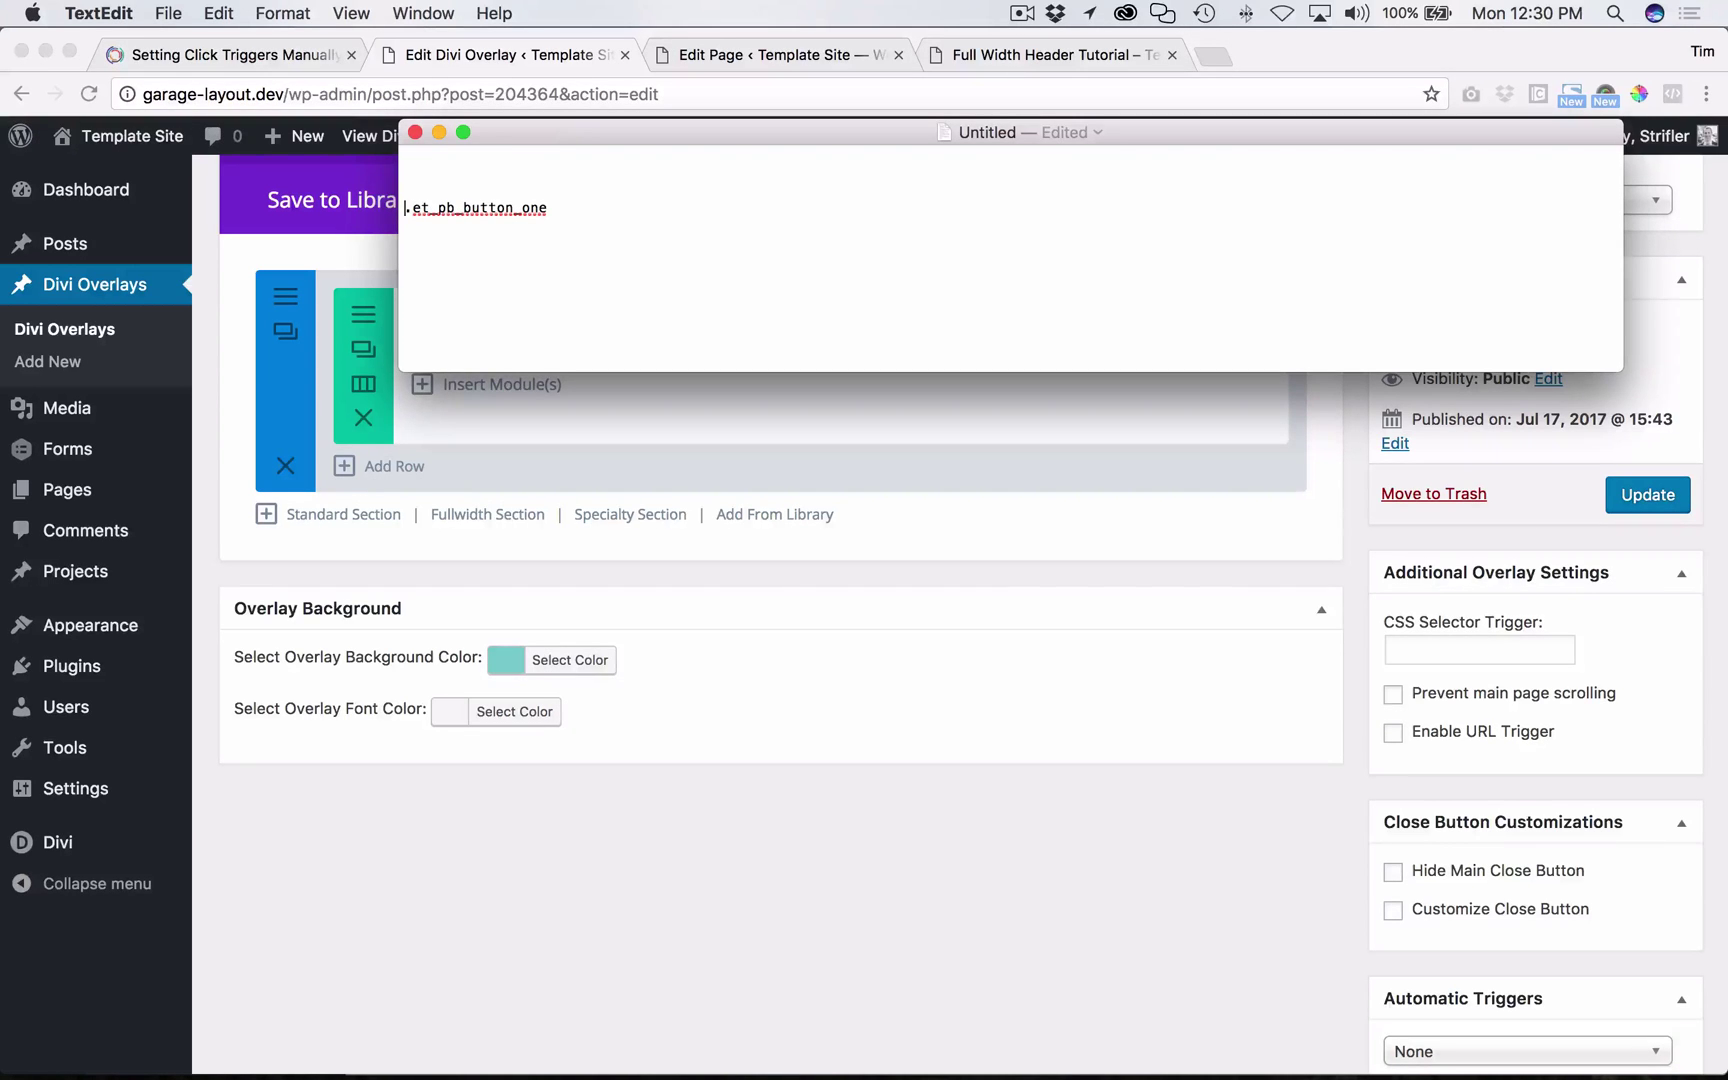
pyautogui.write('a')
# - Copy a.et_pb_button_one from the note into the overlay's CSS Selector Trigger field
pyautogui.moveTo(407, 207); pyautogui.dragTo(564, 207)
pyautogui.press('super+c')
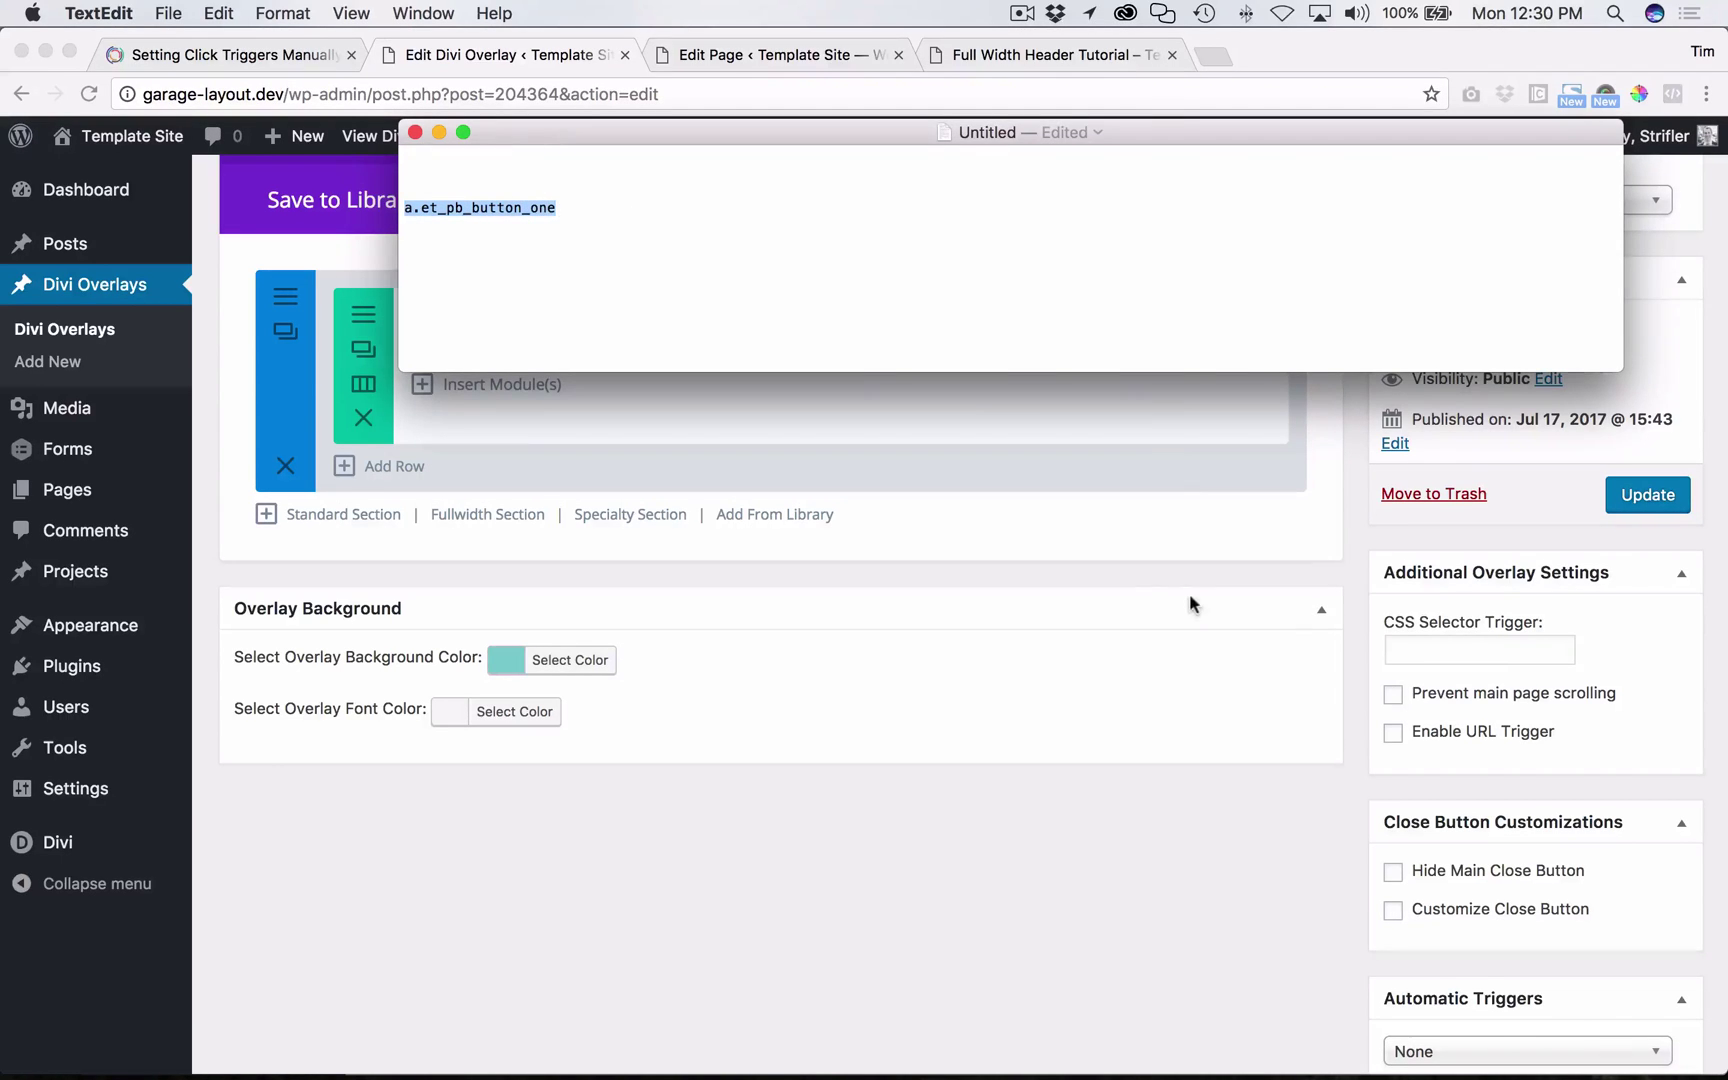
pyautogui.click(1494, 651)
pyautogui.click(1494, 651)
pyautogui.press('super+v')
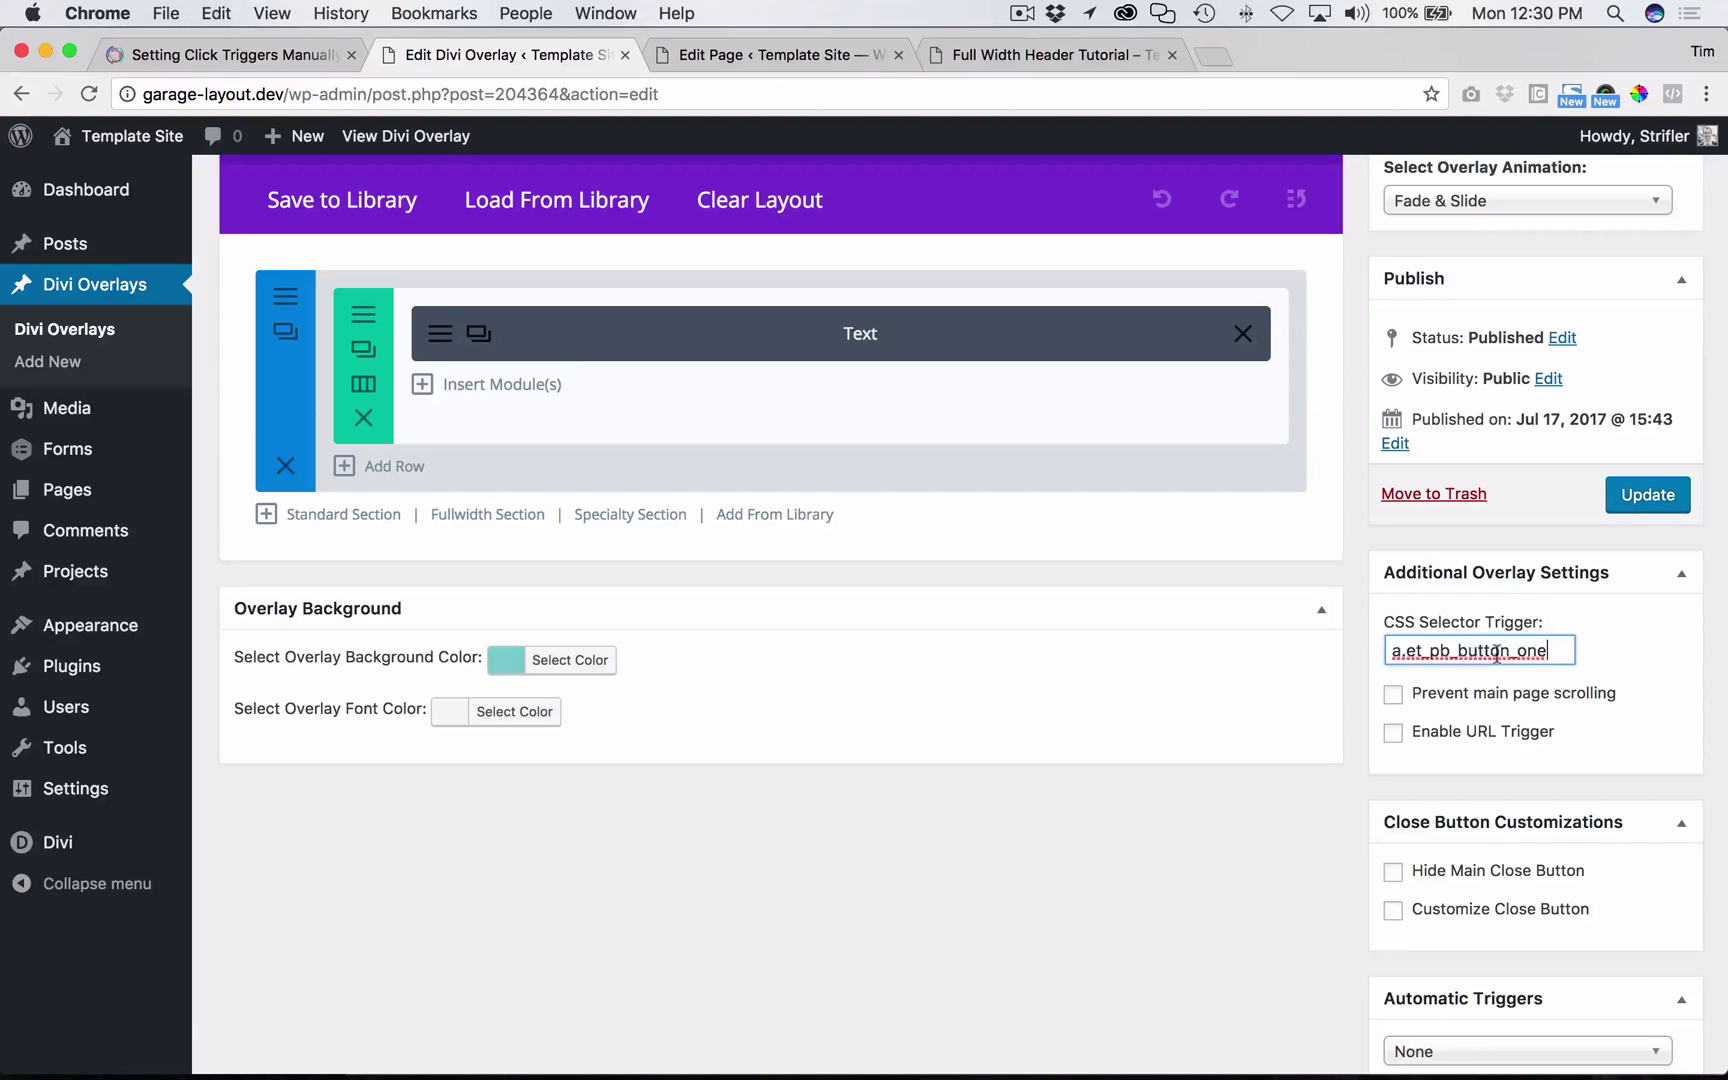
# - Return to the Full Width Header Tutorial page, inspect the Our Gallery button again and activate the element picker
pyautogui.click(997, 54)
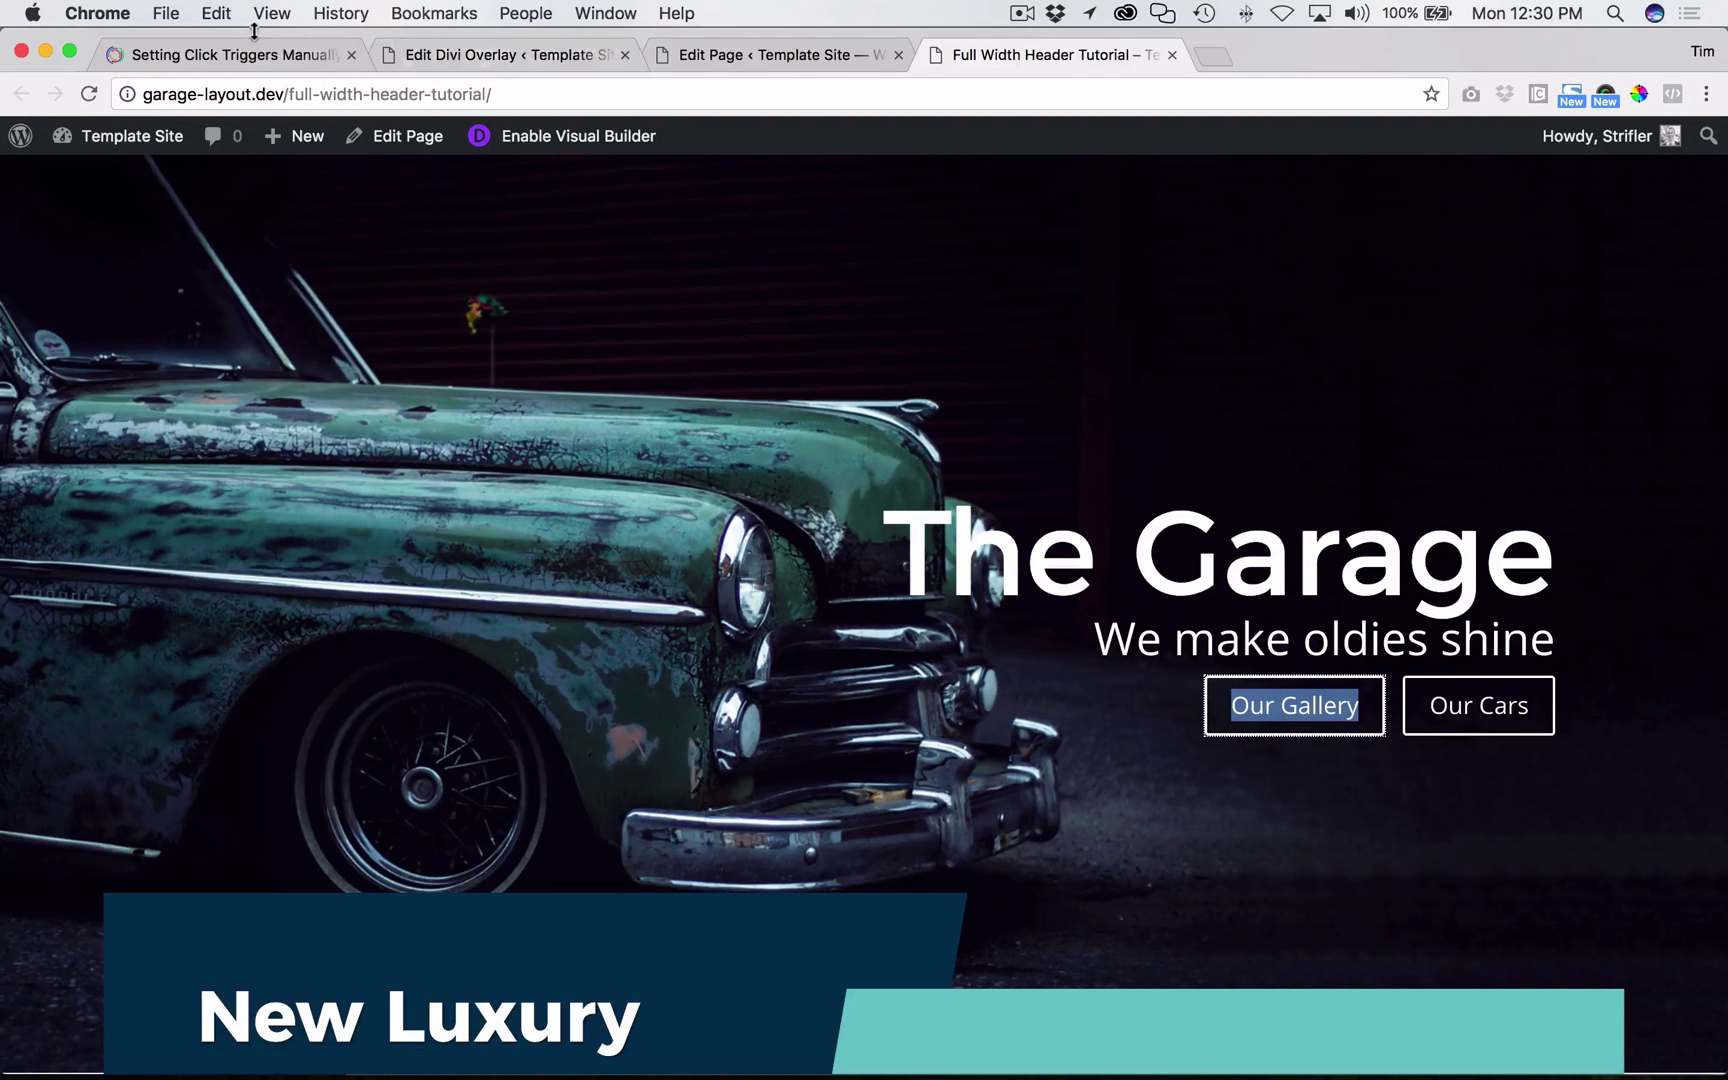
pyautogui.click(772, 57)
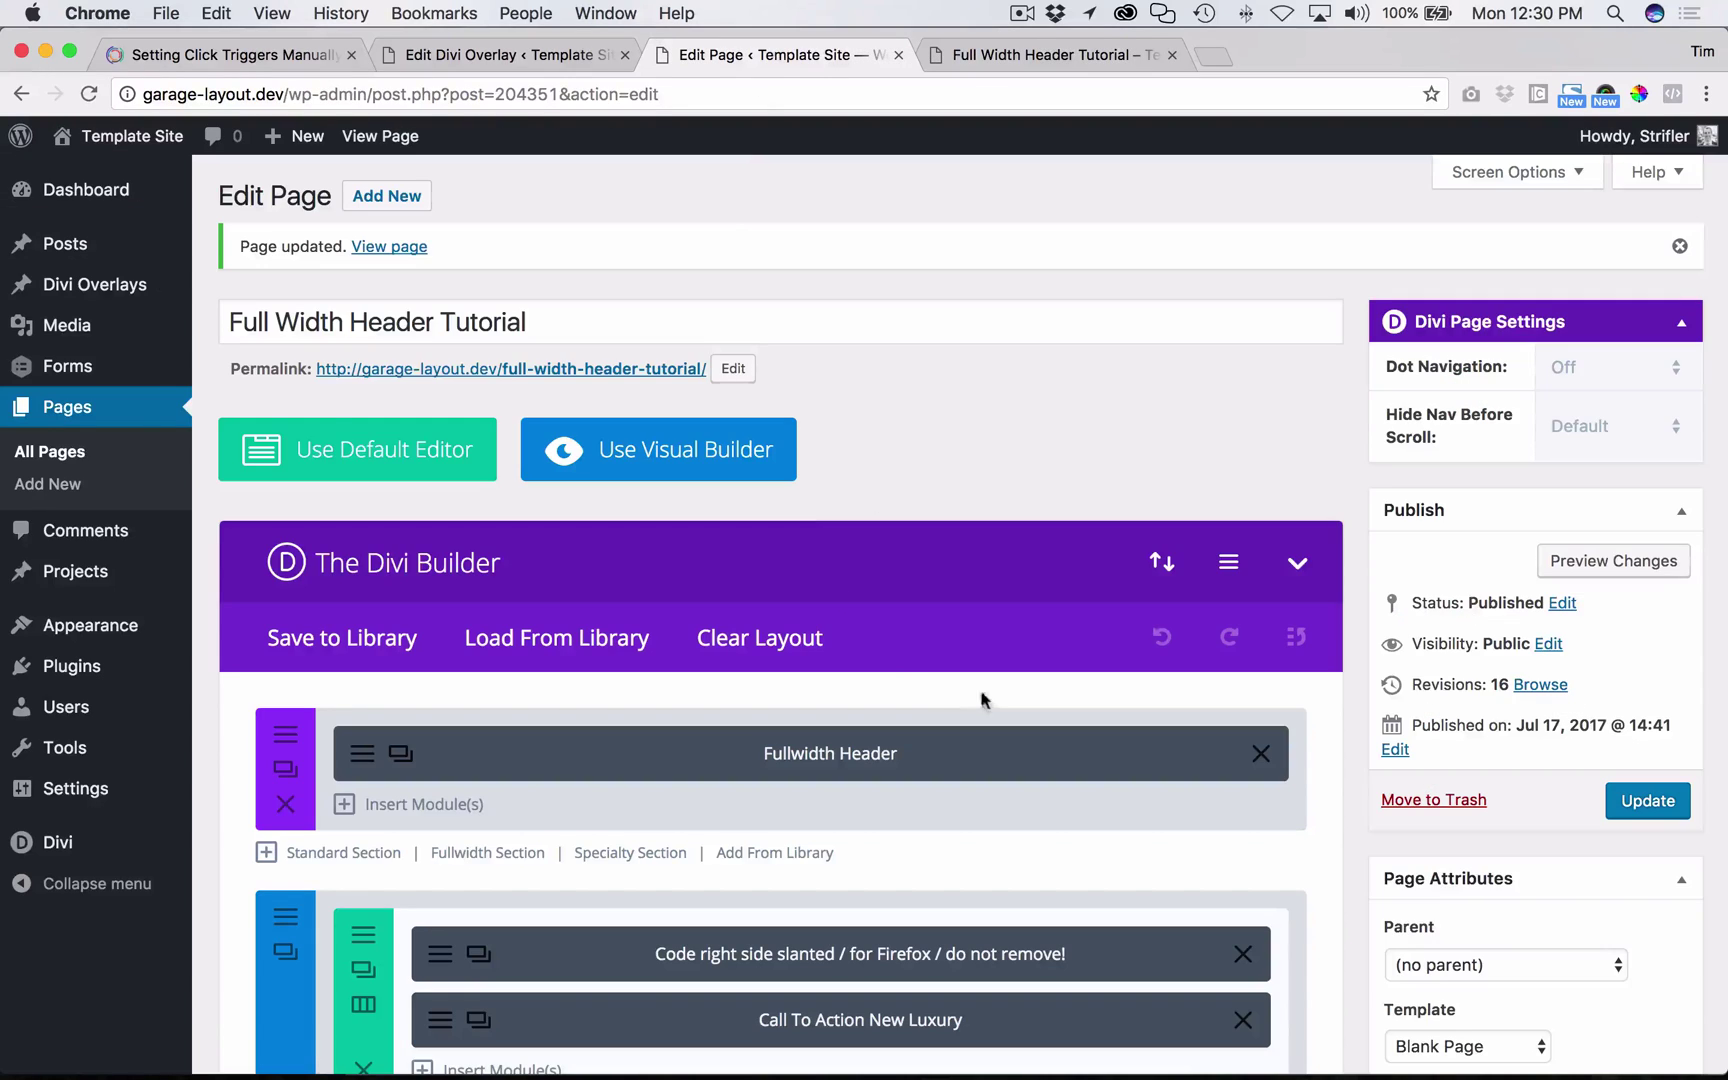
pyautogui.click(1045, 55)
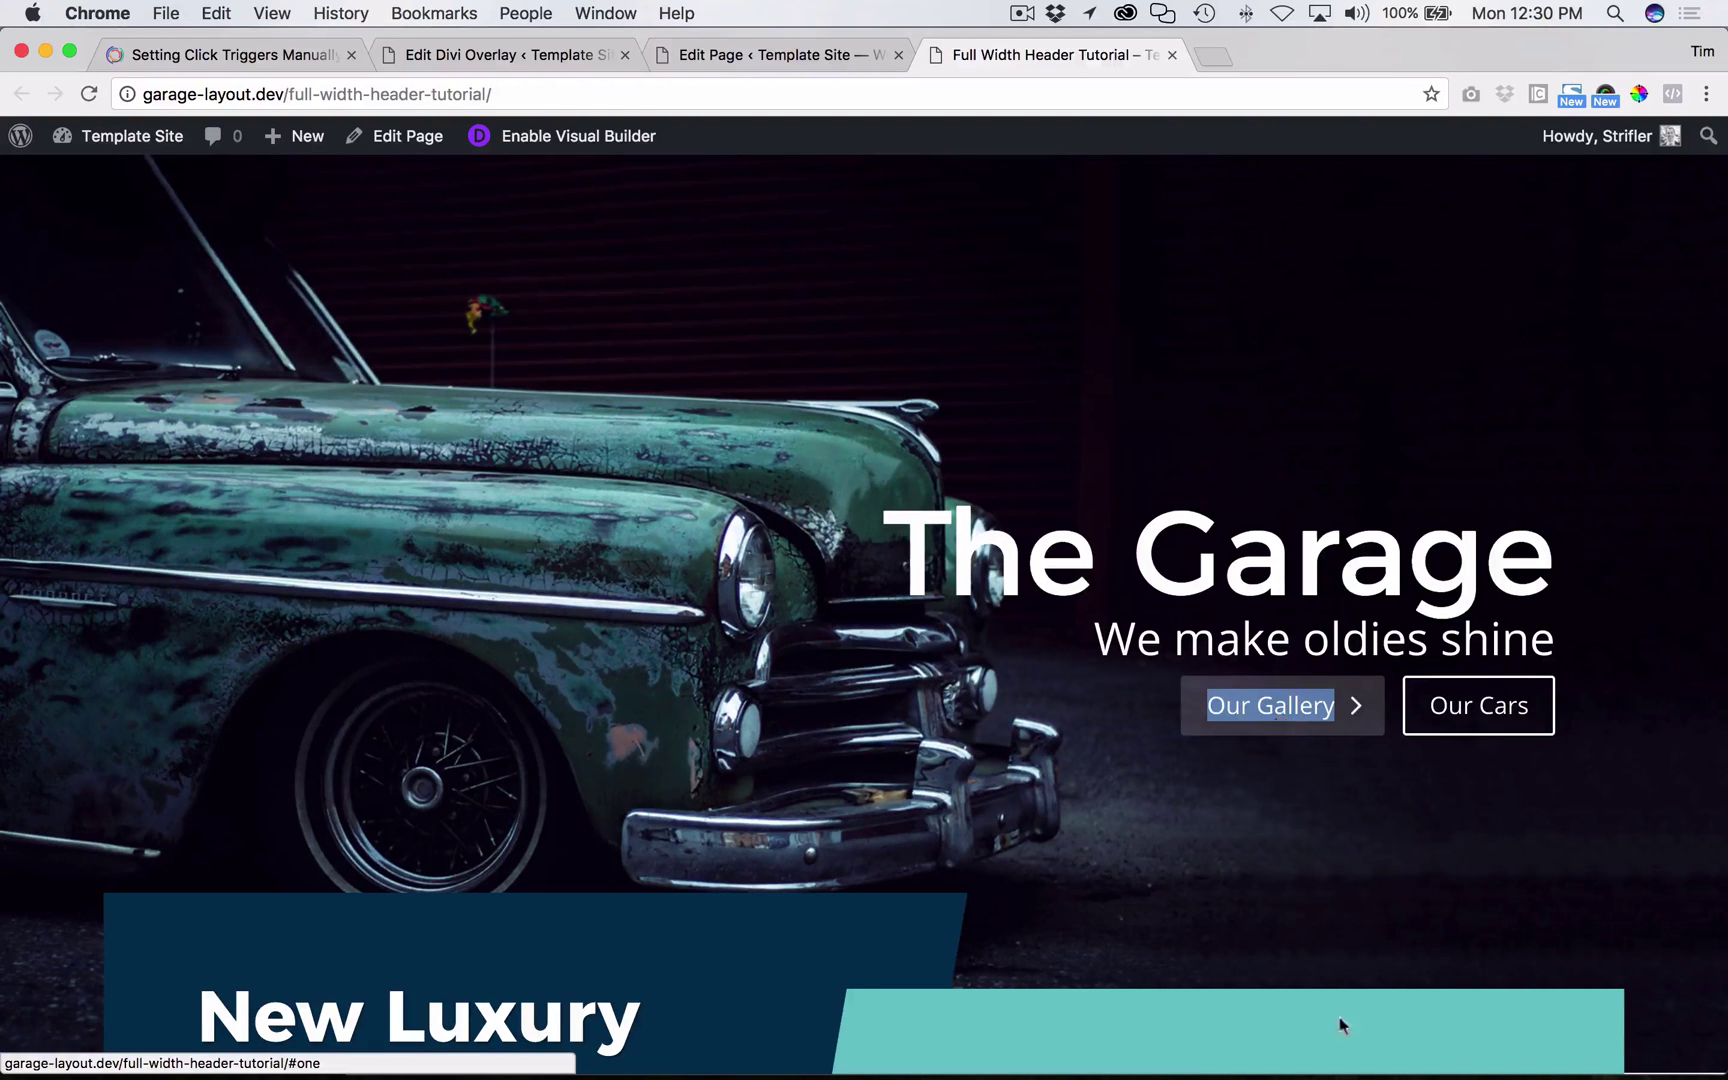
pyautogui.moveTo(1340, 1040)
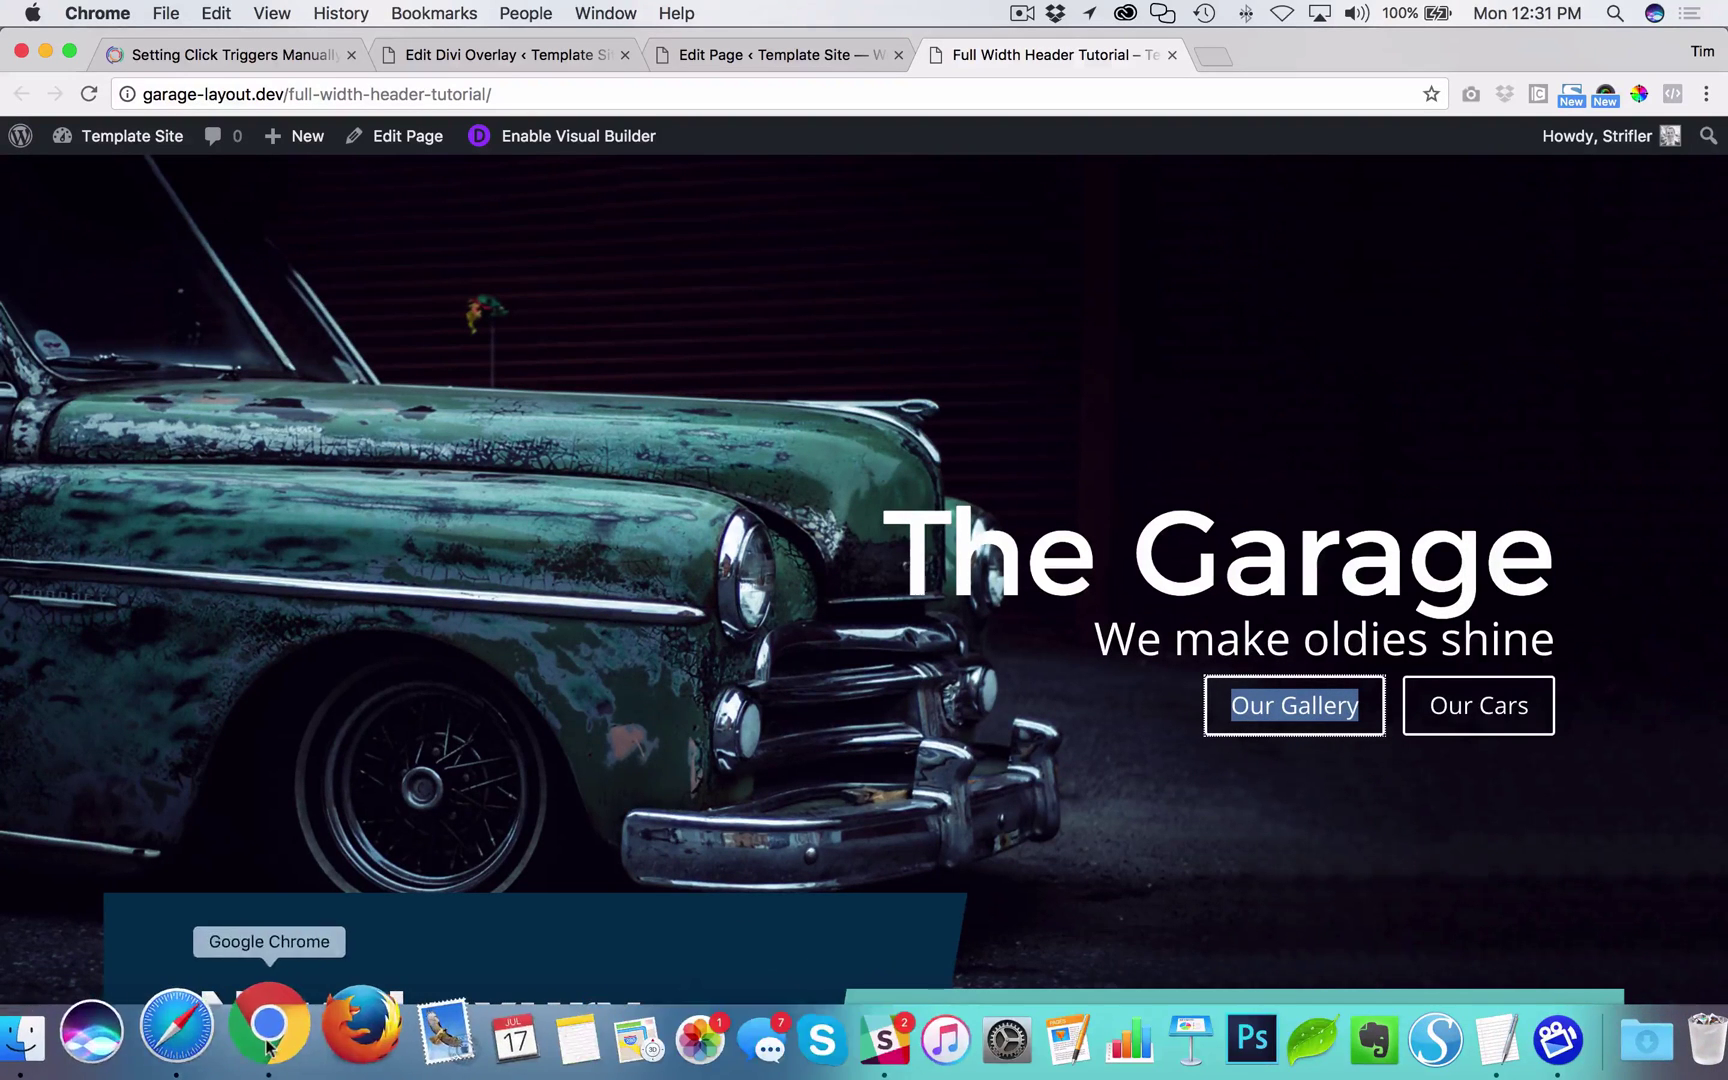
pyautogui.rightClick(1250, 700)
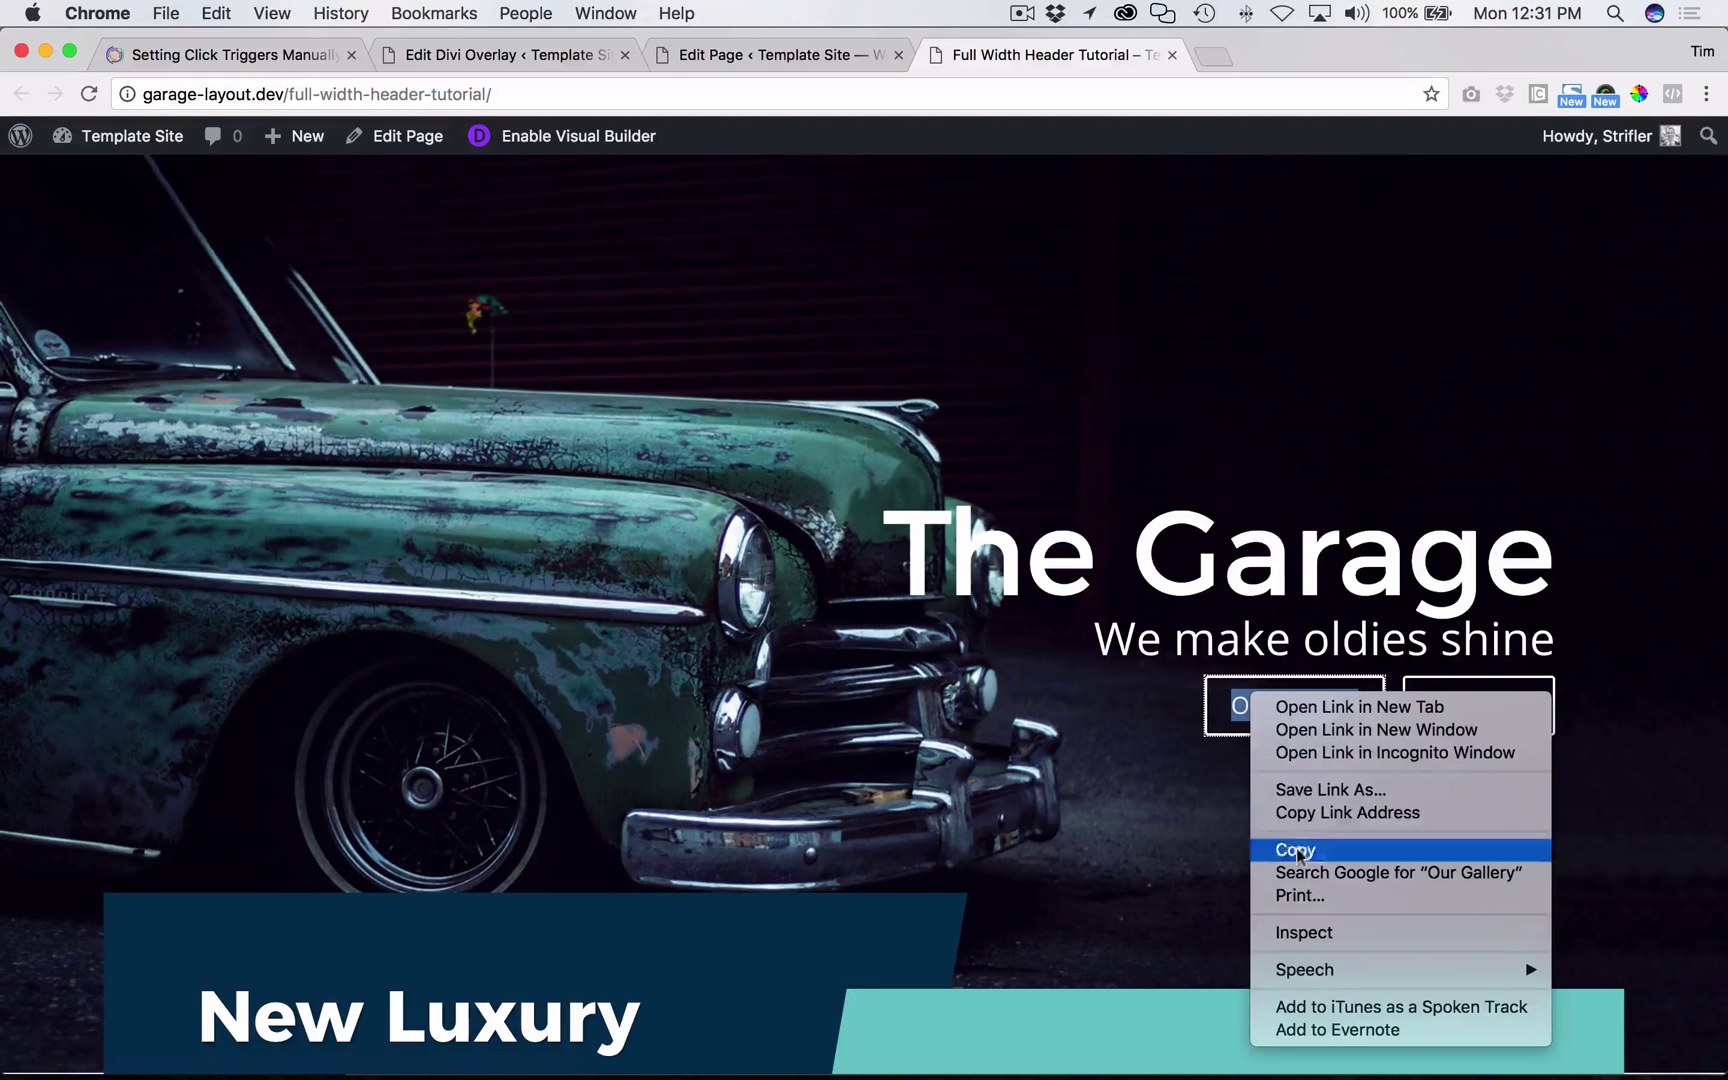
pyautogui.click(1302, 935)
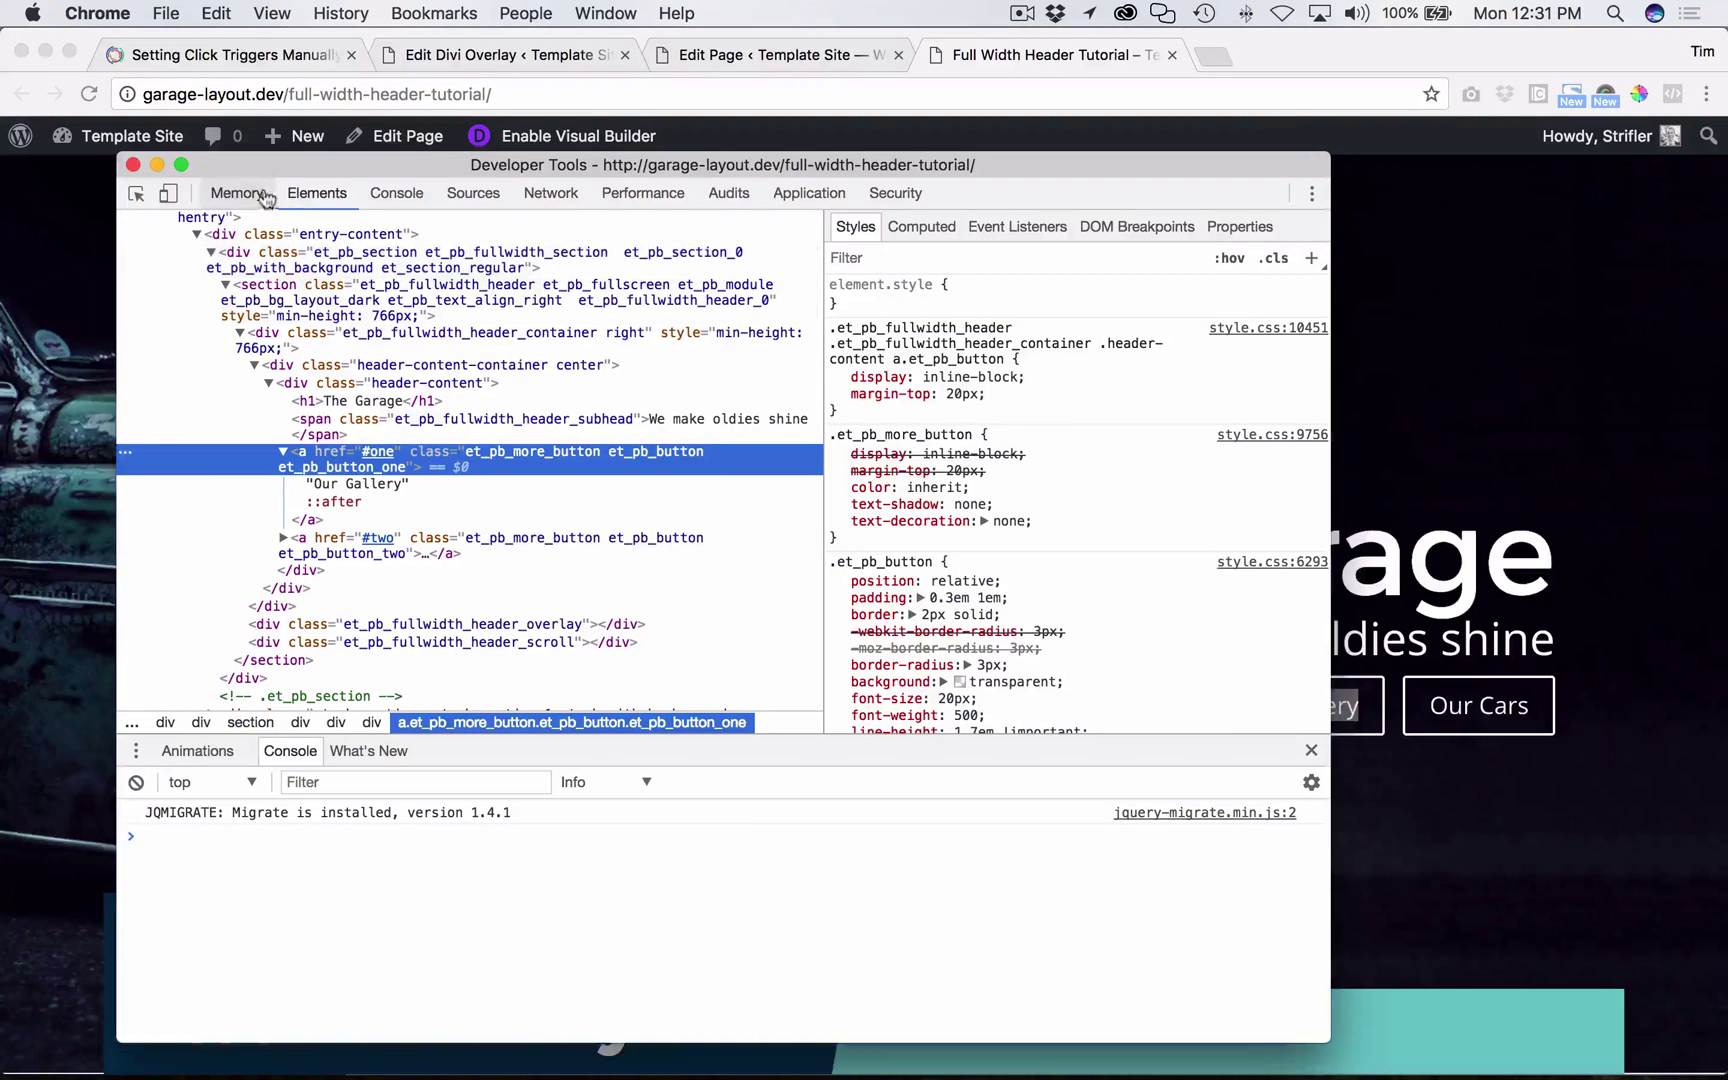
pyautogui.click(136, 193)
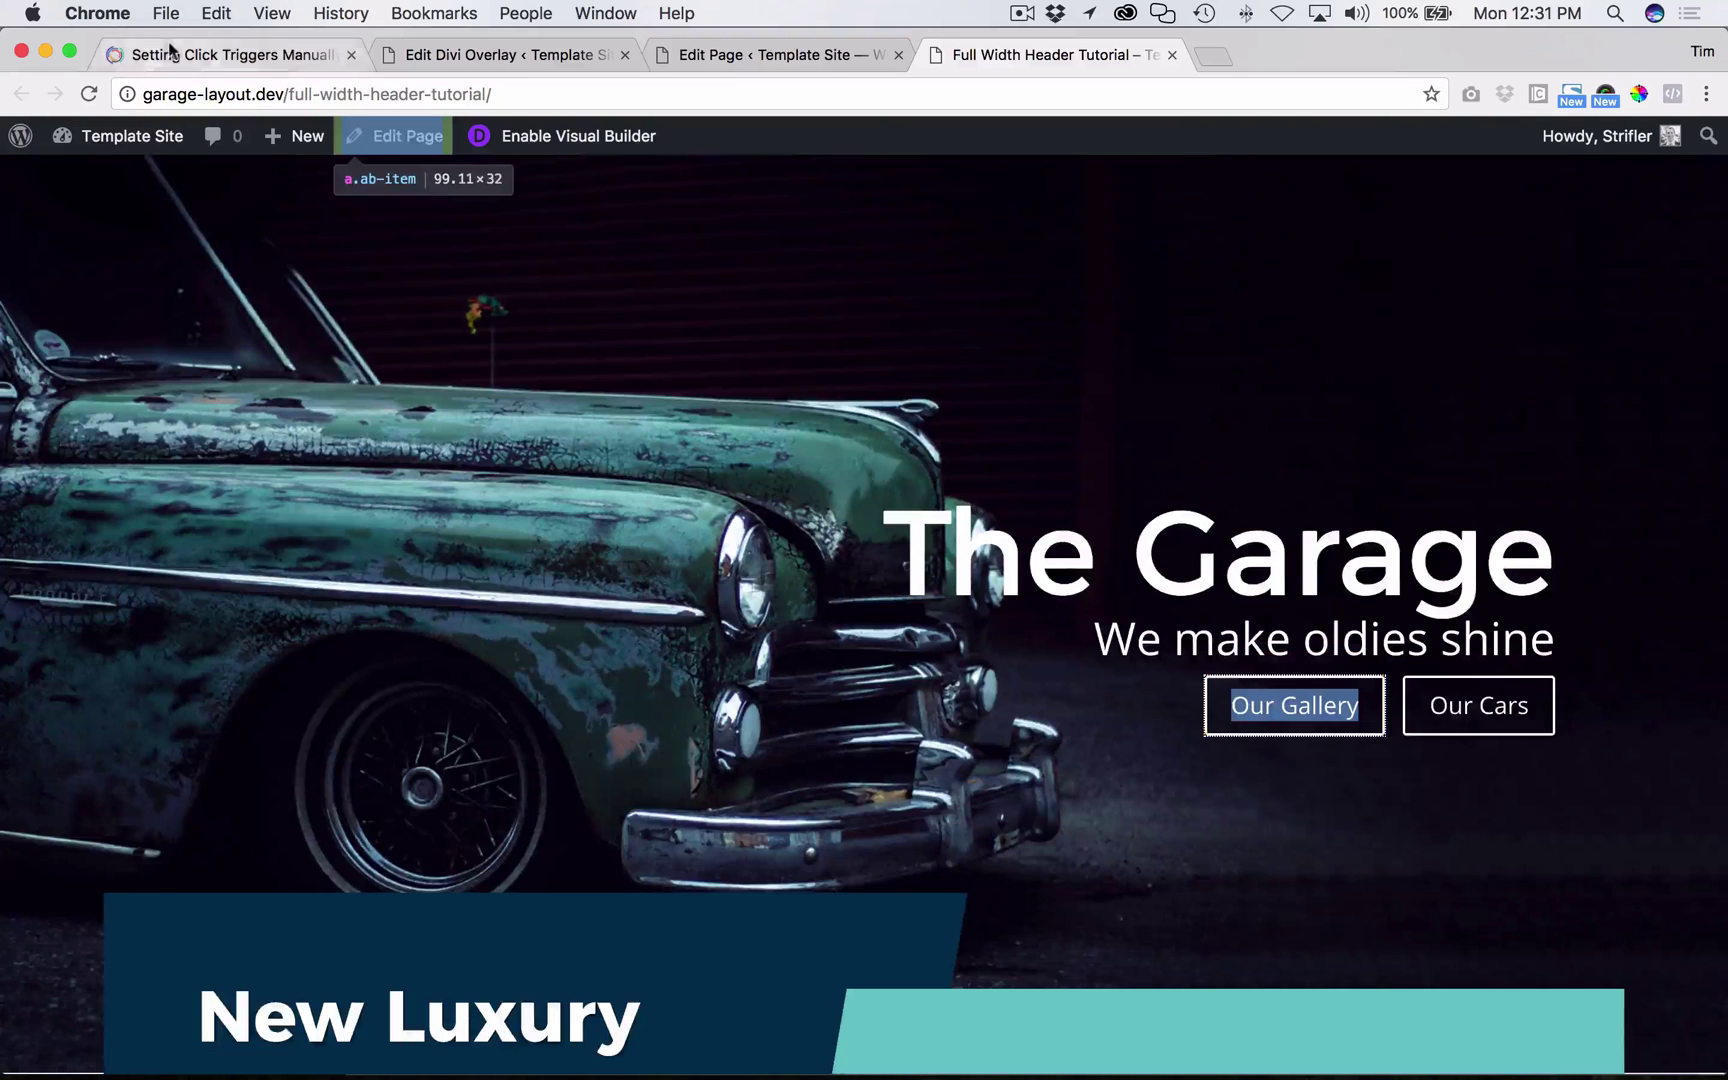
# - Copy the CSS ID custom-overlay-trigger from the Fullwidth Header module's Advanced settings and close the module settings
pyautogui.click(524, 57)
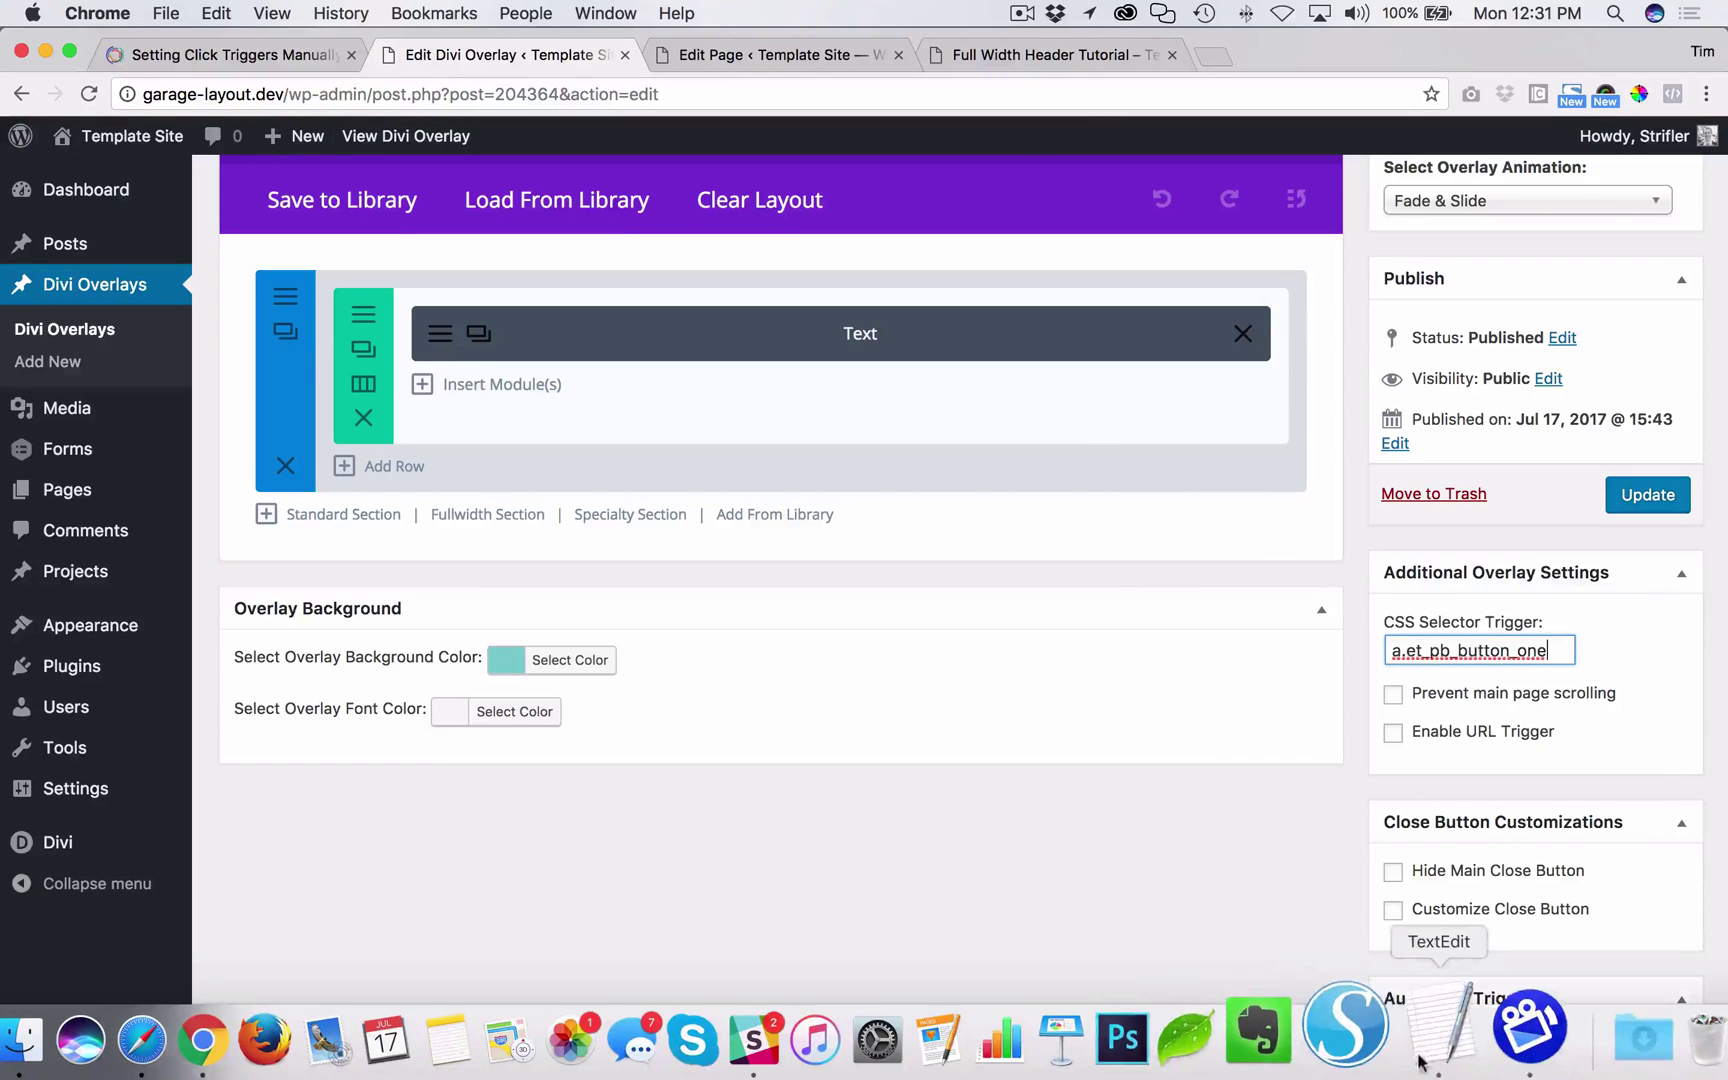
pyautogui.click(1430, 1040)
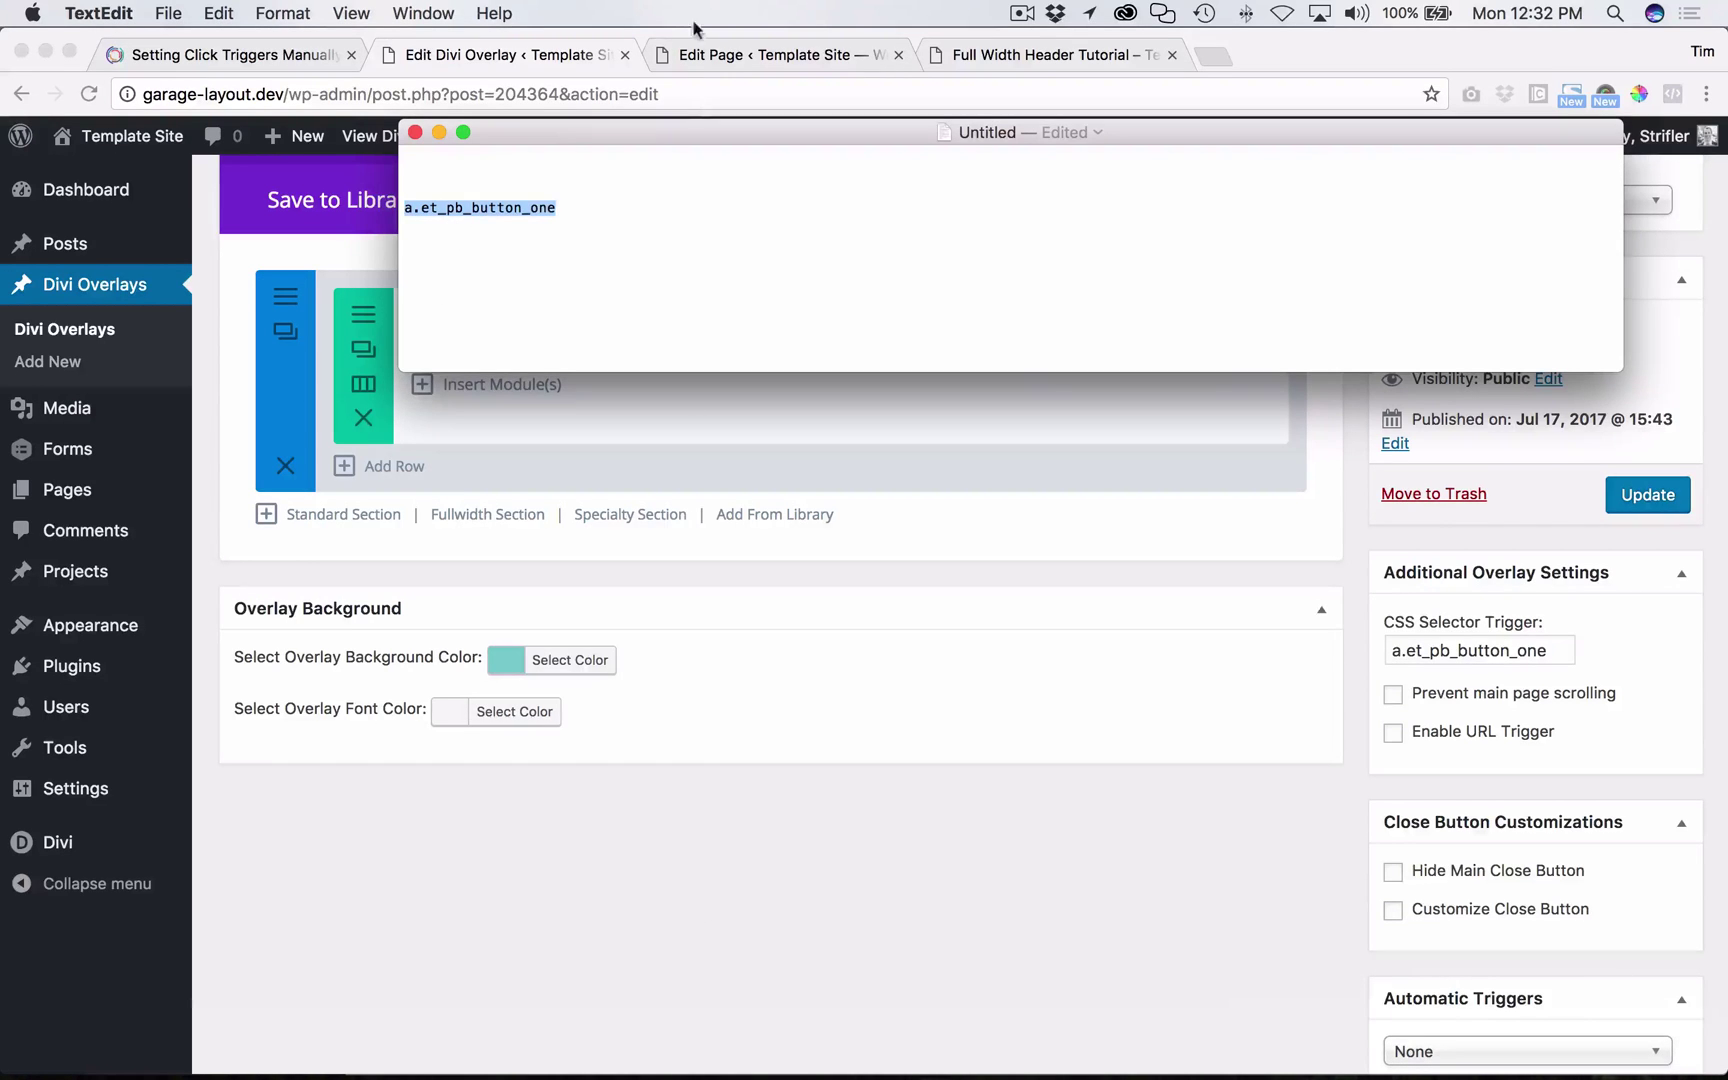
pyautogui.click(740, 55)
pyautogui.click(362, 758)
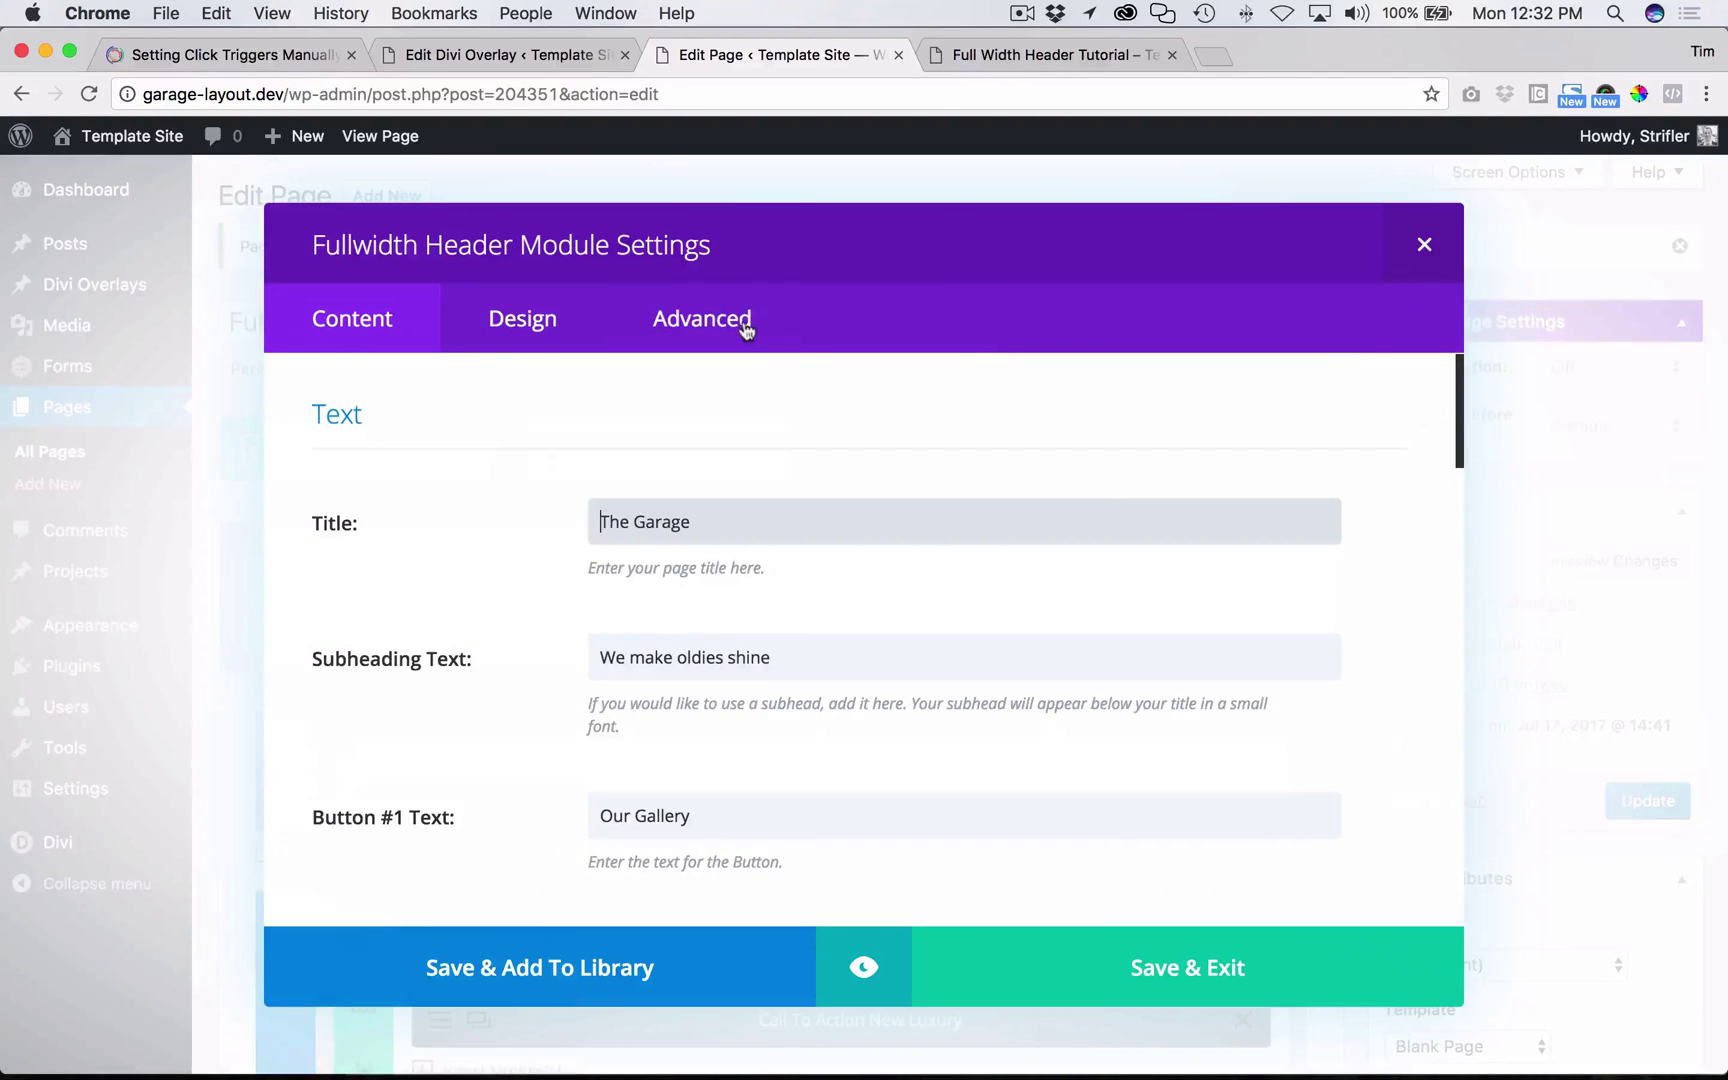
pyautogui.click(745, 330)
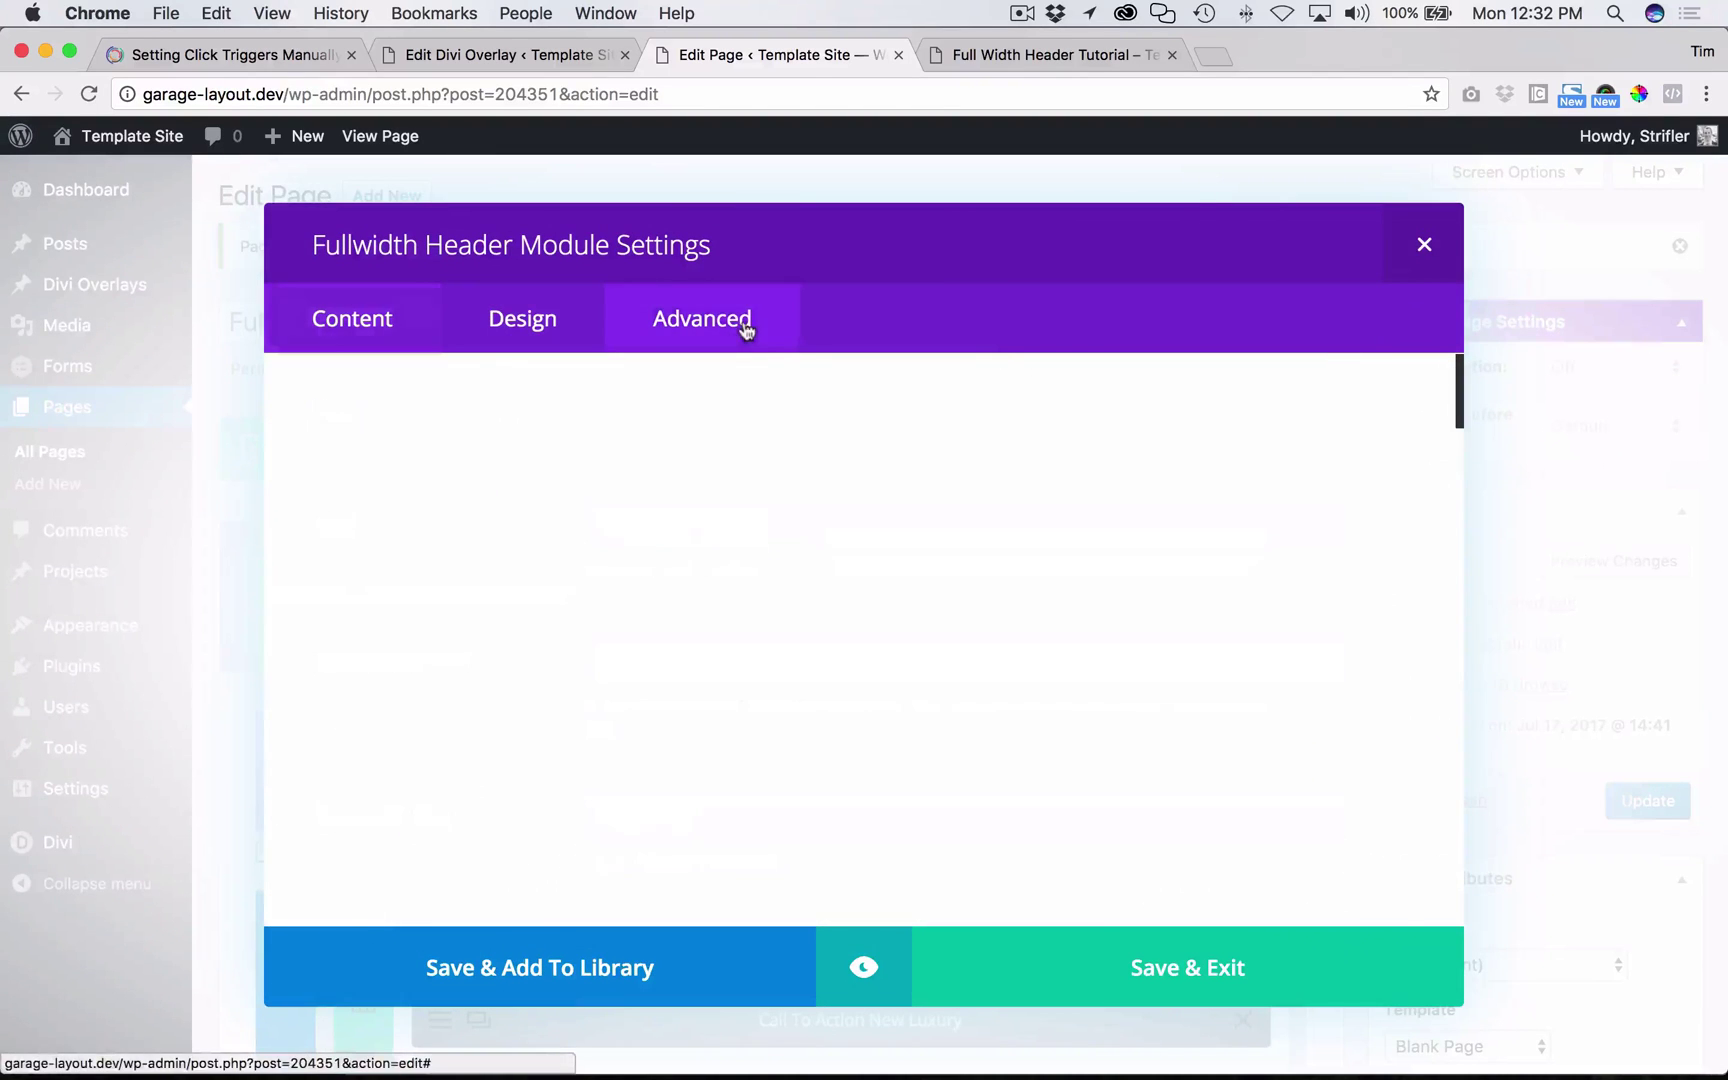
pyautogui.tripleClick(590, 520)
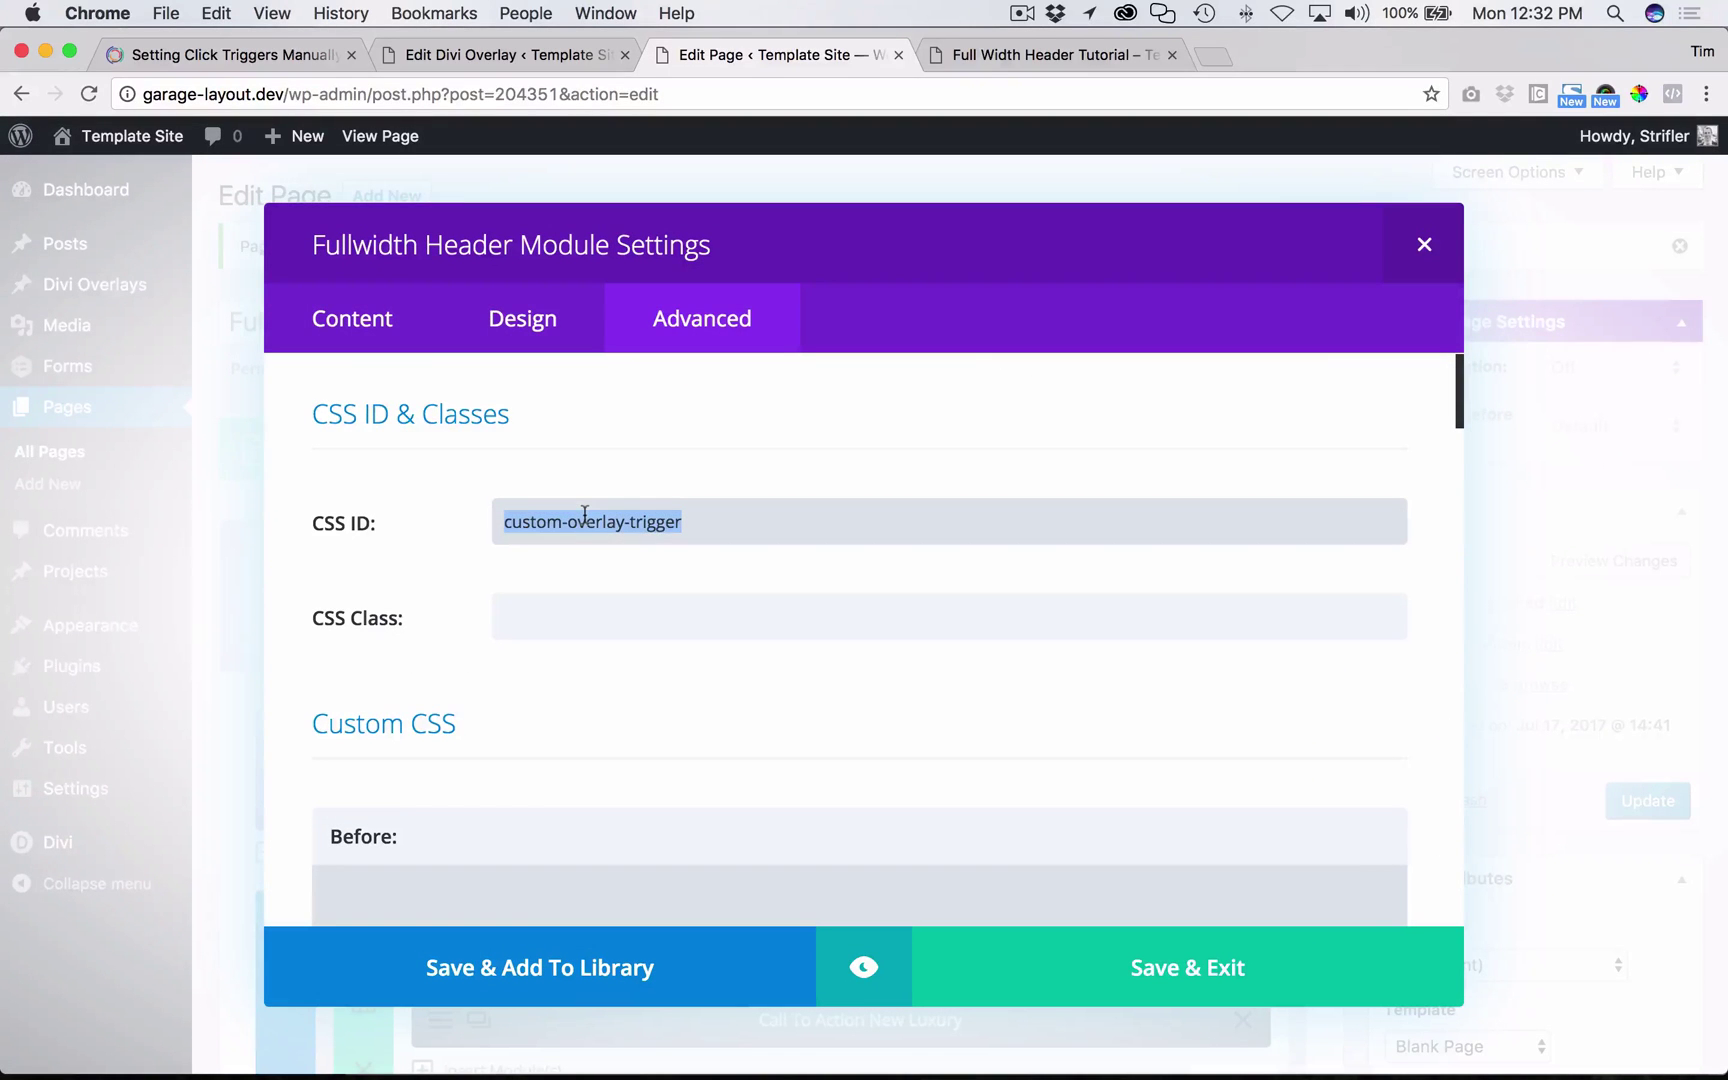
pyautogui.press('super+c')
pyautogui.click(1424, 244)
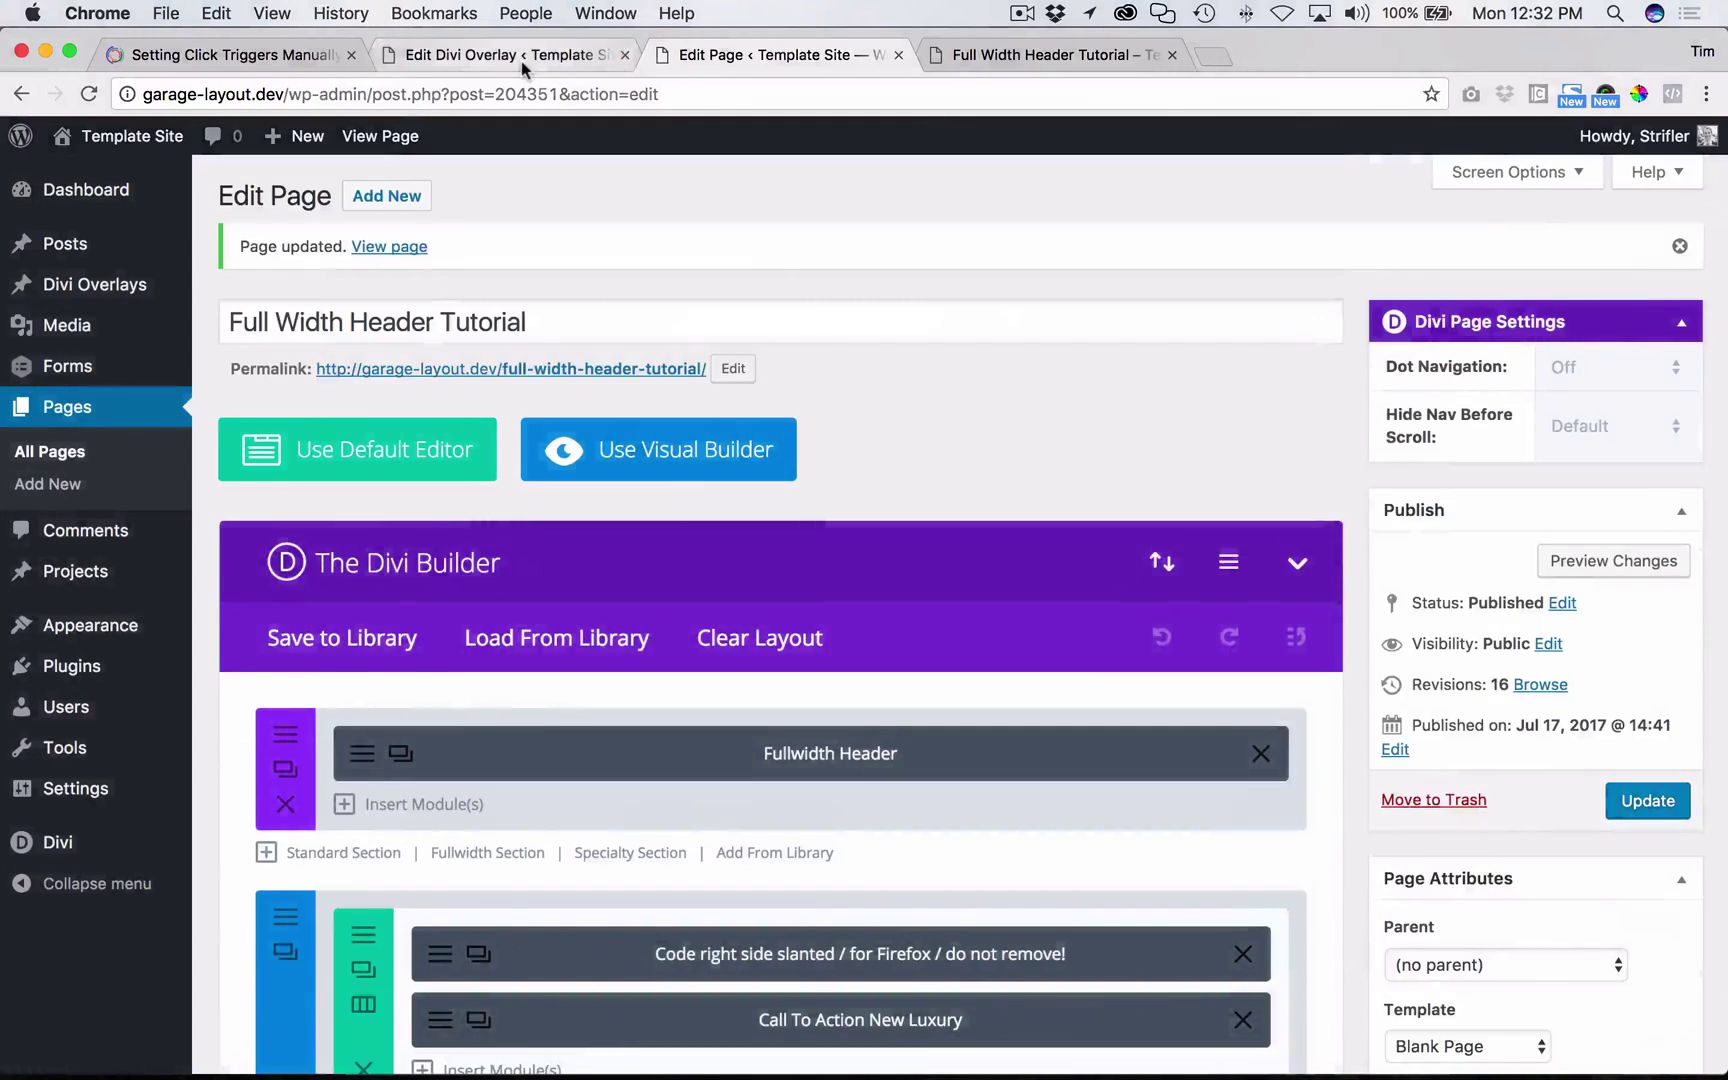
# - Complete the selector in the TextEdit note as #custom-overlay-trigger a.et_pb_button_one by pasting the ID before the class
pyautogui.click(521, 68)
pyautogui.click(1450, 1045)
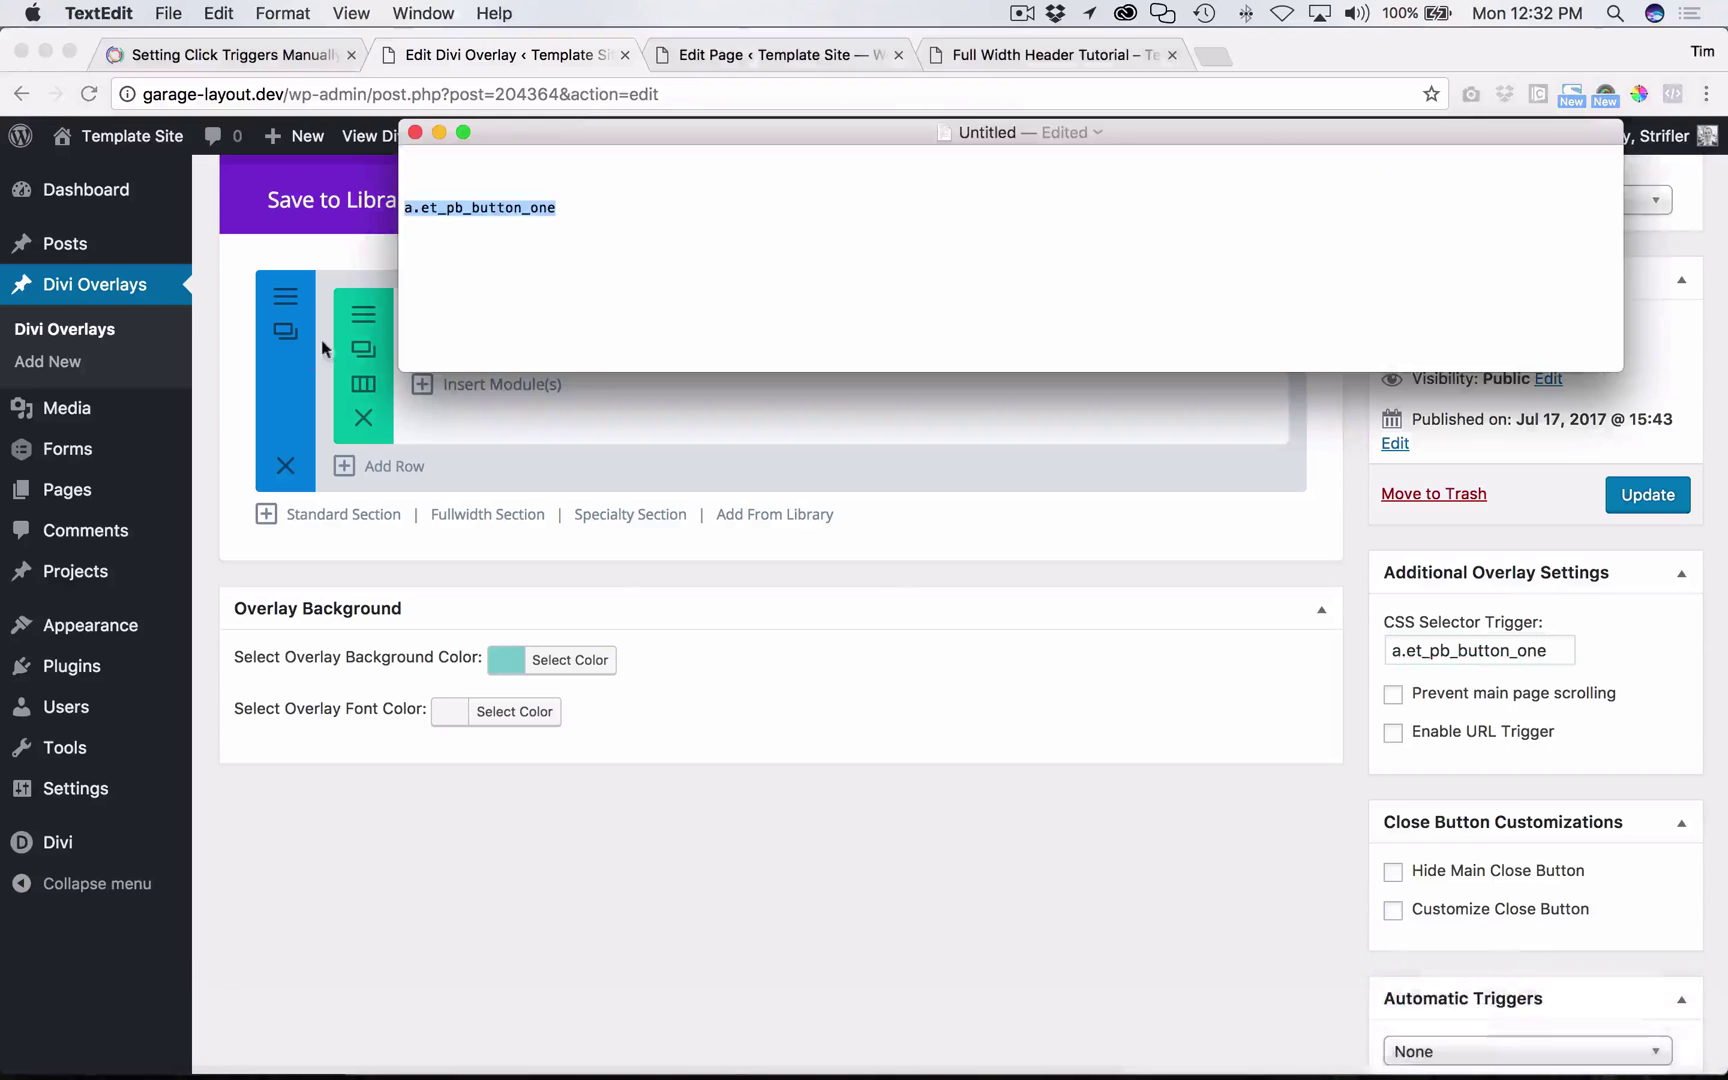
pyautogui.click(448, 266)
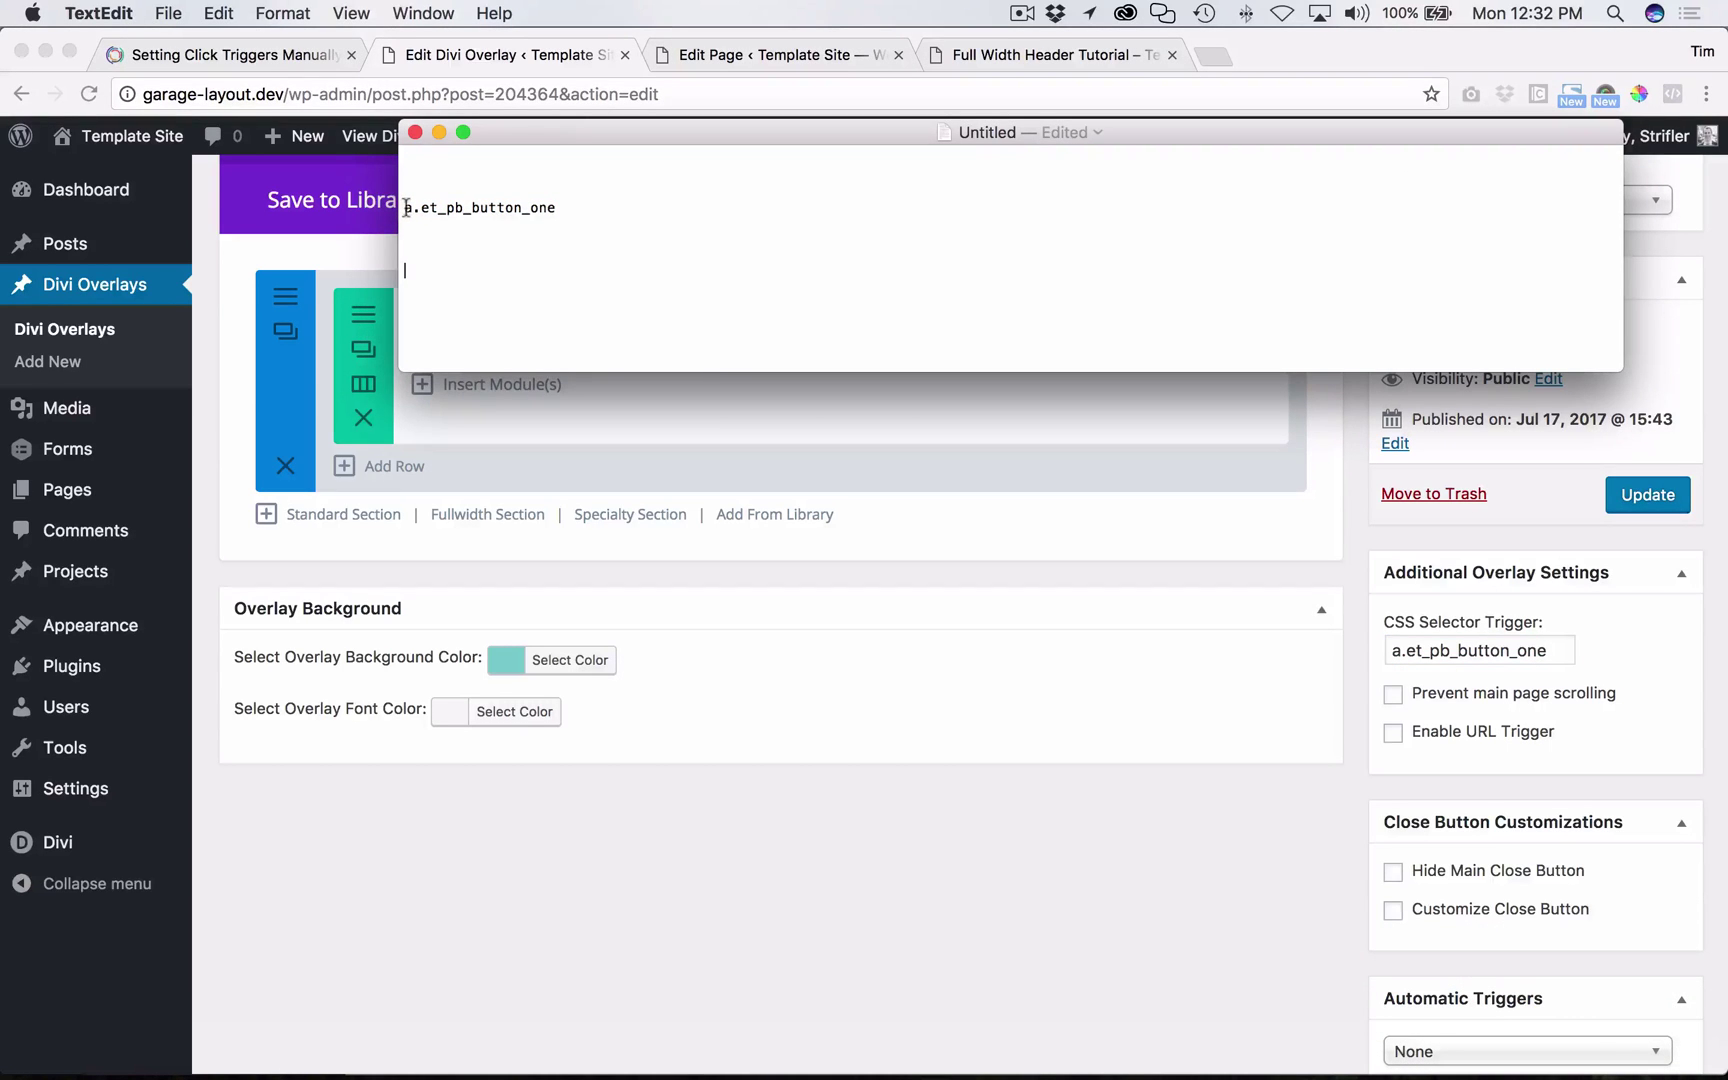
pyautogui.press('super+v')
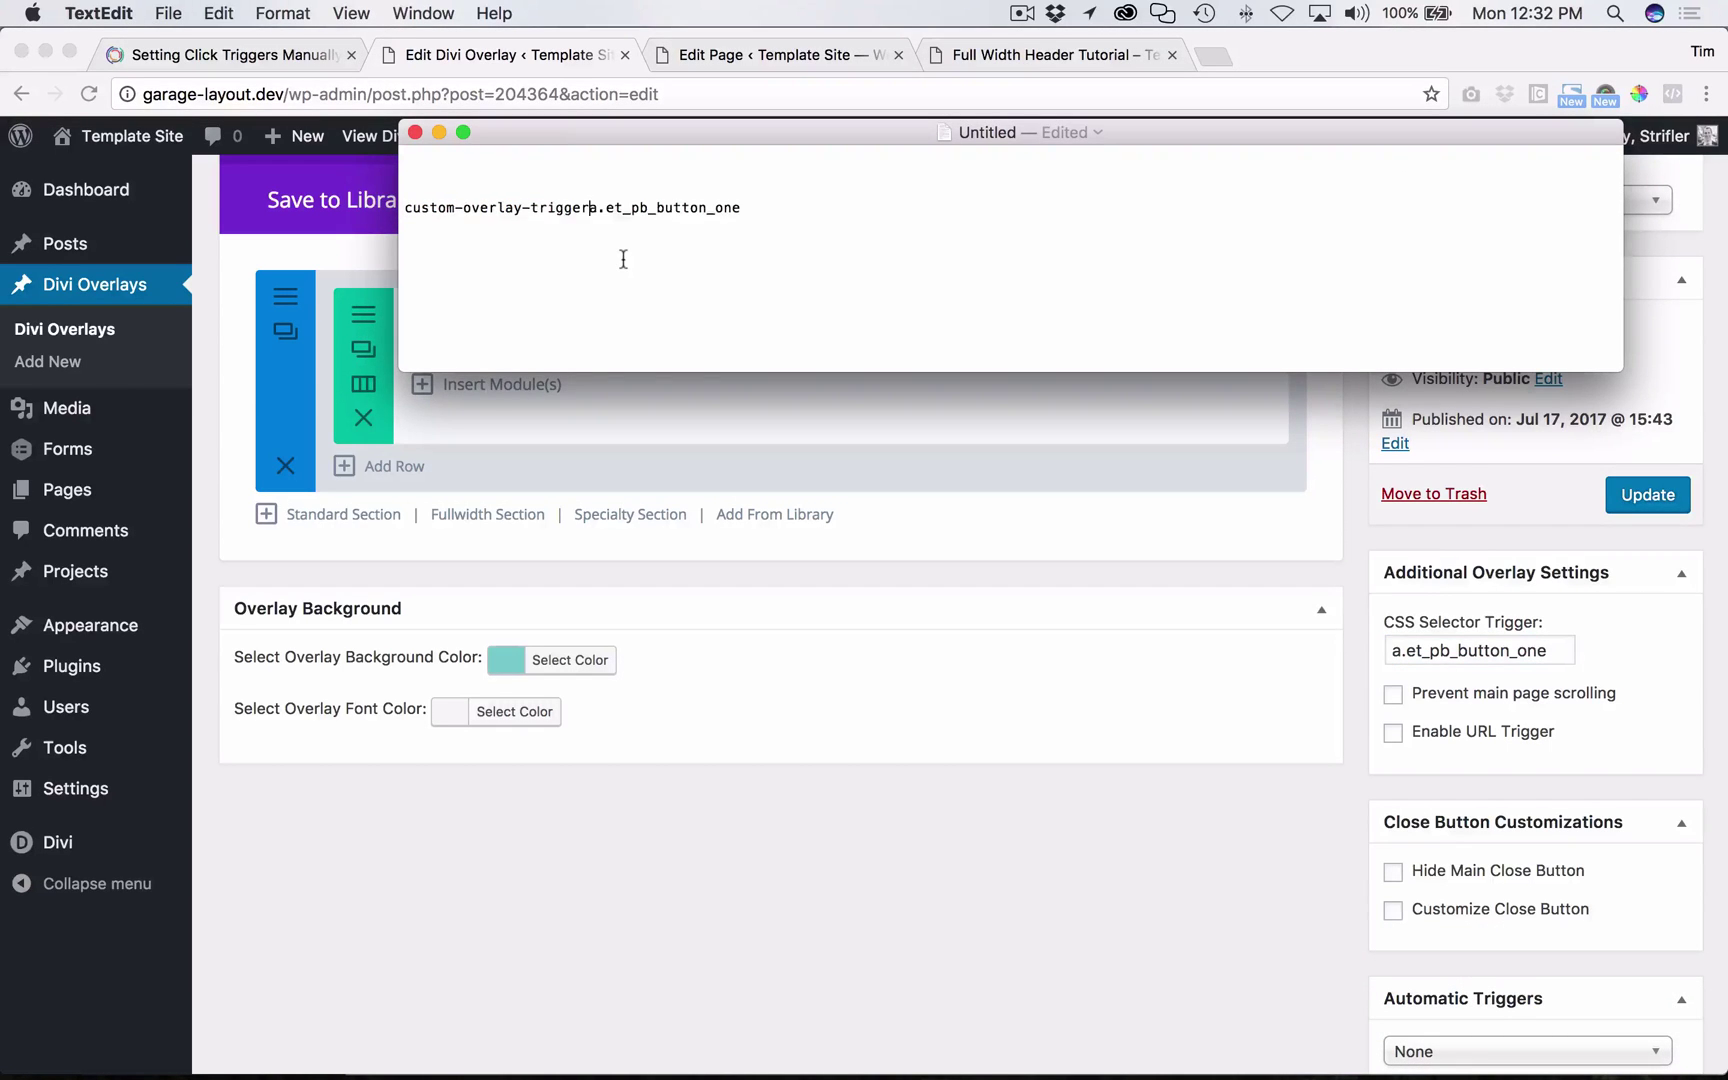
pyautogui.click(412, 210)
pyautogui.write('#')
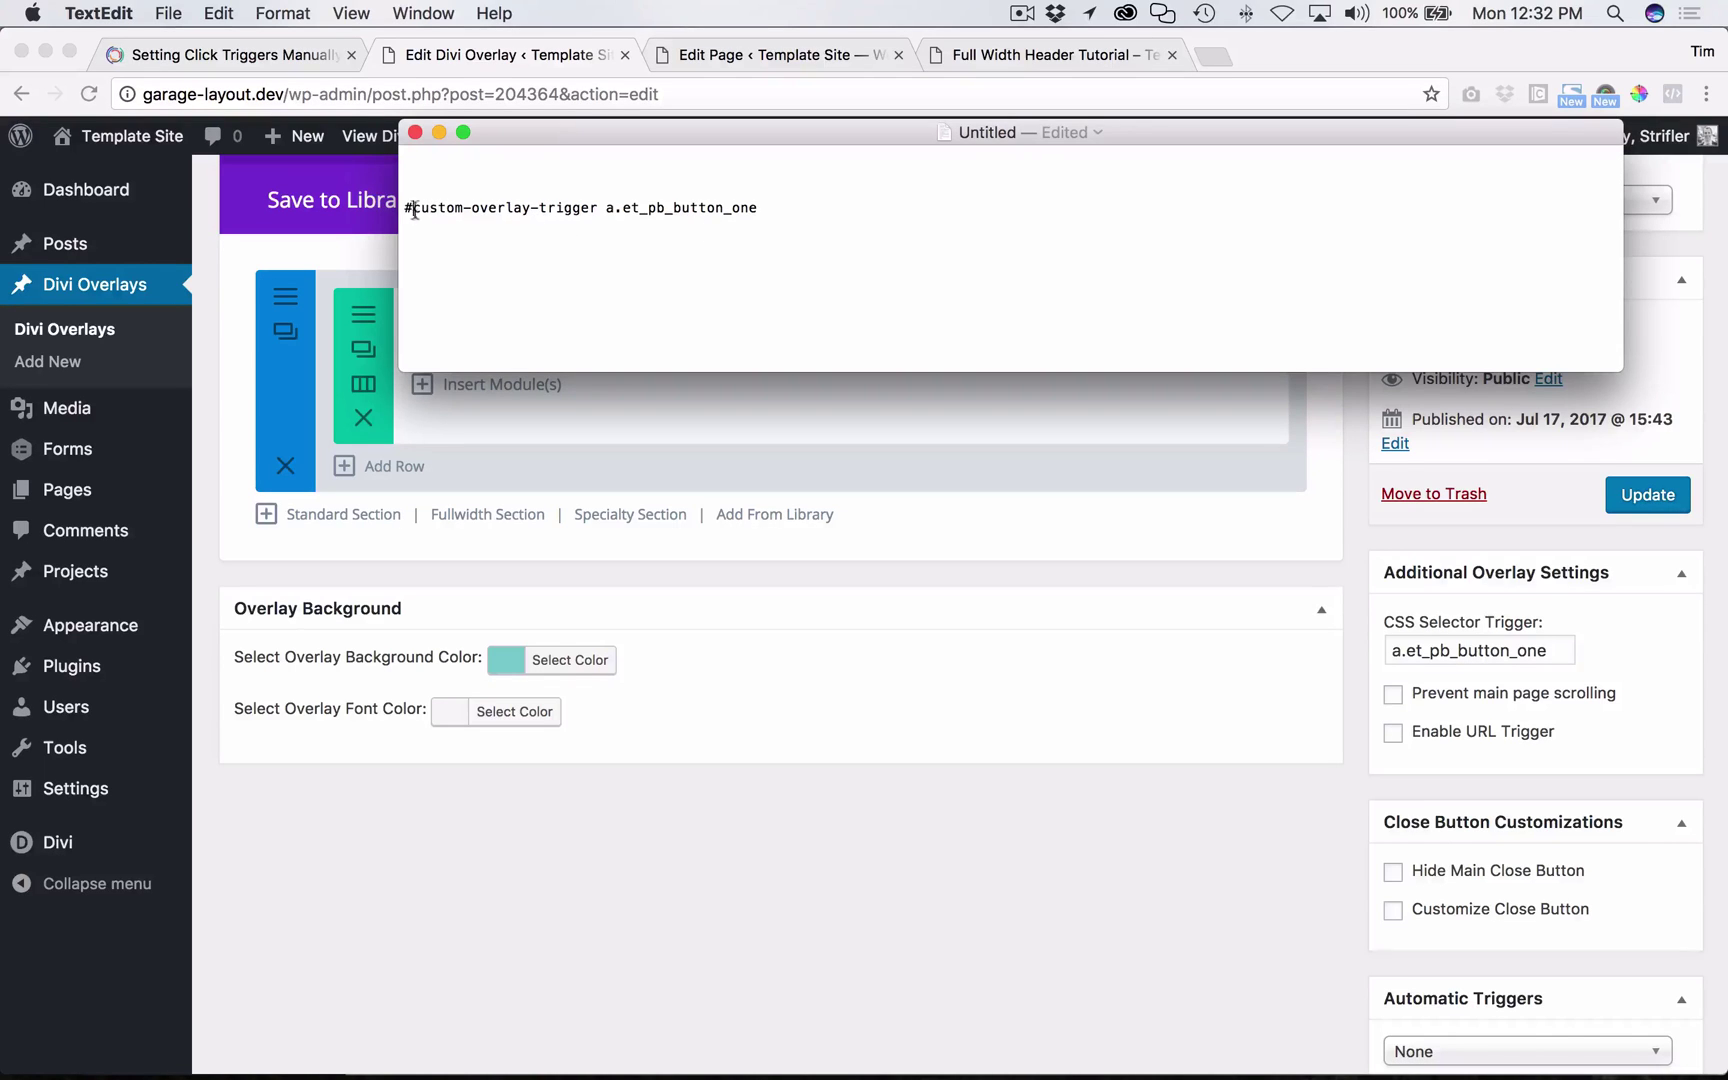
# - Replace the Test Two overlay's CSS Selector Trigger with #custom-overlay-trigger a.et_pb_button_one copied from the note and update the overlay
pyautogui.moveTo(404, 209); pyautogui.dragTo(622, 212)
pyautogui.moveTo(762, 211); pyautogui.dragTo(339, 202)
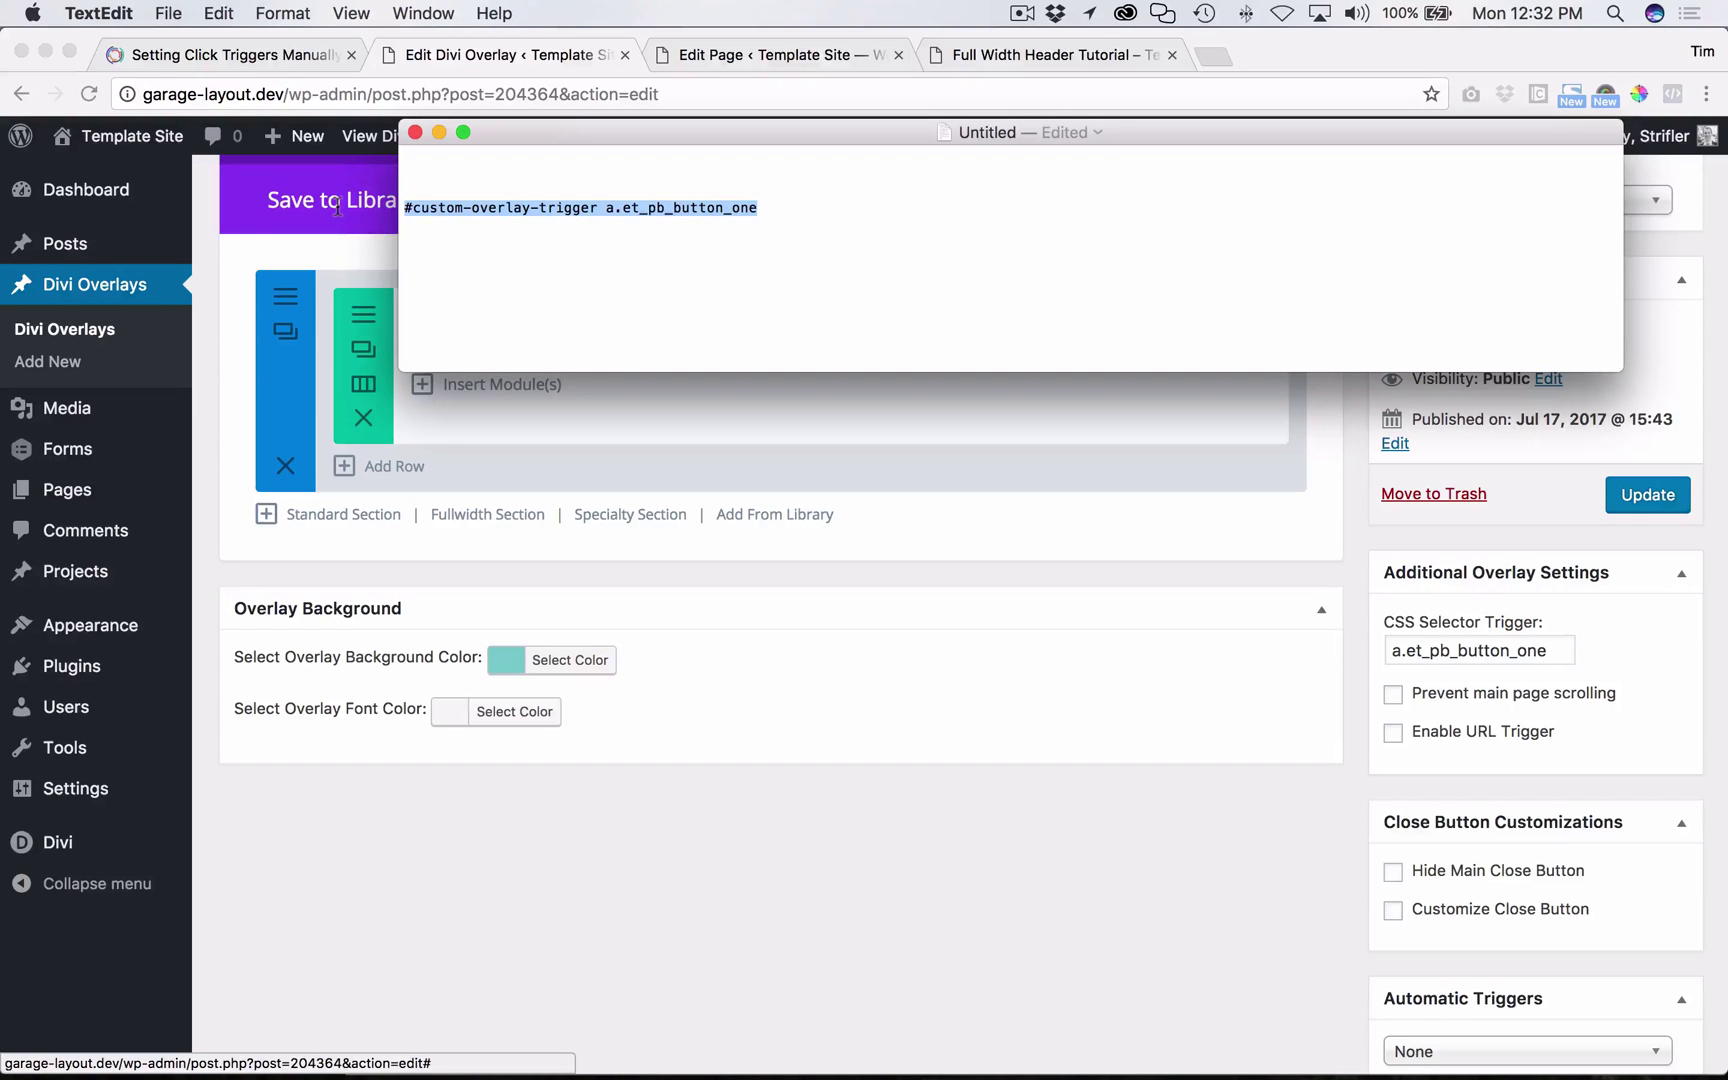
pyautogui.click(1450, 648)
pyautogui.press('super+a')
pyautogui.press('BackSpace')
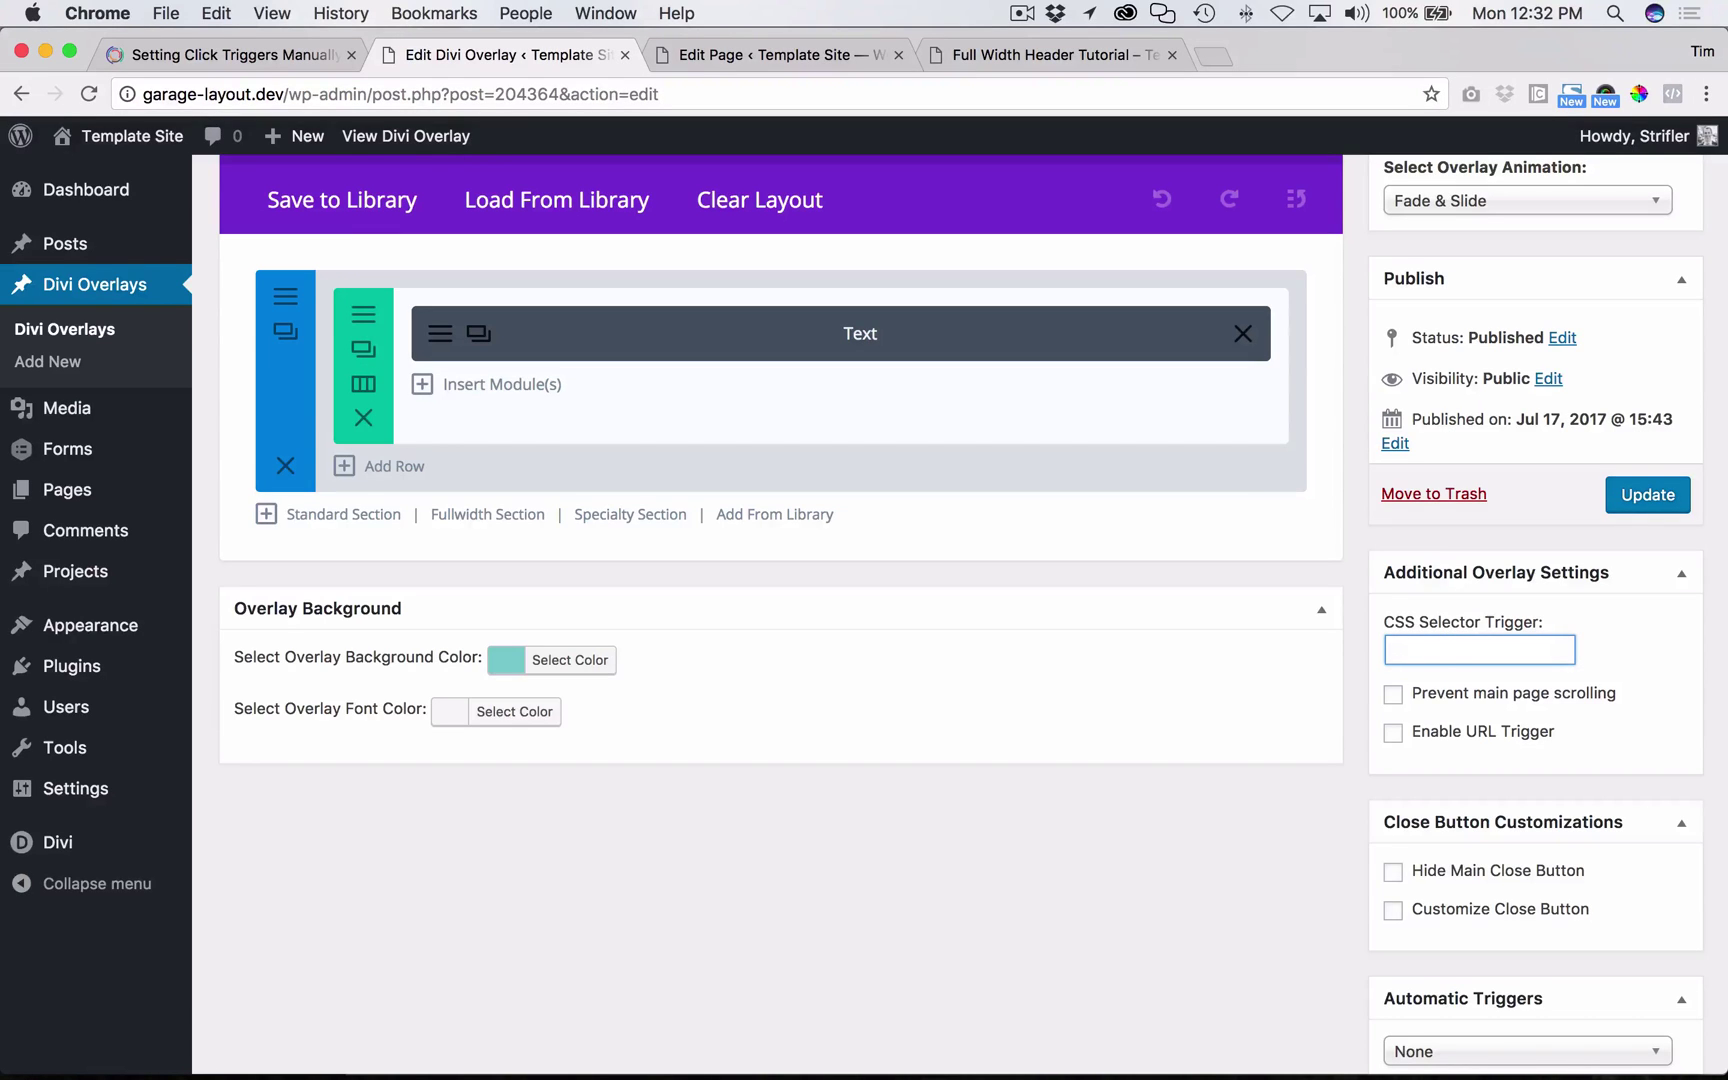
pyautogui.press('super+v')
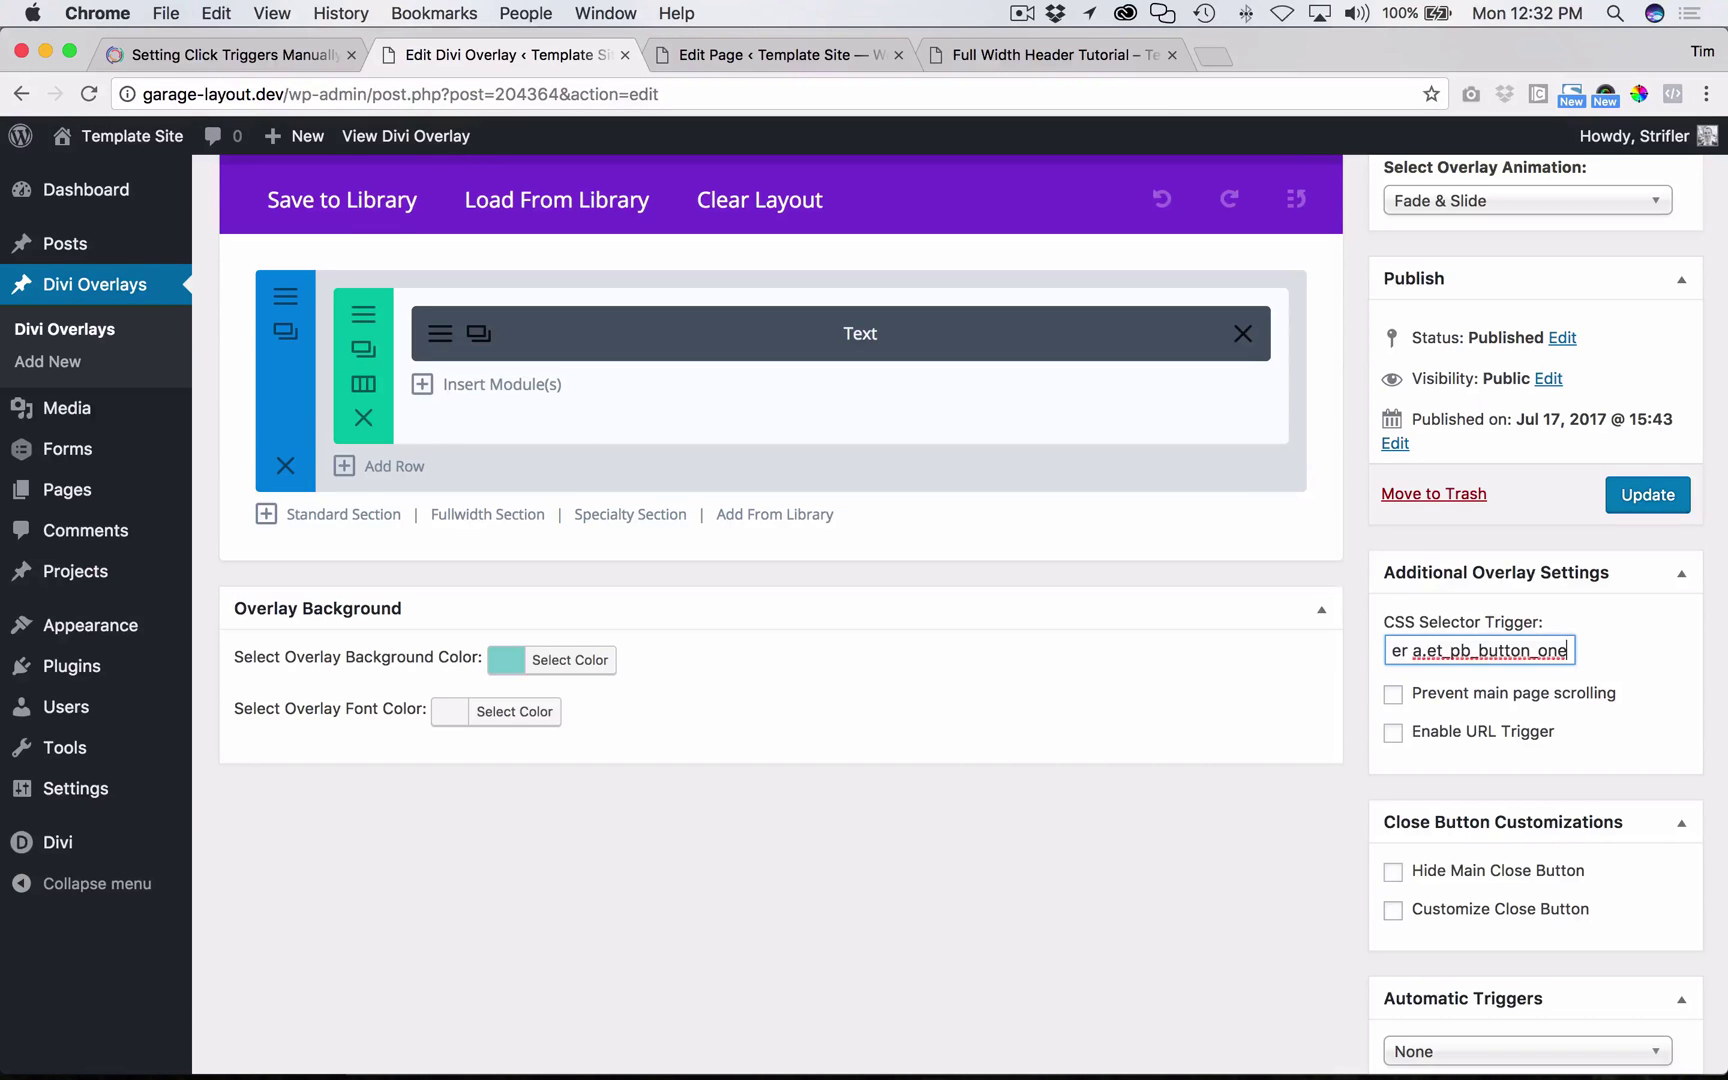
pyautogui.click(1654, 509)
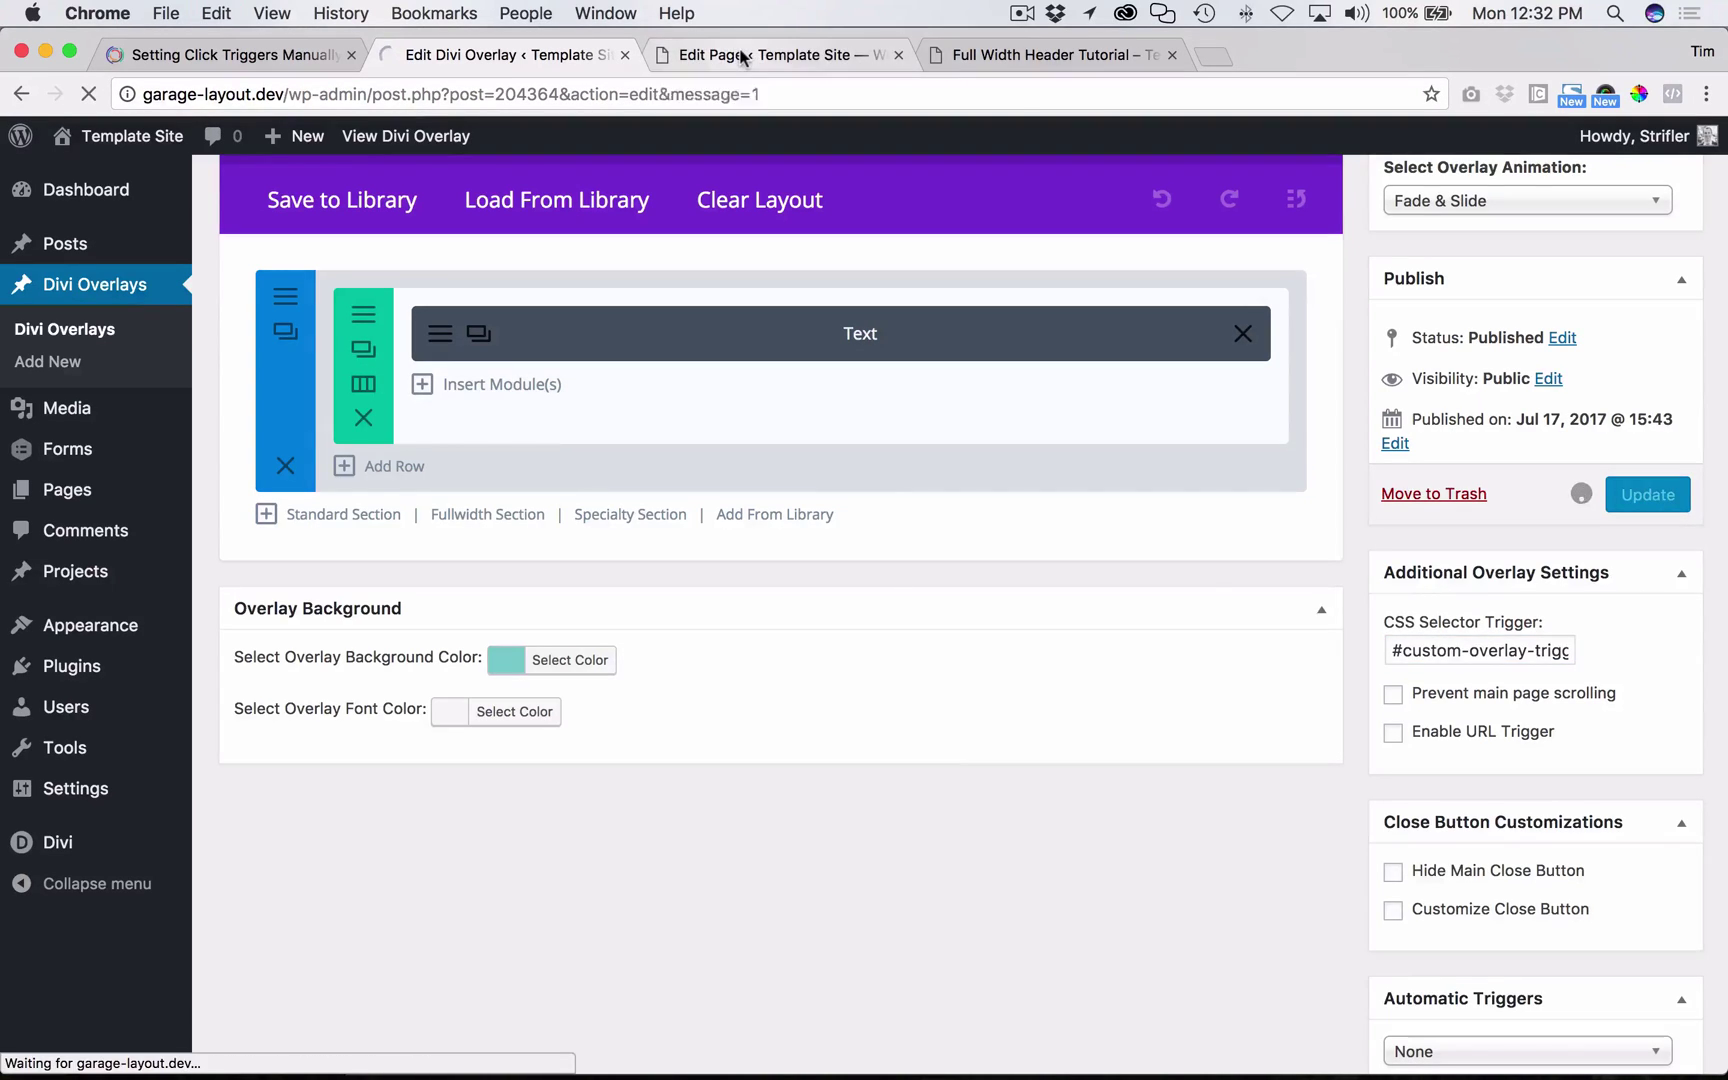
# - Update the Full Width Header Tutorial page and return to the Divi Overlay editor
pyautogui.click(741, 58)
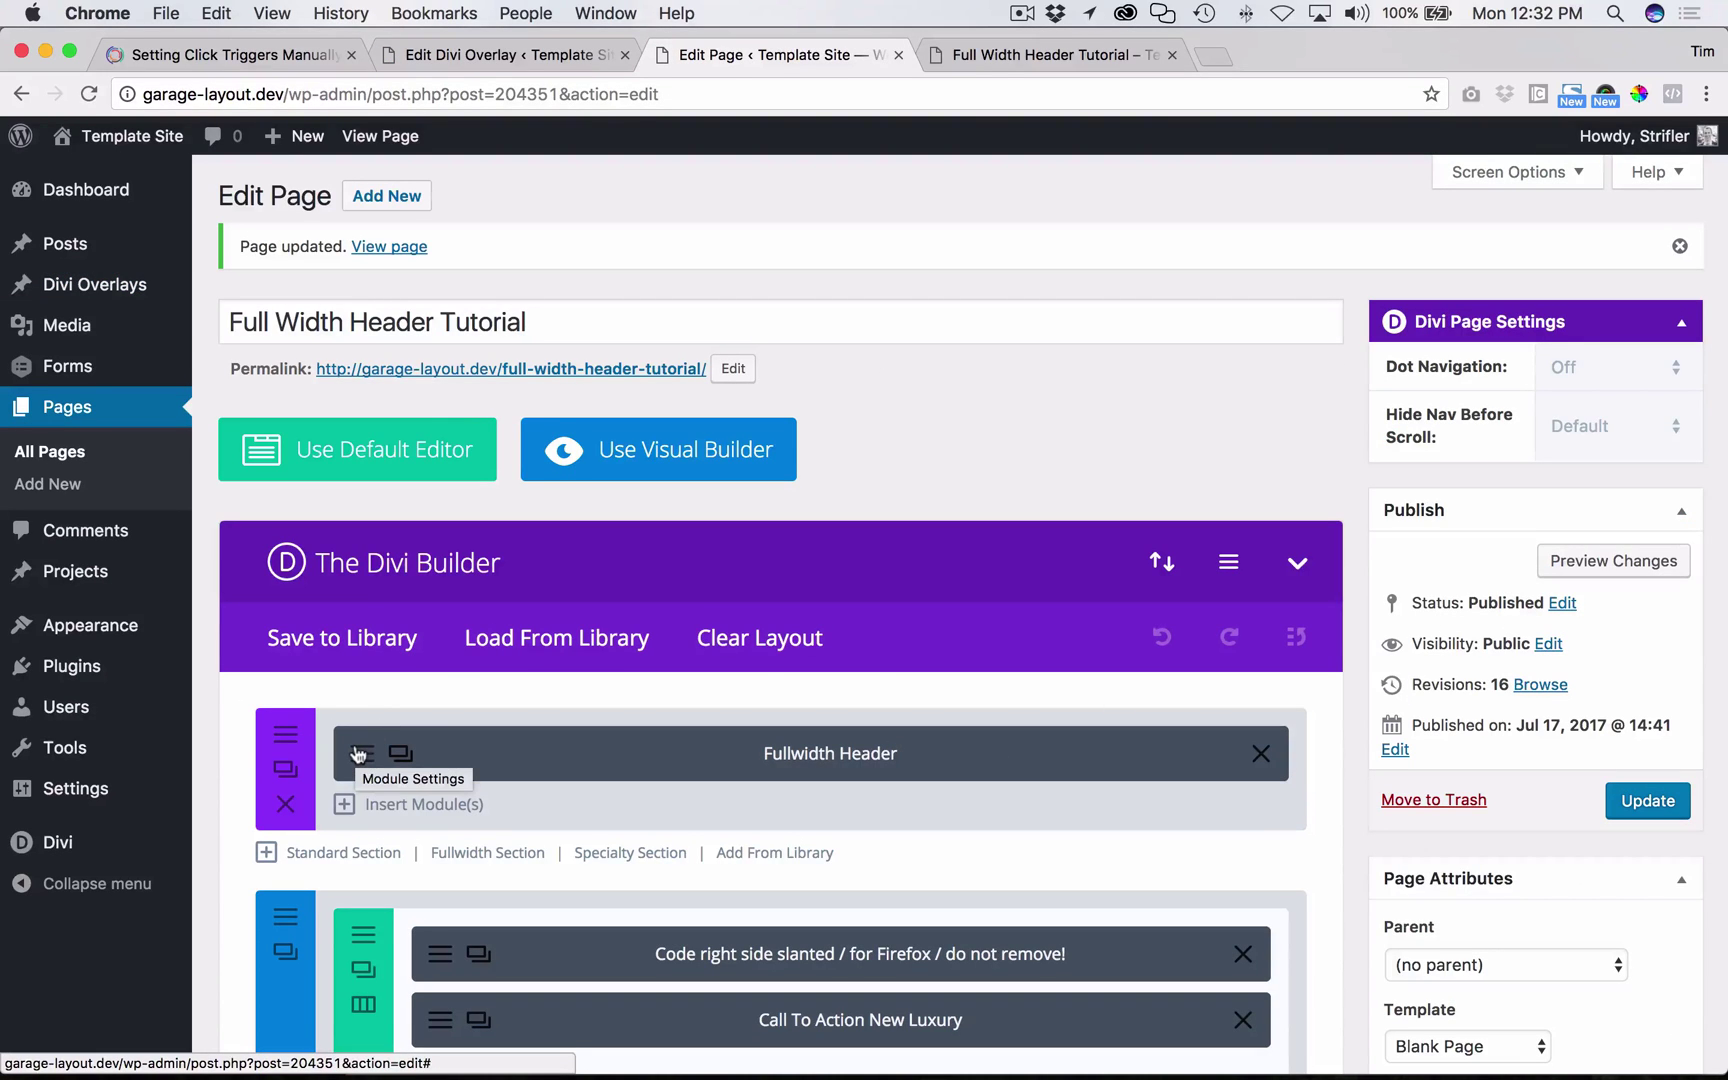
pyautogui.click(1688, 808)
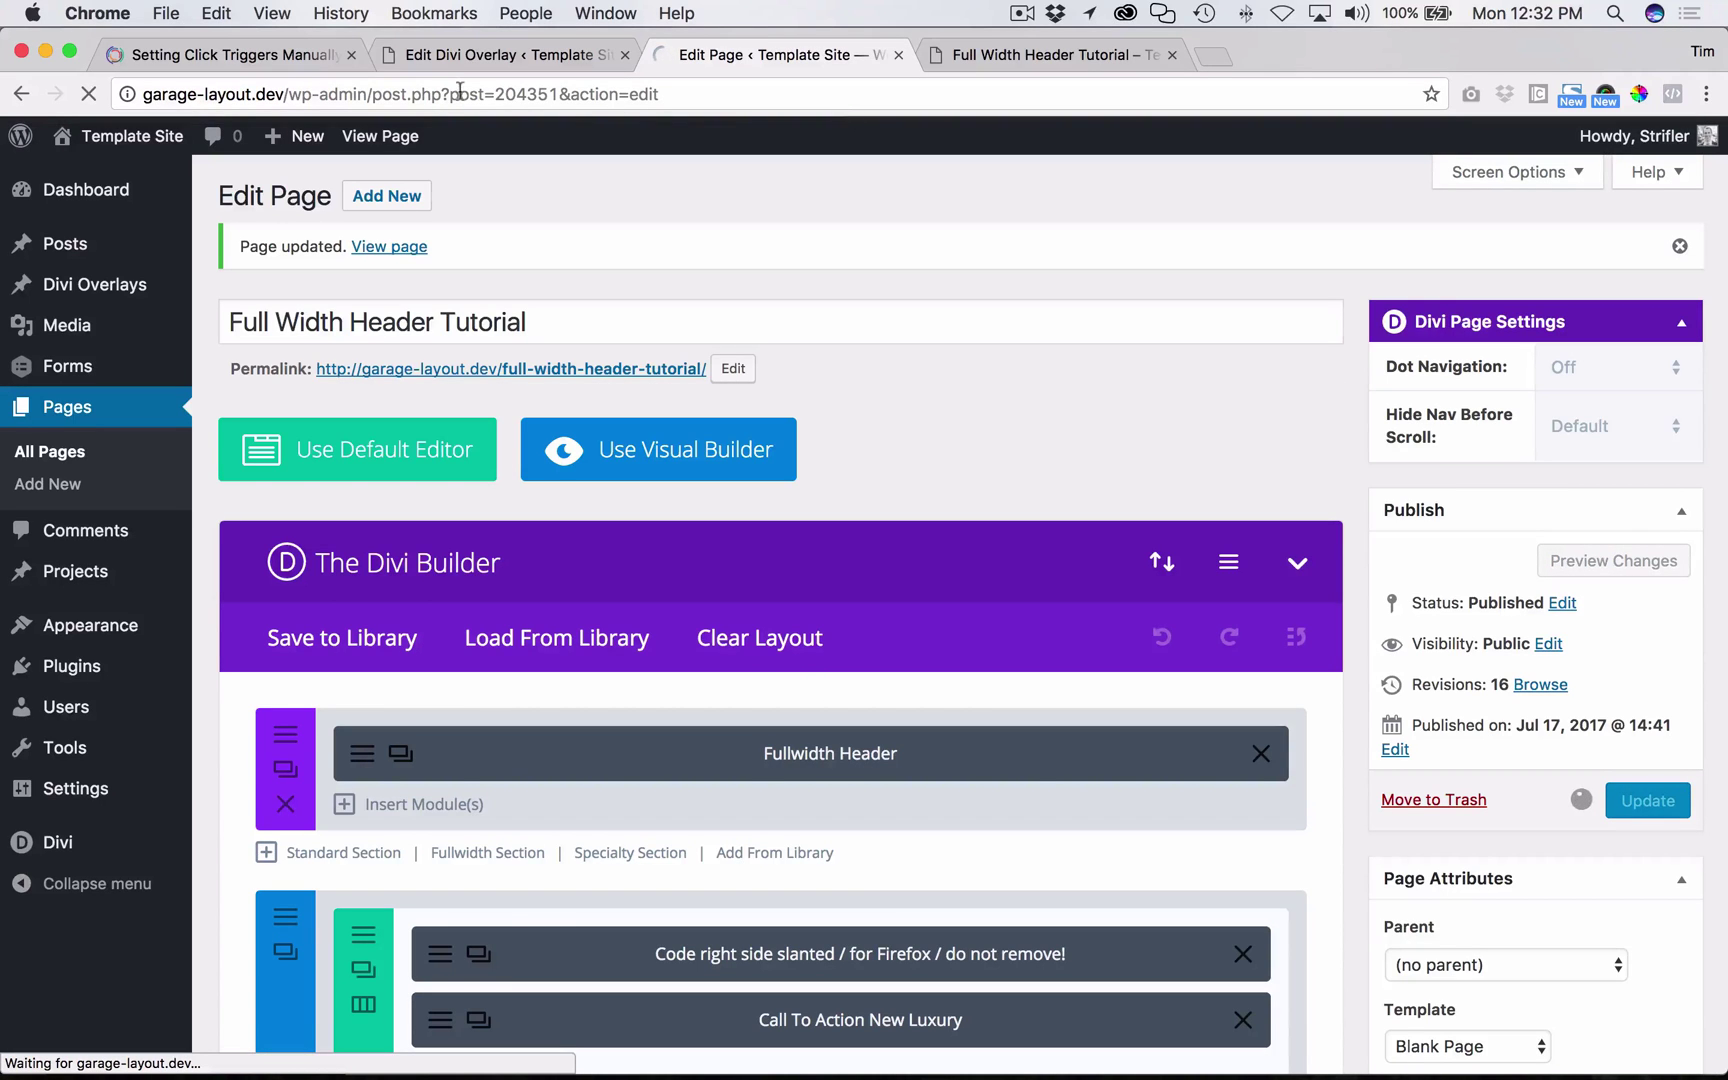
pyautogui.click(459, 55)
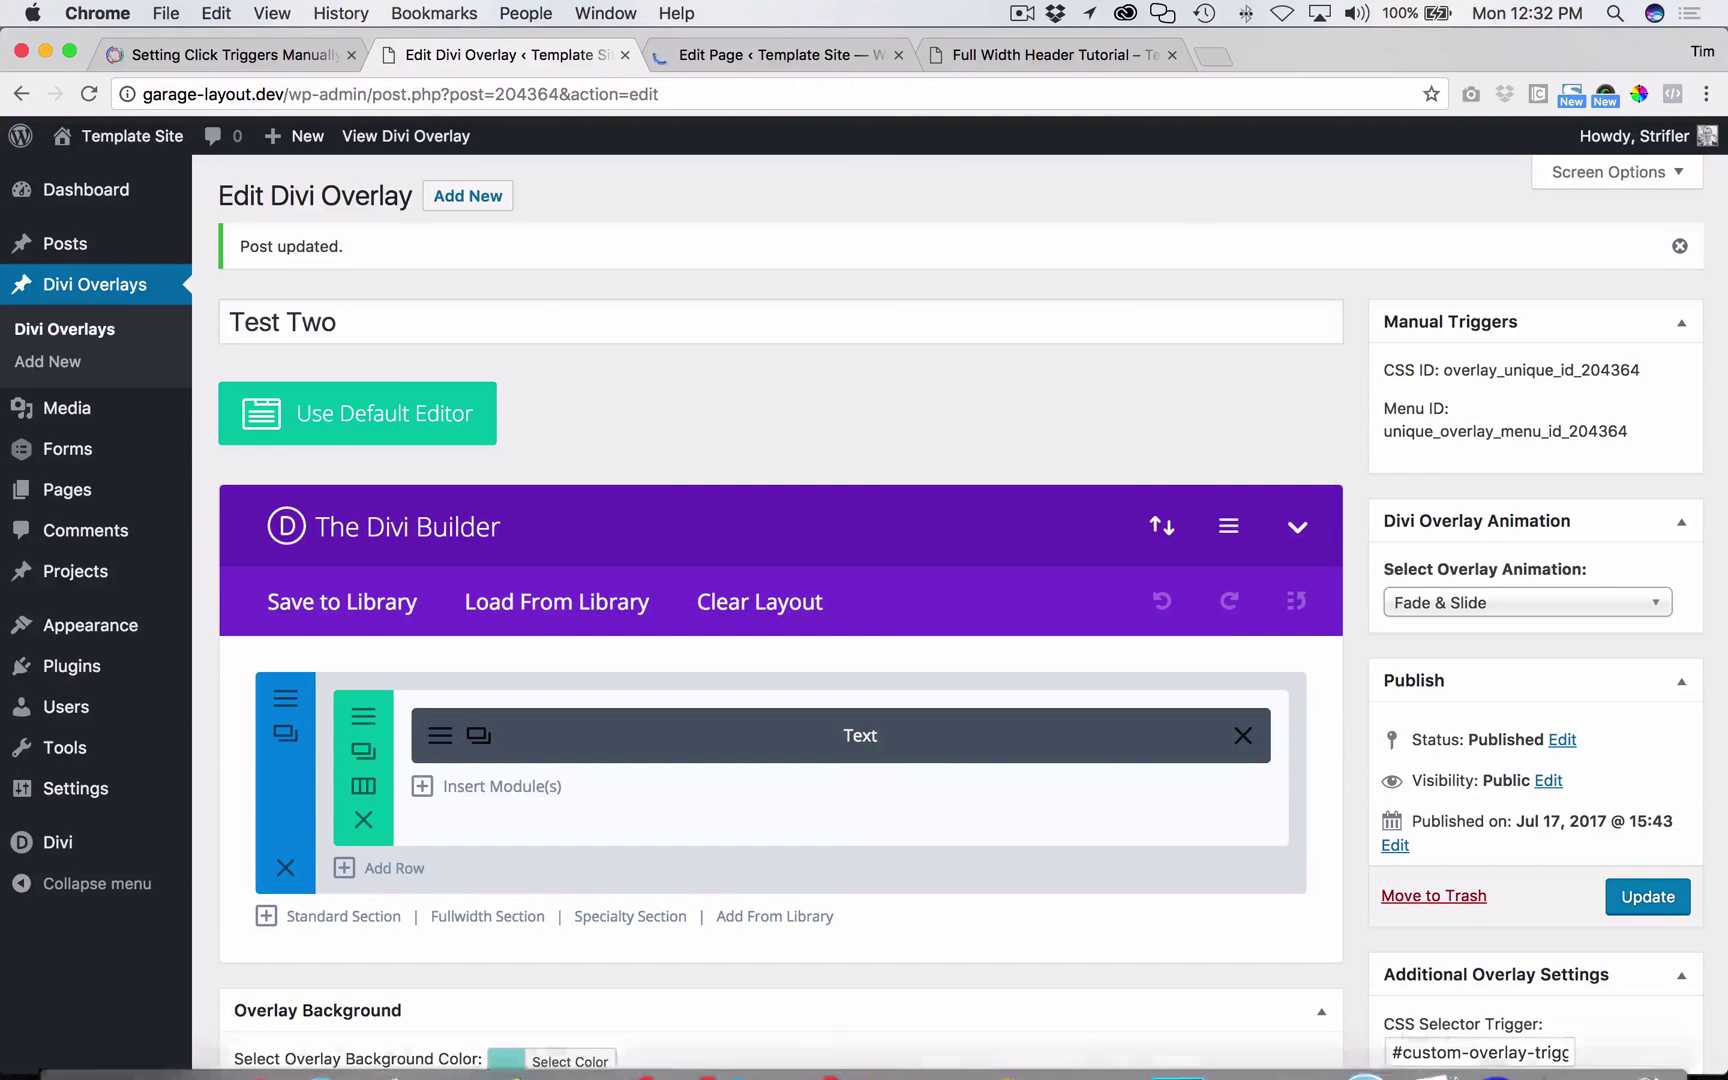
# - Highlight the #custom-overlay-trigger part of the selector in the TextEdit note and return to the overlay editor
pyautogui.click(1424, 1041)
pyautogui.click(476, 207)
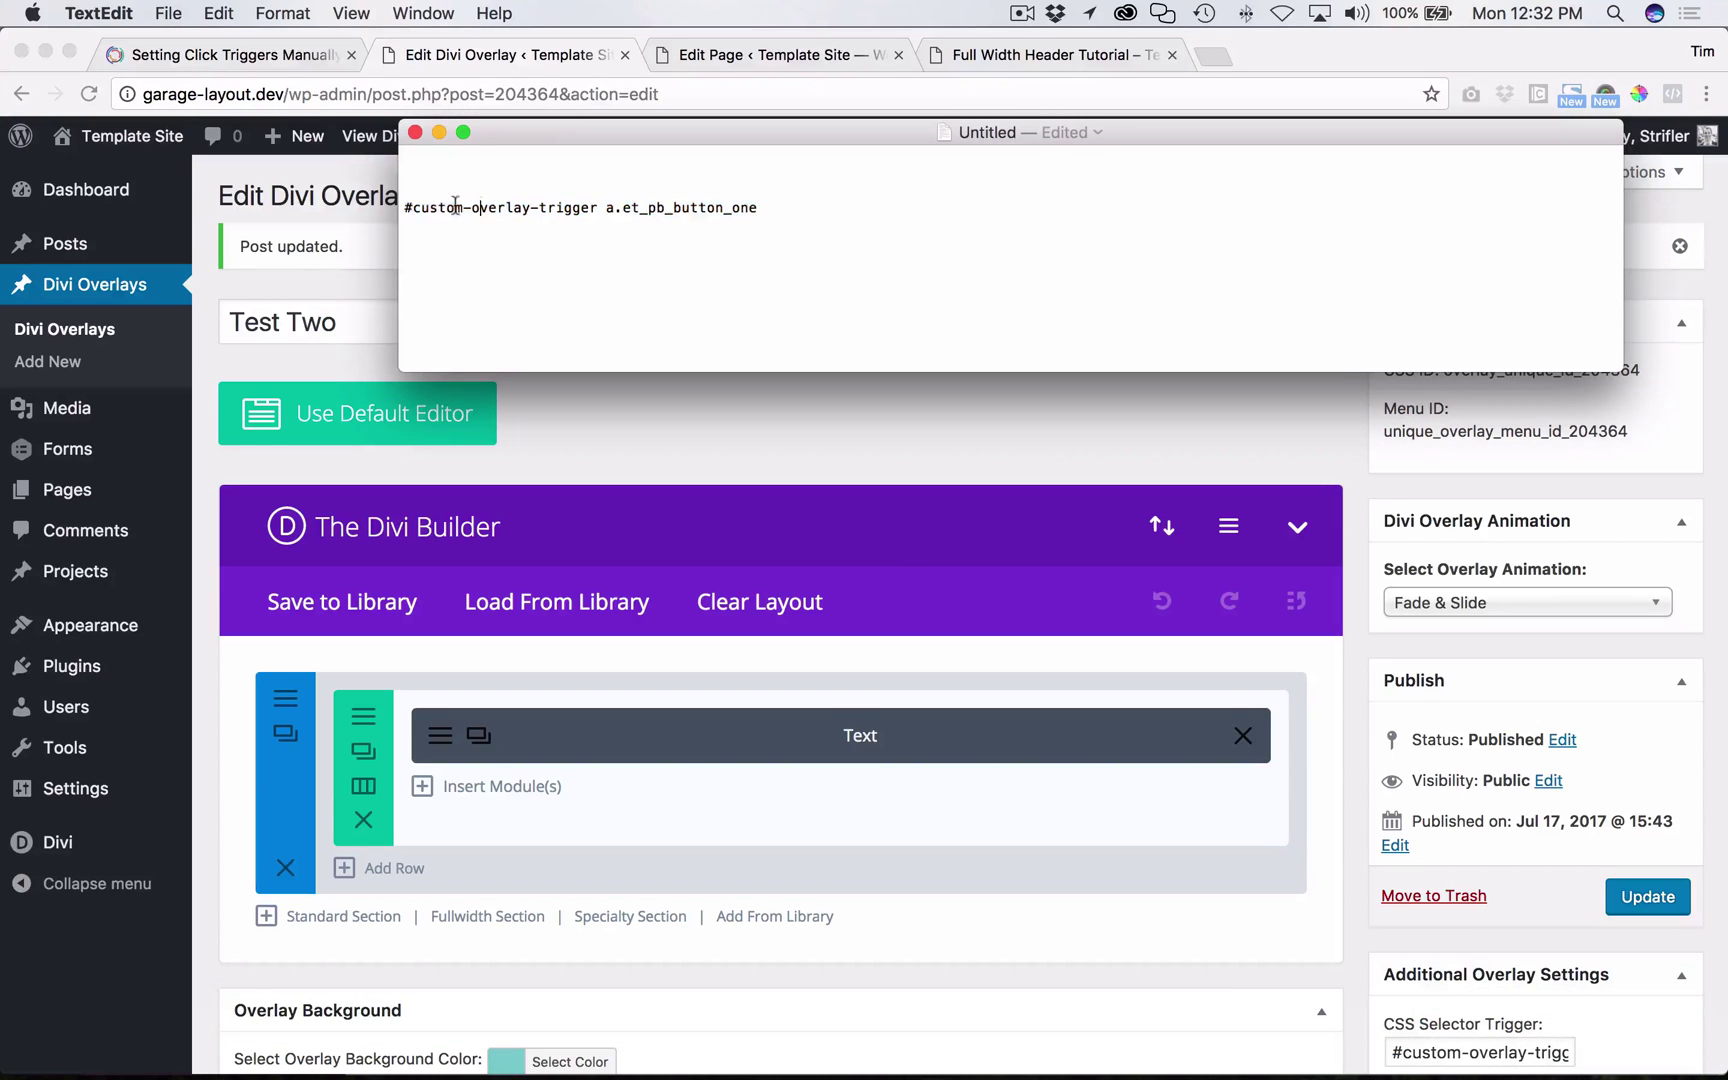
pyautogui.moveTo(407, 208); pyautogui.dragTo(591, 208)
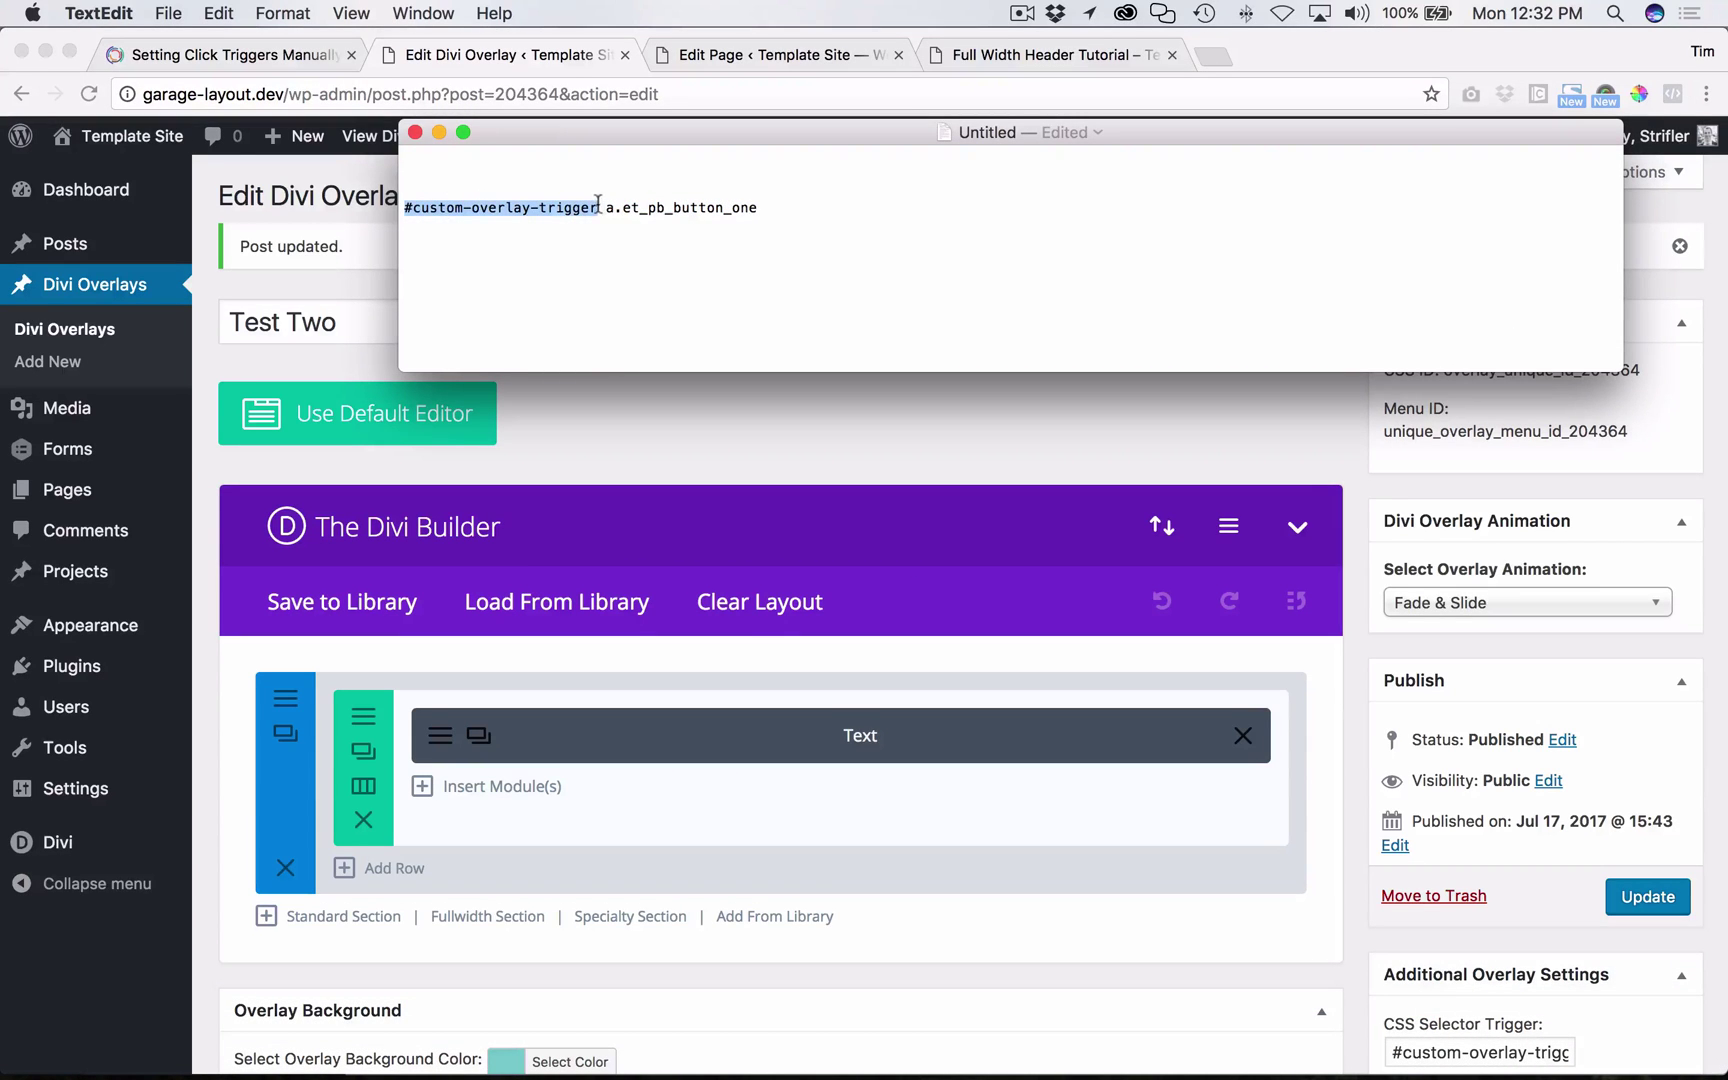
pyautogui.click(645, 245)
pyautogui.click(716, 433)
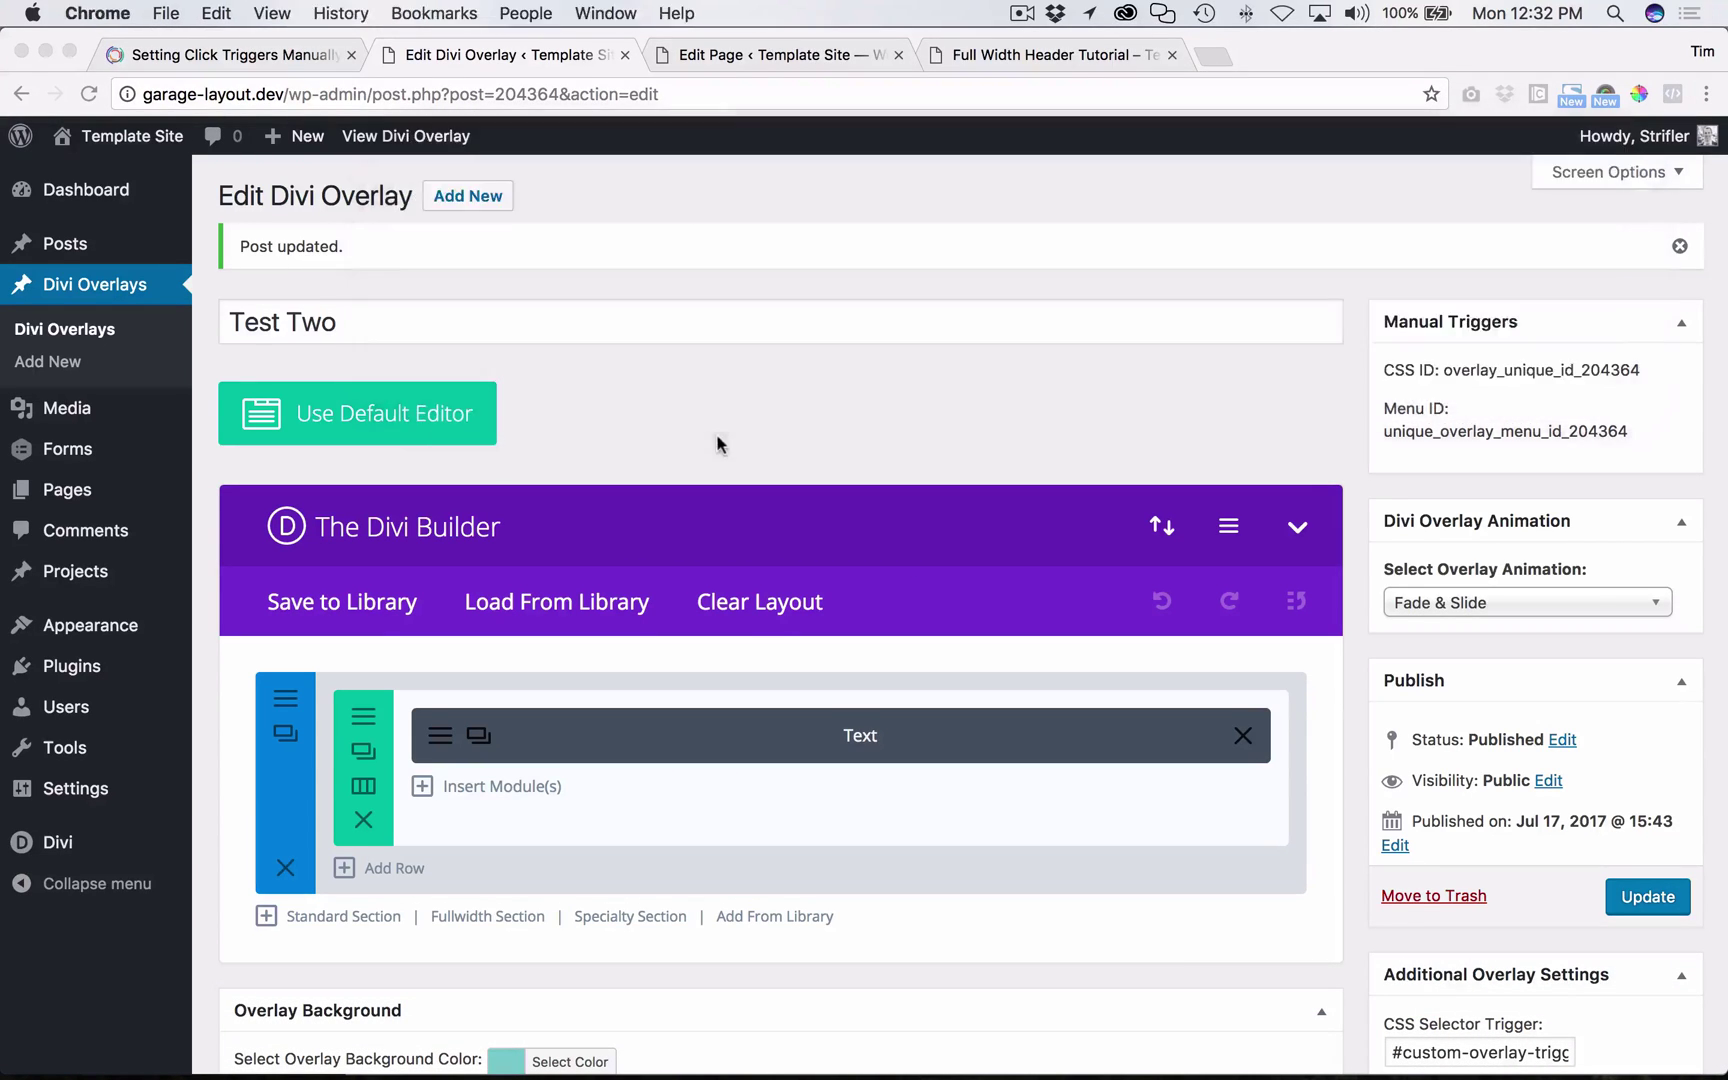
# - Examine the Full Width Header Module selectors in the Divi Life click trigger article and compare them with the TextEdit note
pyautogui.click(317, 66)
pyautogui.scroll(-20, 740, 720)
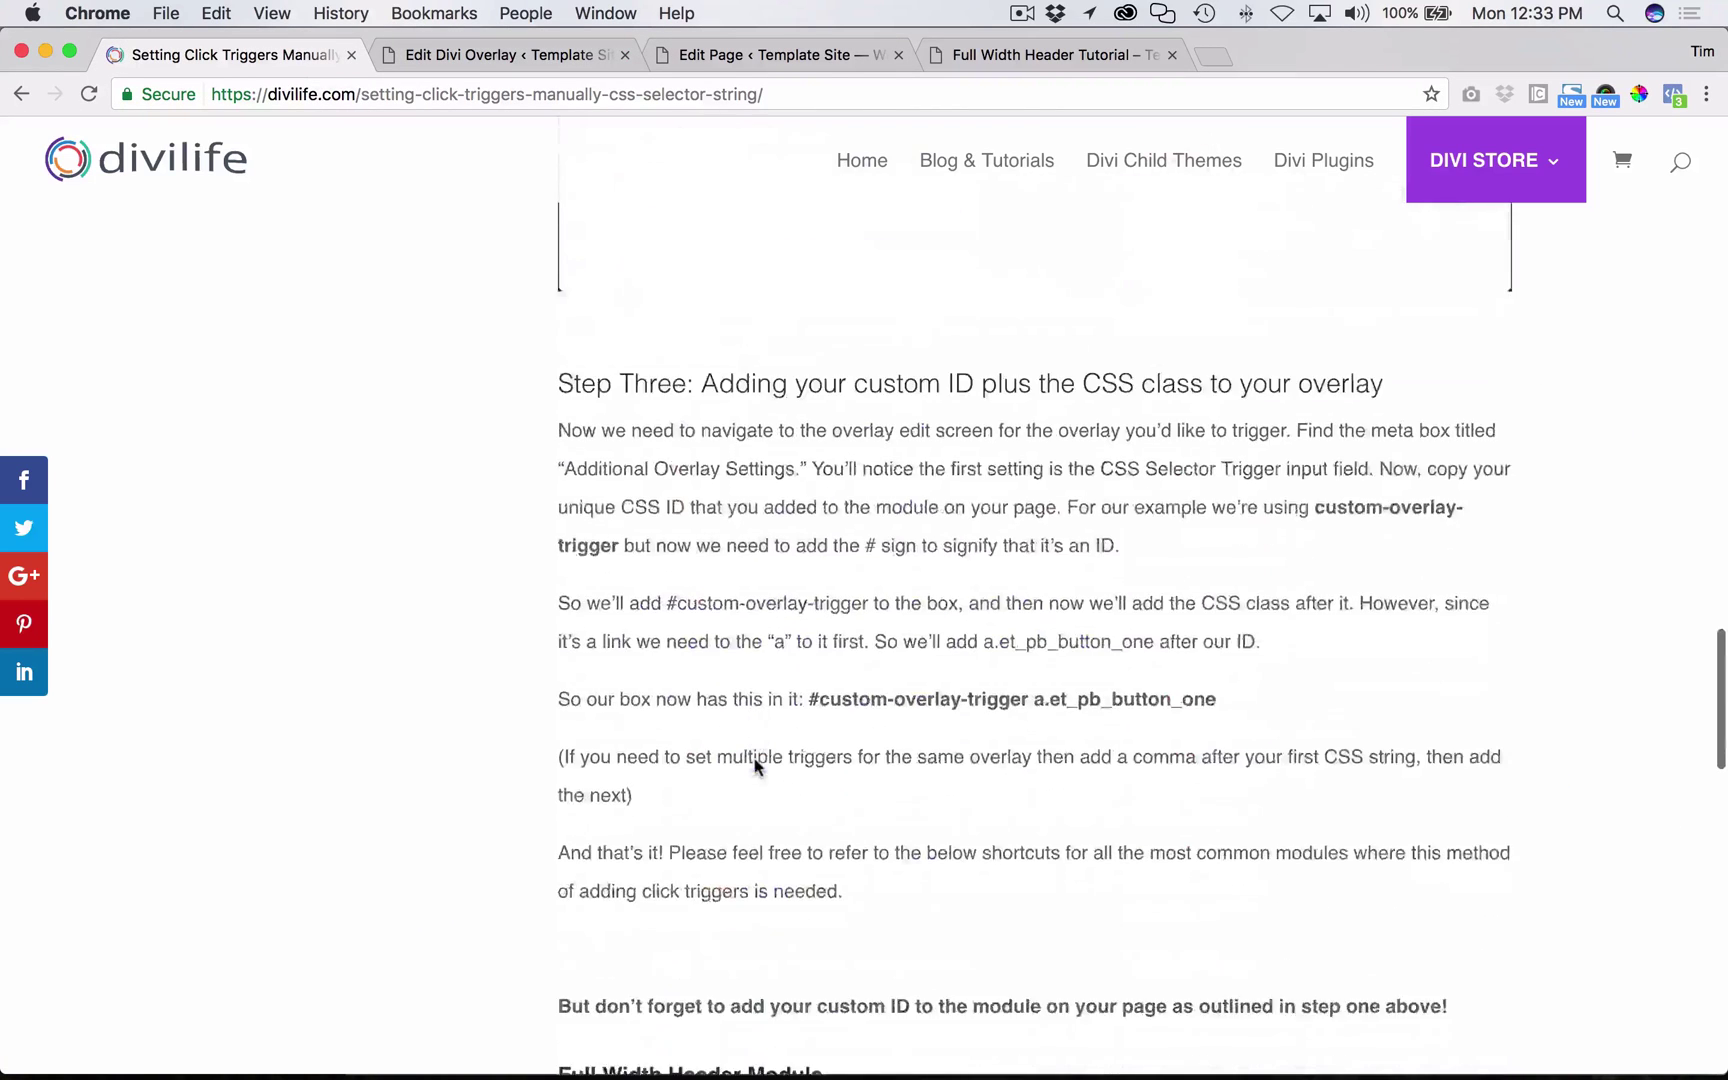
pyautogui.scroll(10, 760, 724)
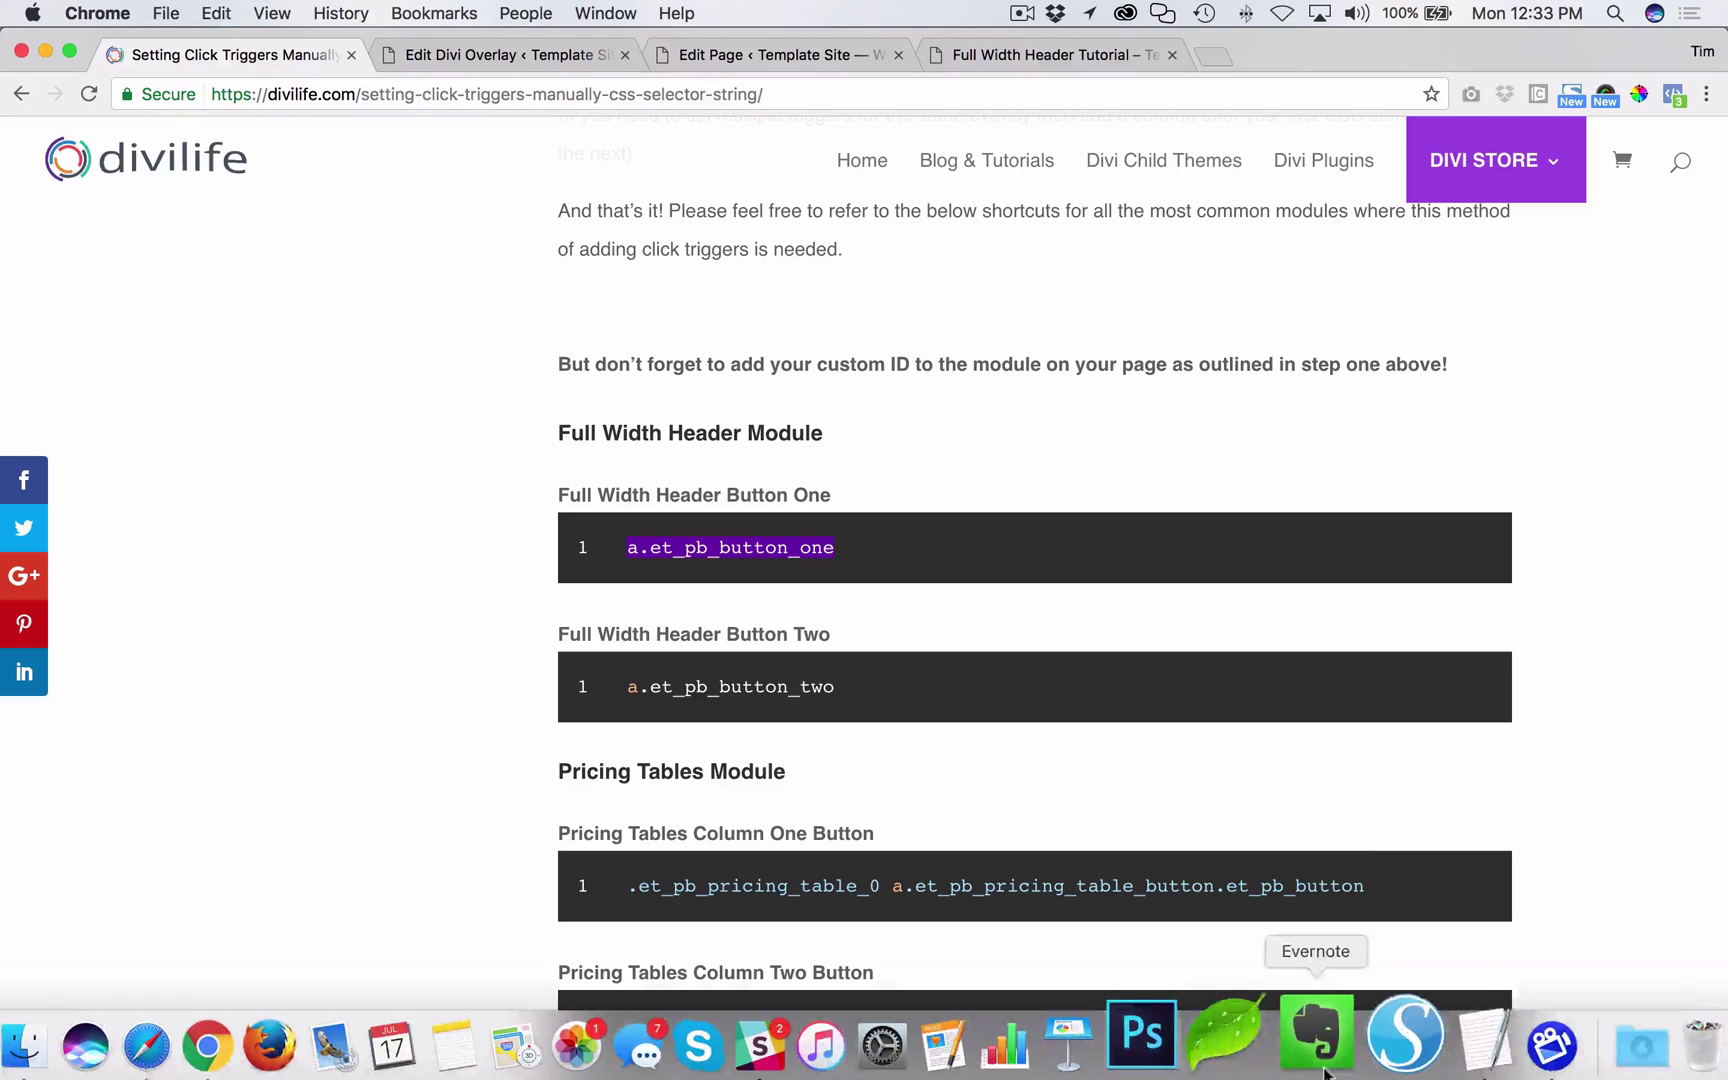
pyautogui.click(1420, 1030)
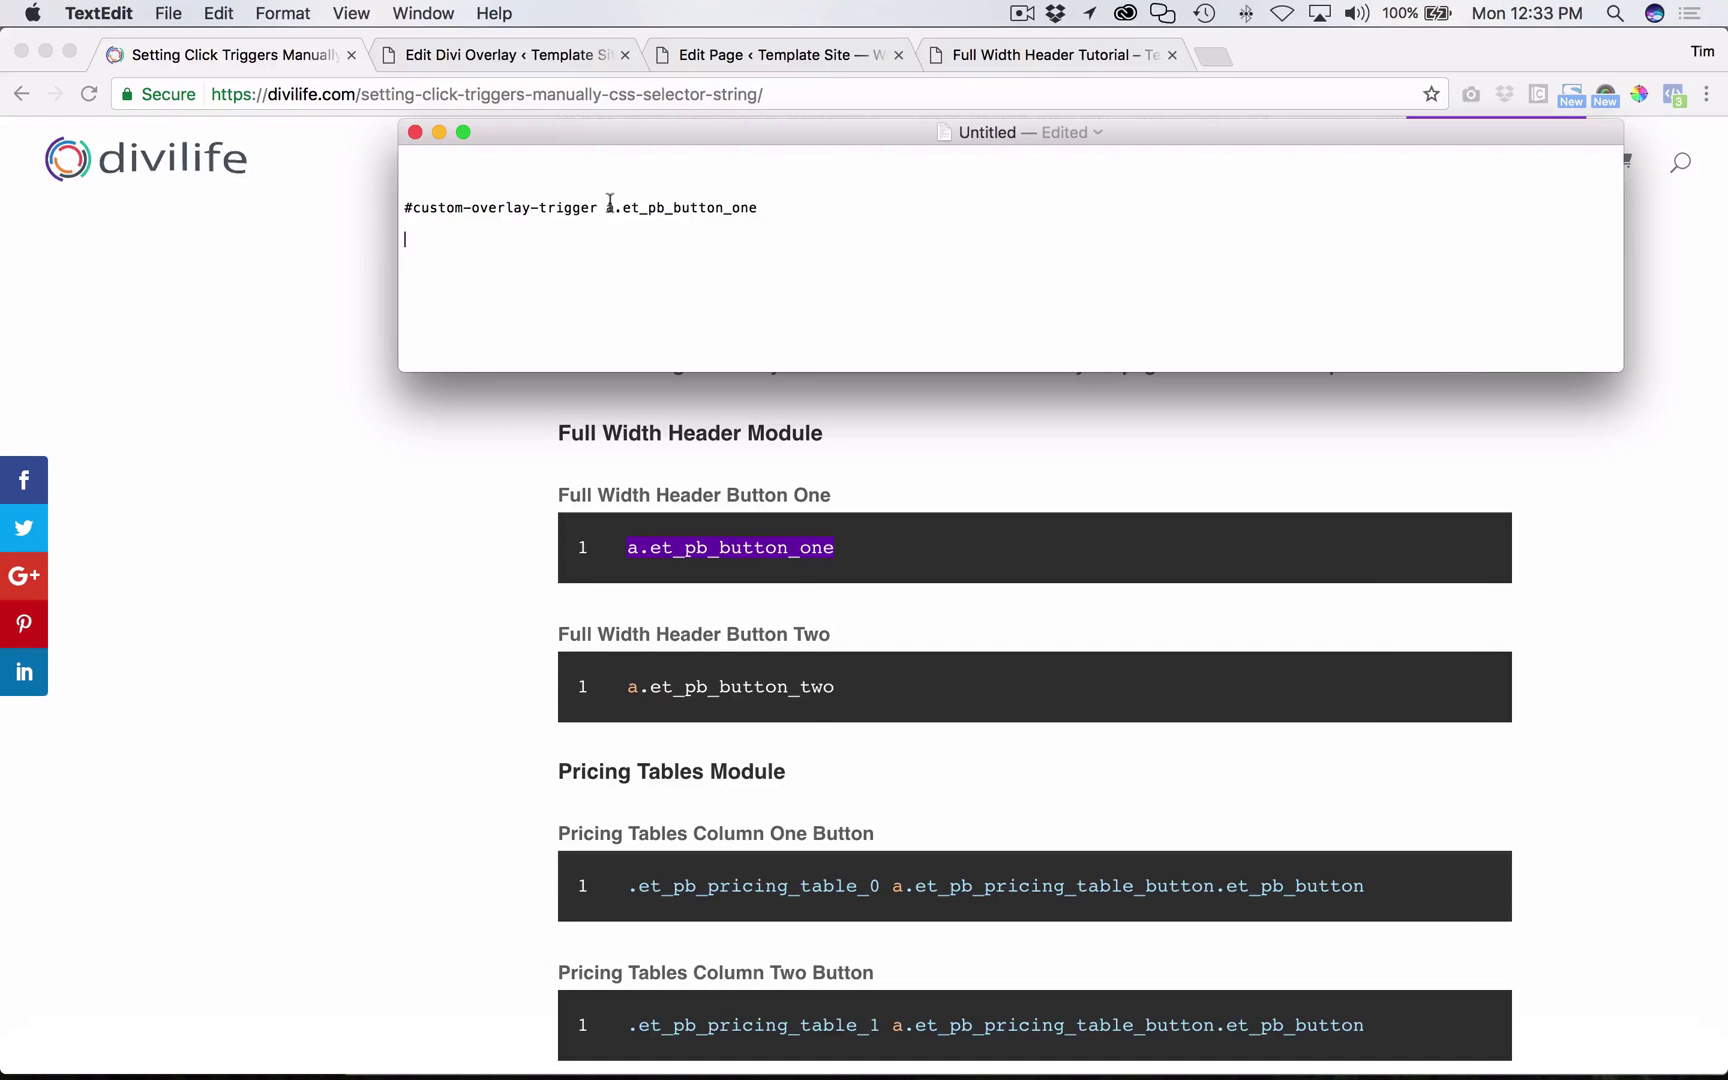
pyautogui.click(757, 575)
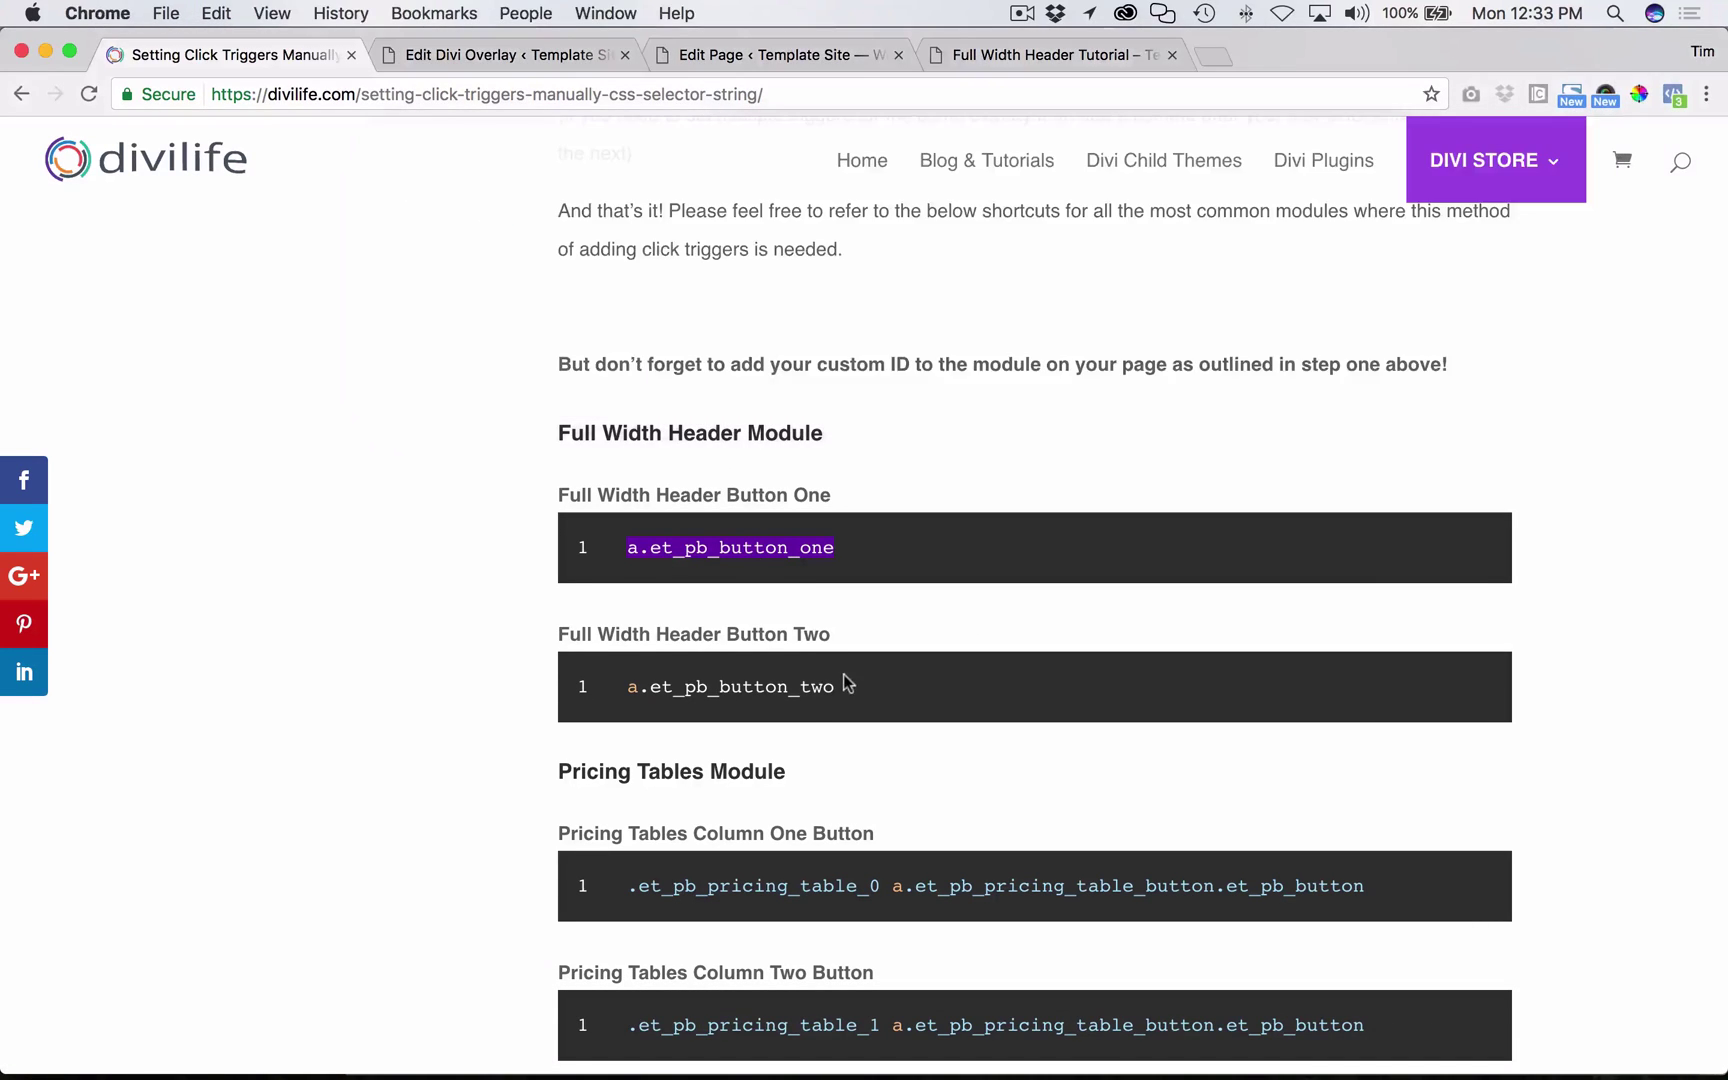
# - Replace the class after #custom-overlay-trigger in the TextEdit note with a.et_pb_button_two copied from the article
pyautogui.moveTo(845, 676); pyautogui.dragTo(620, 686)
pyautogui.click(1415, 1030)
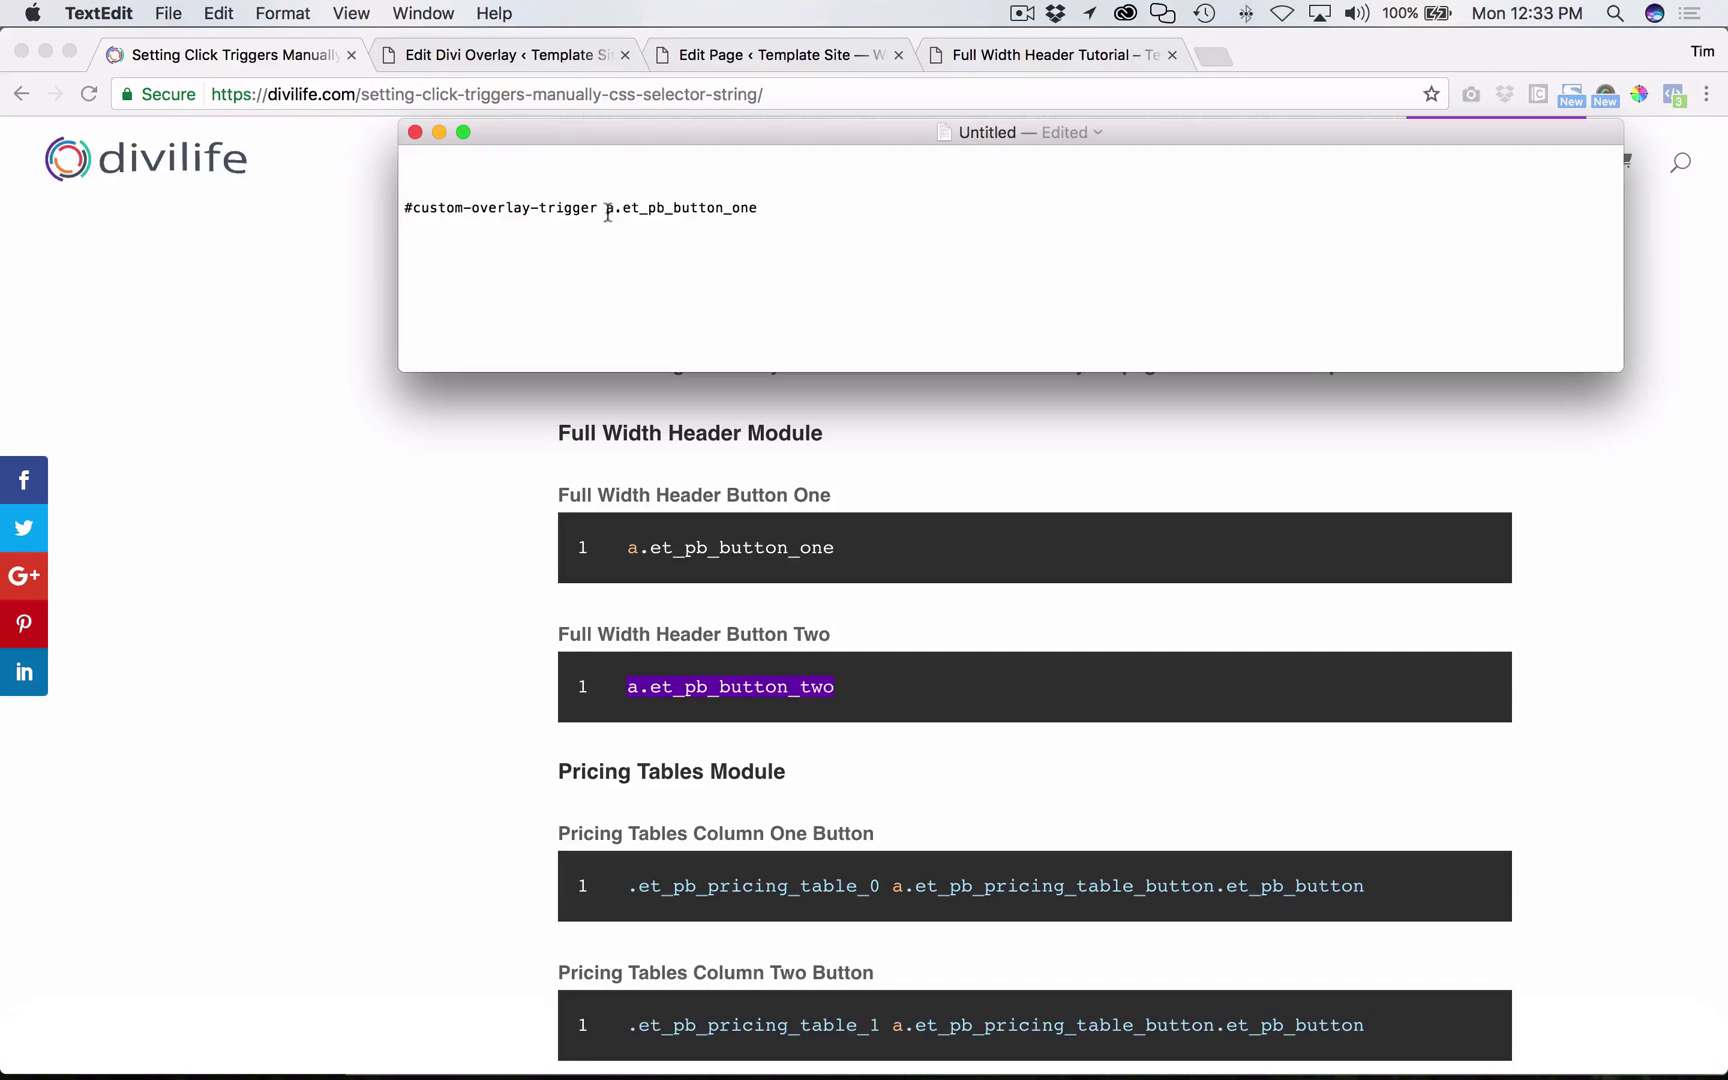
pyautogui.moveTo(607, 213); pyautogui.dragTo(765, 210)
pyautogui.press('super+v')
pyautogui.tripleClick(758, 227)
pyautogui.tripleClick(761, 193)
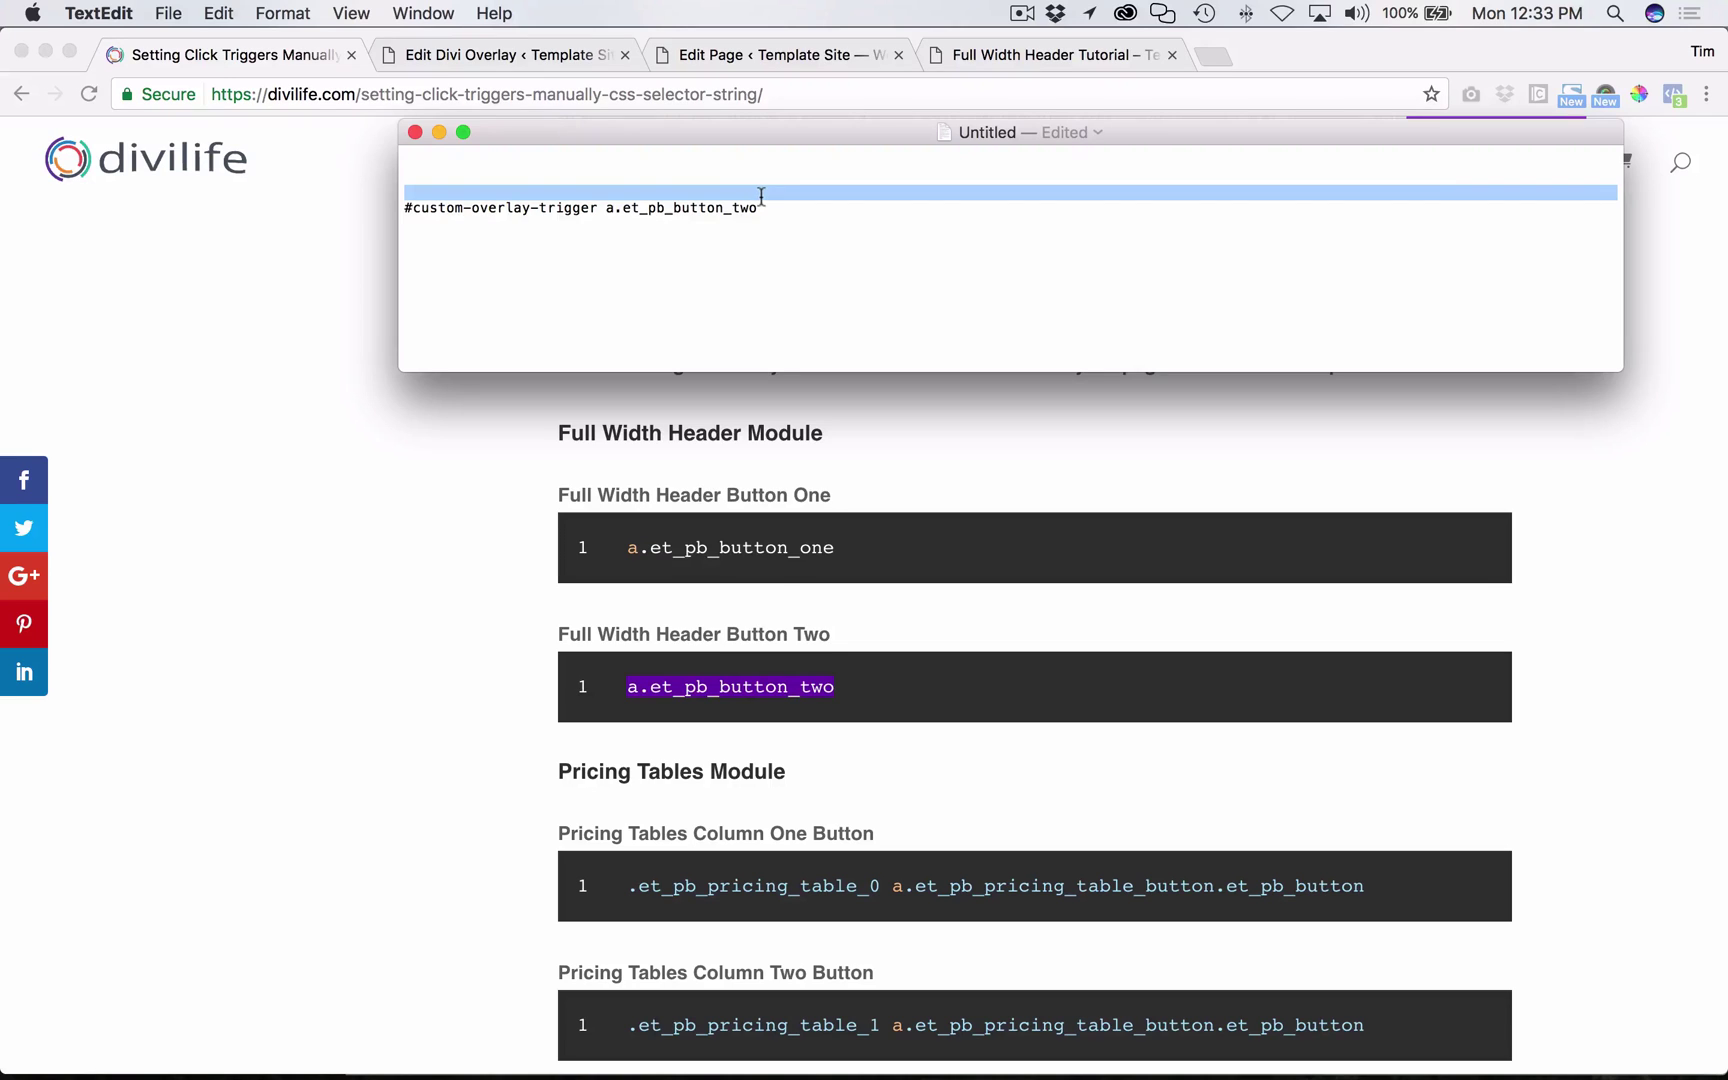
# - Examine the article's Pricing Tables Column One Button selector and its CSS ID example
pyautogui.click(776, 556)
pyautogui.scroll(-5, 783, 740)
pyautogui.tripleClick(886, 622)
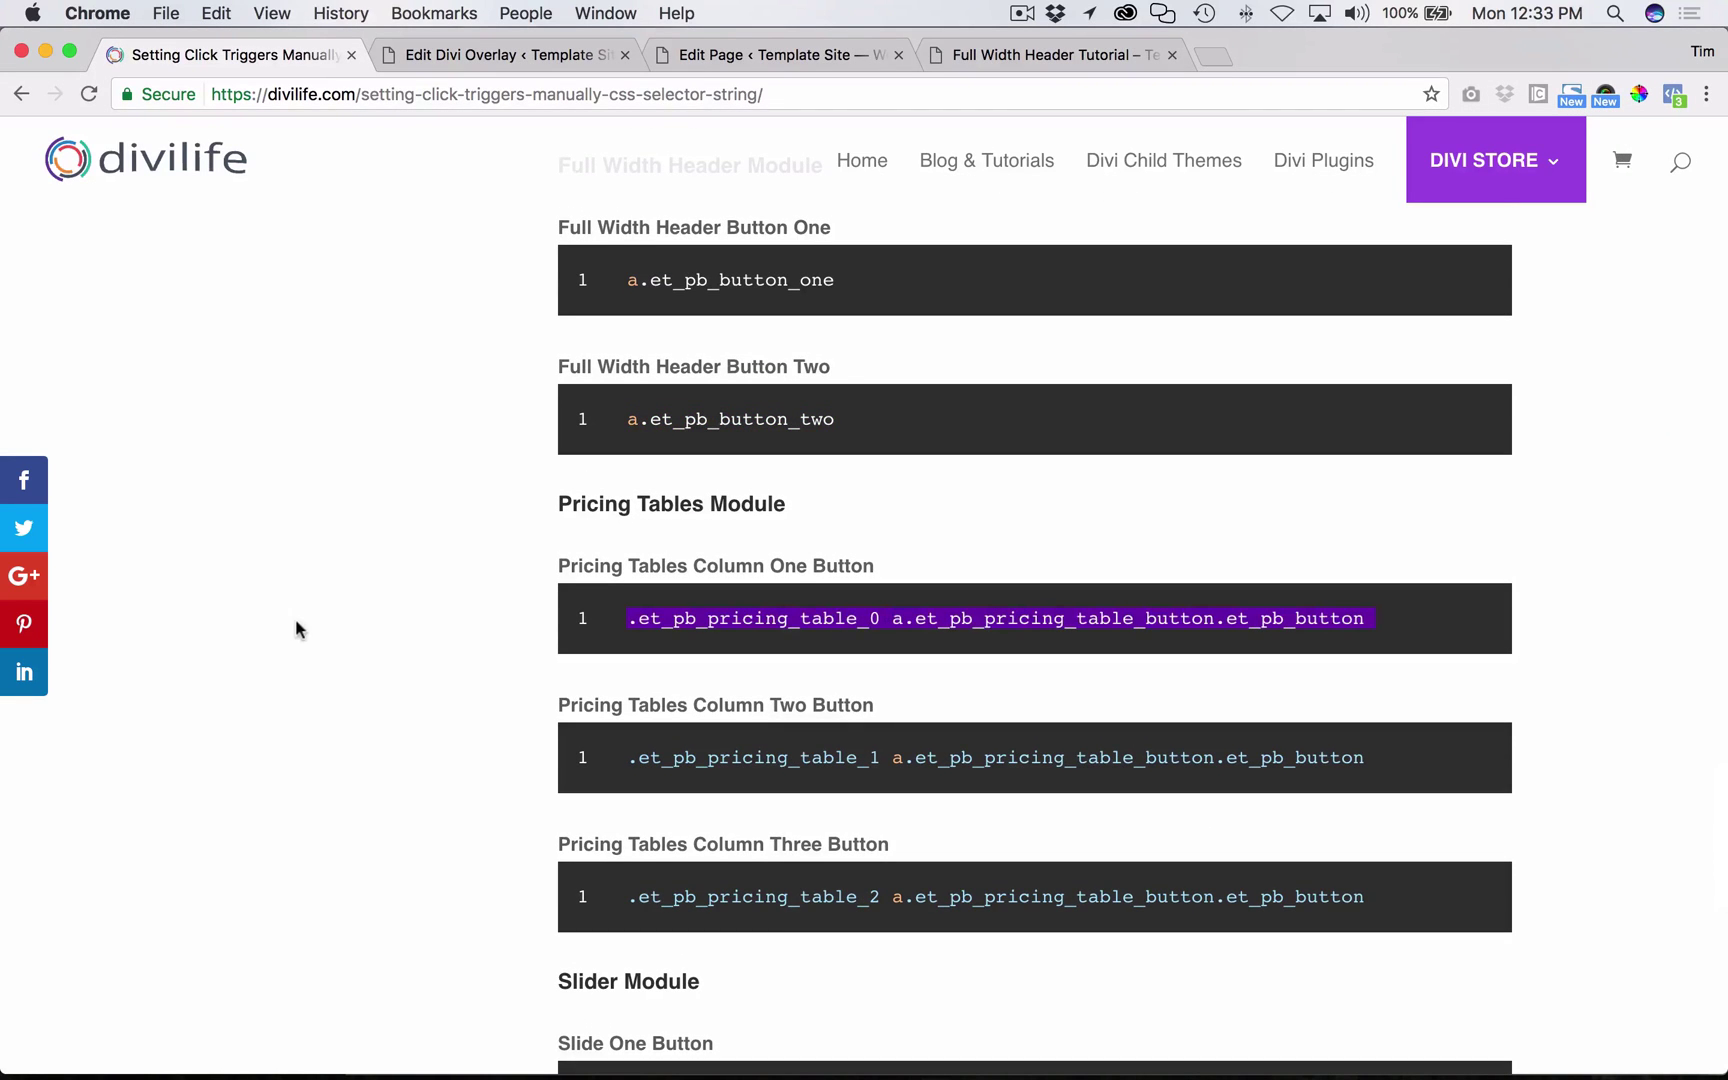
pyautogui.click(297, 625)
pyautogui.scroll(10, 718, 271)
pyautogui.scroll(4, 752, 248)
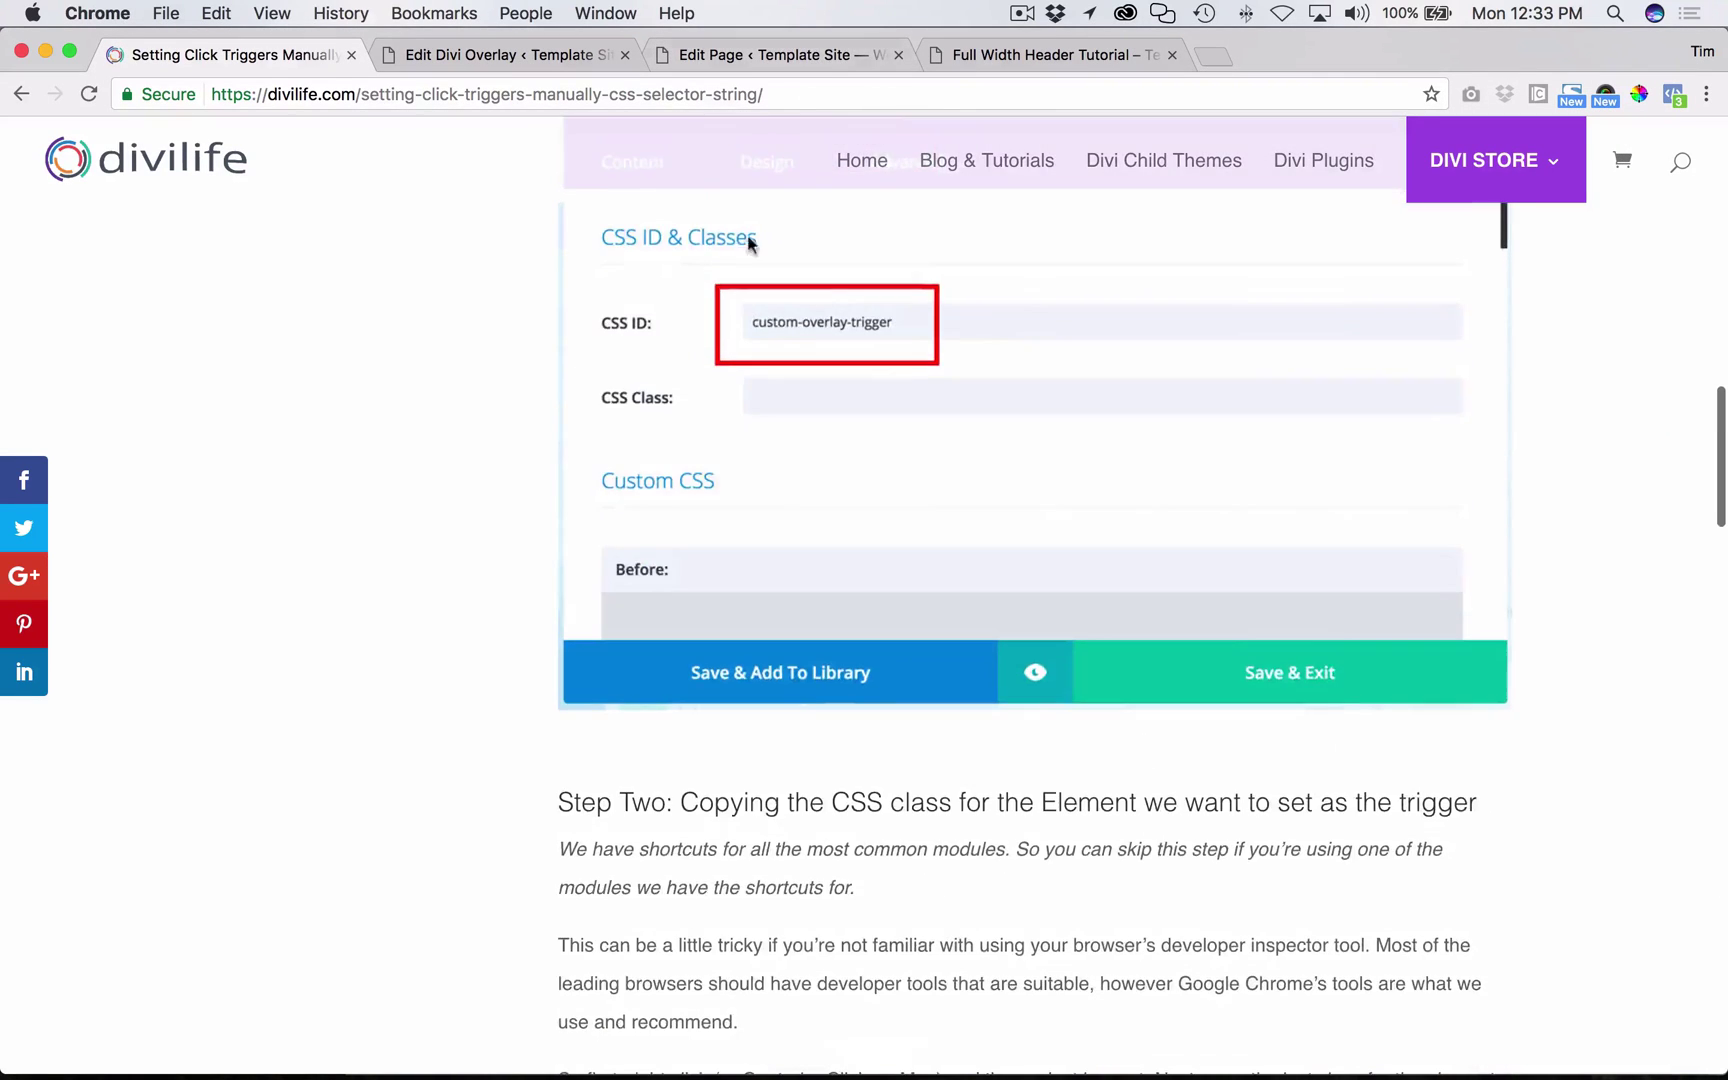
# - Switch to the live Full Width Header Tutorial page and reload it
pyautogui.click(505, 54)
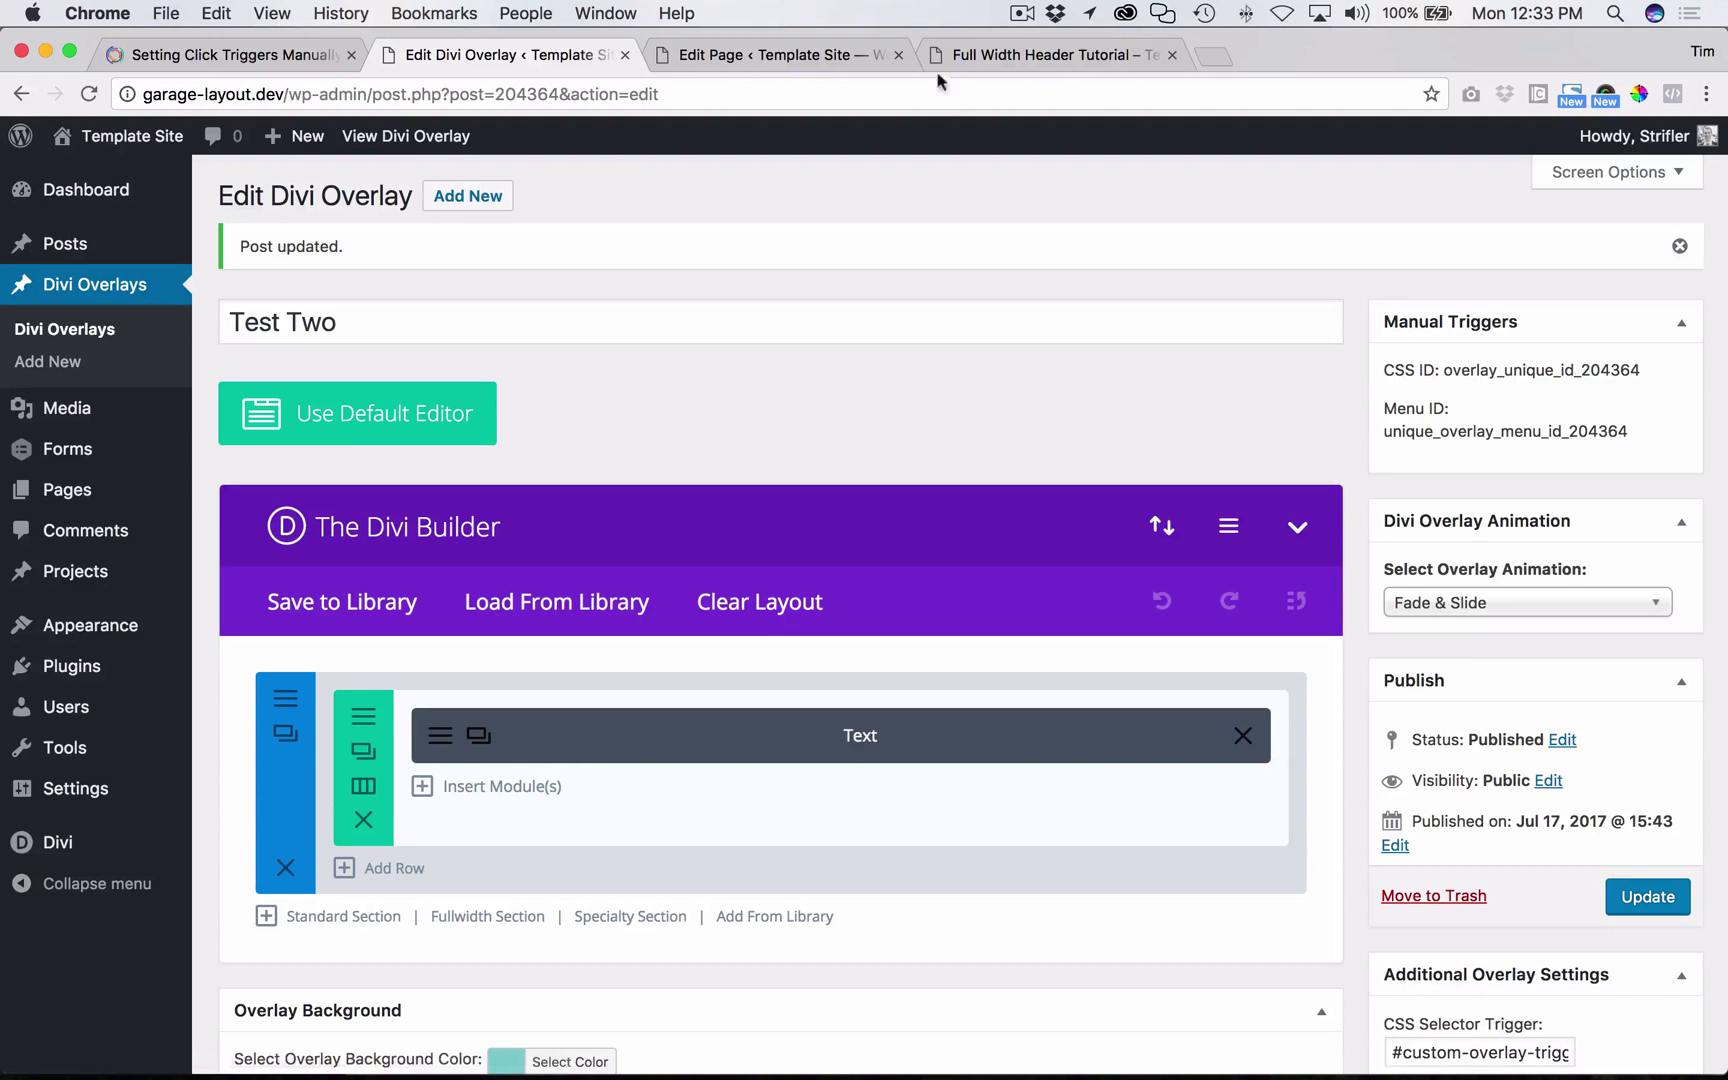
pyautogui.click(780, 55)
pyautogui.click(1040, 56)
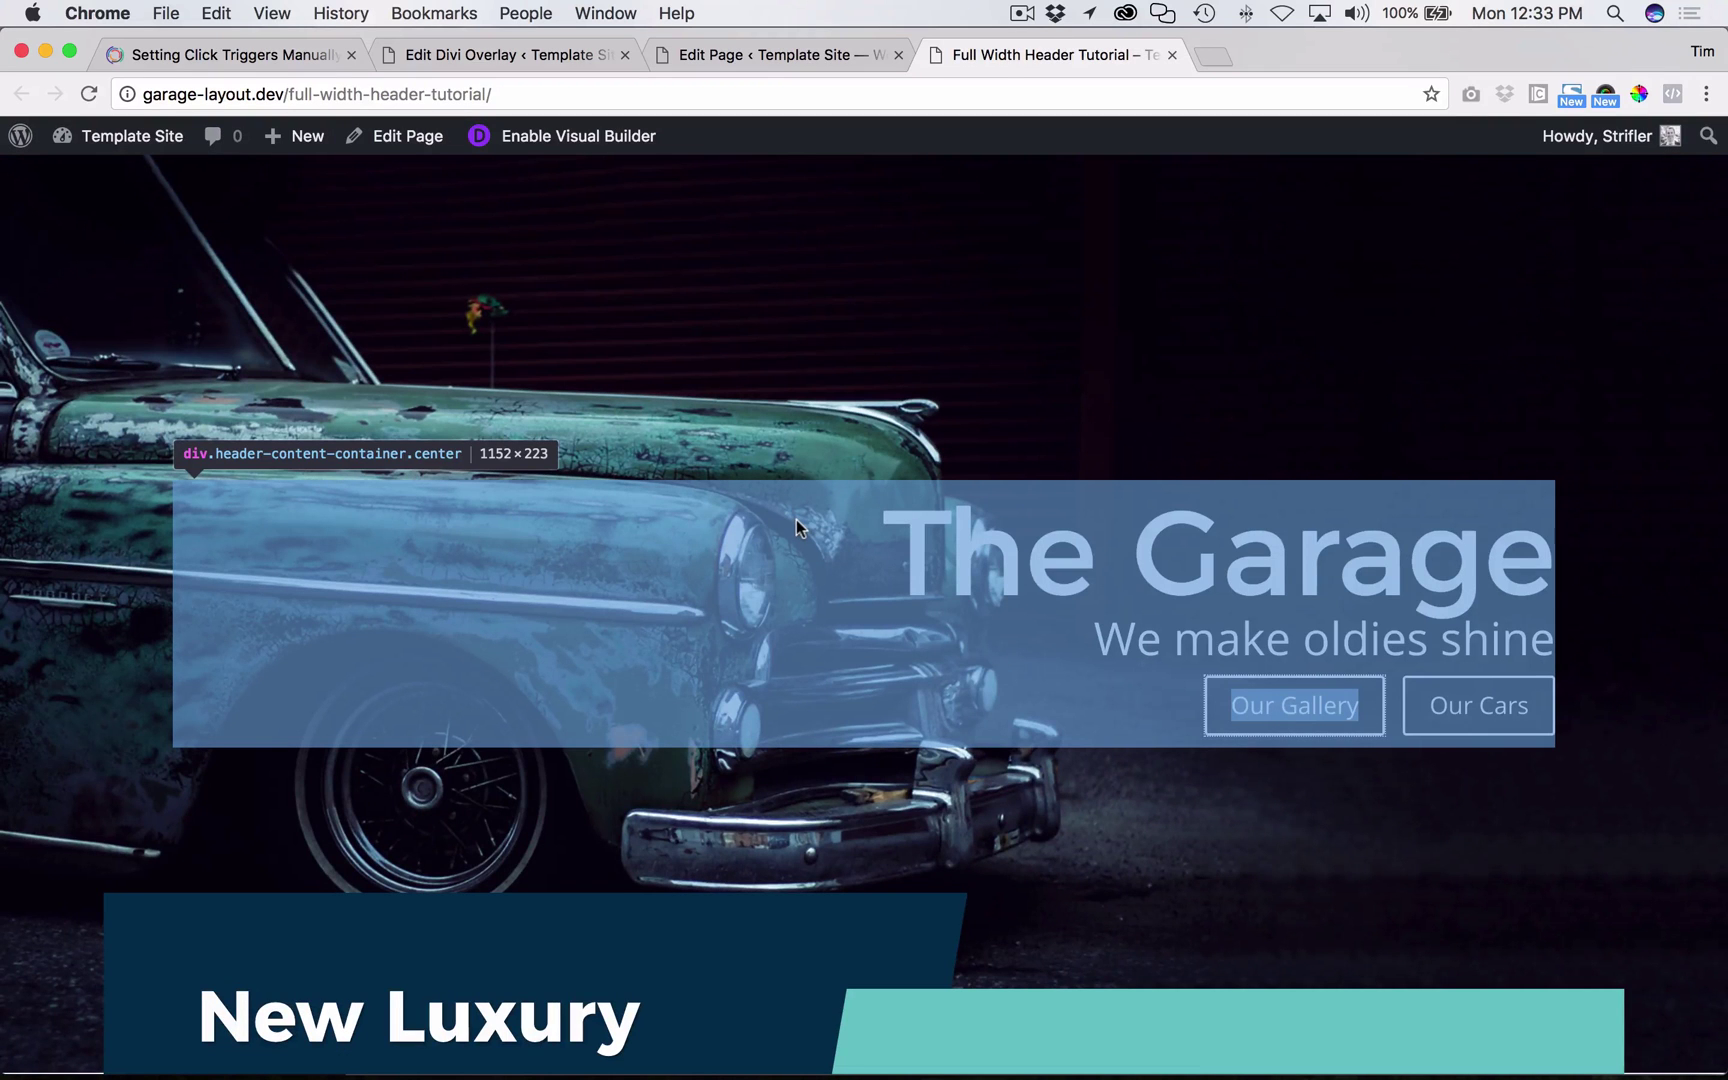
pyautogui.press('super+r')
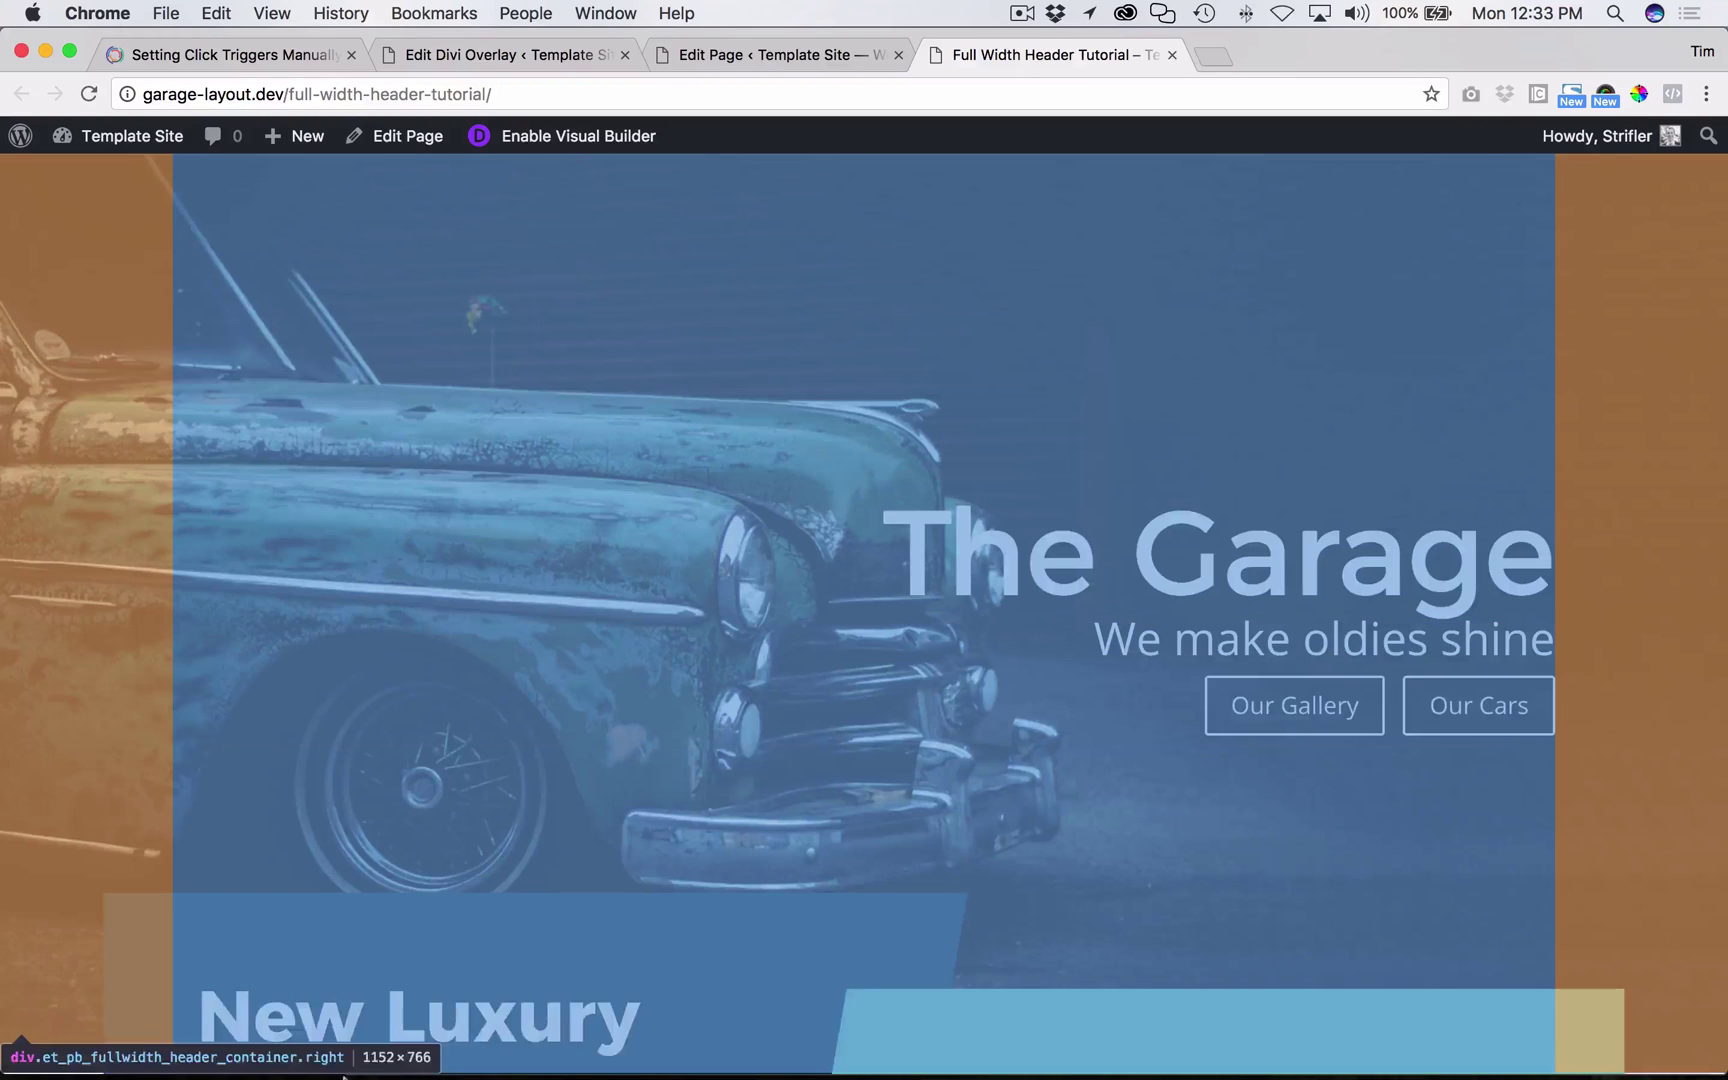
# - Examine the highlighted header section carrying the custom-overlay-trigger ID and leave the element inspection
pyautogui.moveTo(250, 1063)
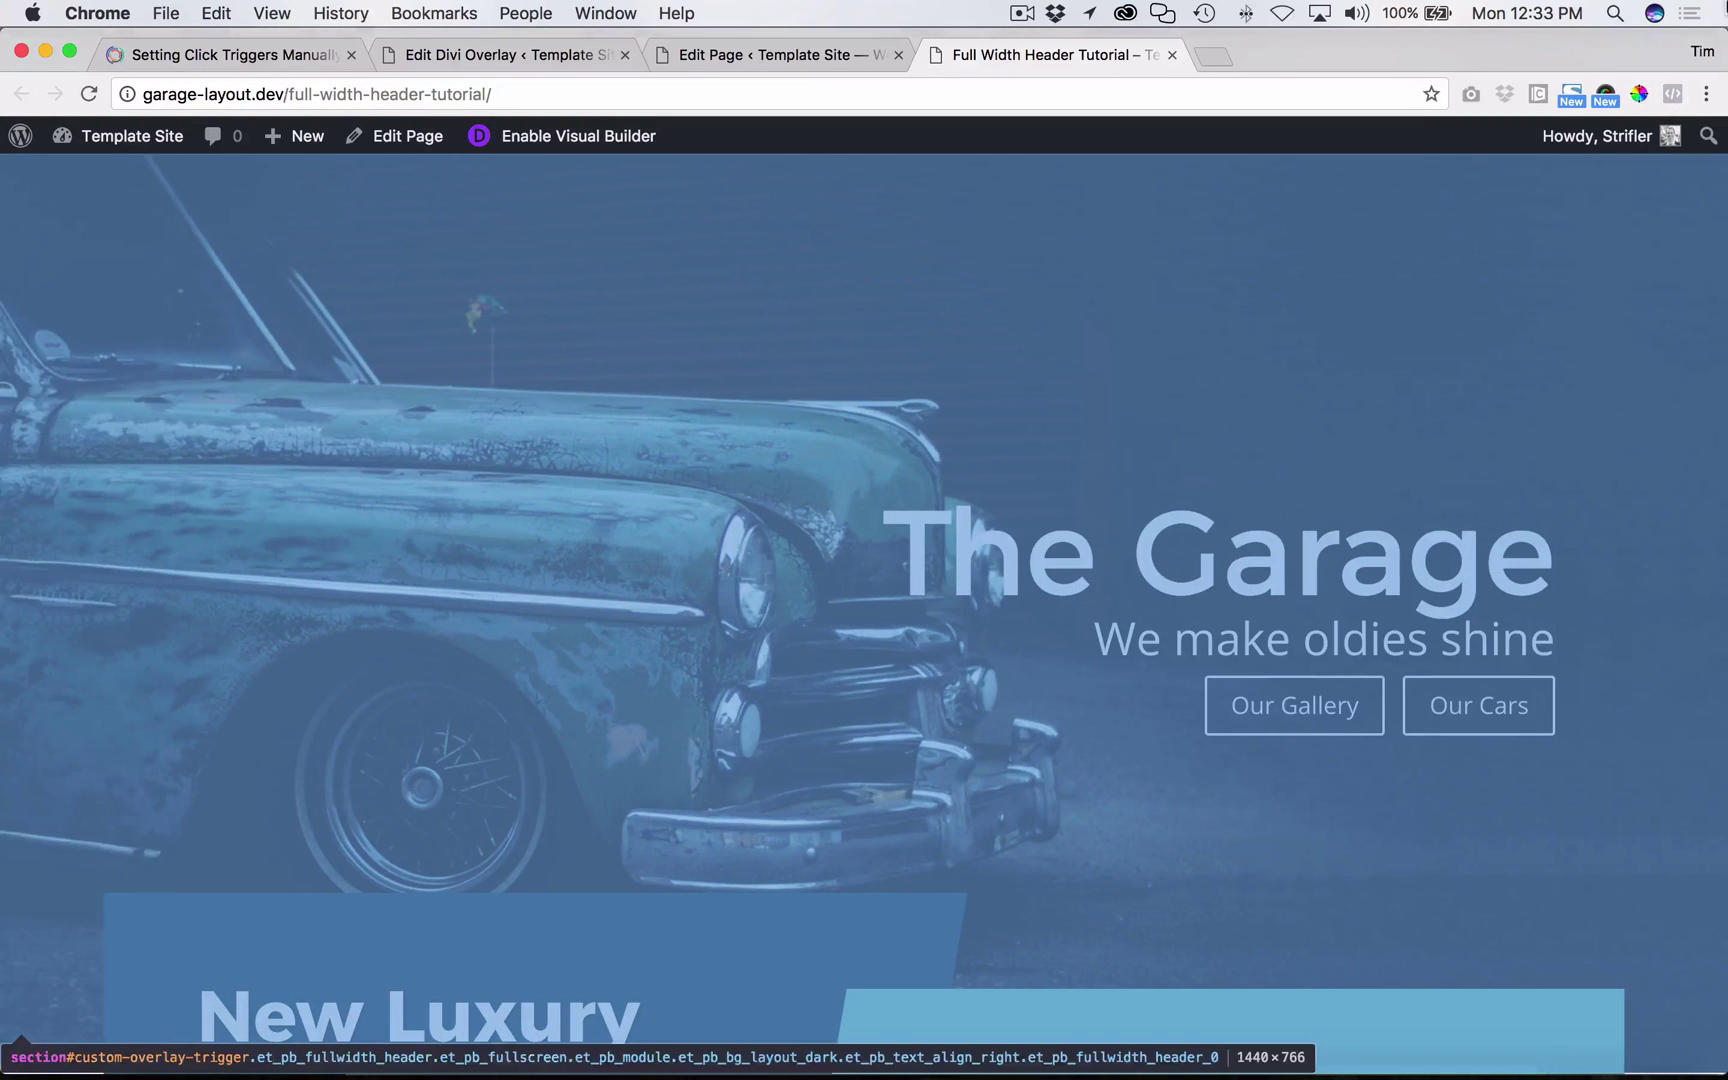
pyautogui.hotkey('ctrl', 'Up')
pyautogui.hotkey('ctrl', 'Up')
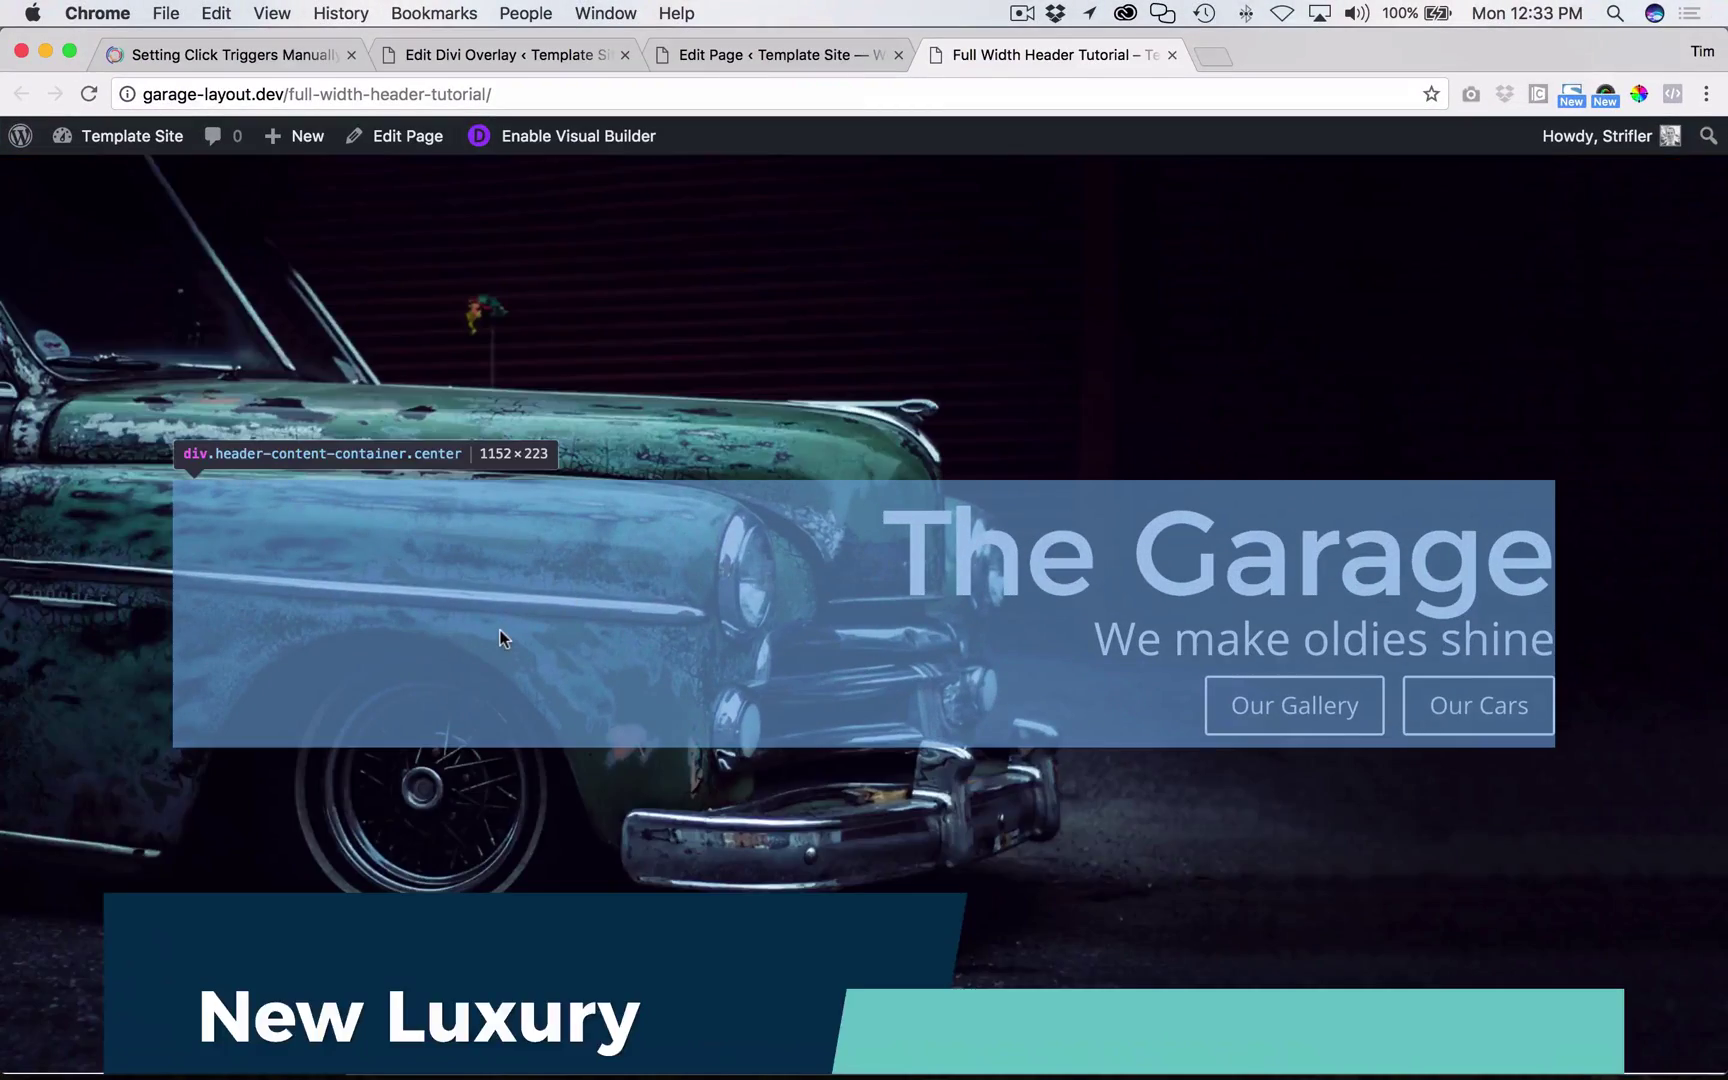
pyautogui.click(500, 638)
pyautogui.click(140, 178)
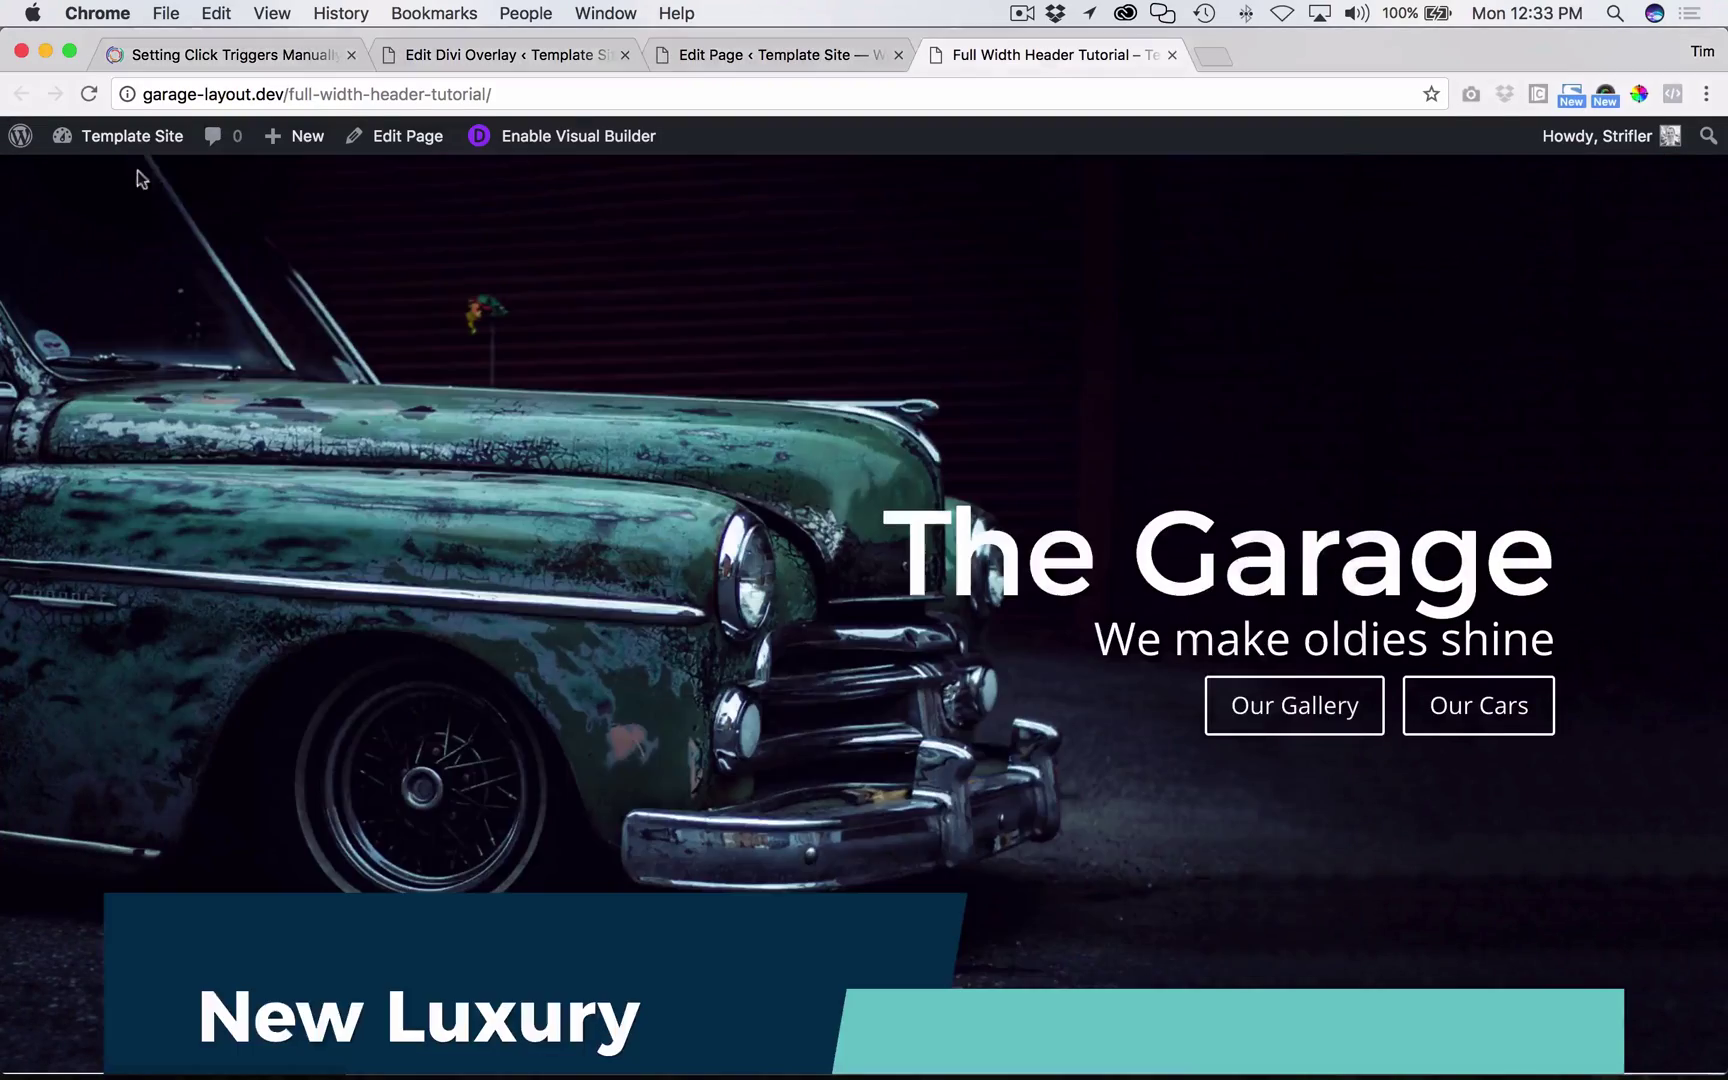
# - Test the Our Gallery button on the live page and close the overlay it opens
pyautogui.click(1335, 710)
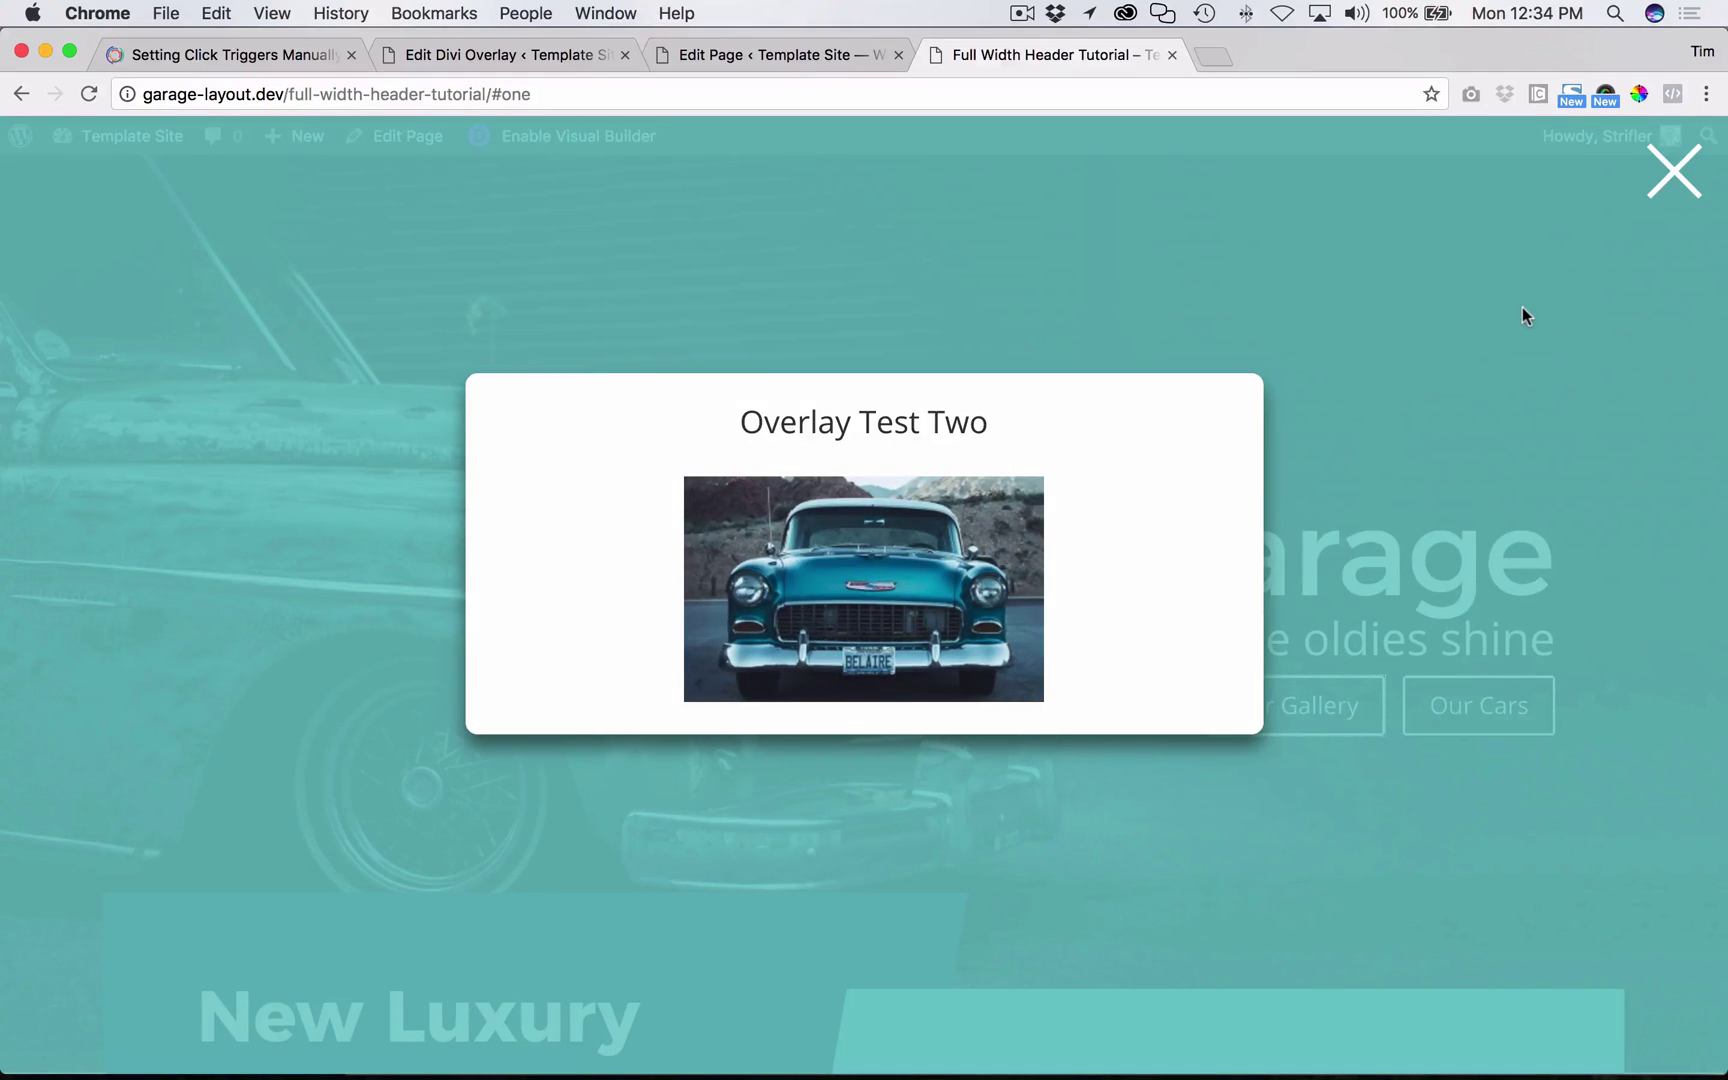
pyautogui.tripleClick(978, 438)
pyautogui.click(1083, 445)
pyautogui.click(1674, 172)
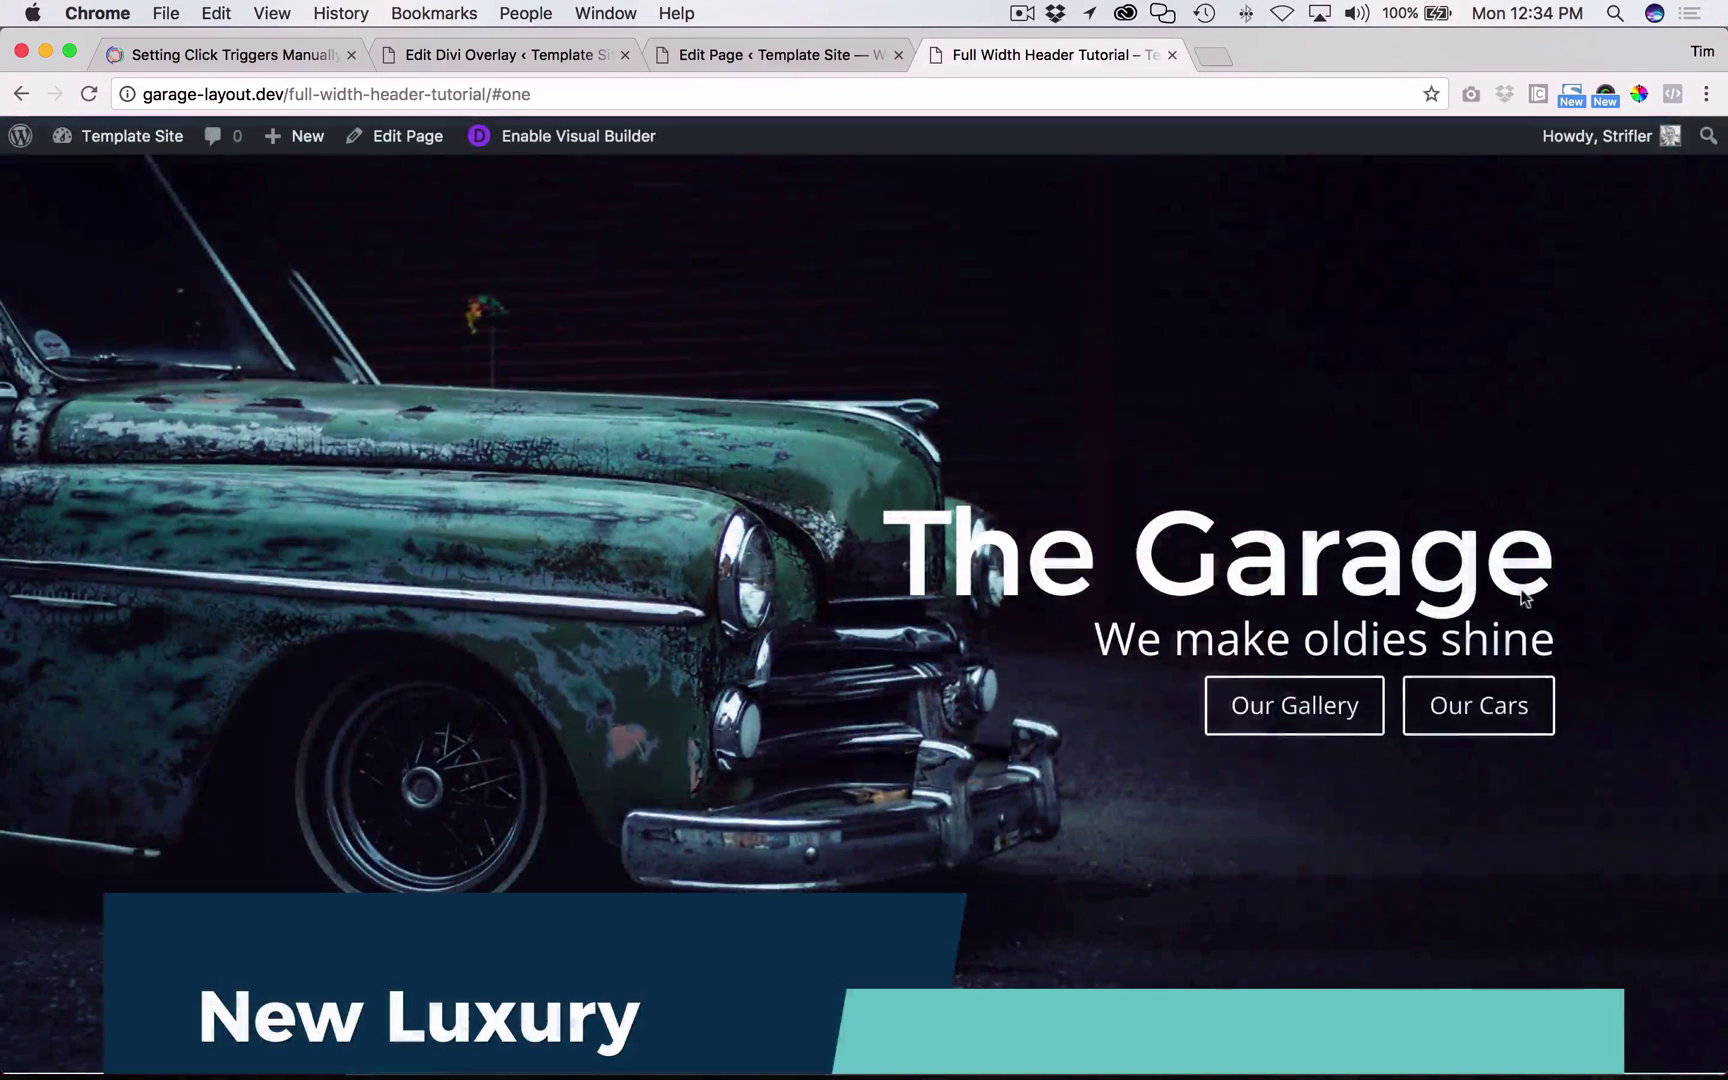
# - Test the Our Cars button, and open and close the overlay from Our Gallery once more
pyautogui.click(1481, 706)
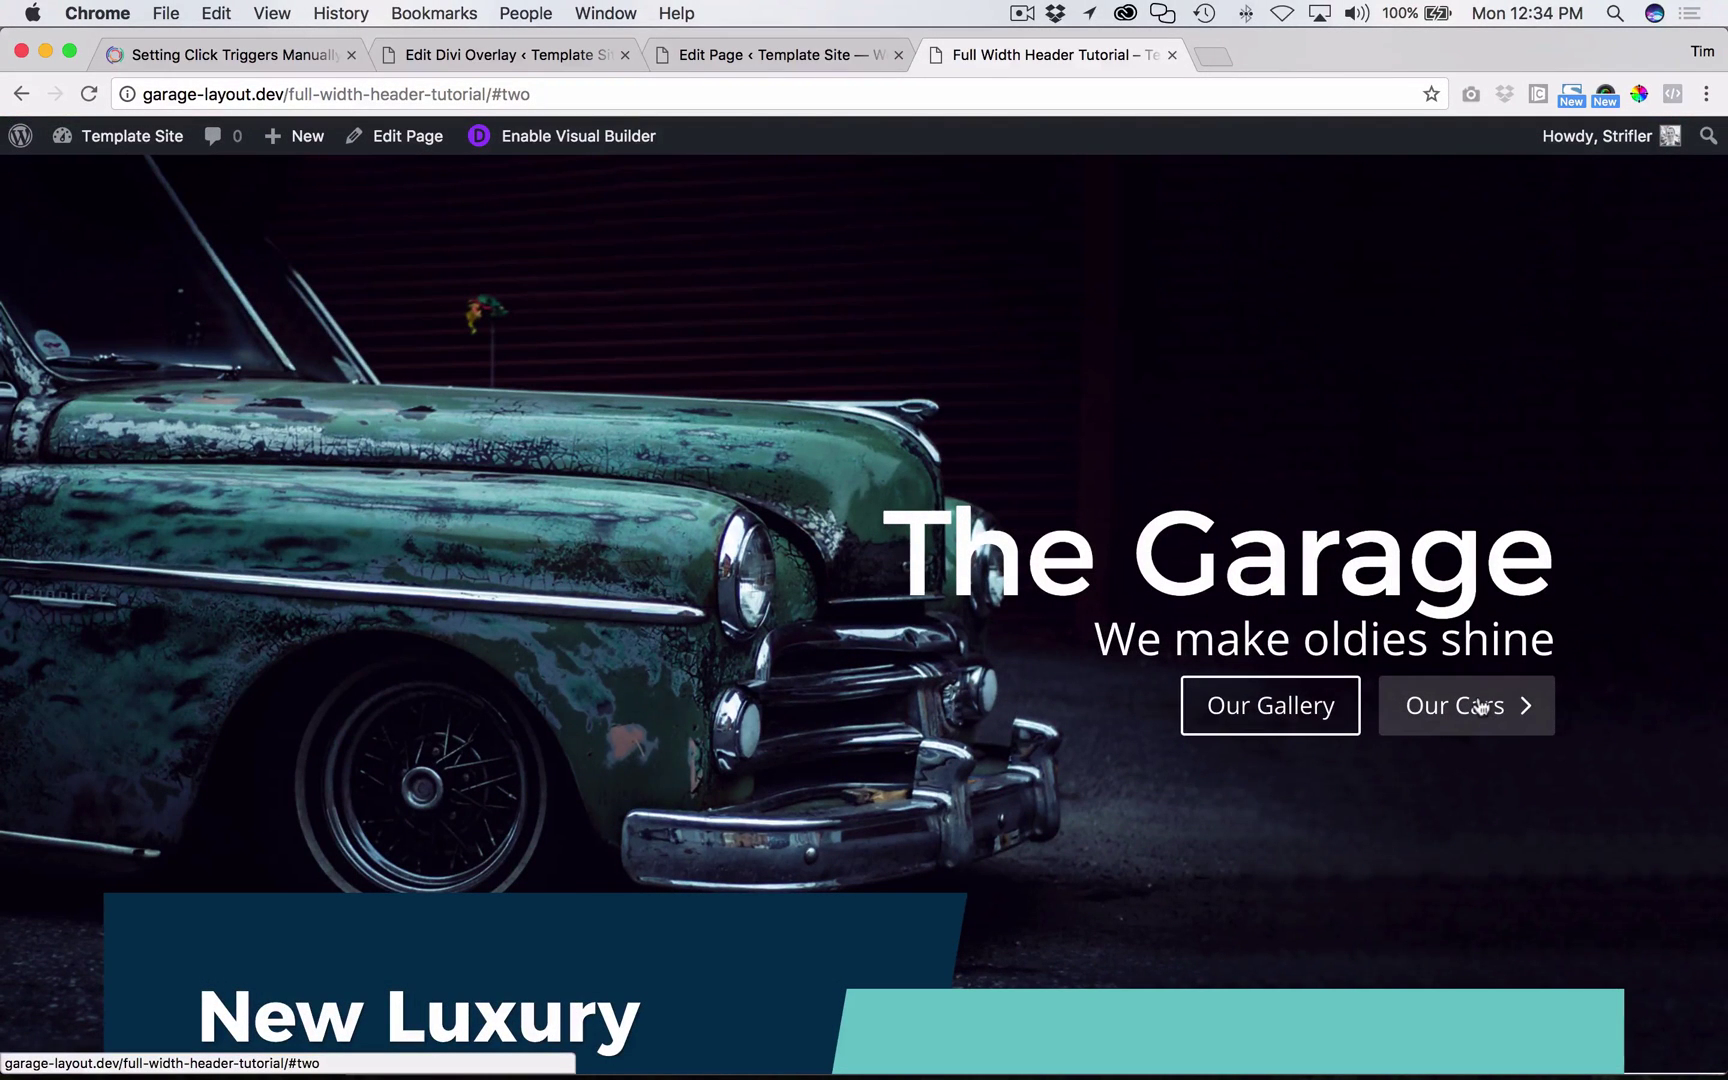
pyautogui.click(1242, 706)
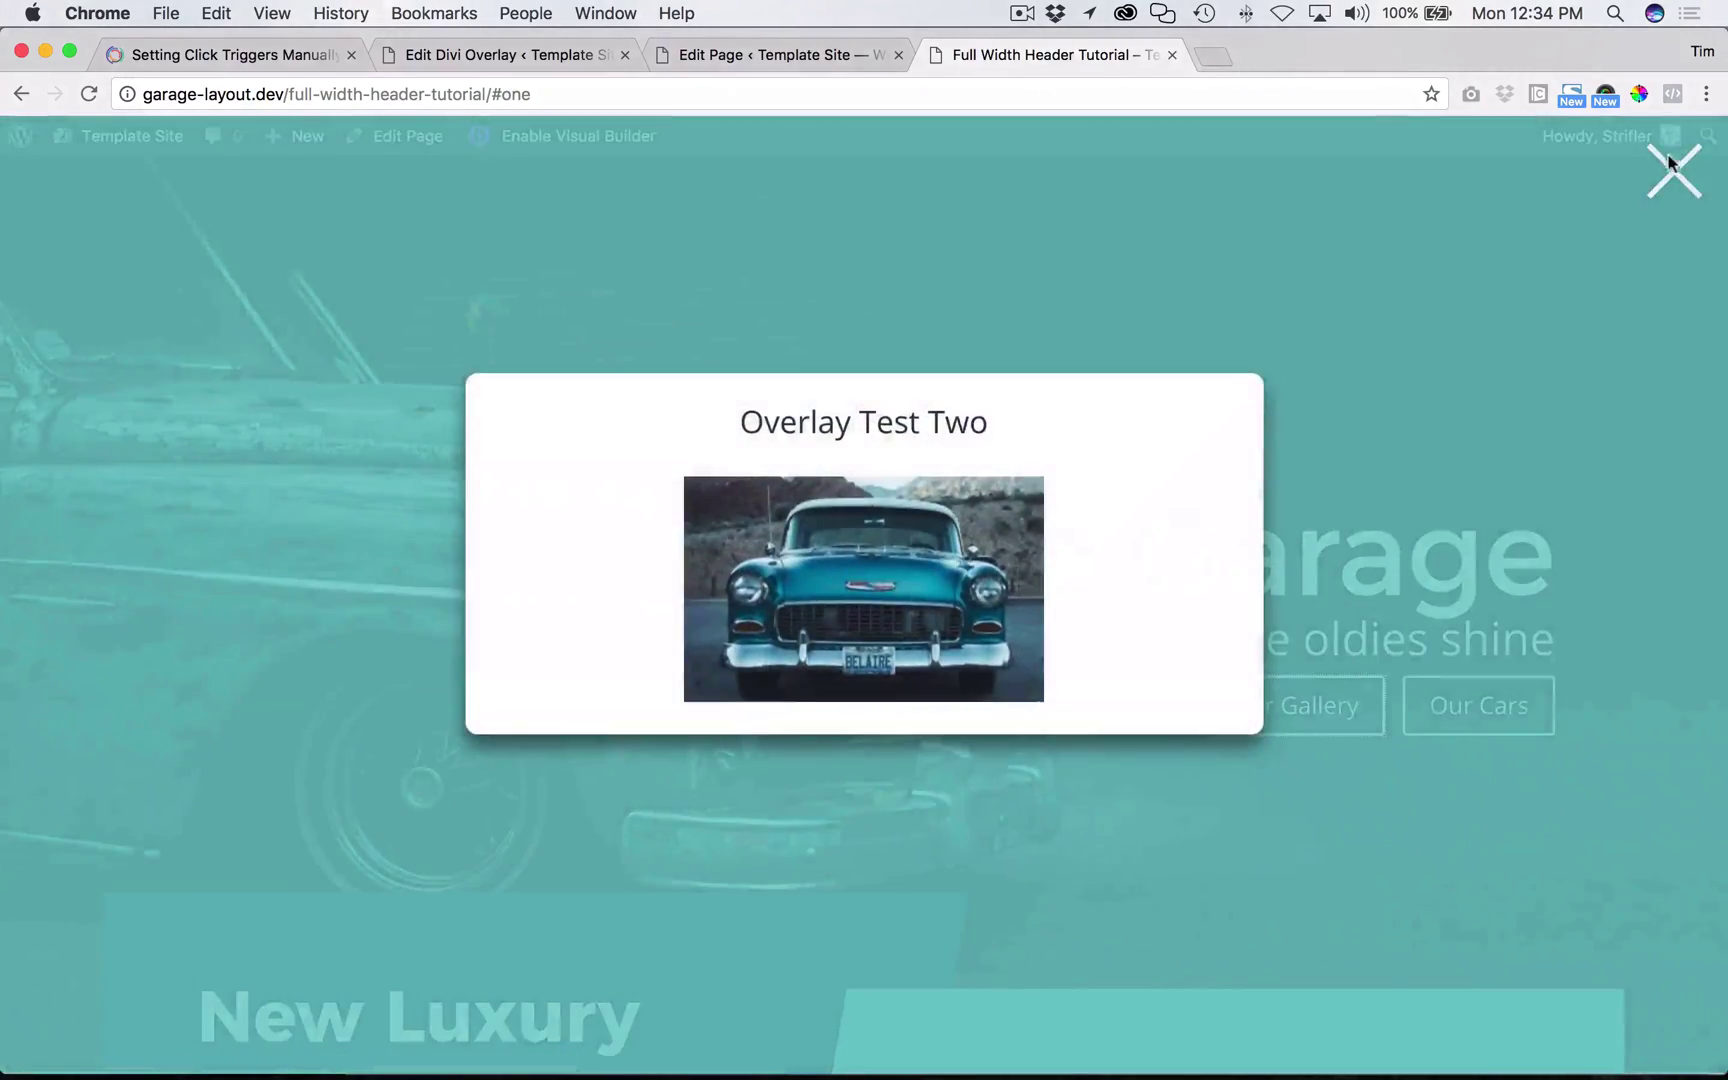
pyautogui.click(1668, 165)
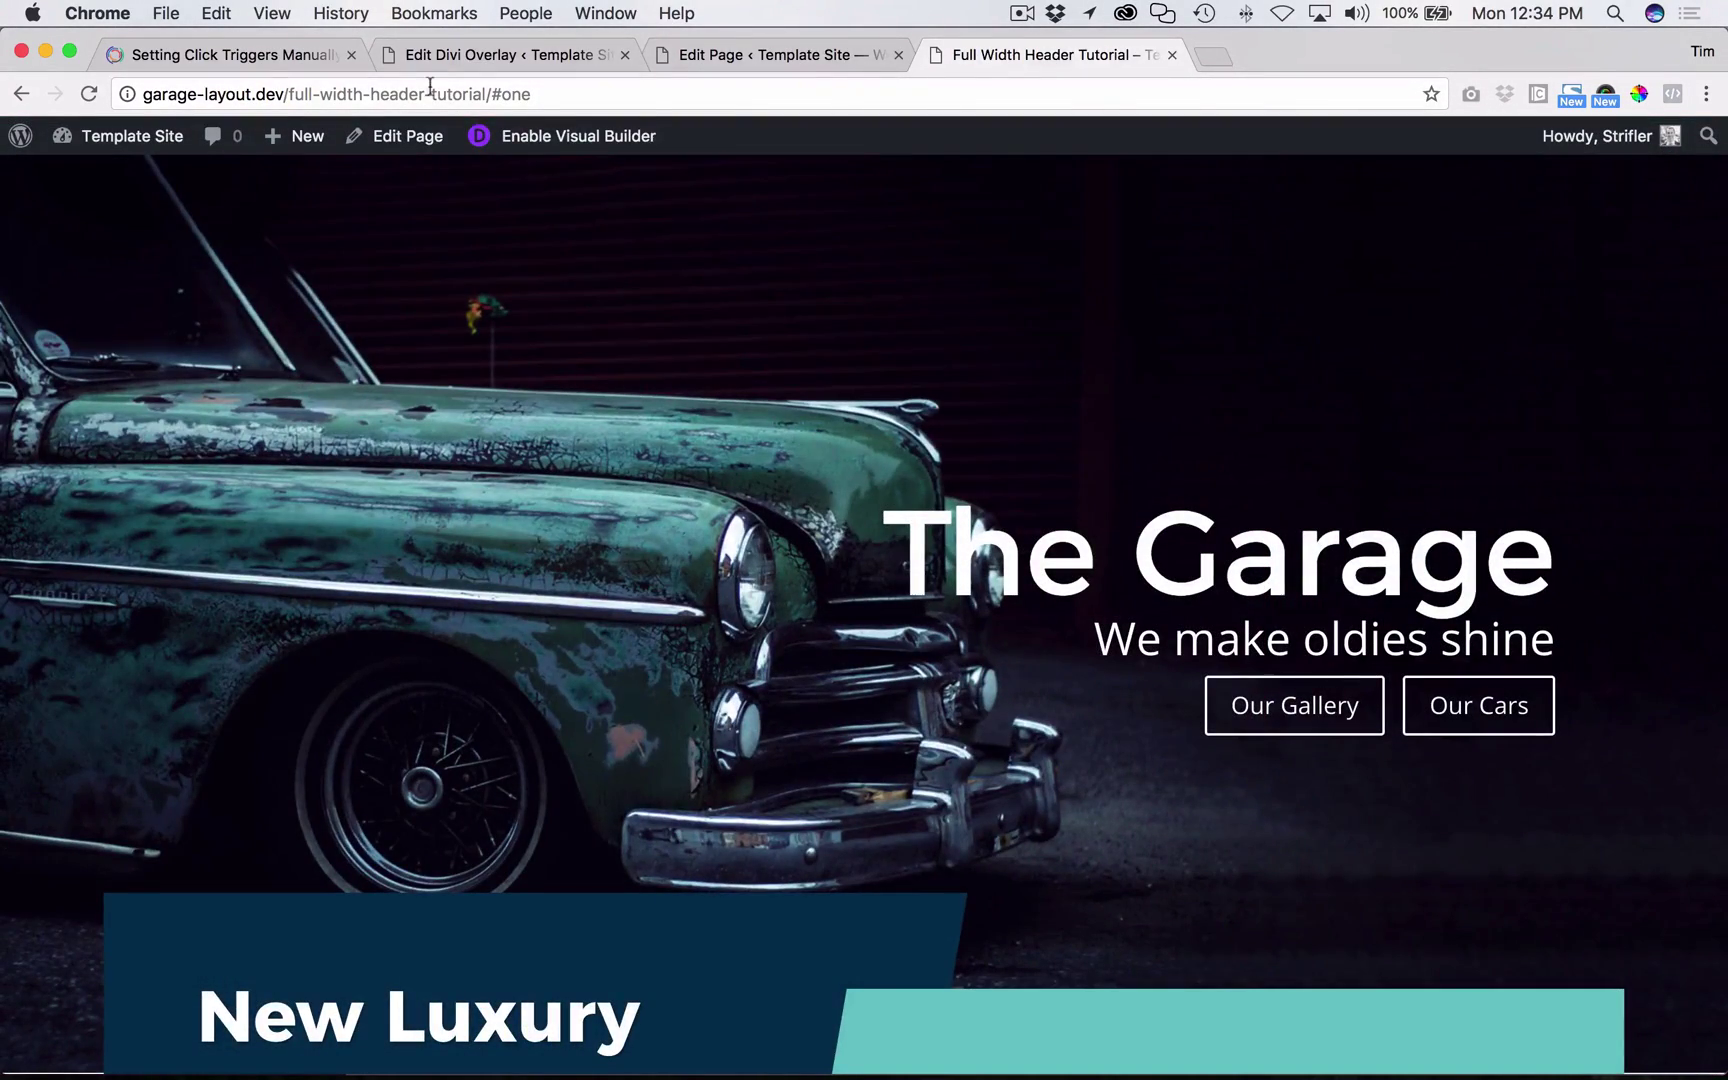
# - Open the Test One overlay for editing from the Divi Overlays list and activate its CSS Selector Trigger field
pyautogui.click(475, 57)
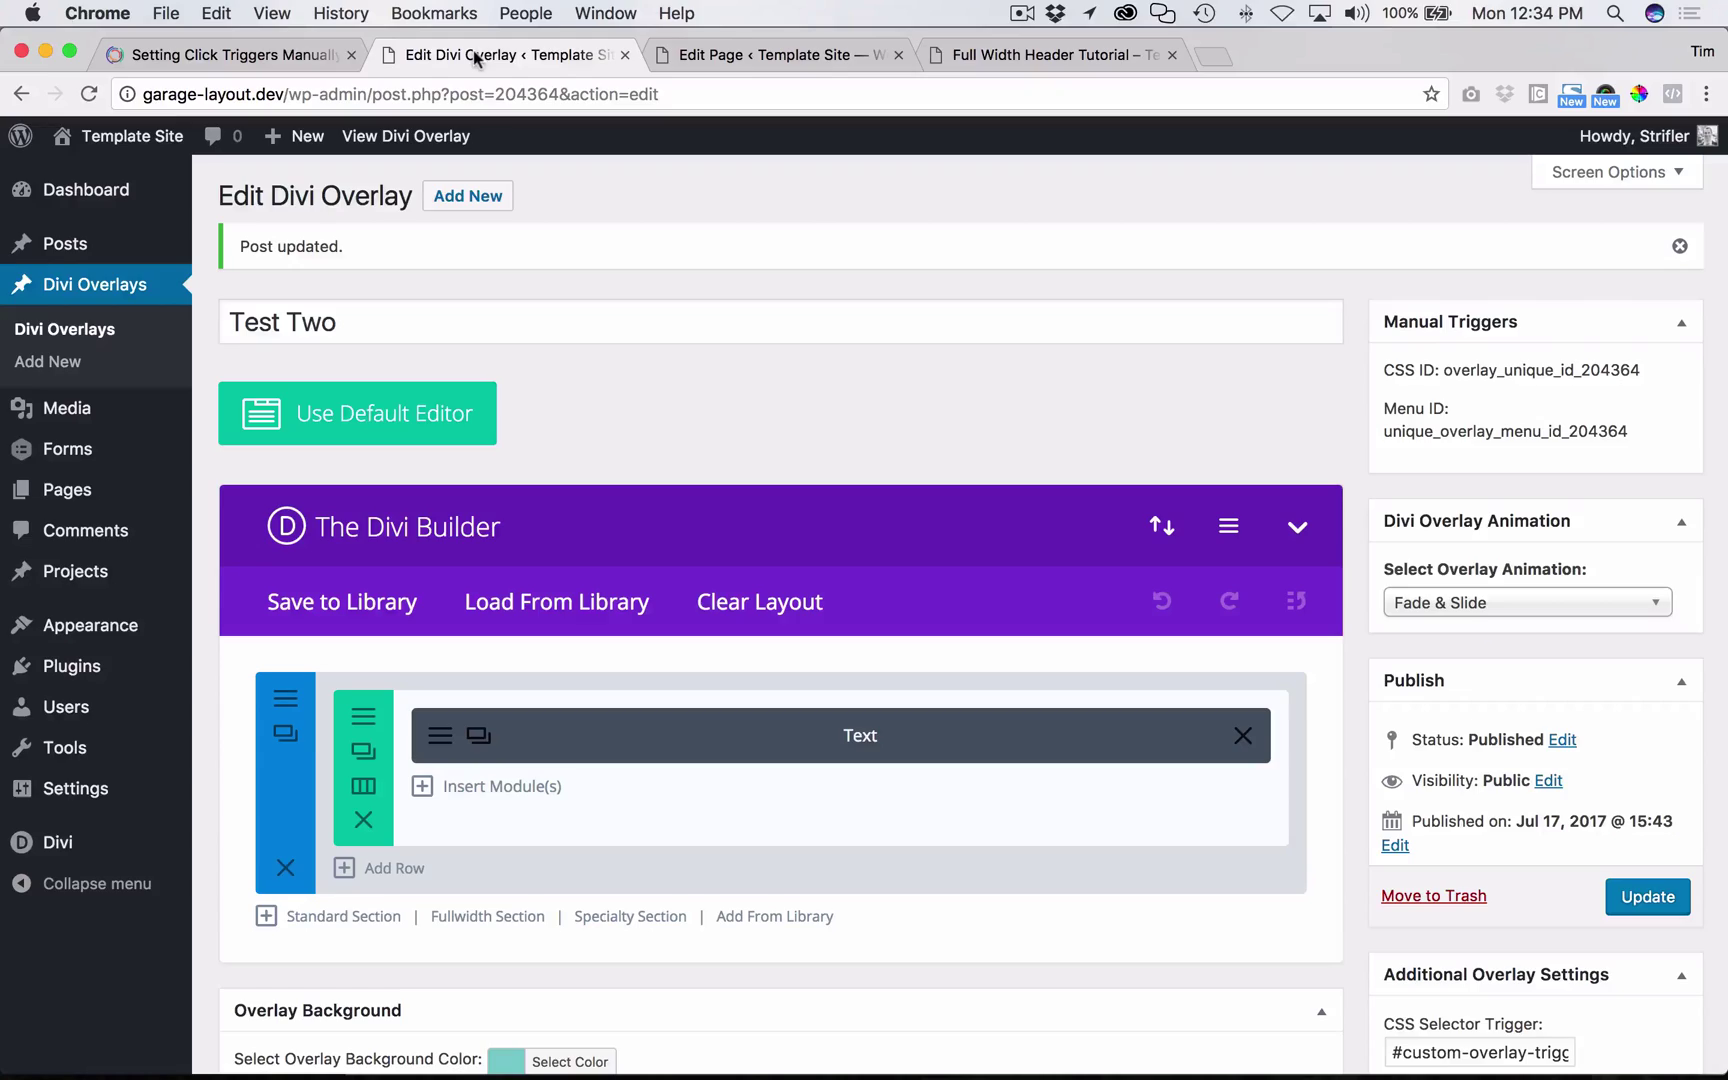
pyautogui.click(72, 294)
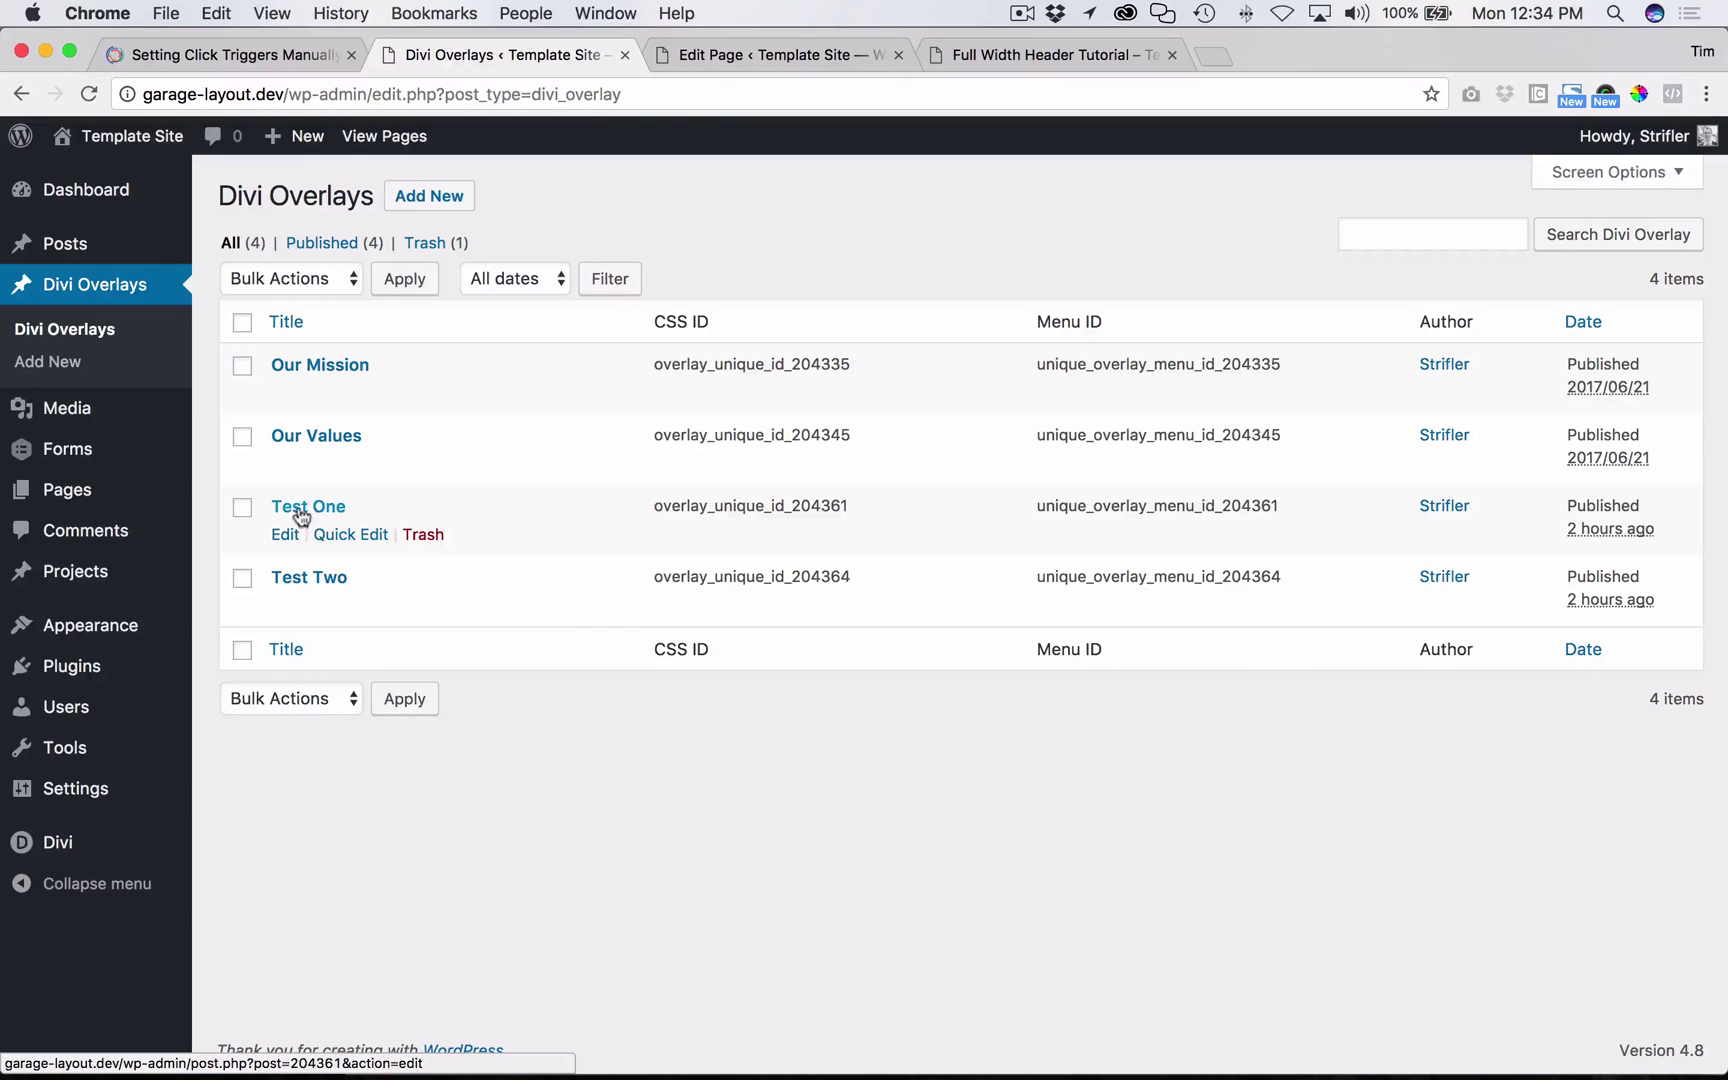
pyautogui.click(300, 508)
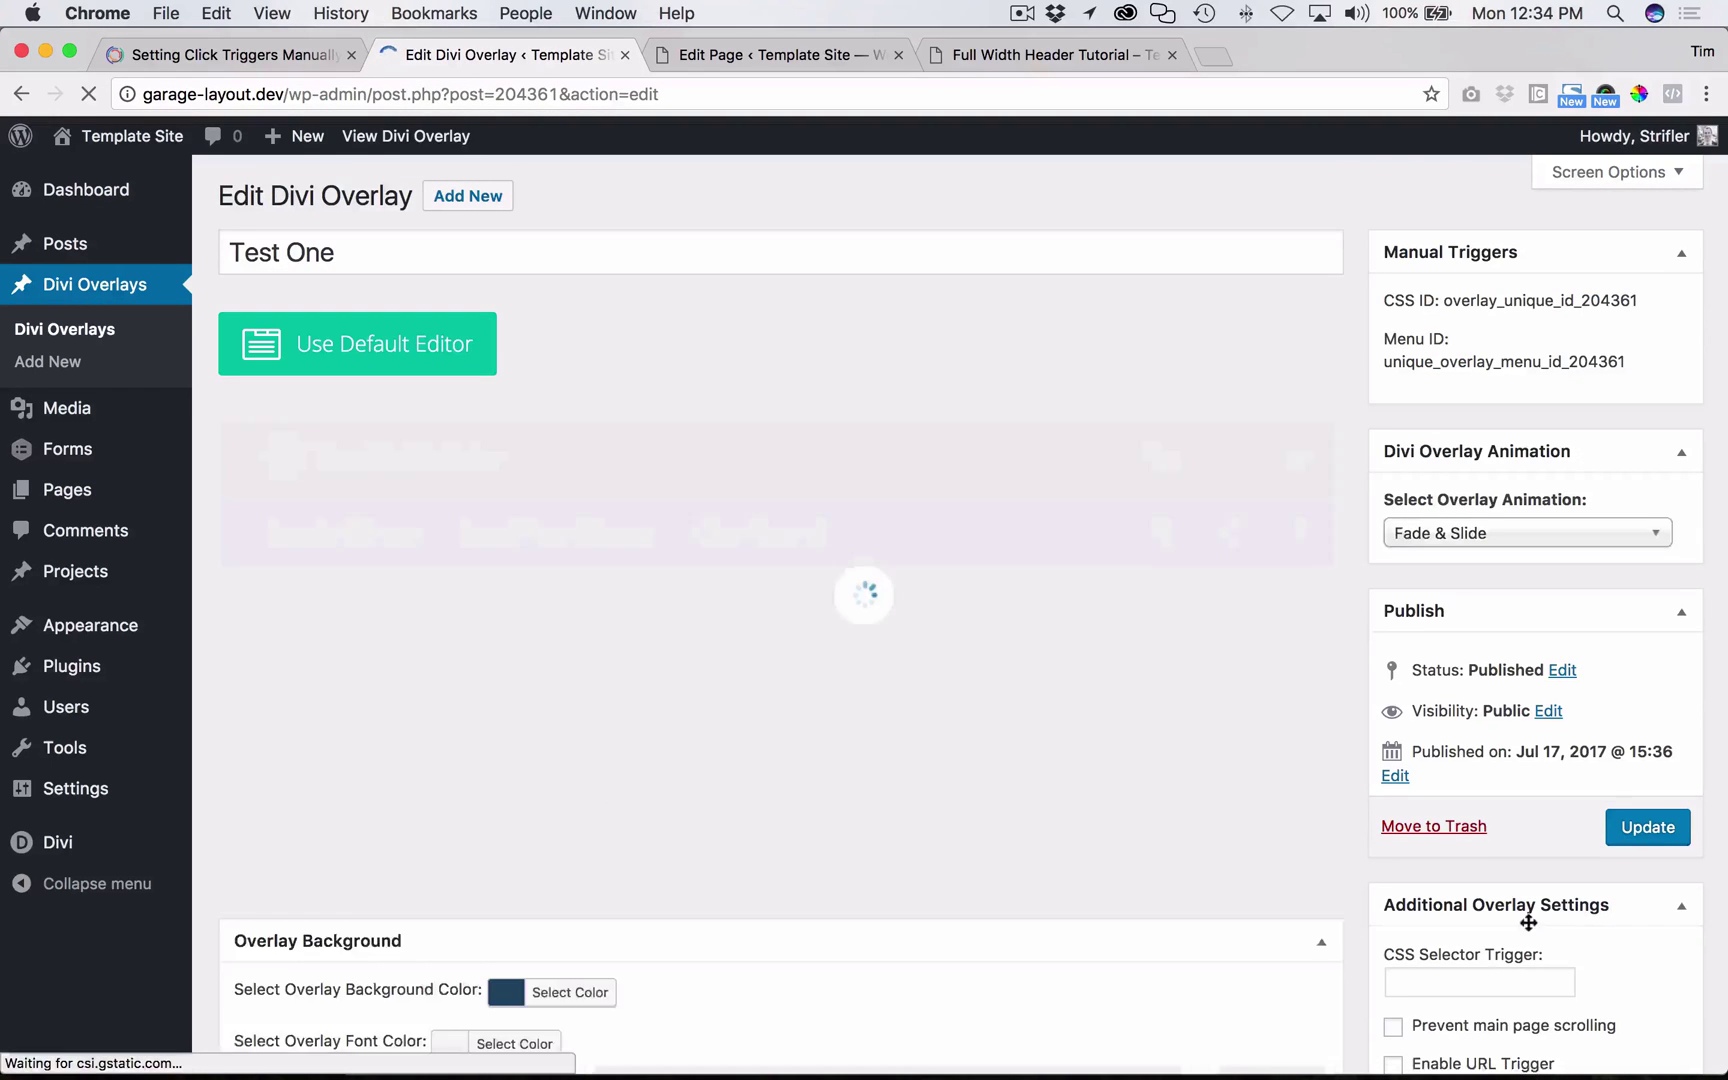
pyautogui.scroll(-3, 1463, 807)
pyautogui.click(1479, 735)
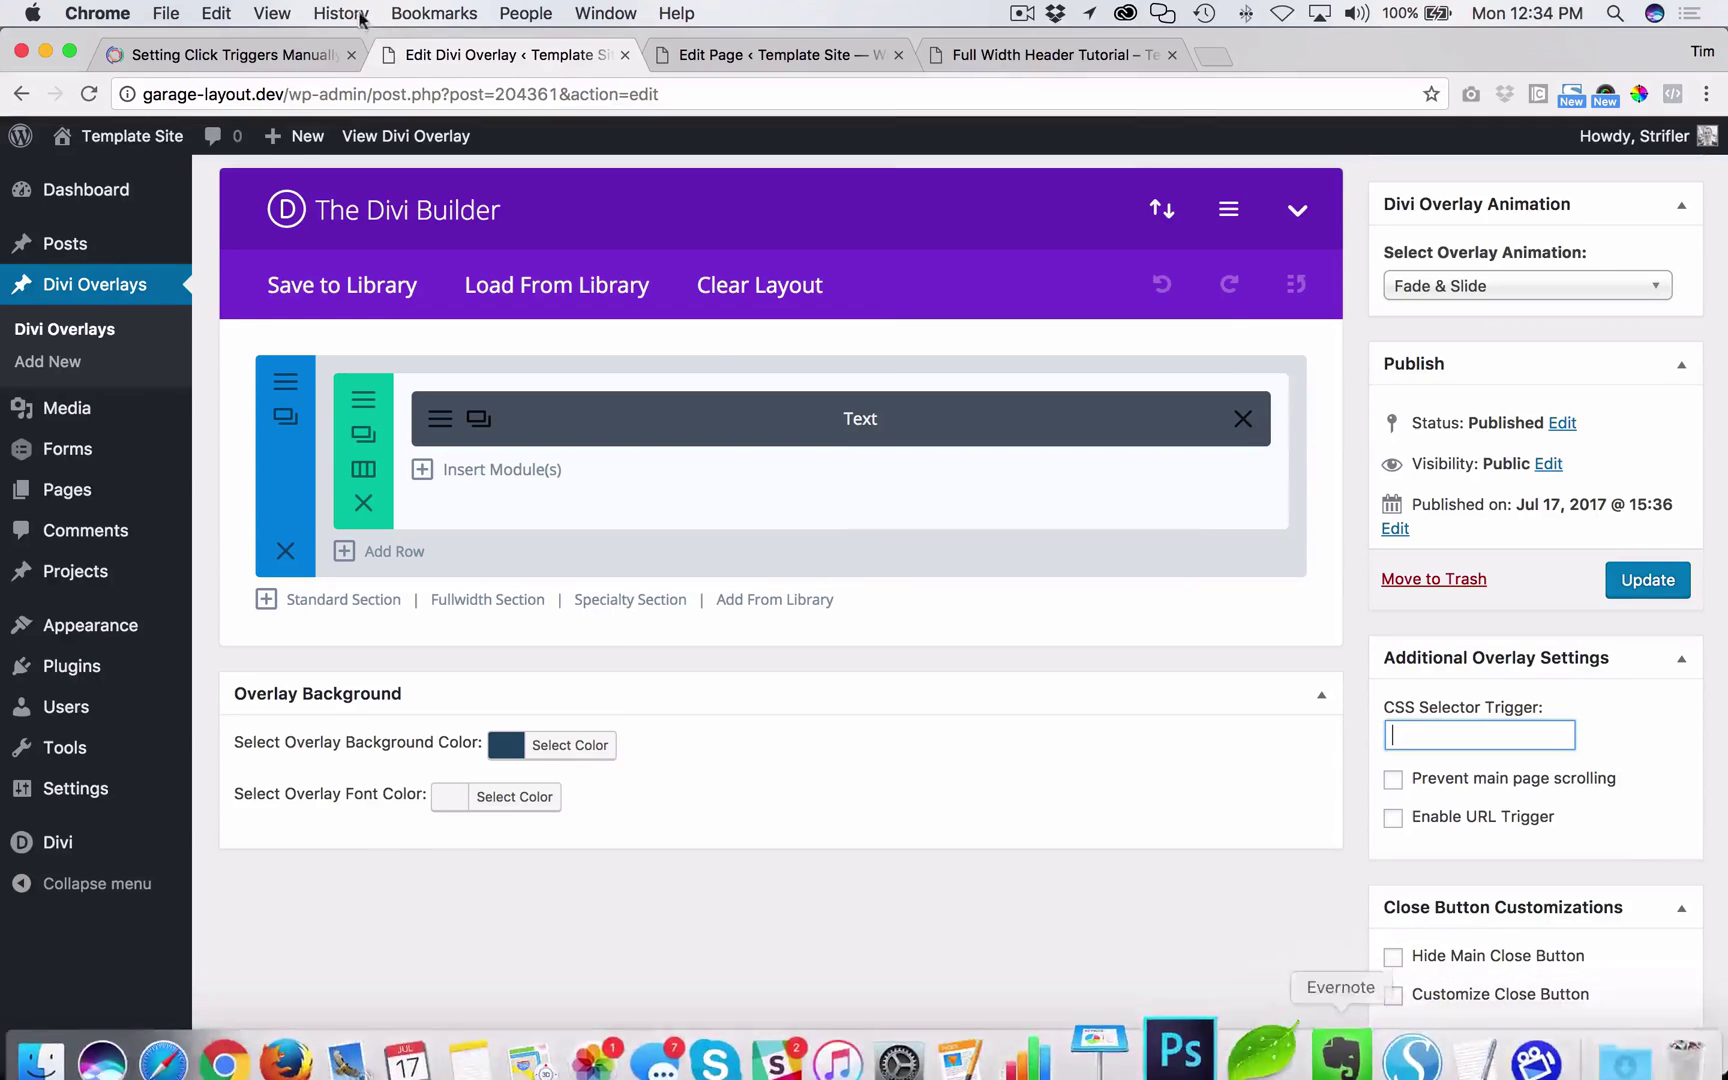
# - Copy the Full Width Header Button Two selector from the article and assemble "#custom-overlay-trigger a.et_pb_button_two" in the TextEdit note, then copy that line
pyautogui.click(240, 62)
pyautogui.scroll(-20, 824, 913)
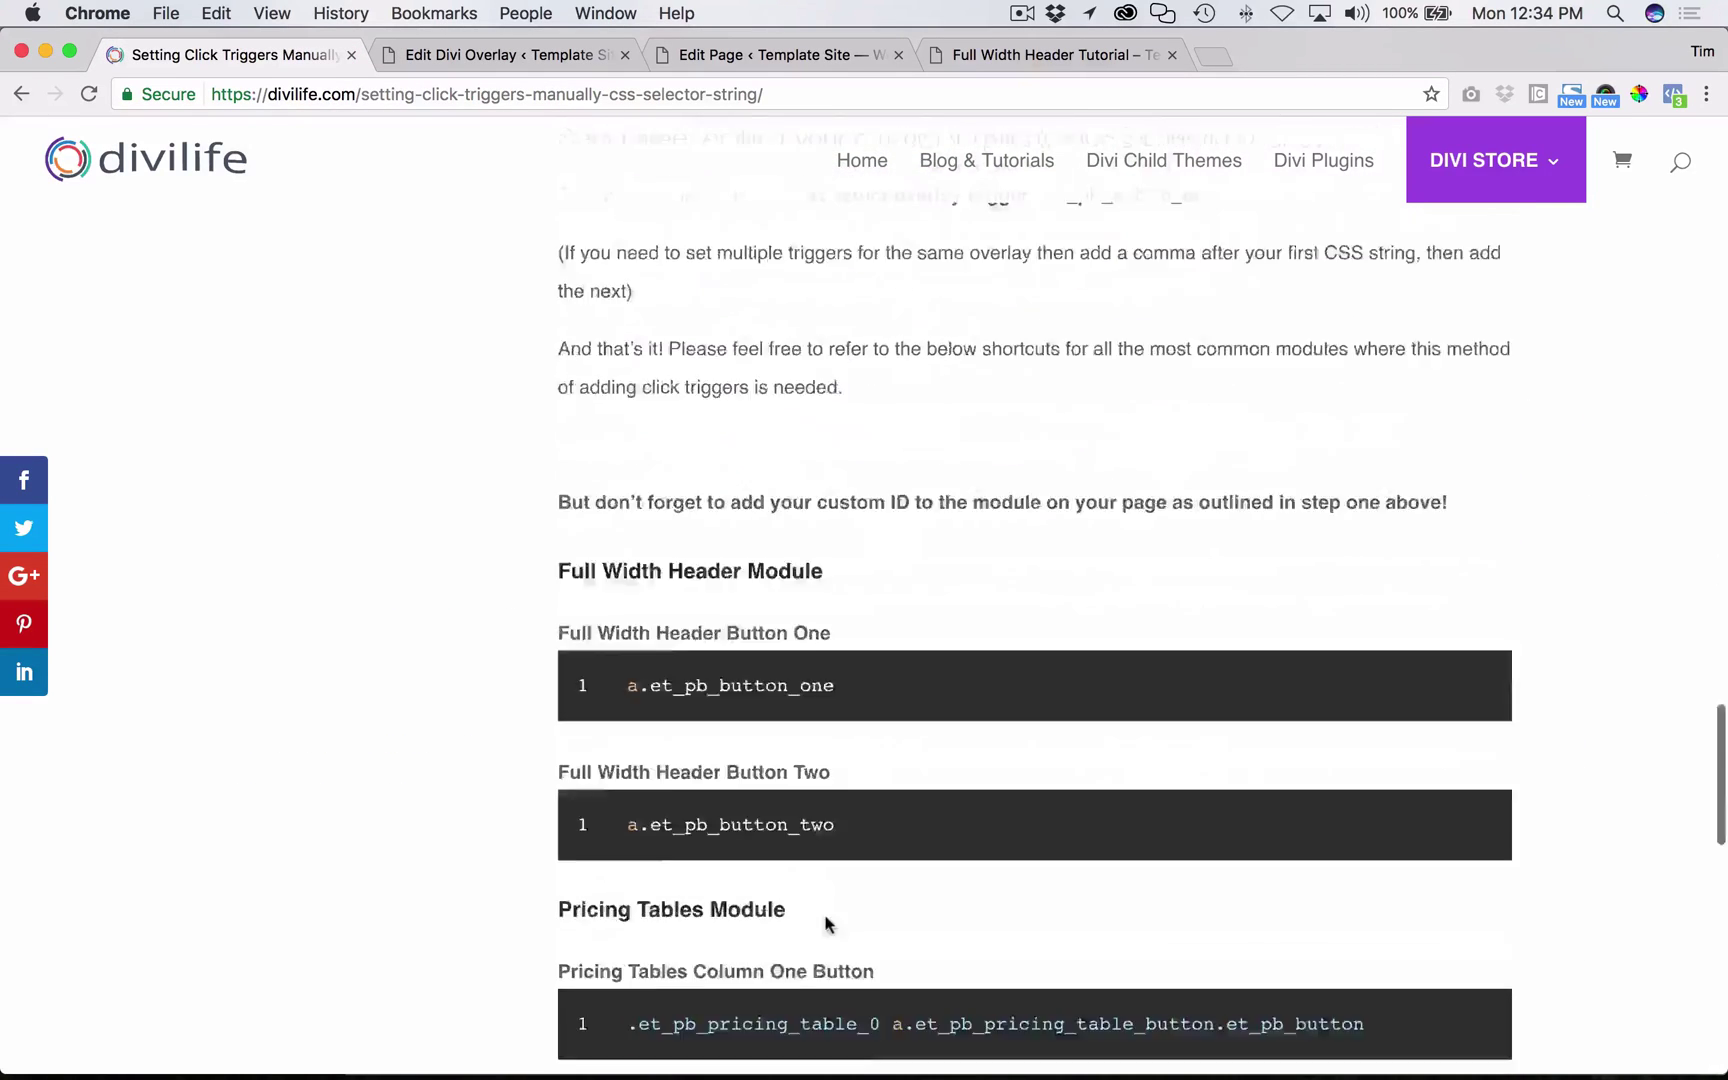
pyautogui.scroll(2, 537, 569)
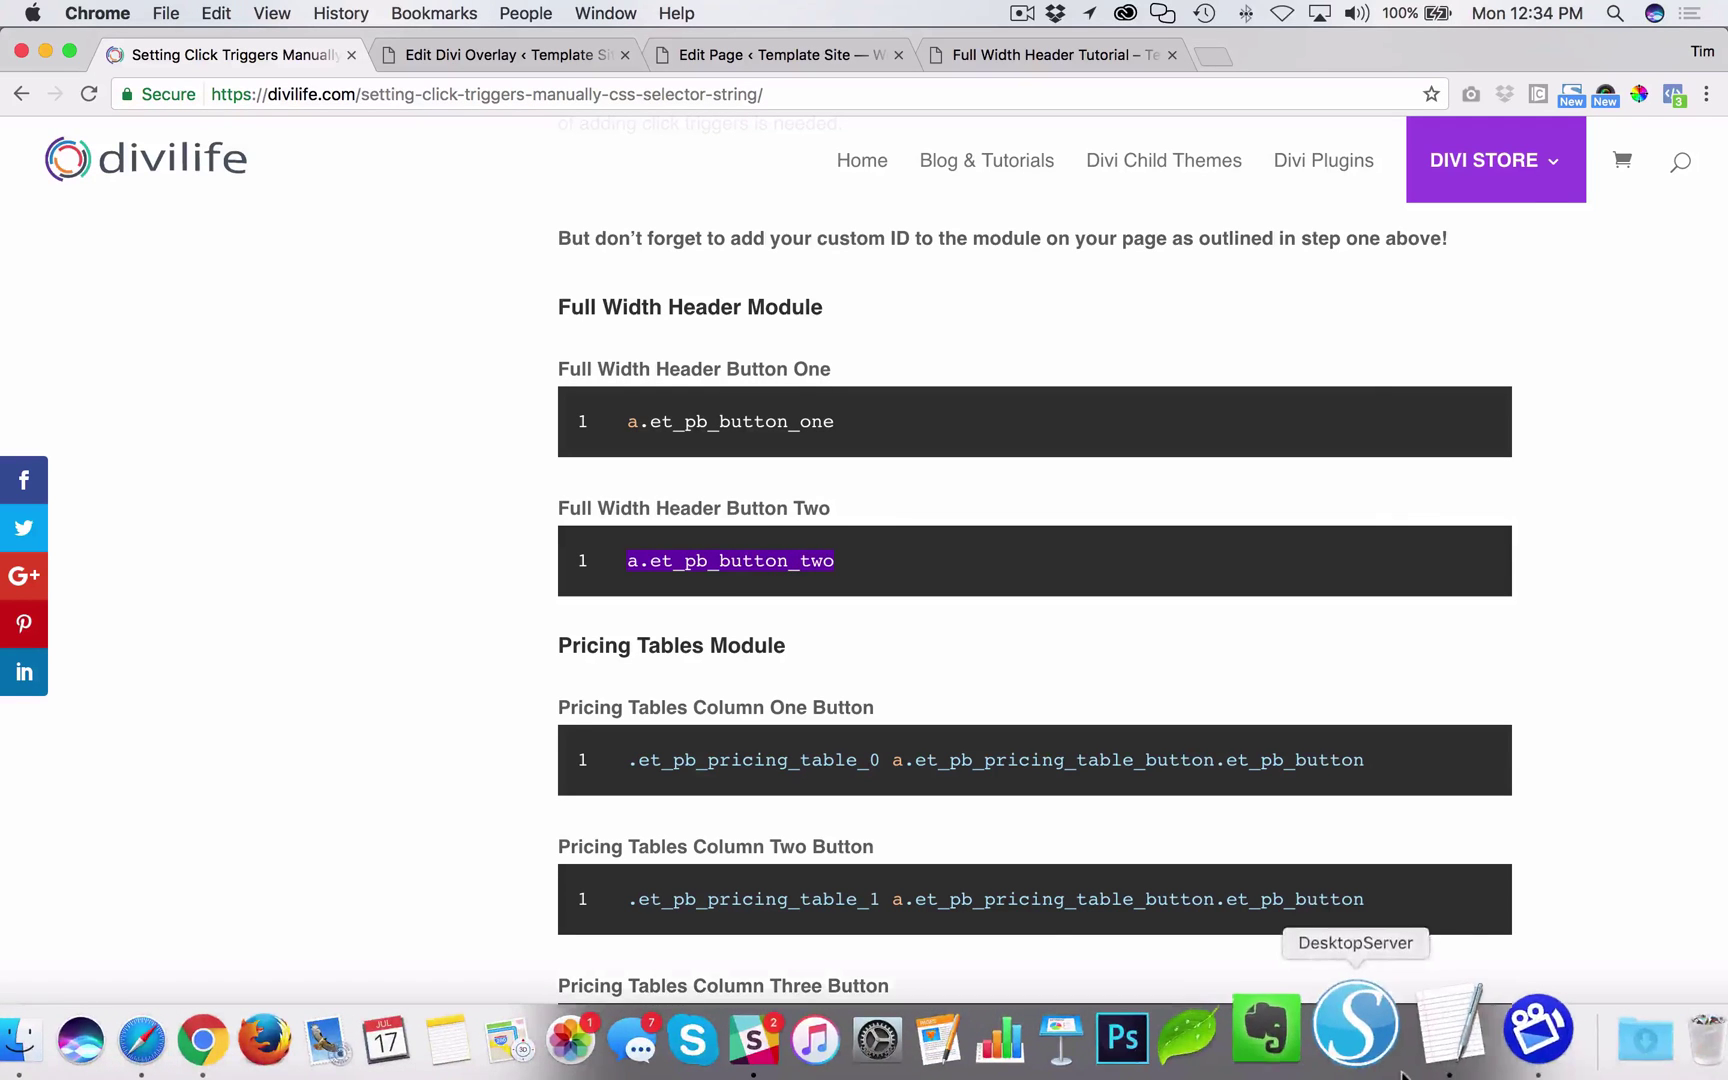
pyautogui.click(1432, 1015)
pyautogui.click(733, 228)
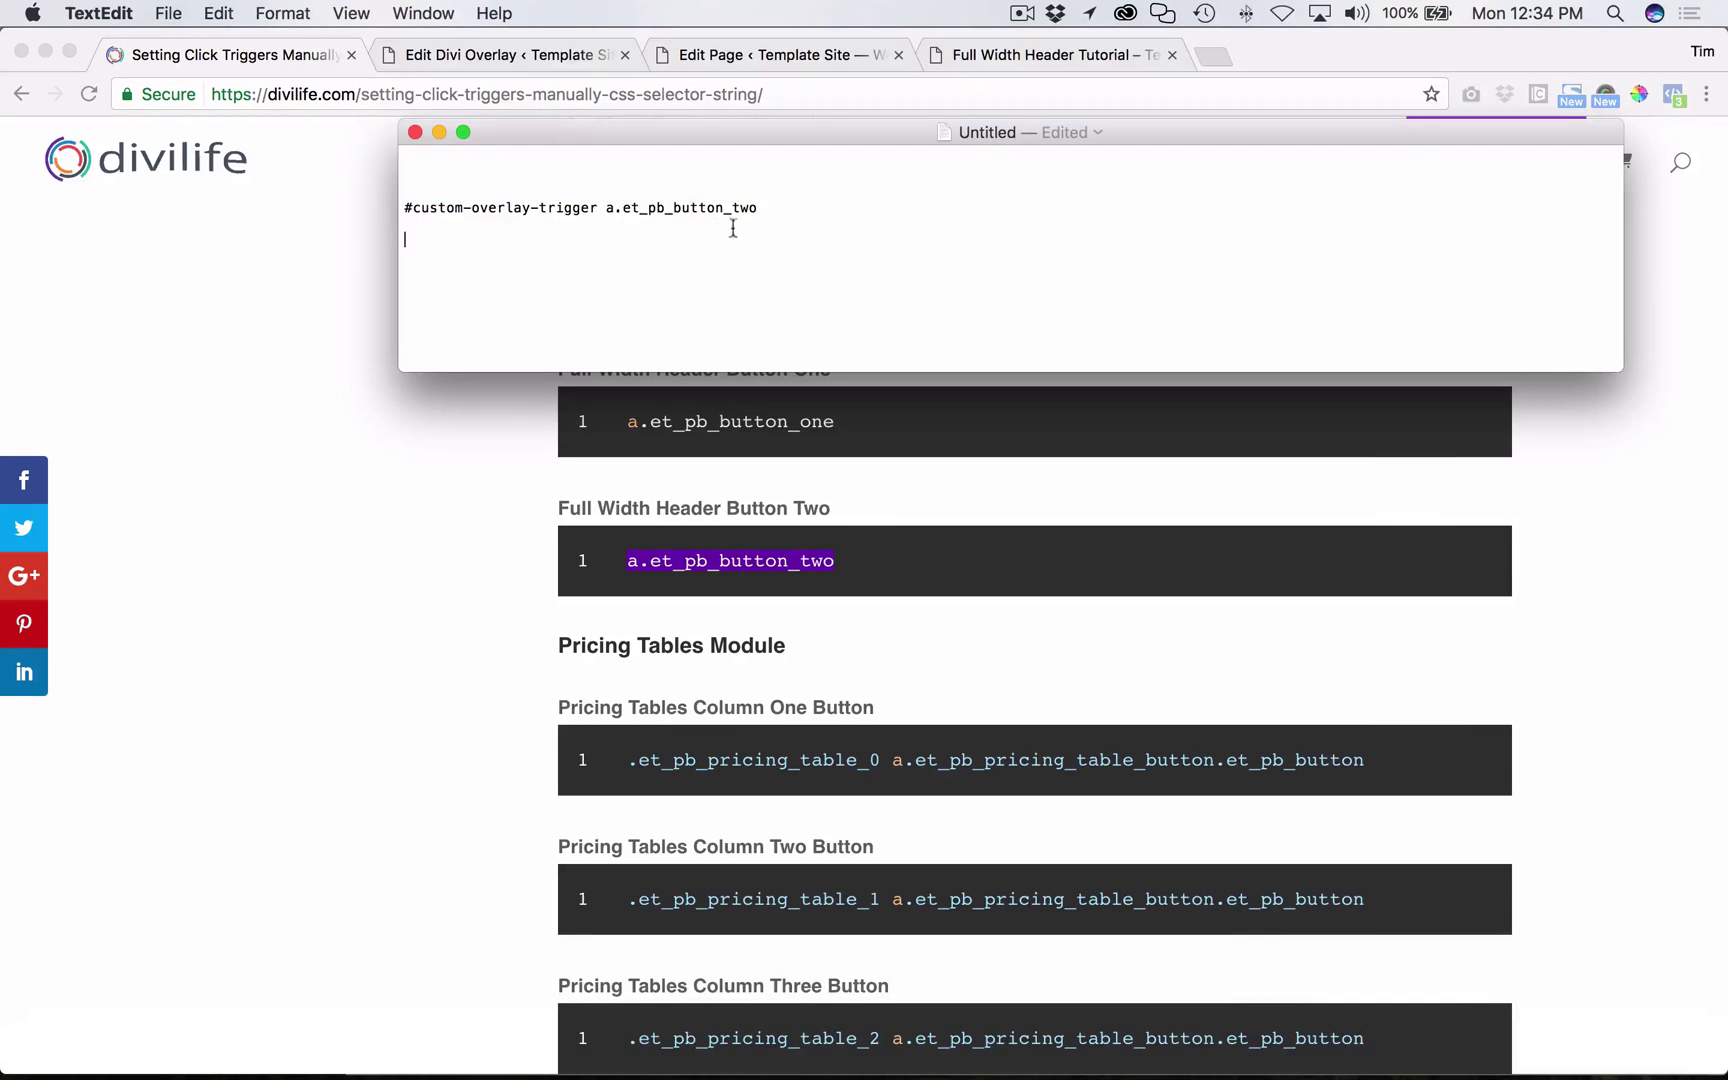
pyautogui.moveTo(759, 210); pyautogui.dragTo(614, 210)
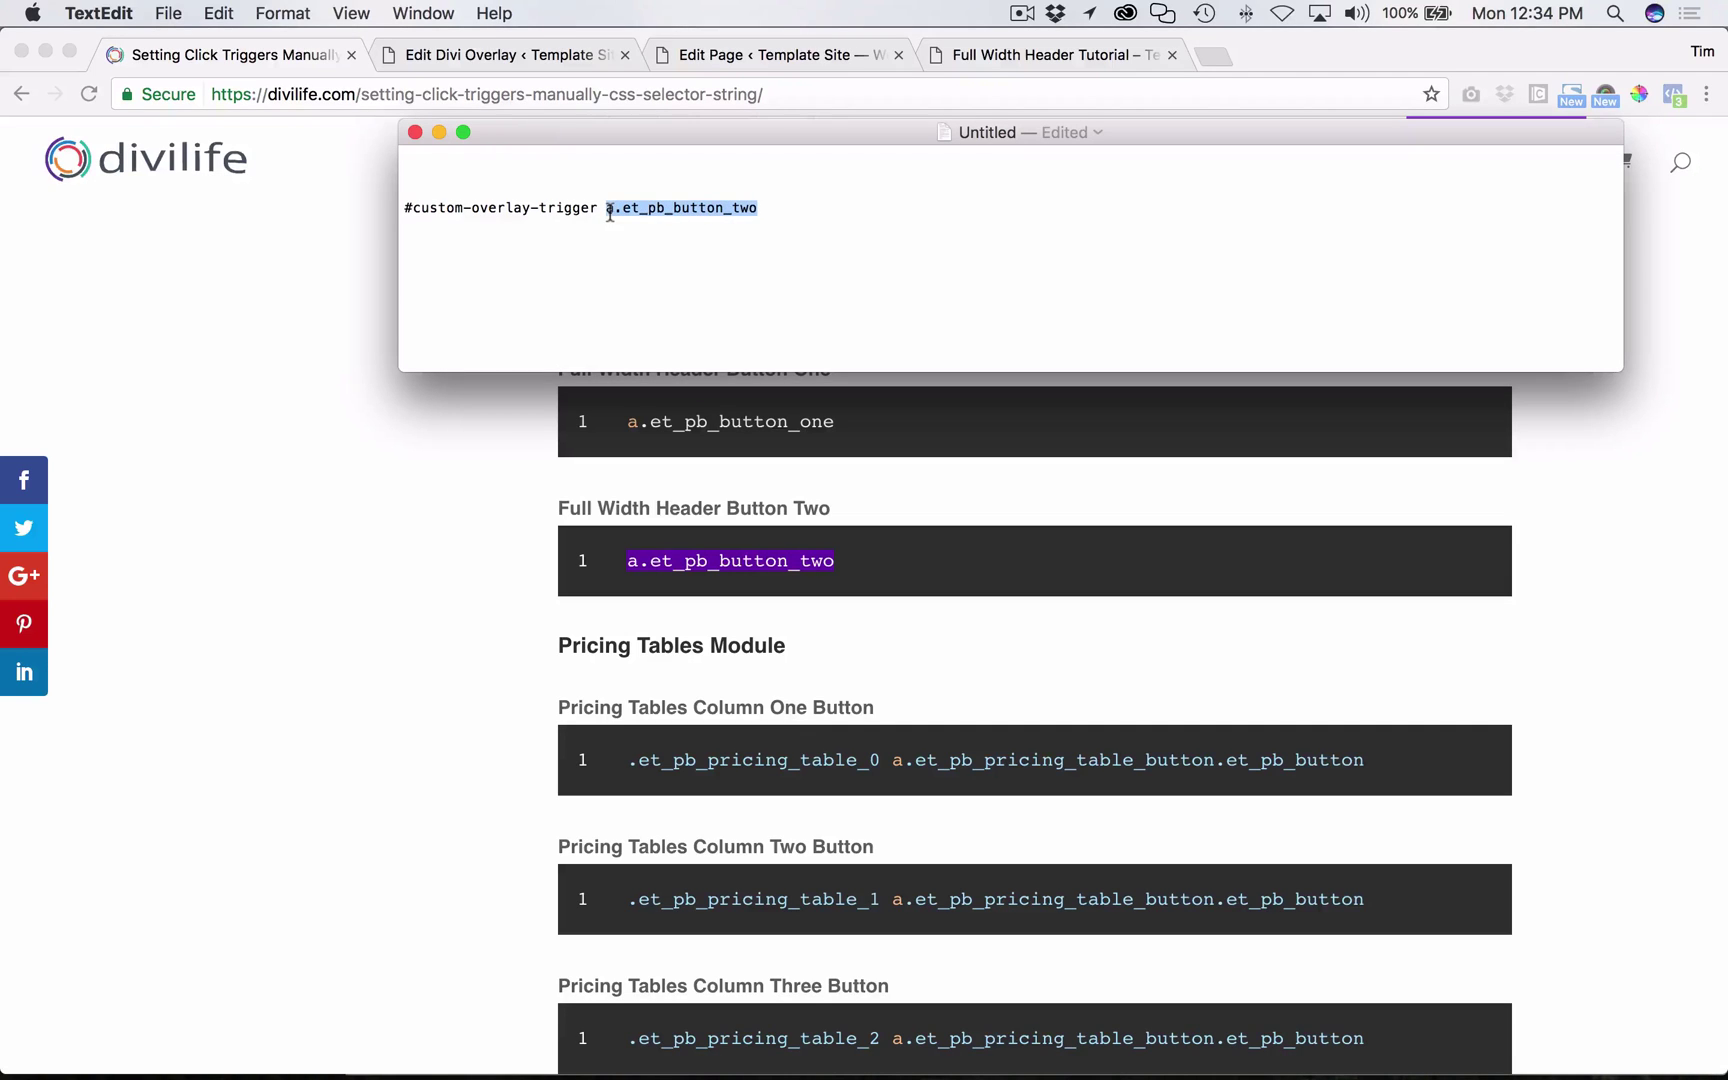
pyautogui.click(610, 210)
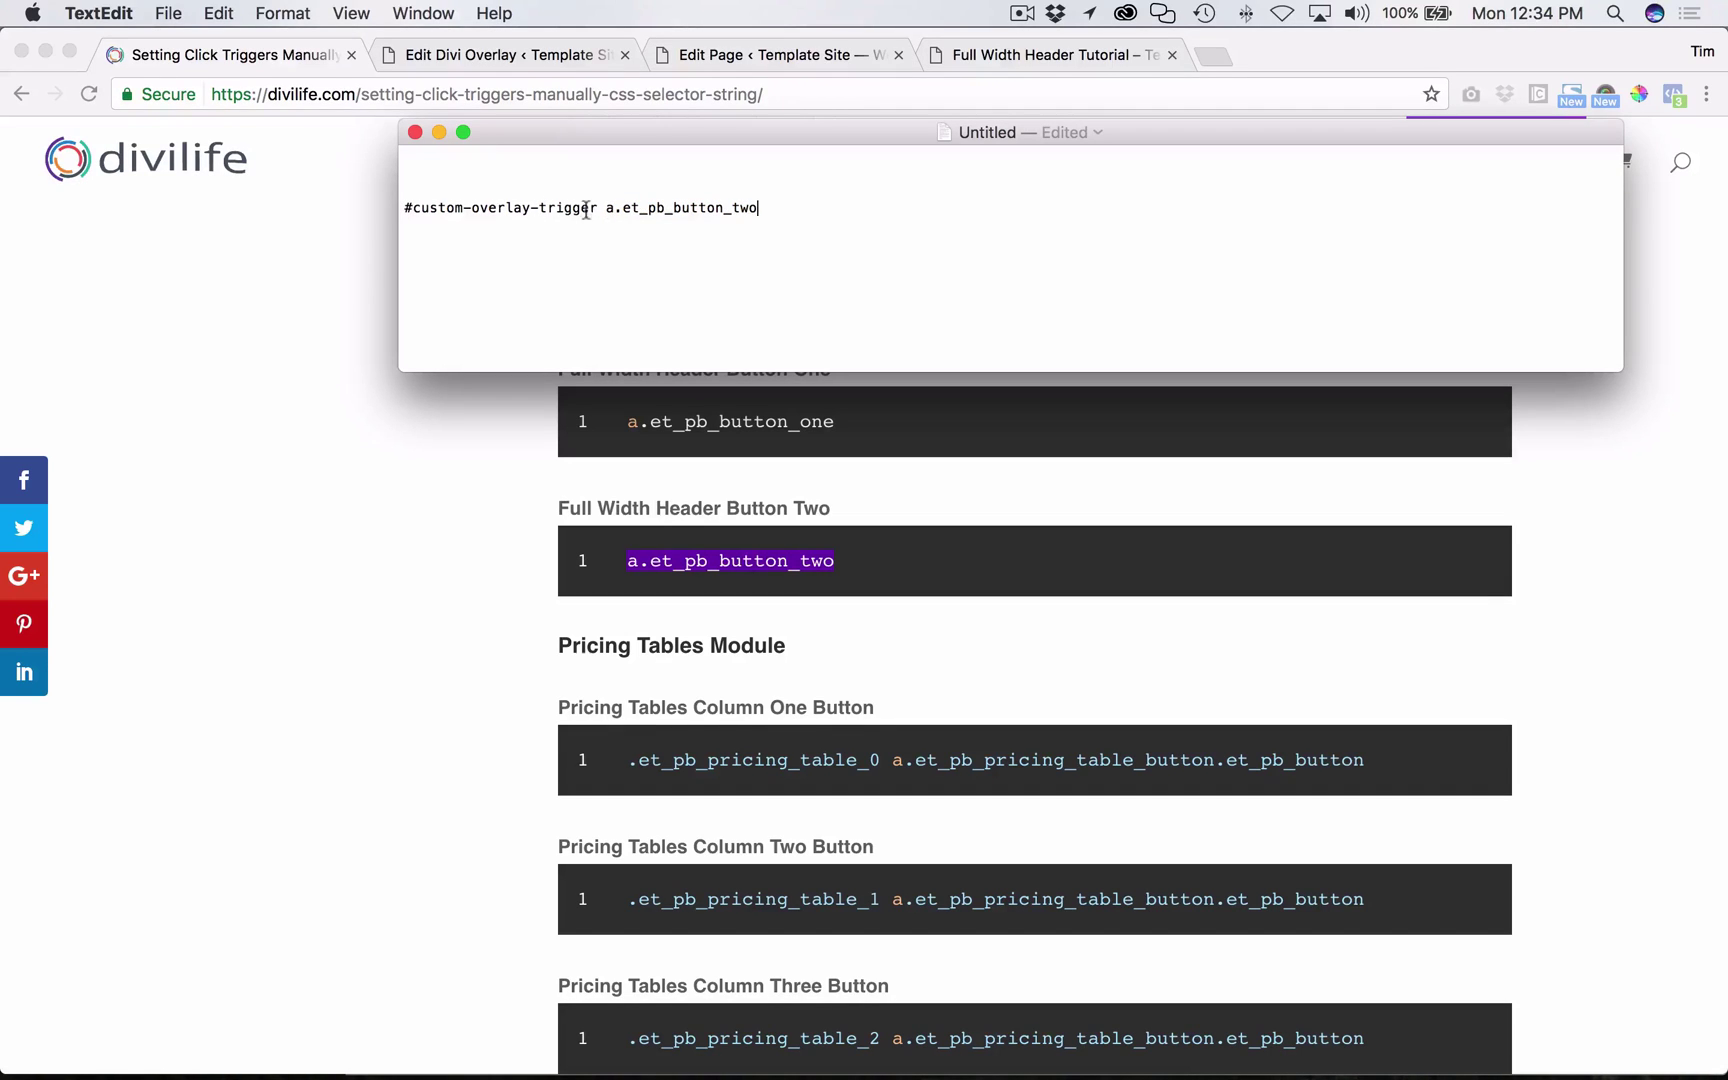
pyautogui.tripleClick(770, 210)
pyautogui.moveTo(770, 210); pyautogui.dragTo(401, 205)
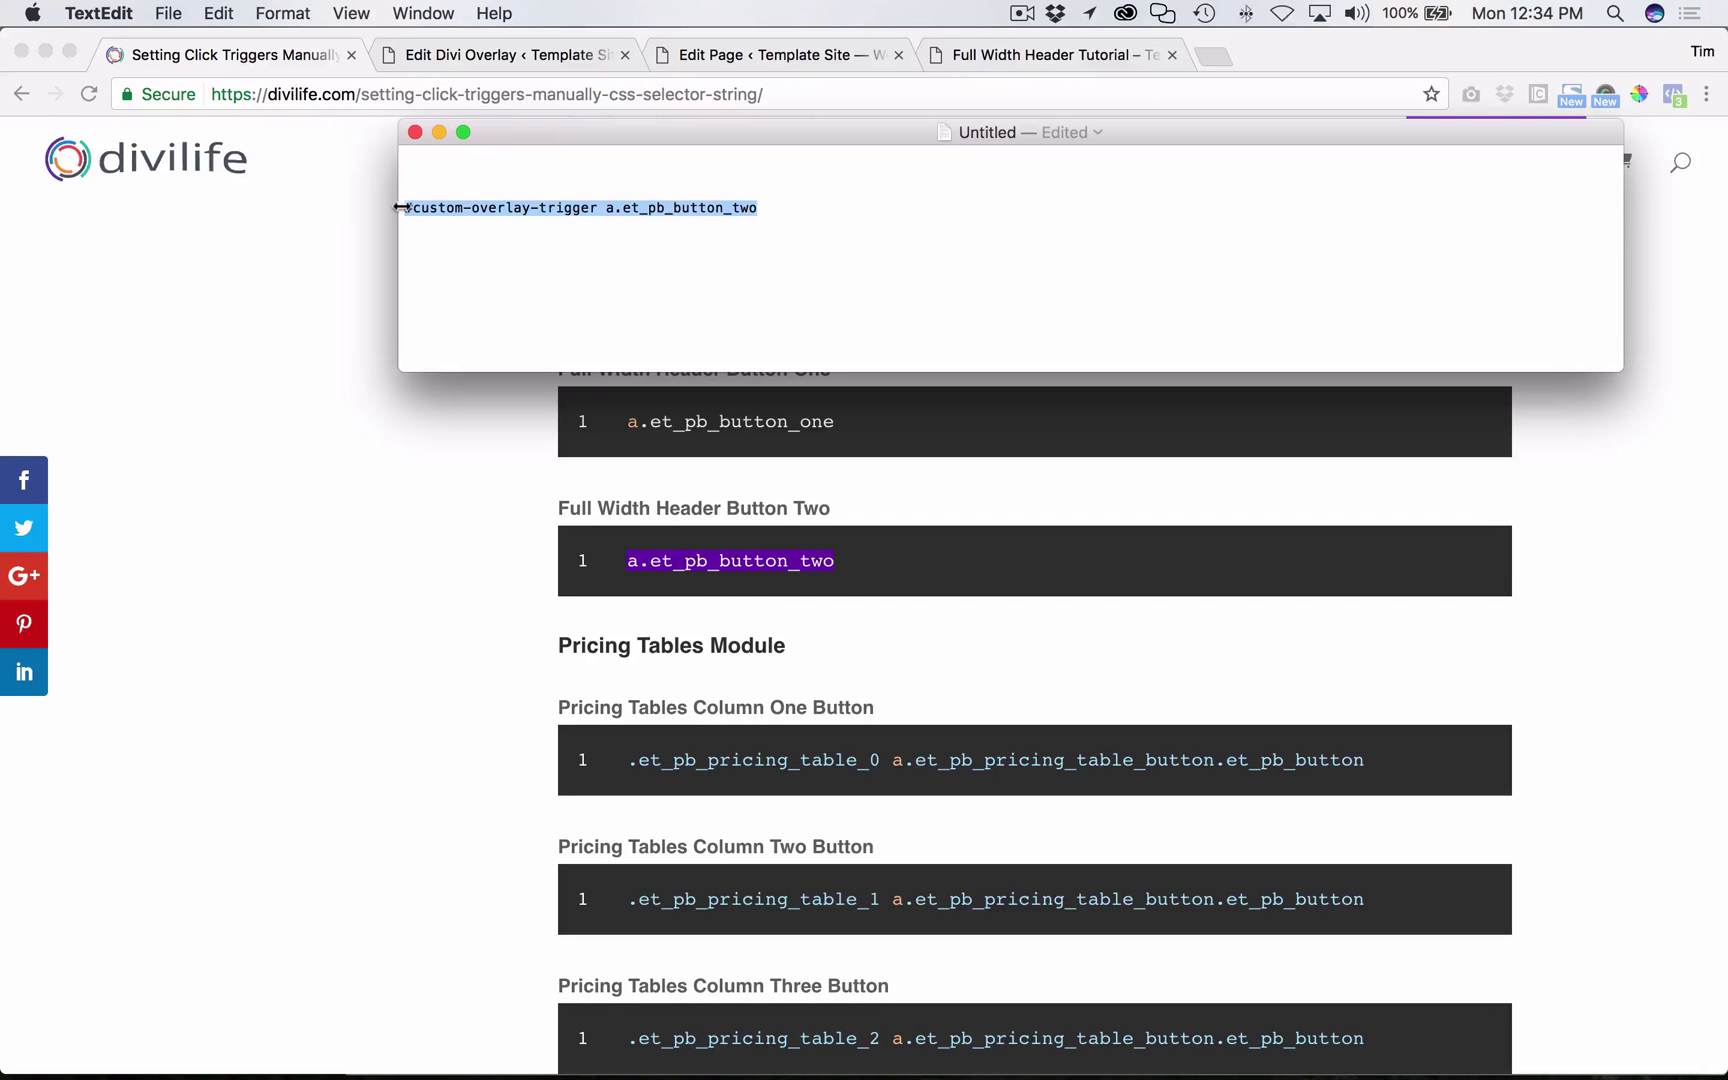
# - Set the Test One overlay's CSS Selector Trigger to "#custom-overlay-trigger a.et_pb_button_two" and update the overlay
pyautogui.click(324, 494)
pyautogui.click(460, 58)
pyautogui.click(1417, 733)
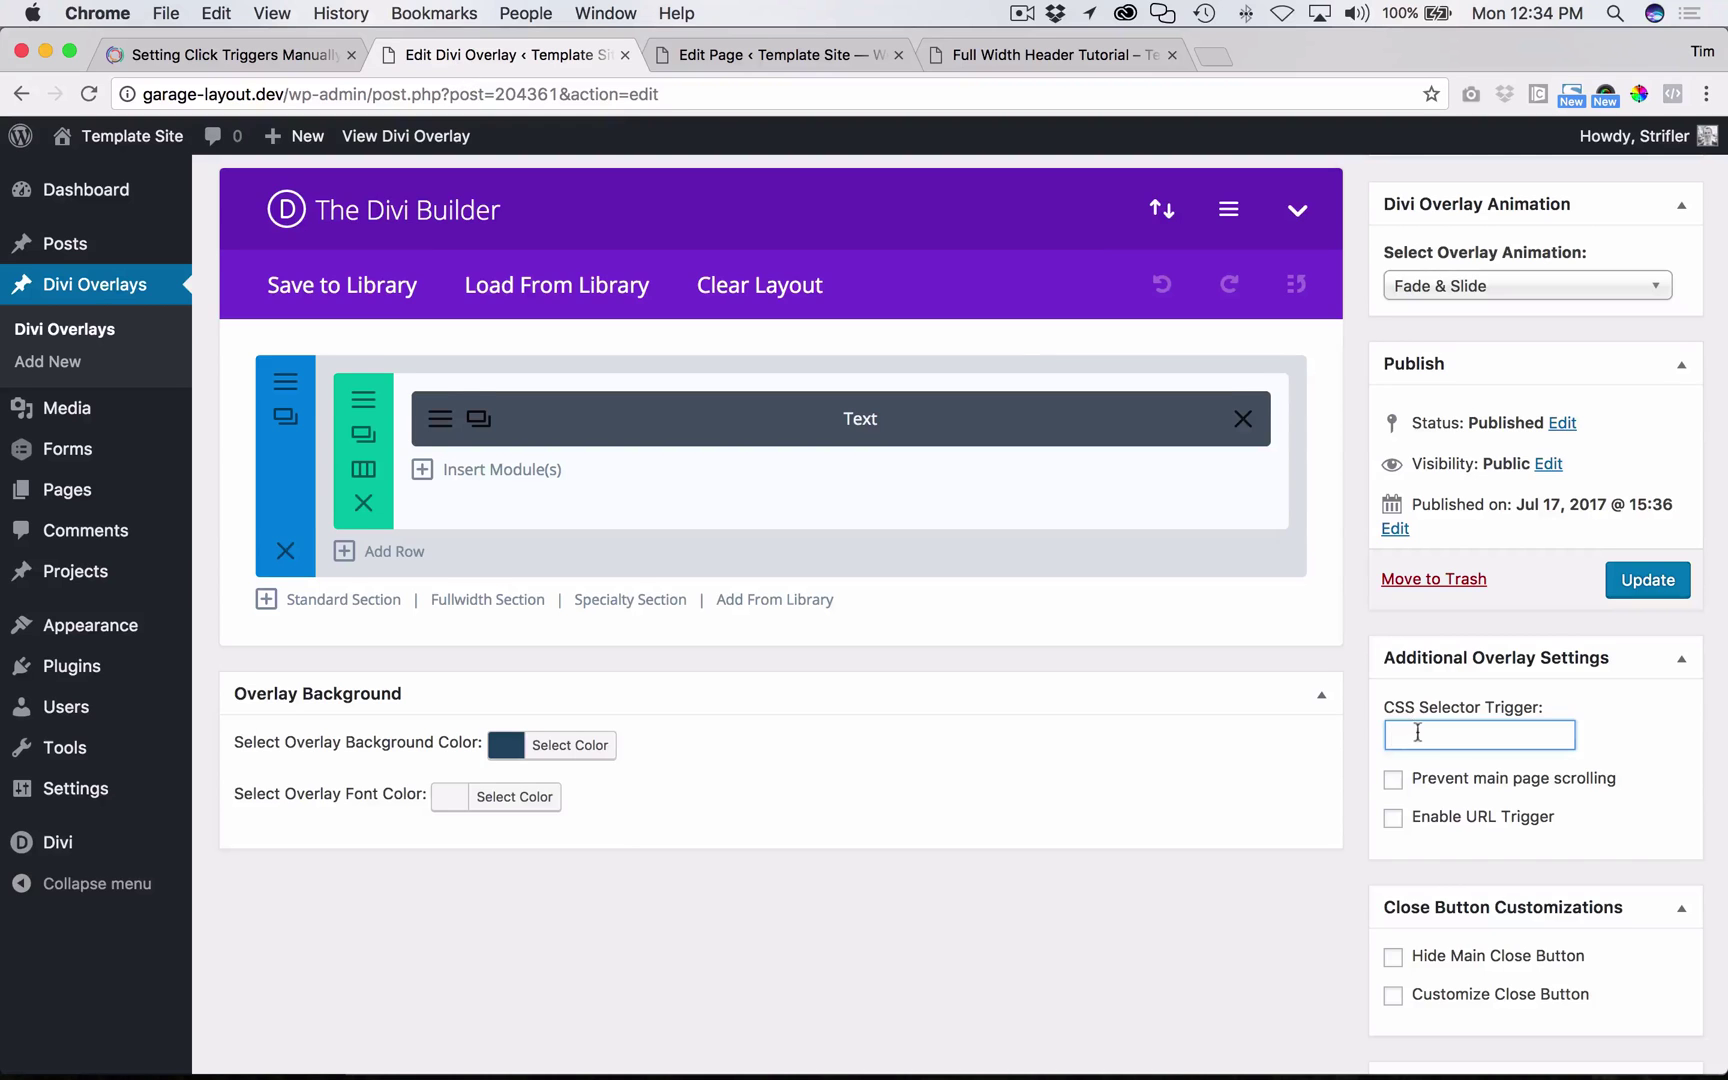
pyautogui.scroll(2, 1417, 733)
pyautogui.click(1426, 817)
pyautogui.press('super+v')
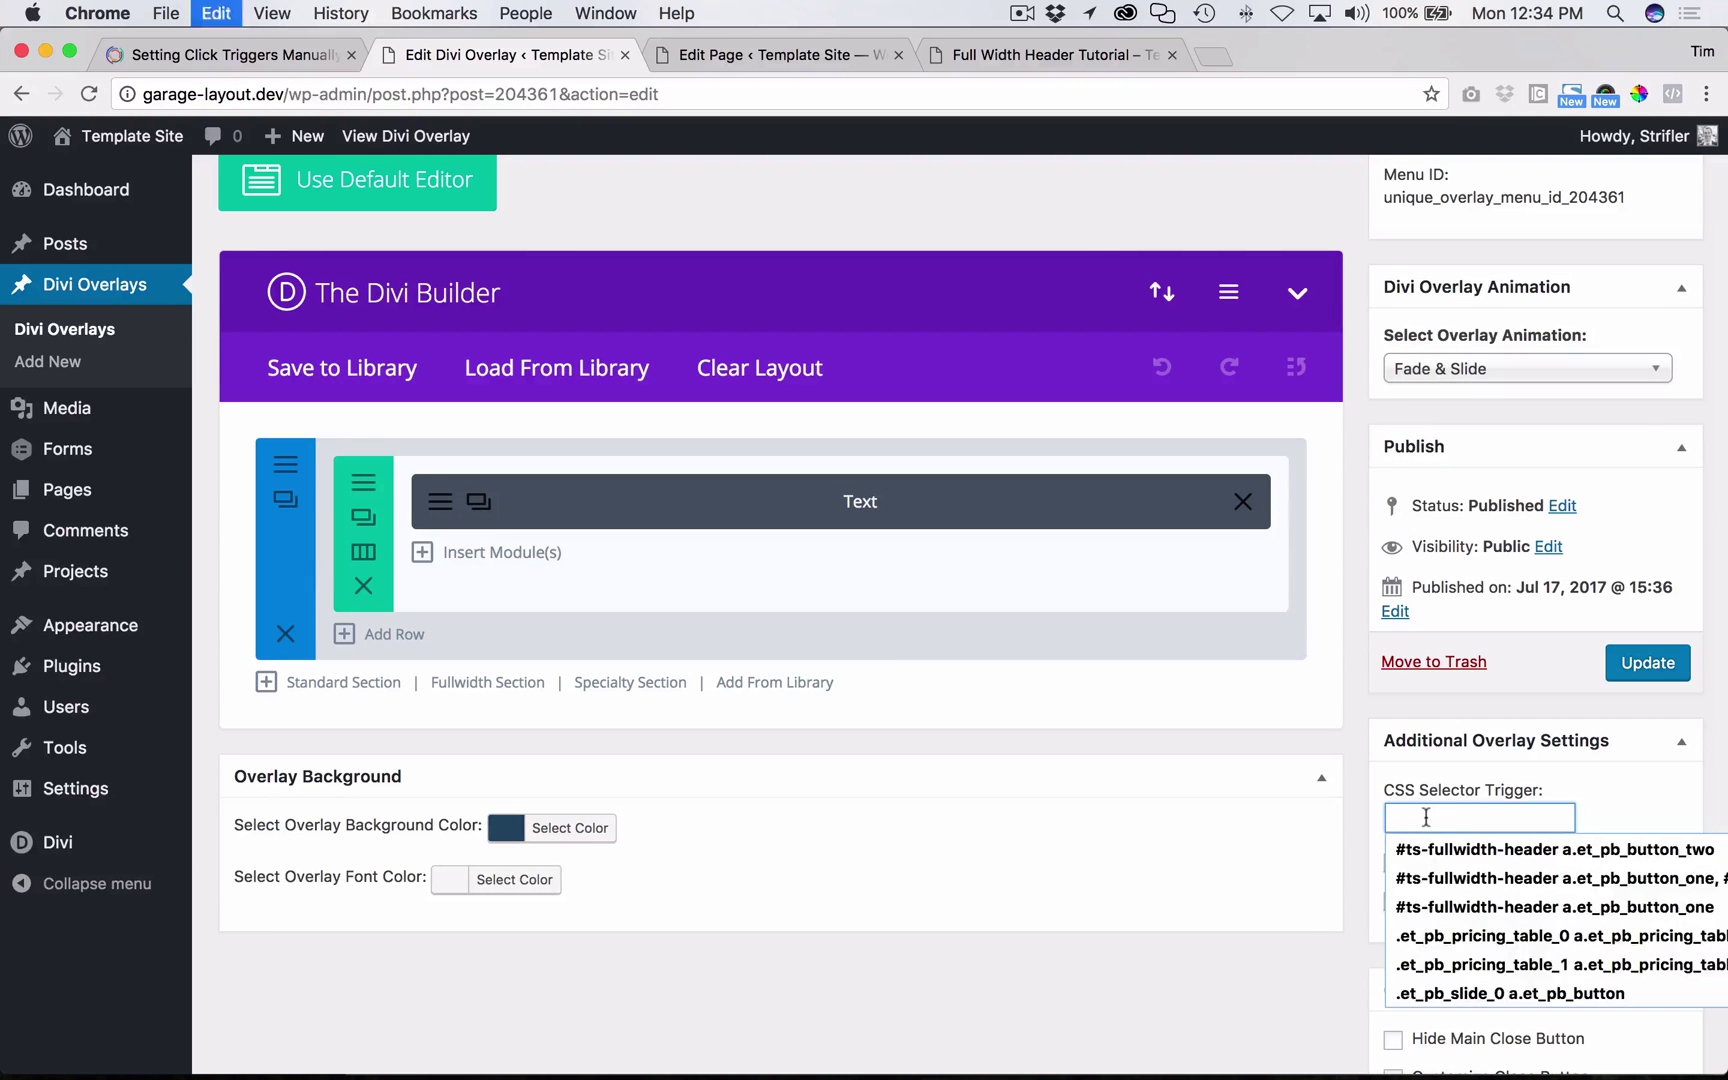
pyautogui.click(1648, 662)
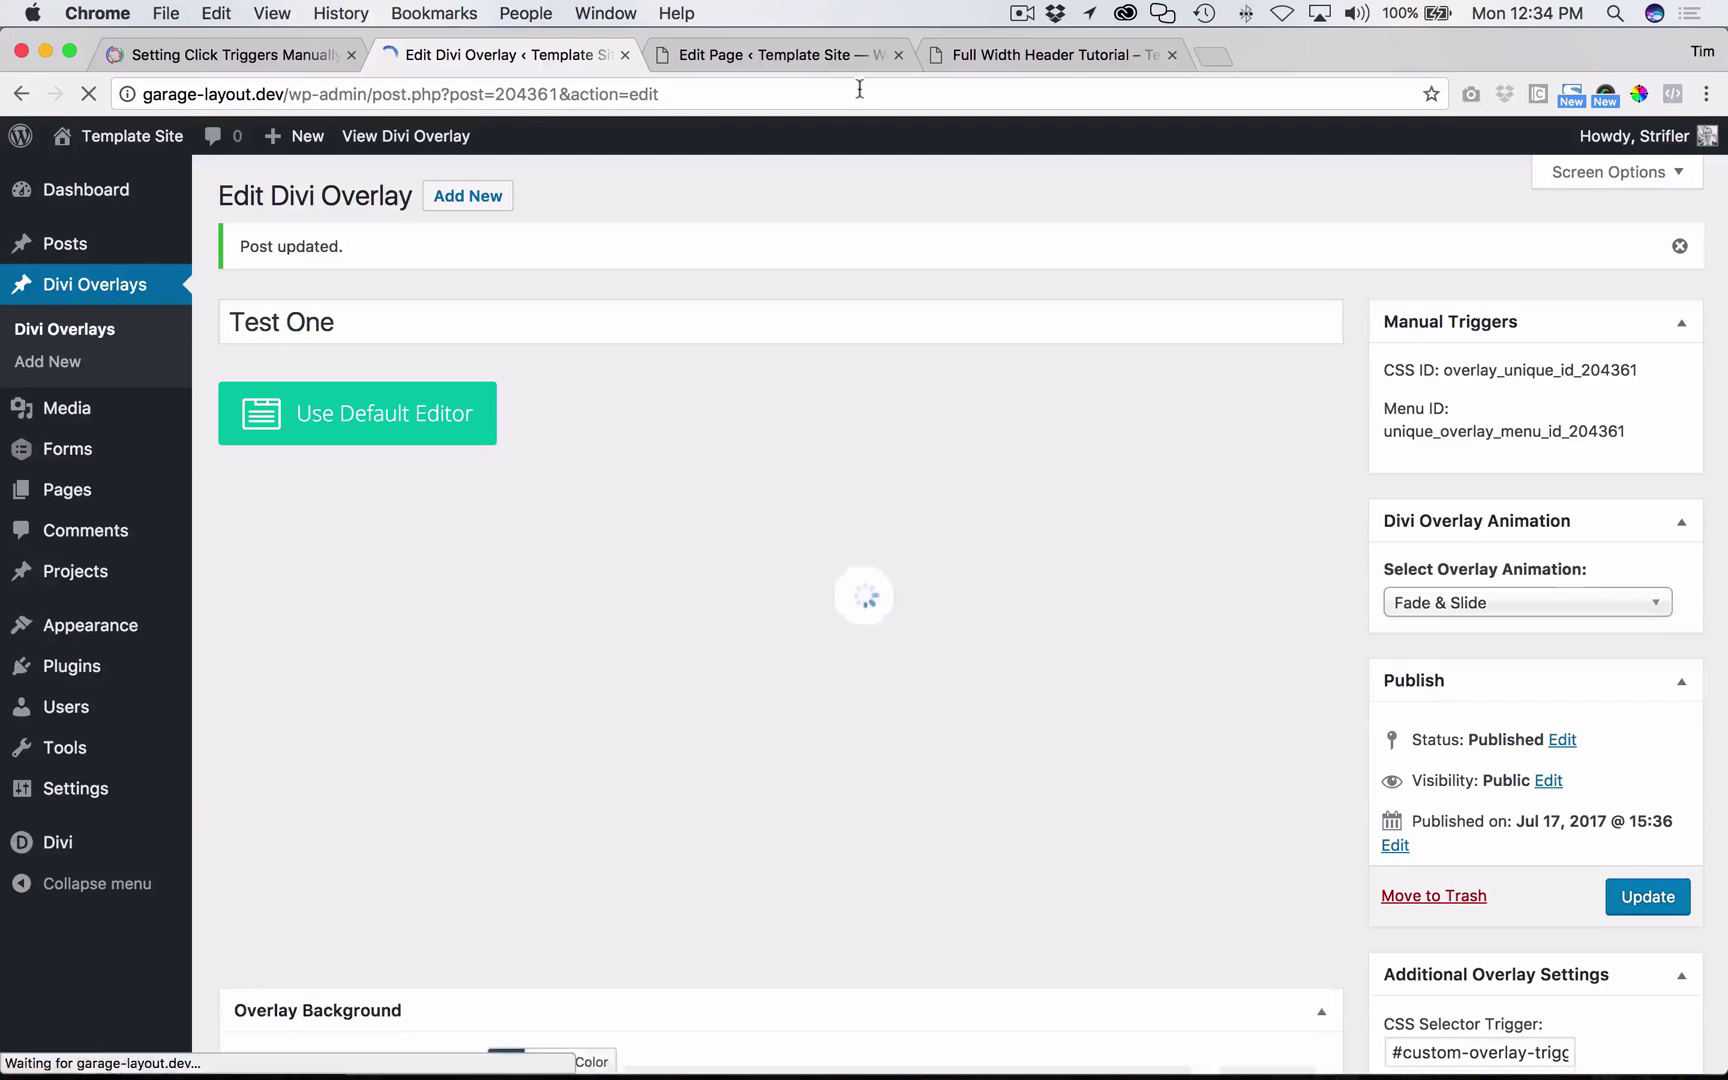
# - Reload the live page and test the Our Gallery and Our Cars buttons, closing the overlay each one opens
pyautogui.click(1035, 52)
pyautogui.press('super+r')
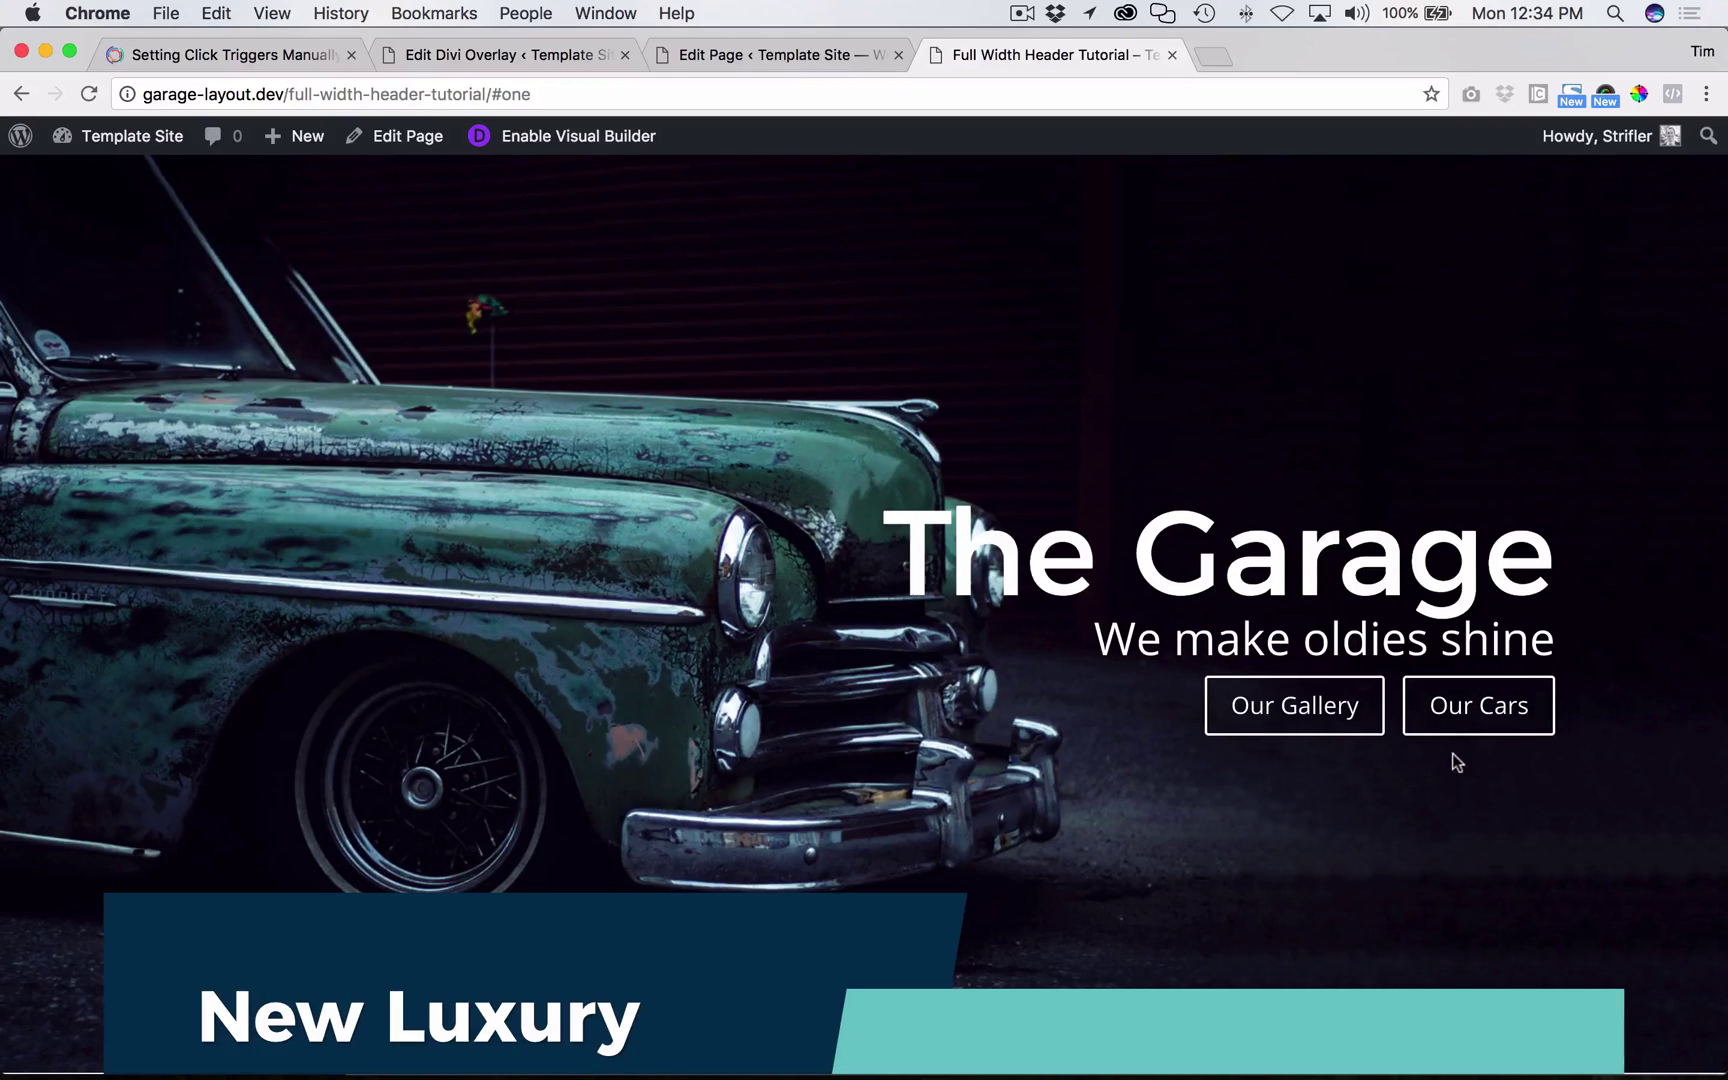
pyautogui.click(1308, 718)
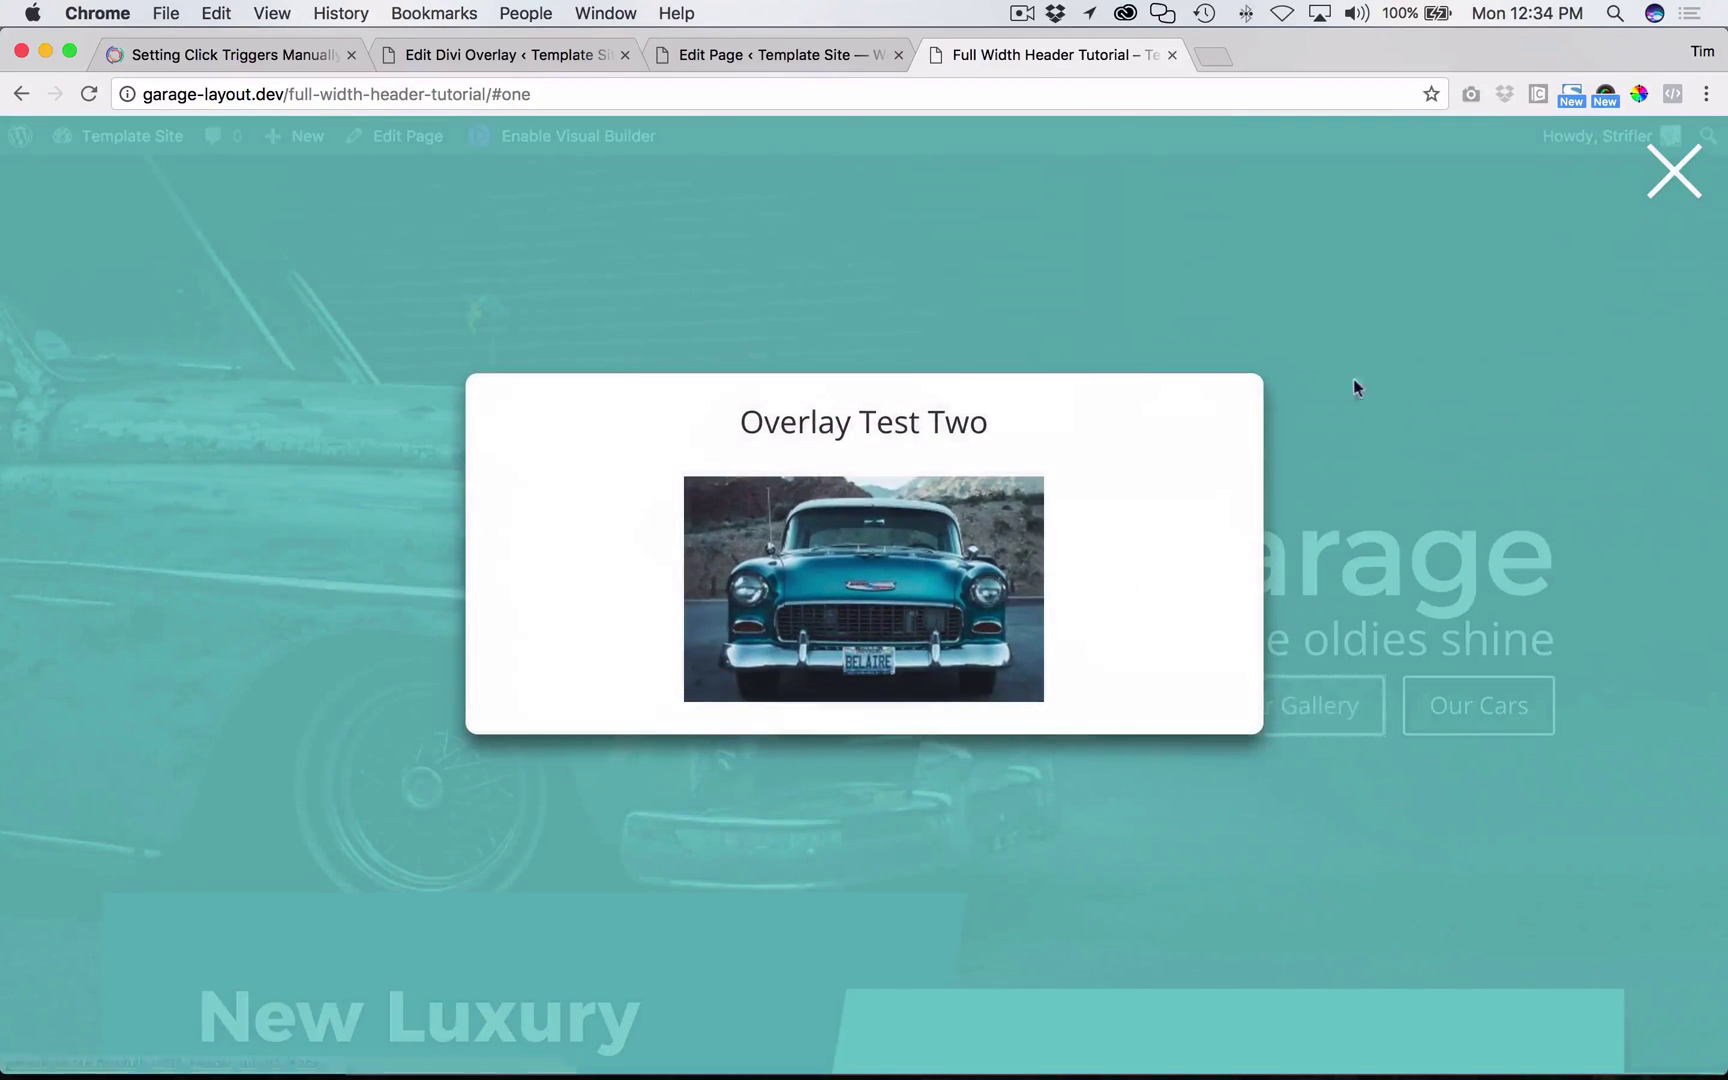
pyautogui.click(1680, 178)
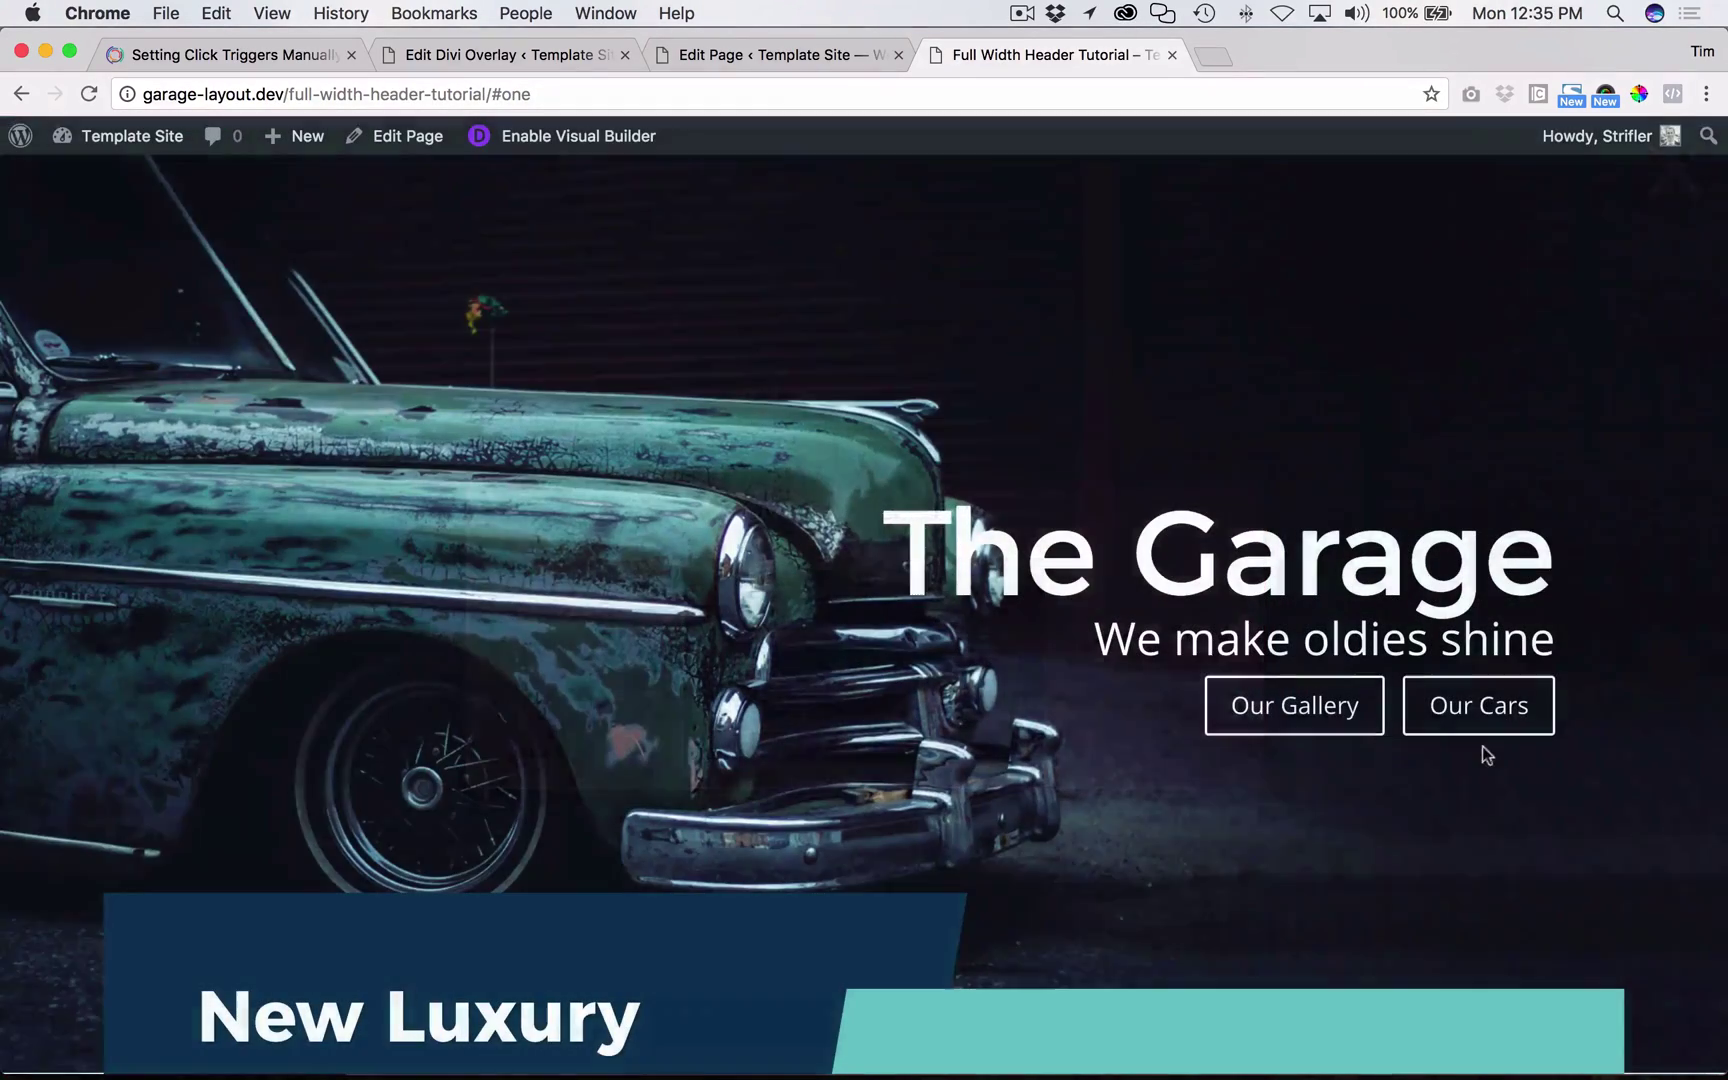
pyautogui.click(1487, 703)
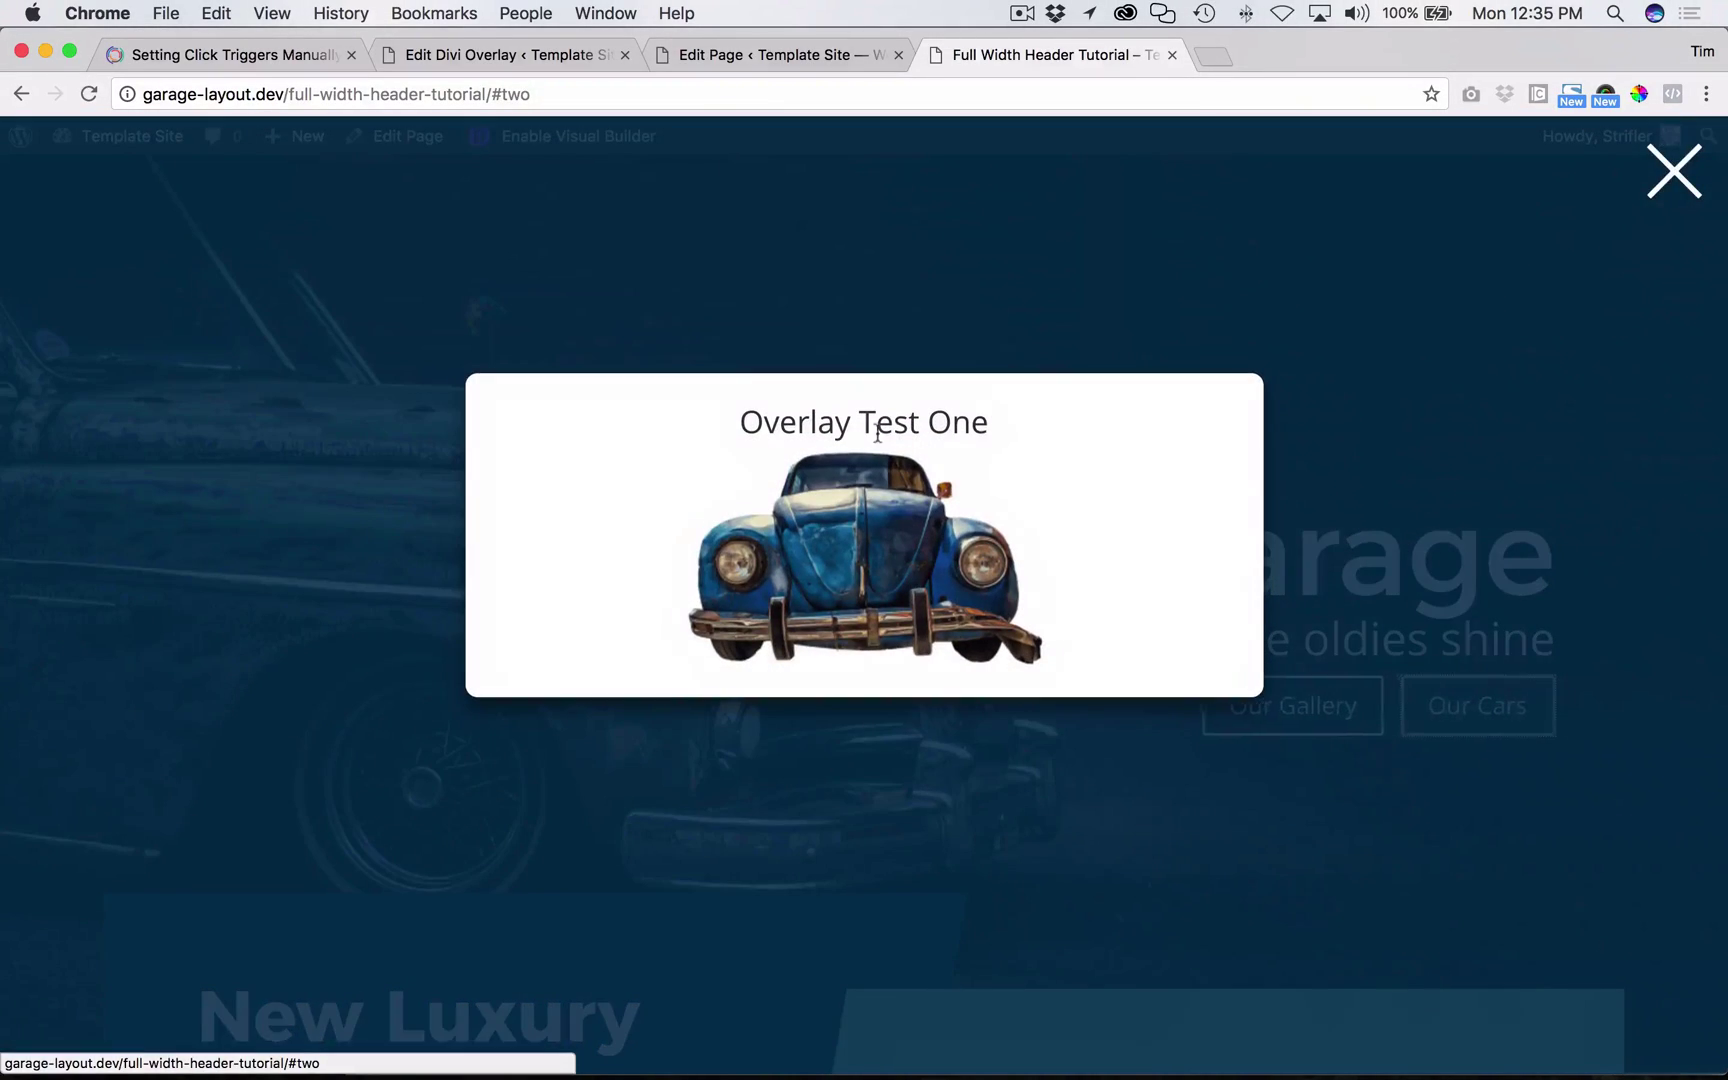
pyautogui.click(1680, 180)
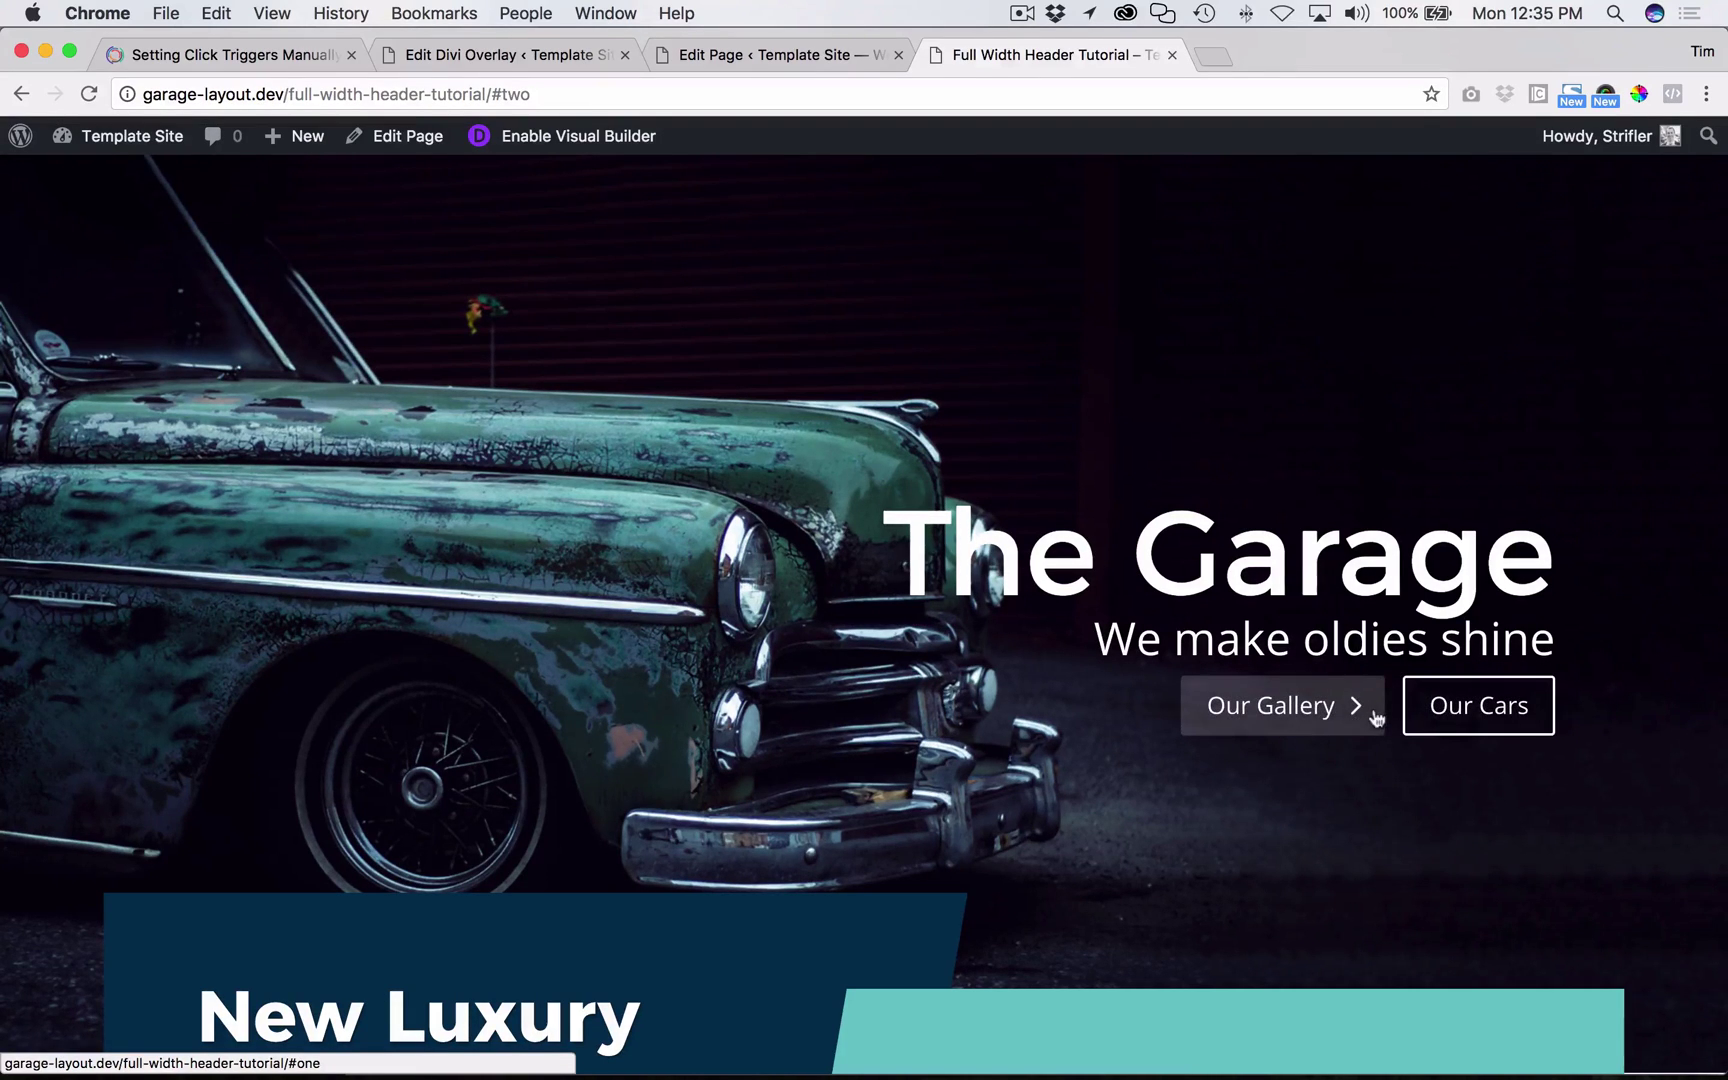
pyautogui.scroll(-5, 910, 806)
pyautogui.scroll(5, 910, 806)
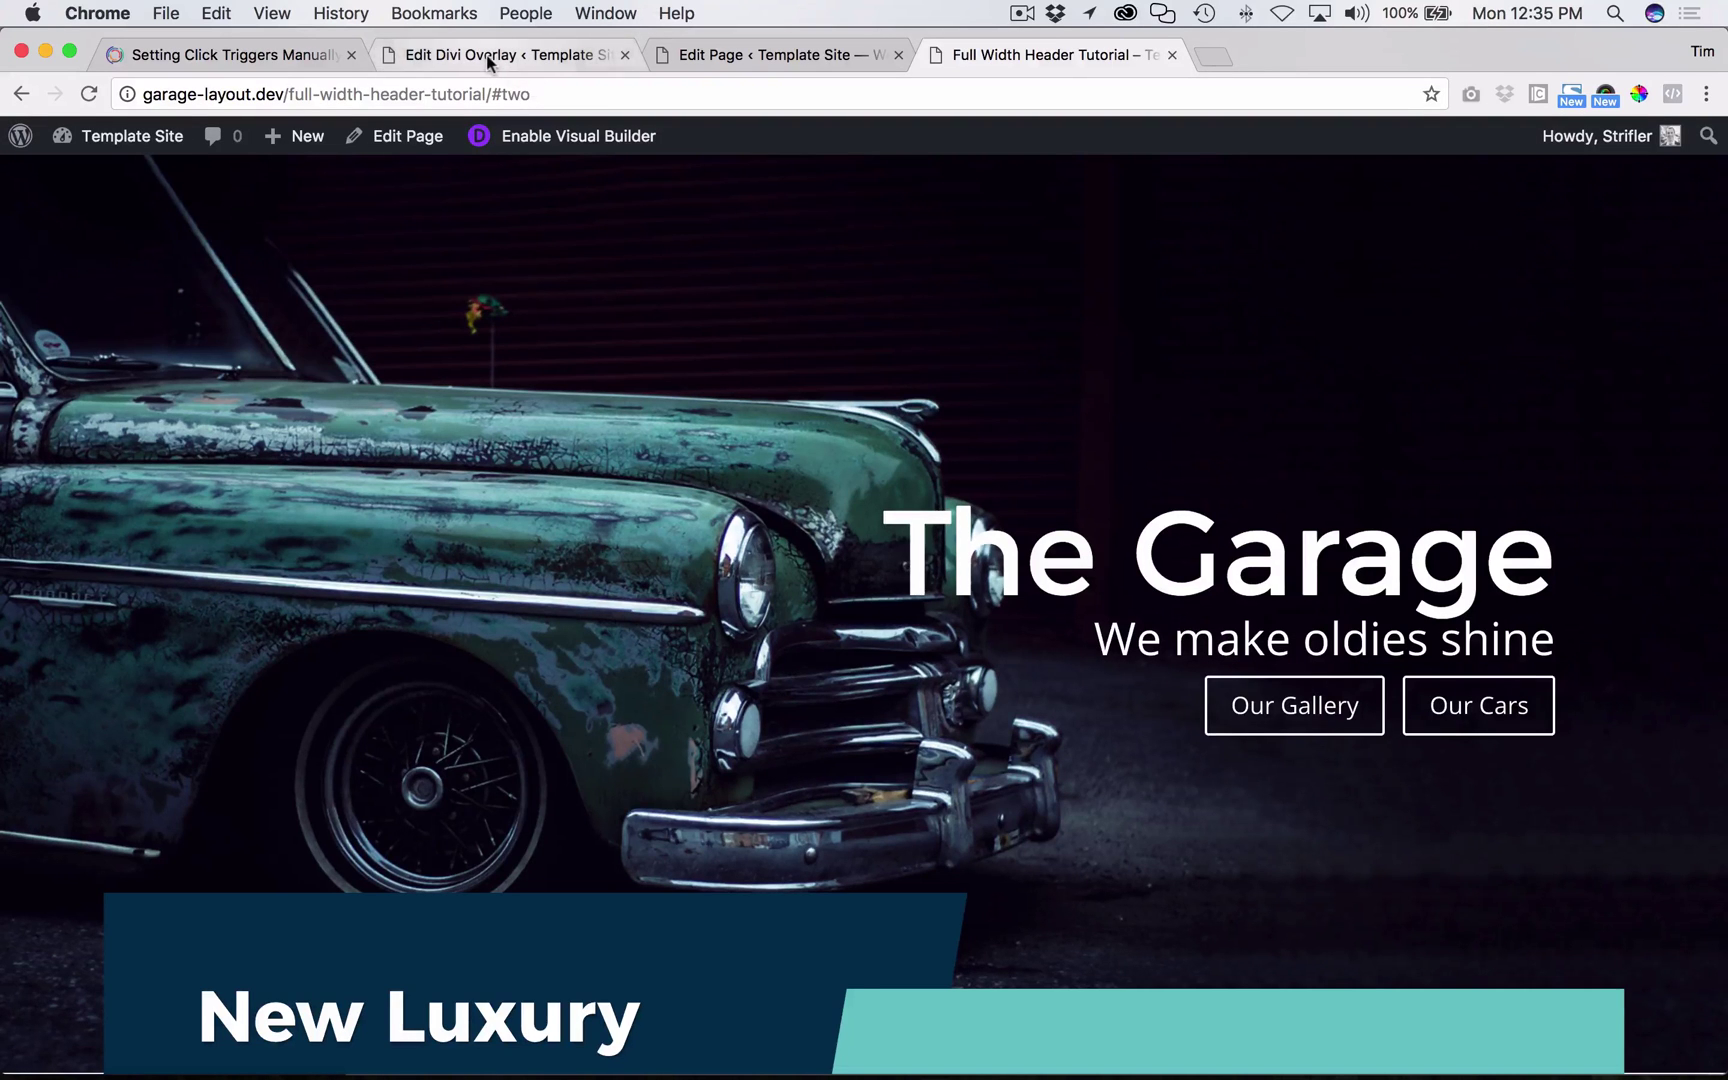
# - Copy the Pricing Tables Column One Button selector from the click trigger article
pyautogui.click(520, 56)
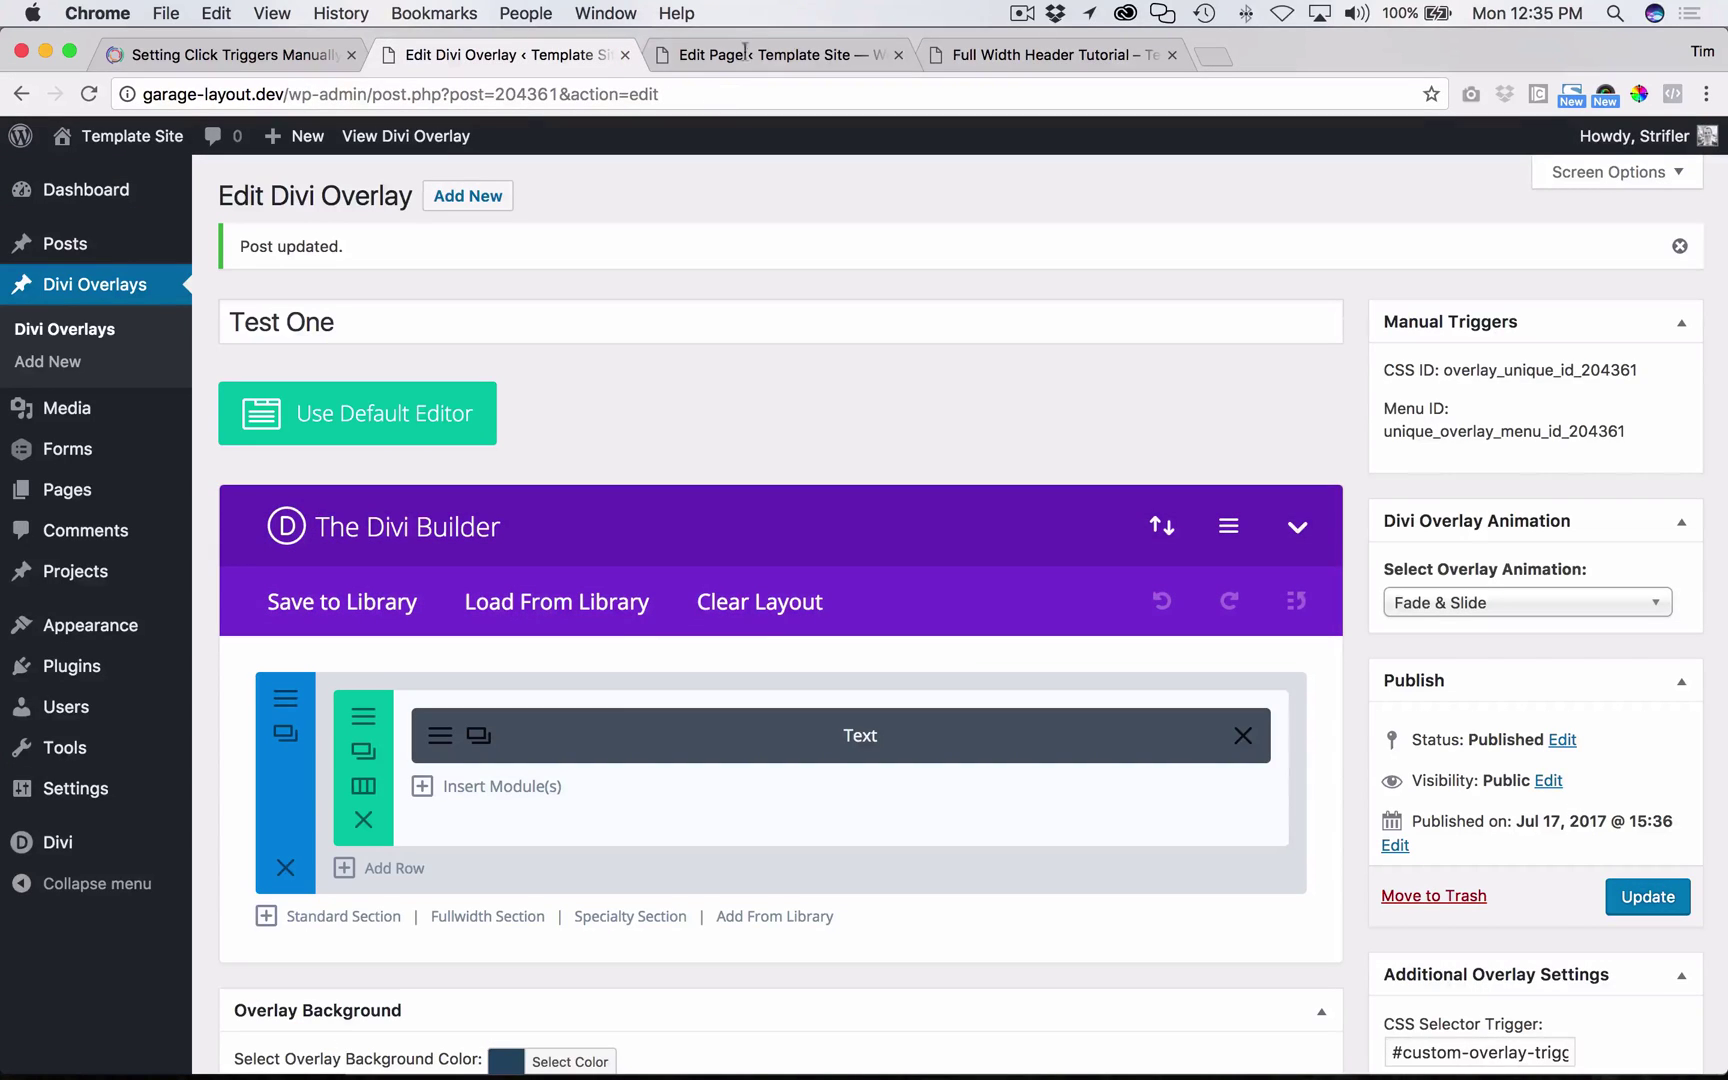
pyautogui.click(230, 54)
pyautogui.scroll(-6, 552, 715)
pyautogui.scroll(4, 397, 697)
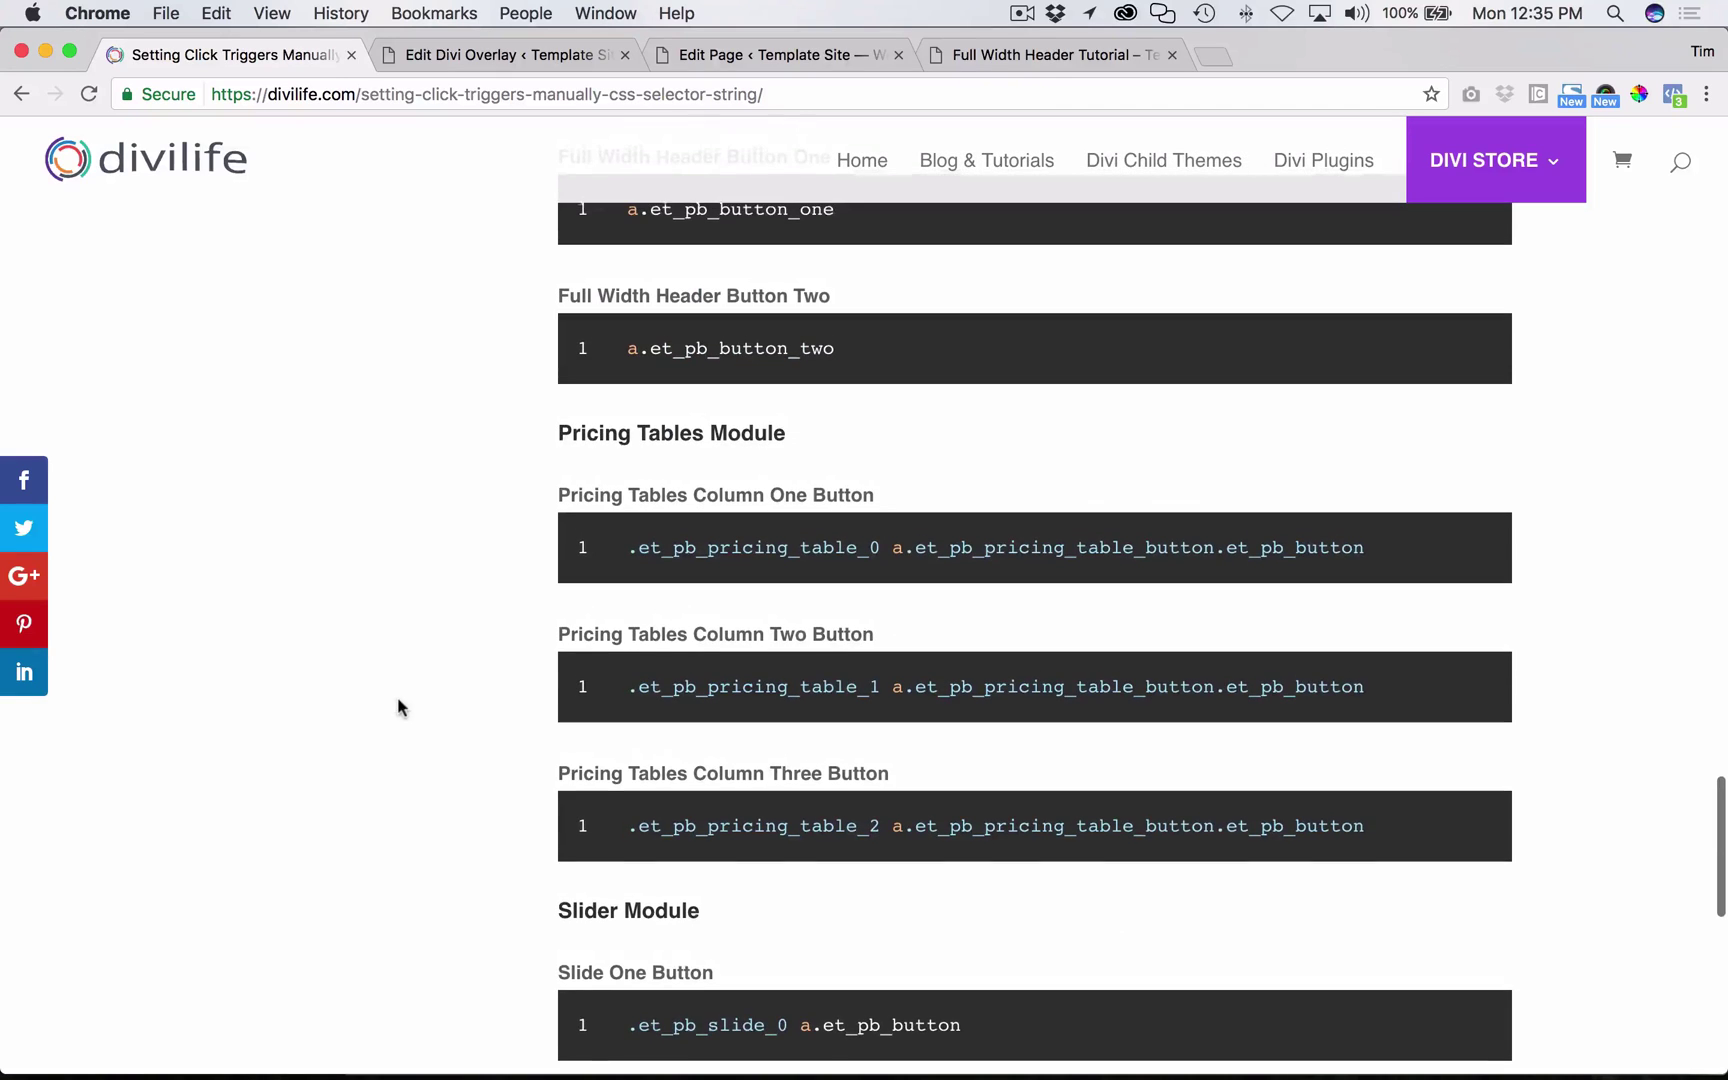
pyautogui.scroll(-1, 984, 791)
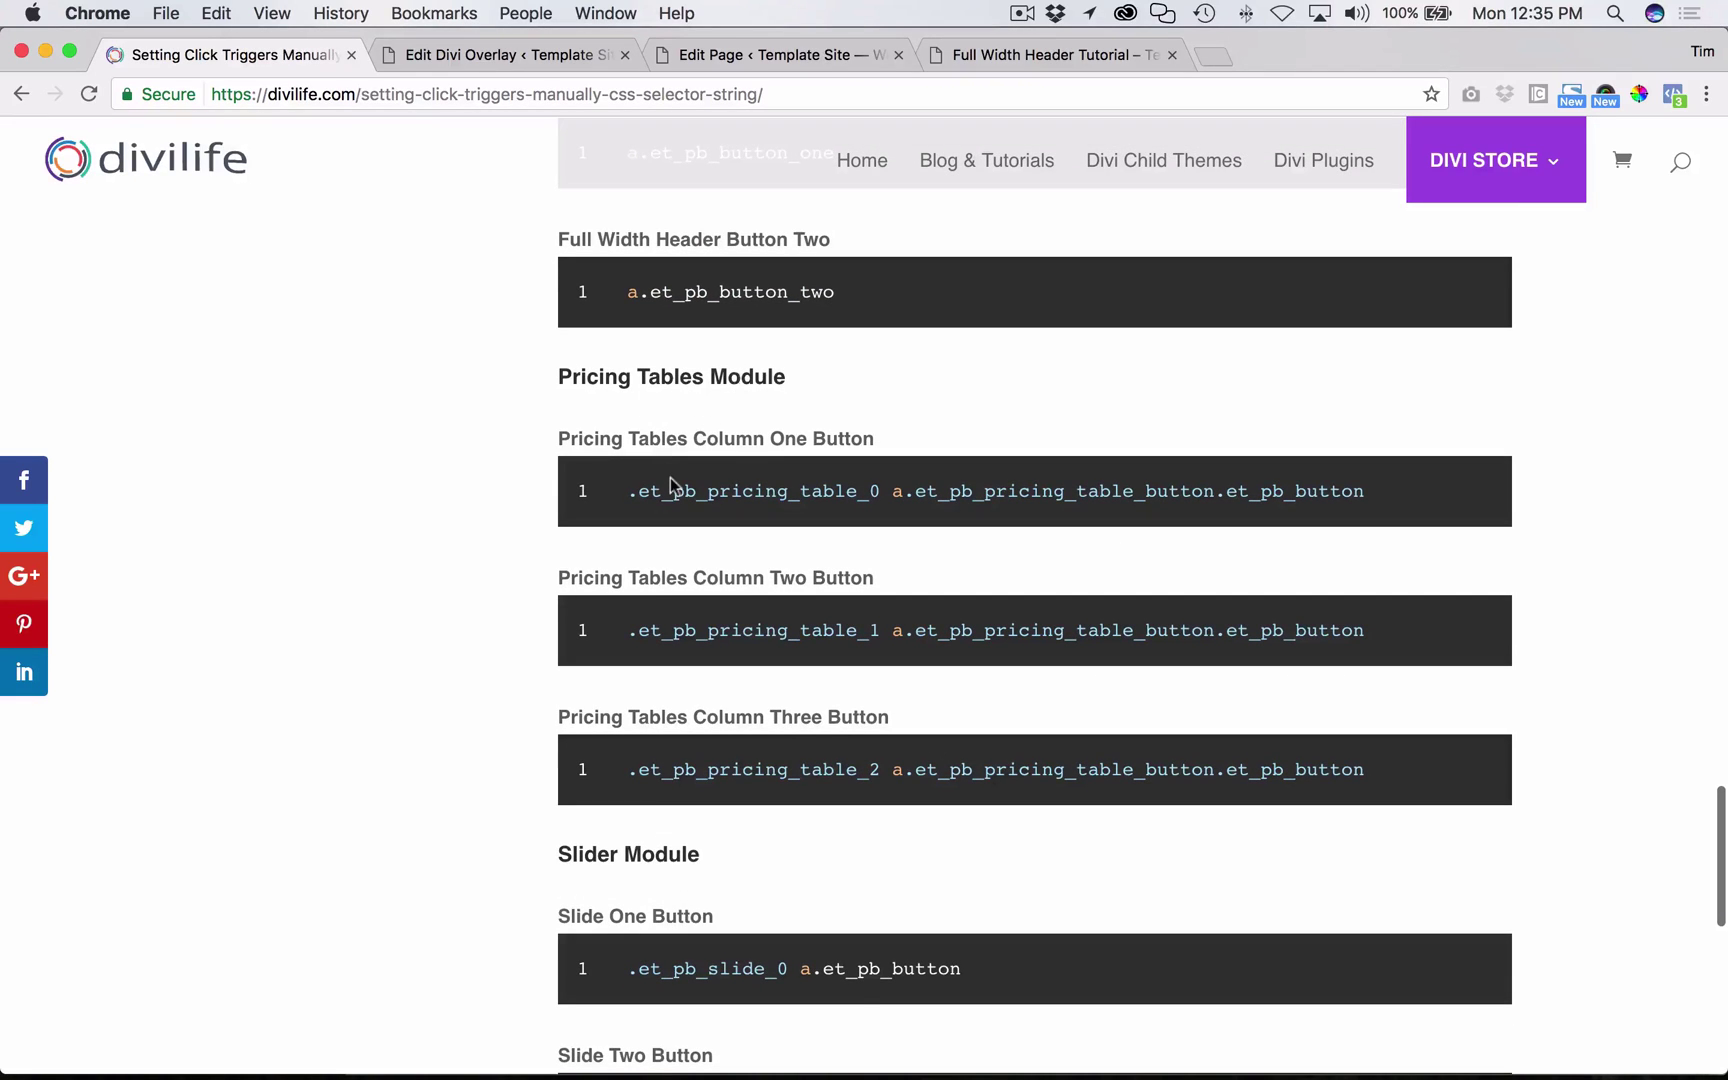
pyautogui.moveTo(629, 495); pyautogui.dragTo(1163, 519)
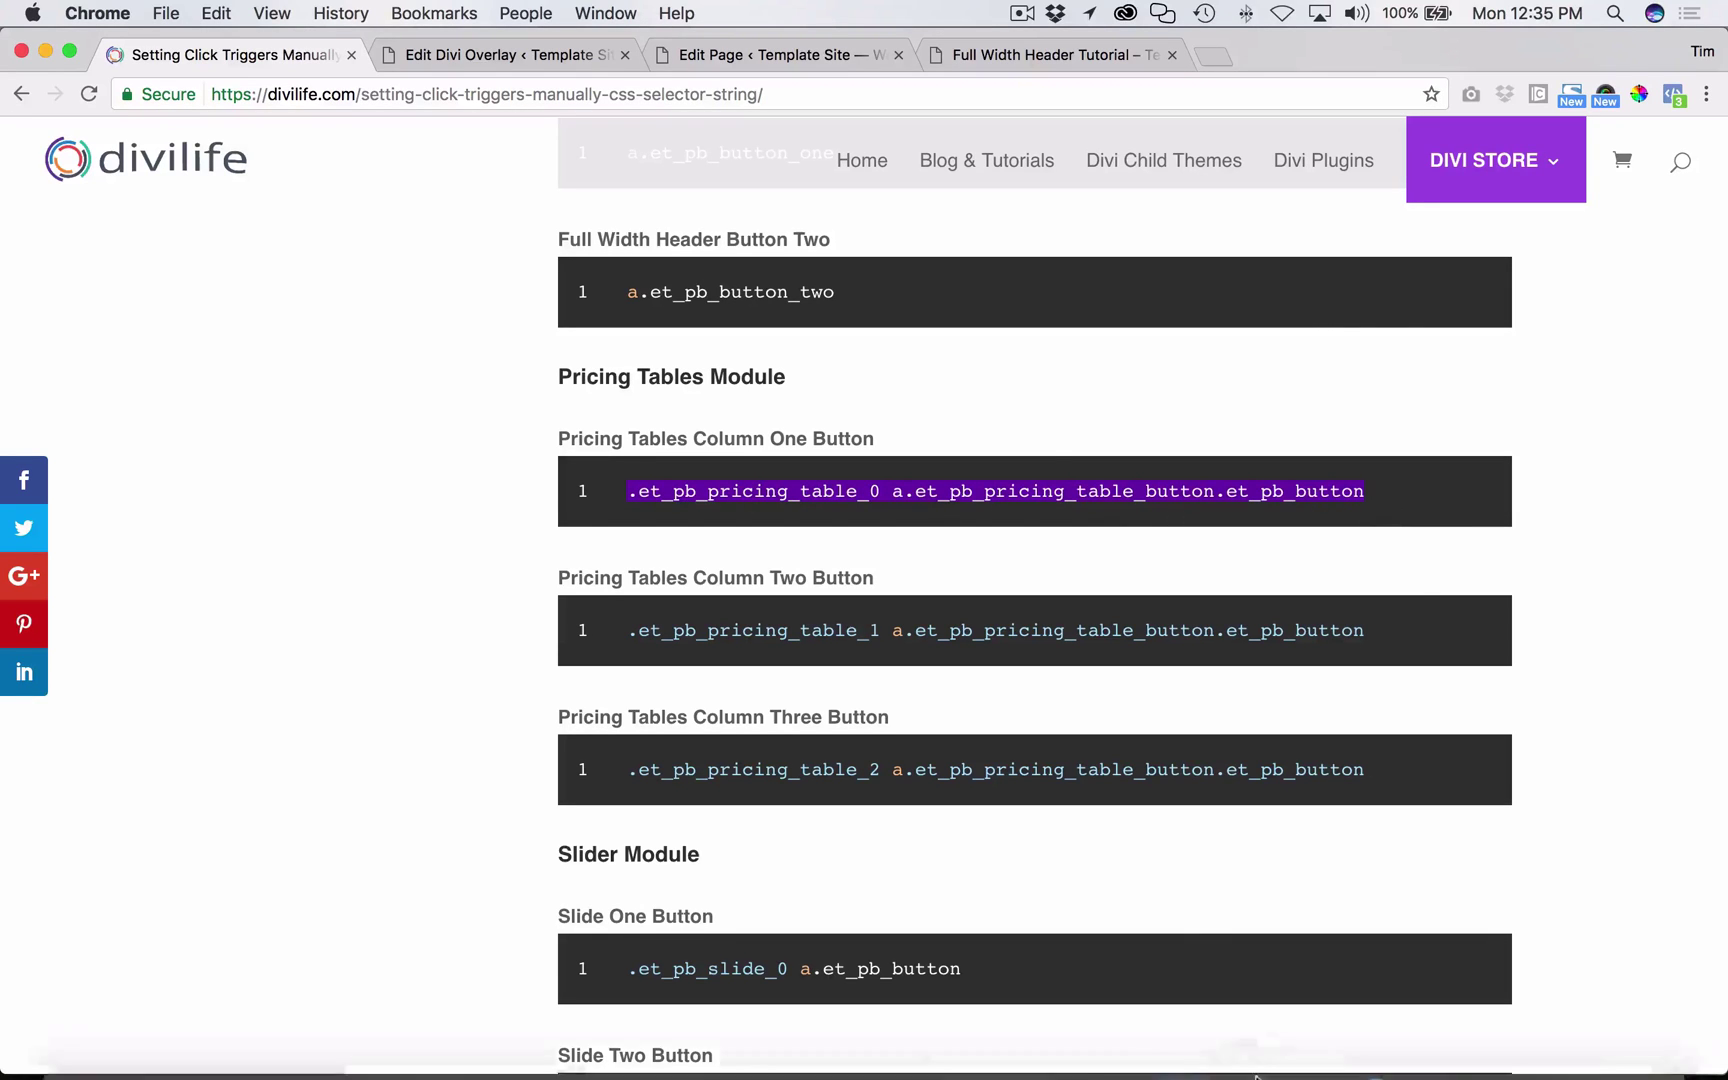
pyautogui.press('super+c')
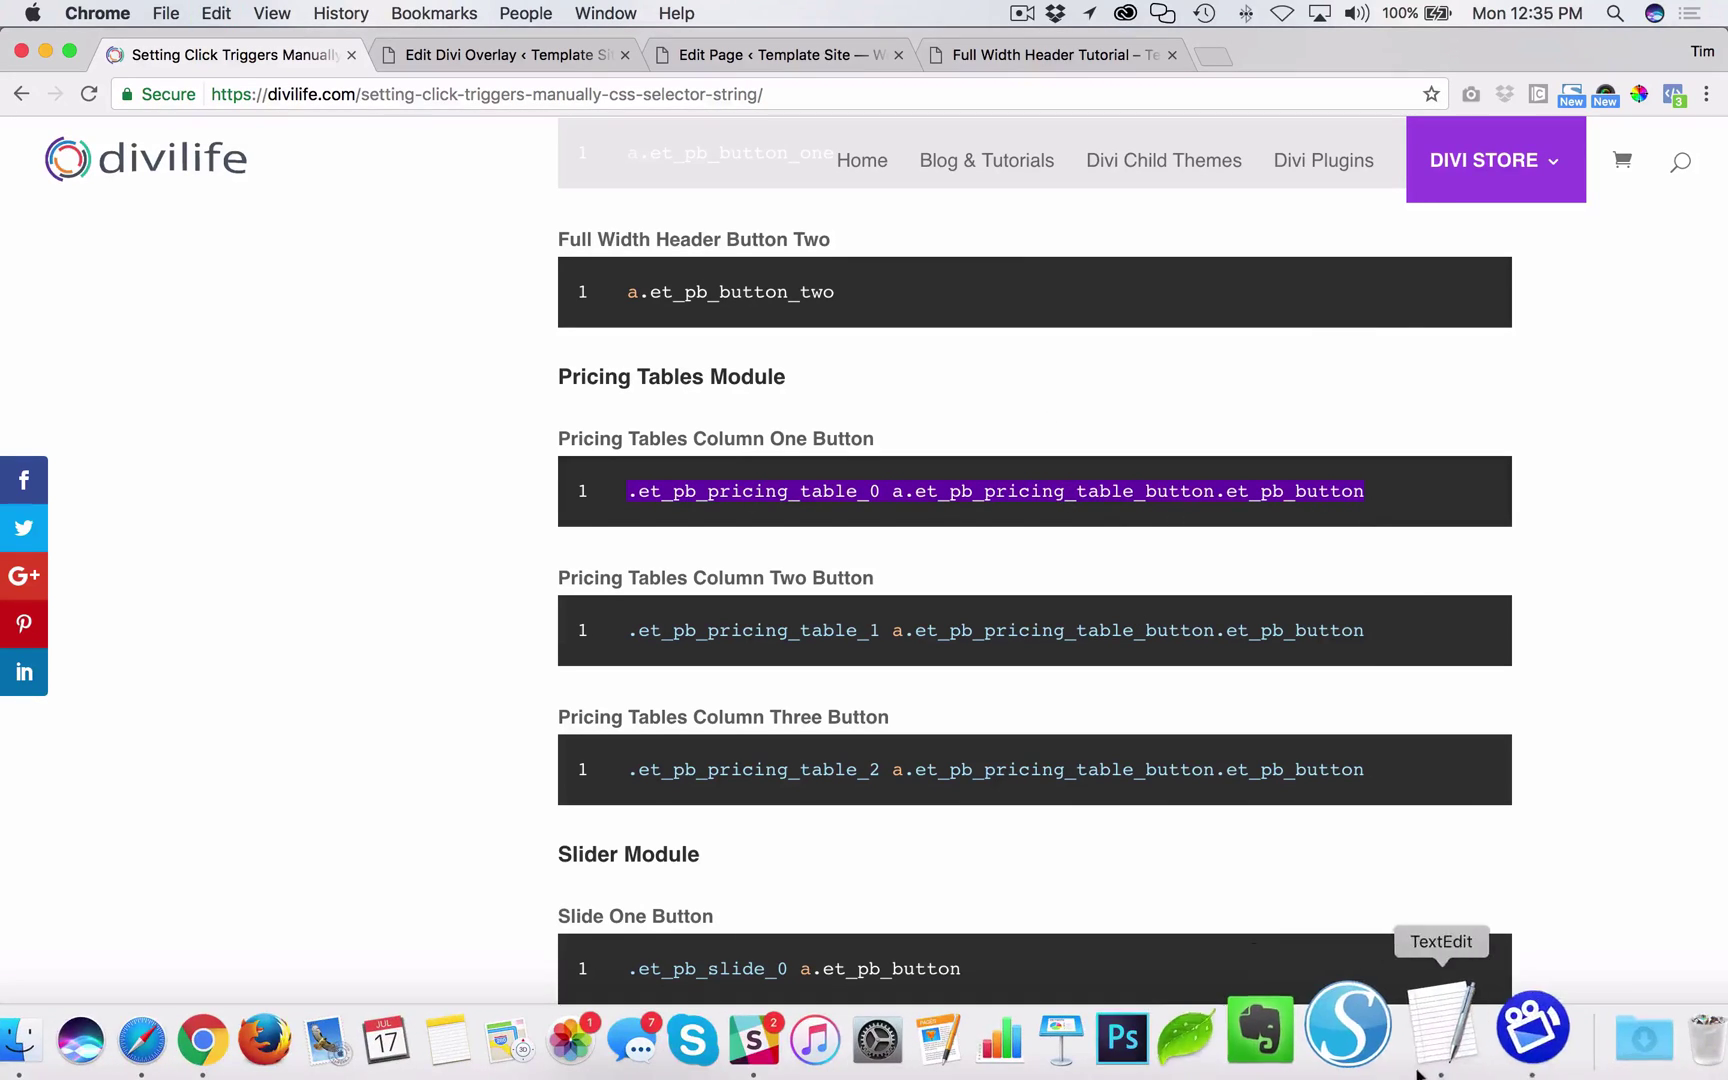
# - Replace a.et_pb_button_two in the TextEdit note with ".et_pb_pricing_table_0 a.et_pb_pricing_table_button.et_pb_button" and copy the custom-overlay-trigger ID without its hash
pyautogui.click(1440, 1020)
pyautogui.click(617, 243)
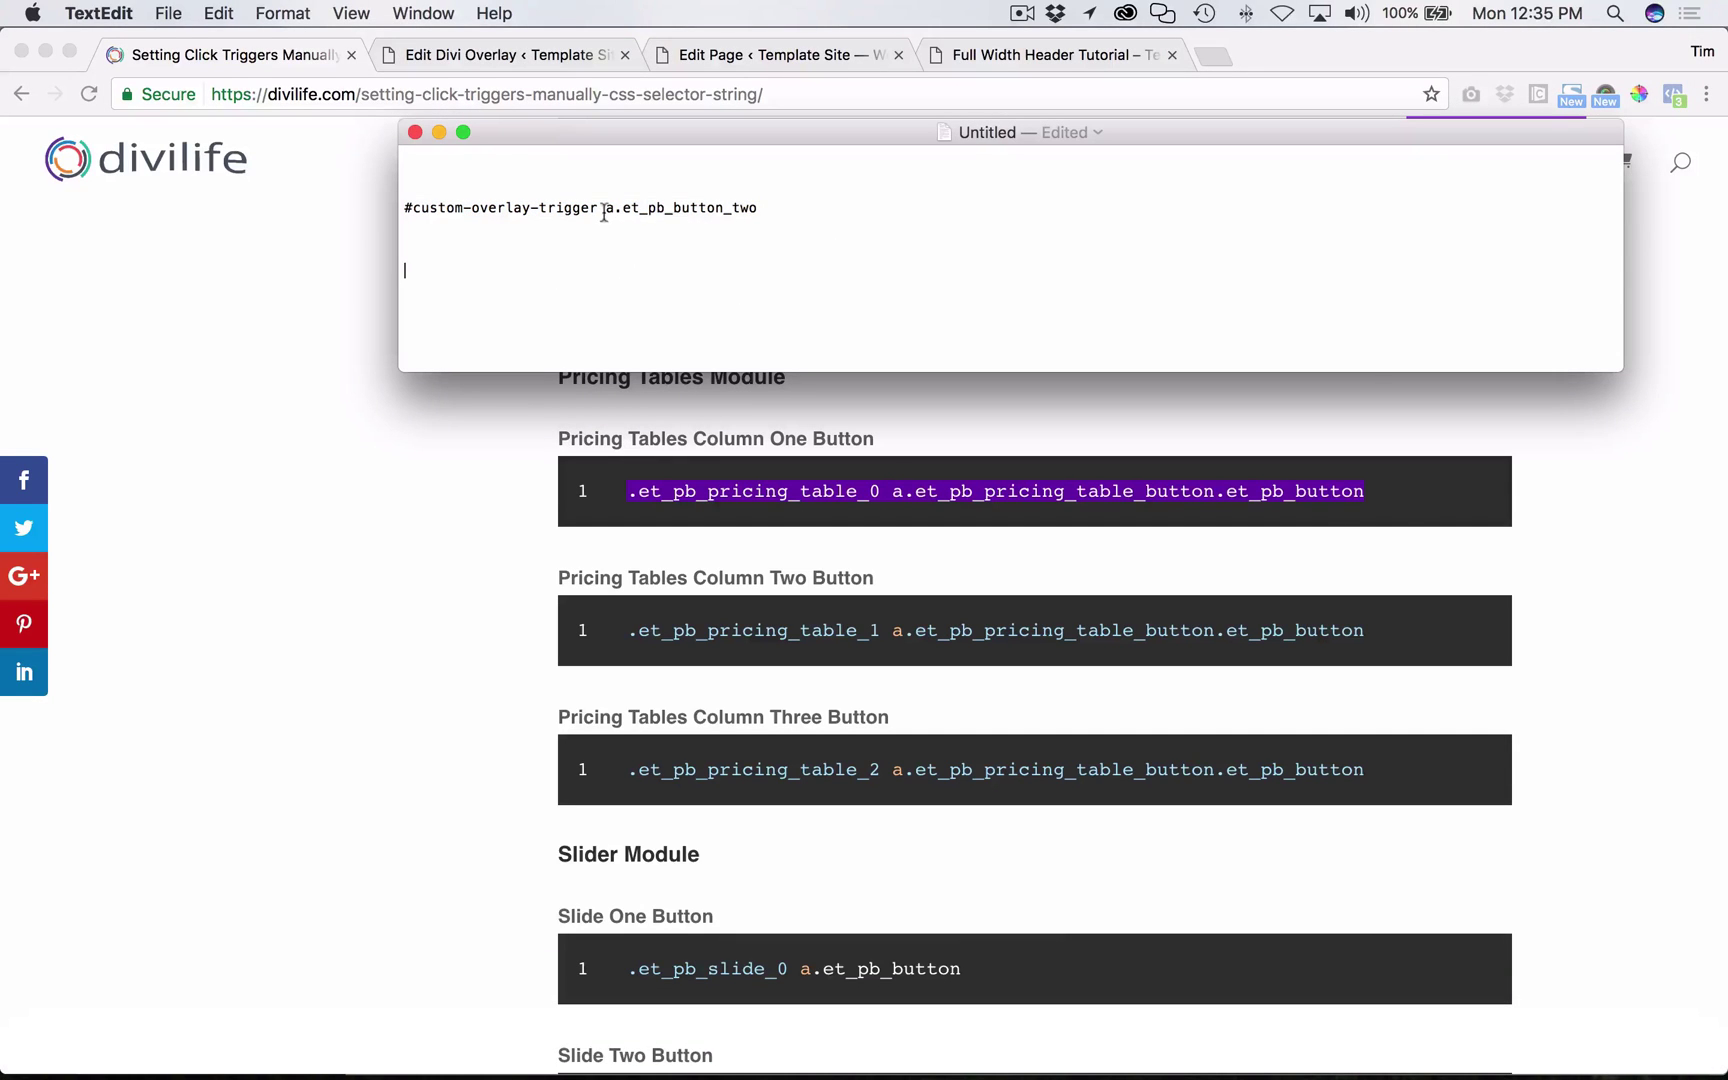
pyautogui.moveTo(606, 207); pyautogui.dragTo(757, 208)
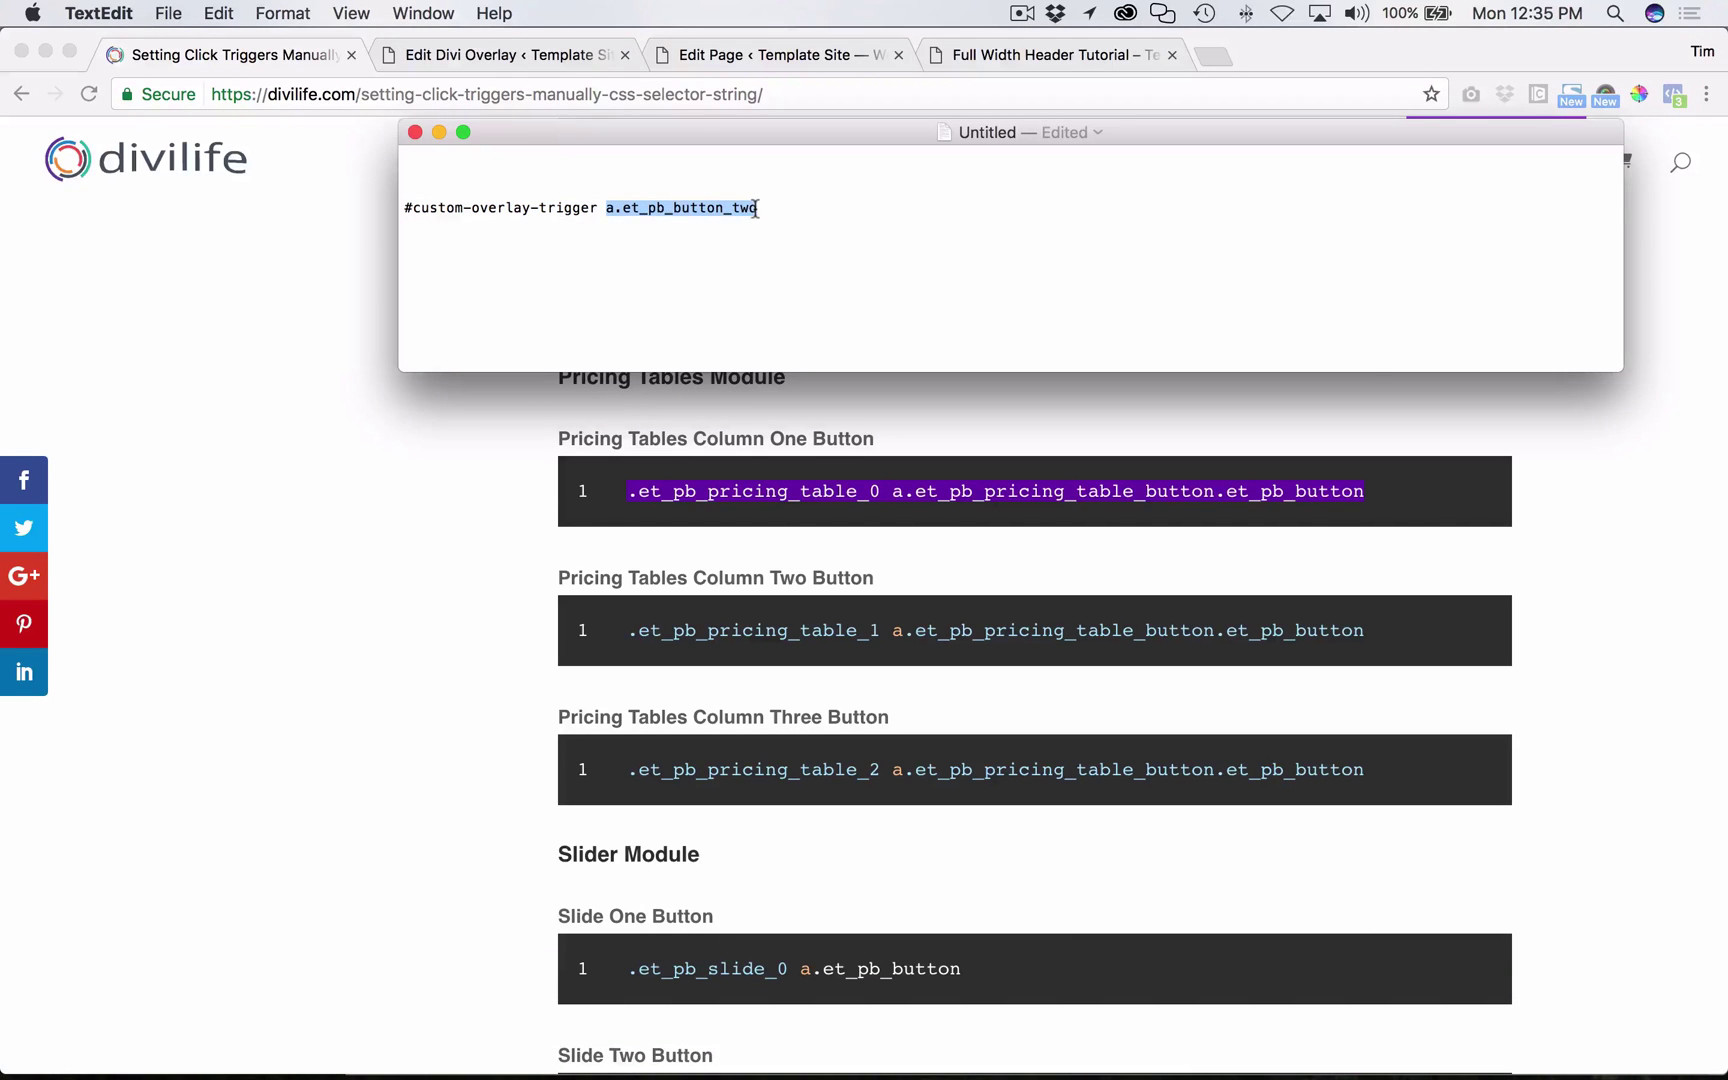
pyautogui.press('super+v')
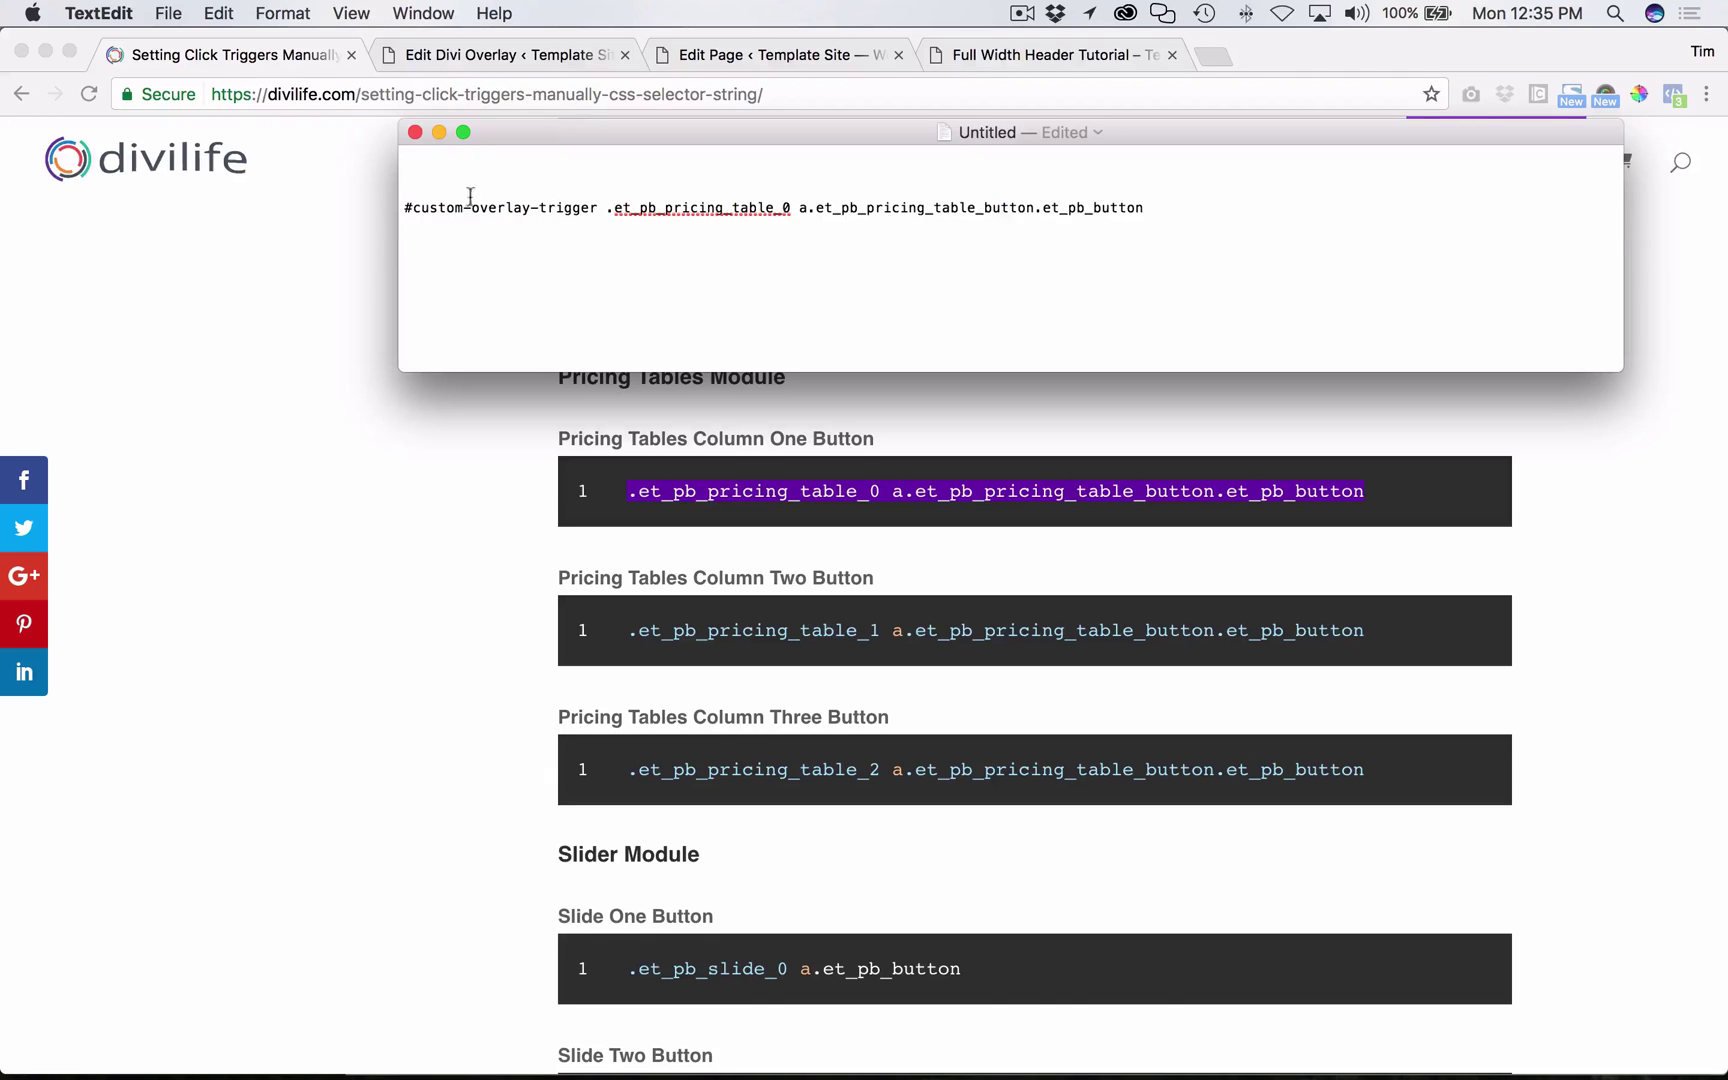
pyautogui.moveTo(409, 205); pyautogui.dragTo(1145, 210)
pyautogui.press('super+c')
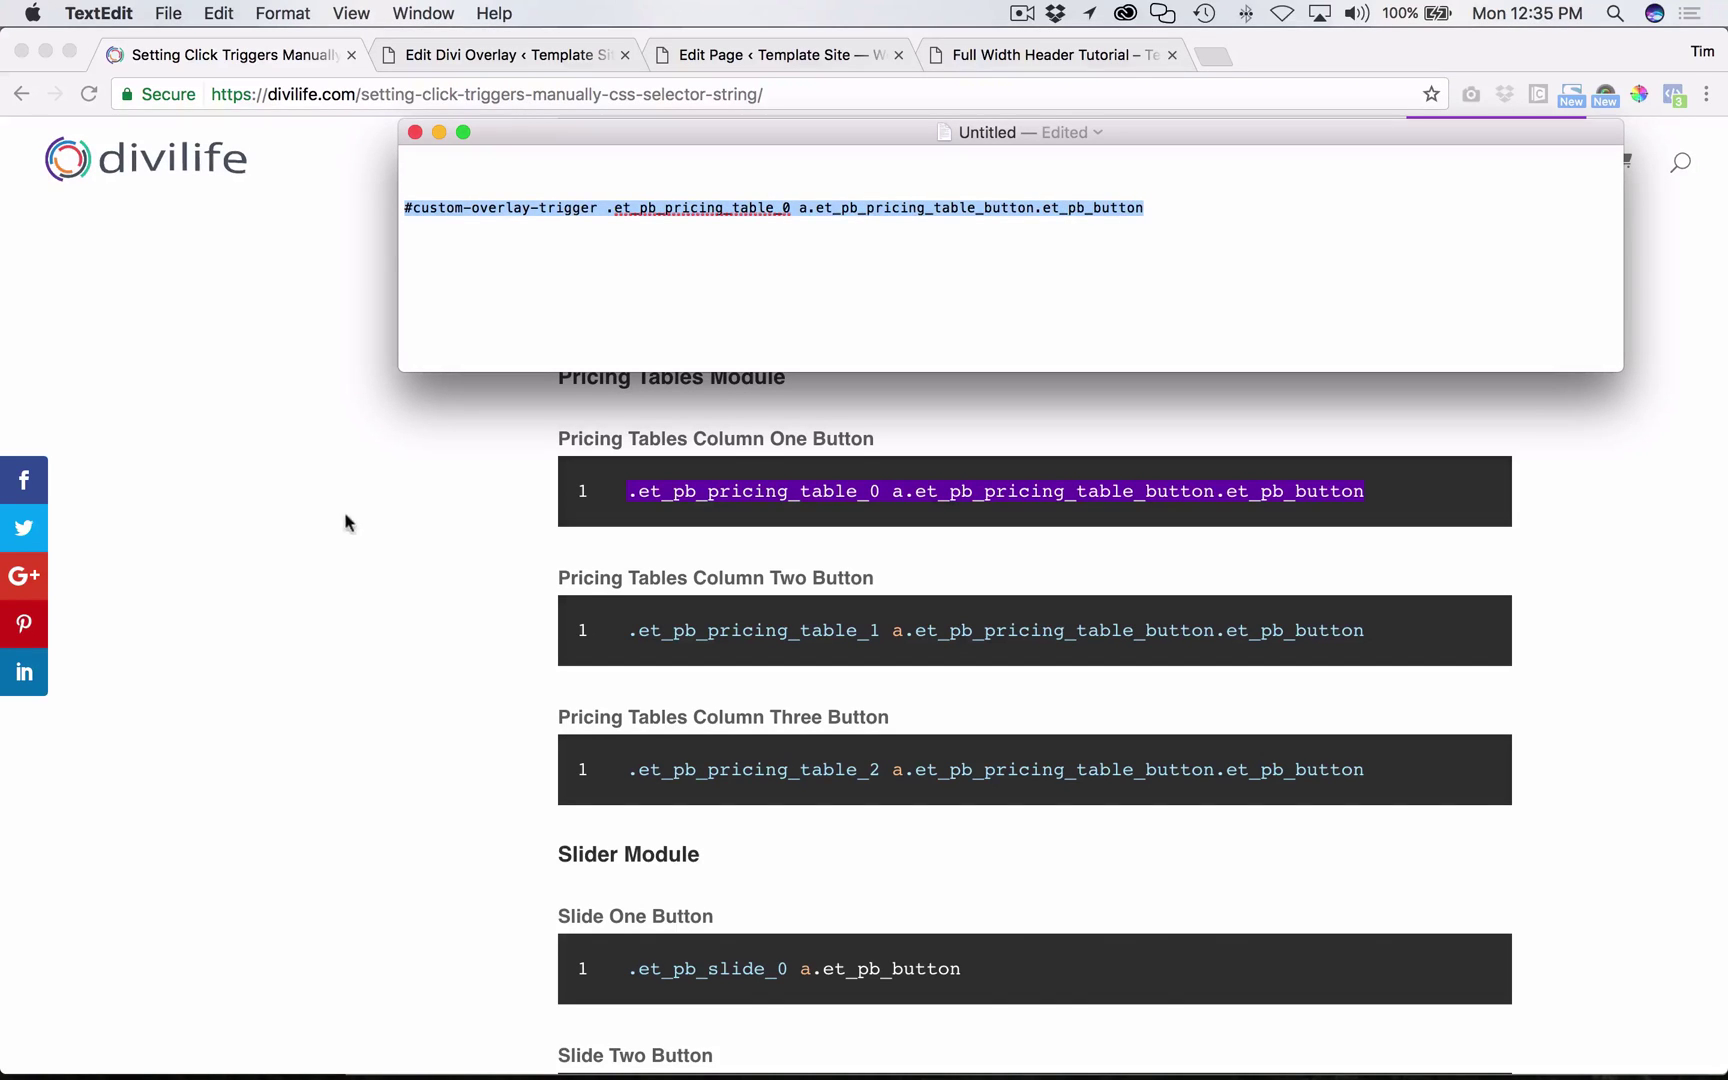
pyautogui.click(470, 262)
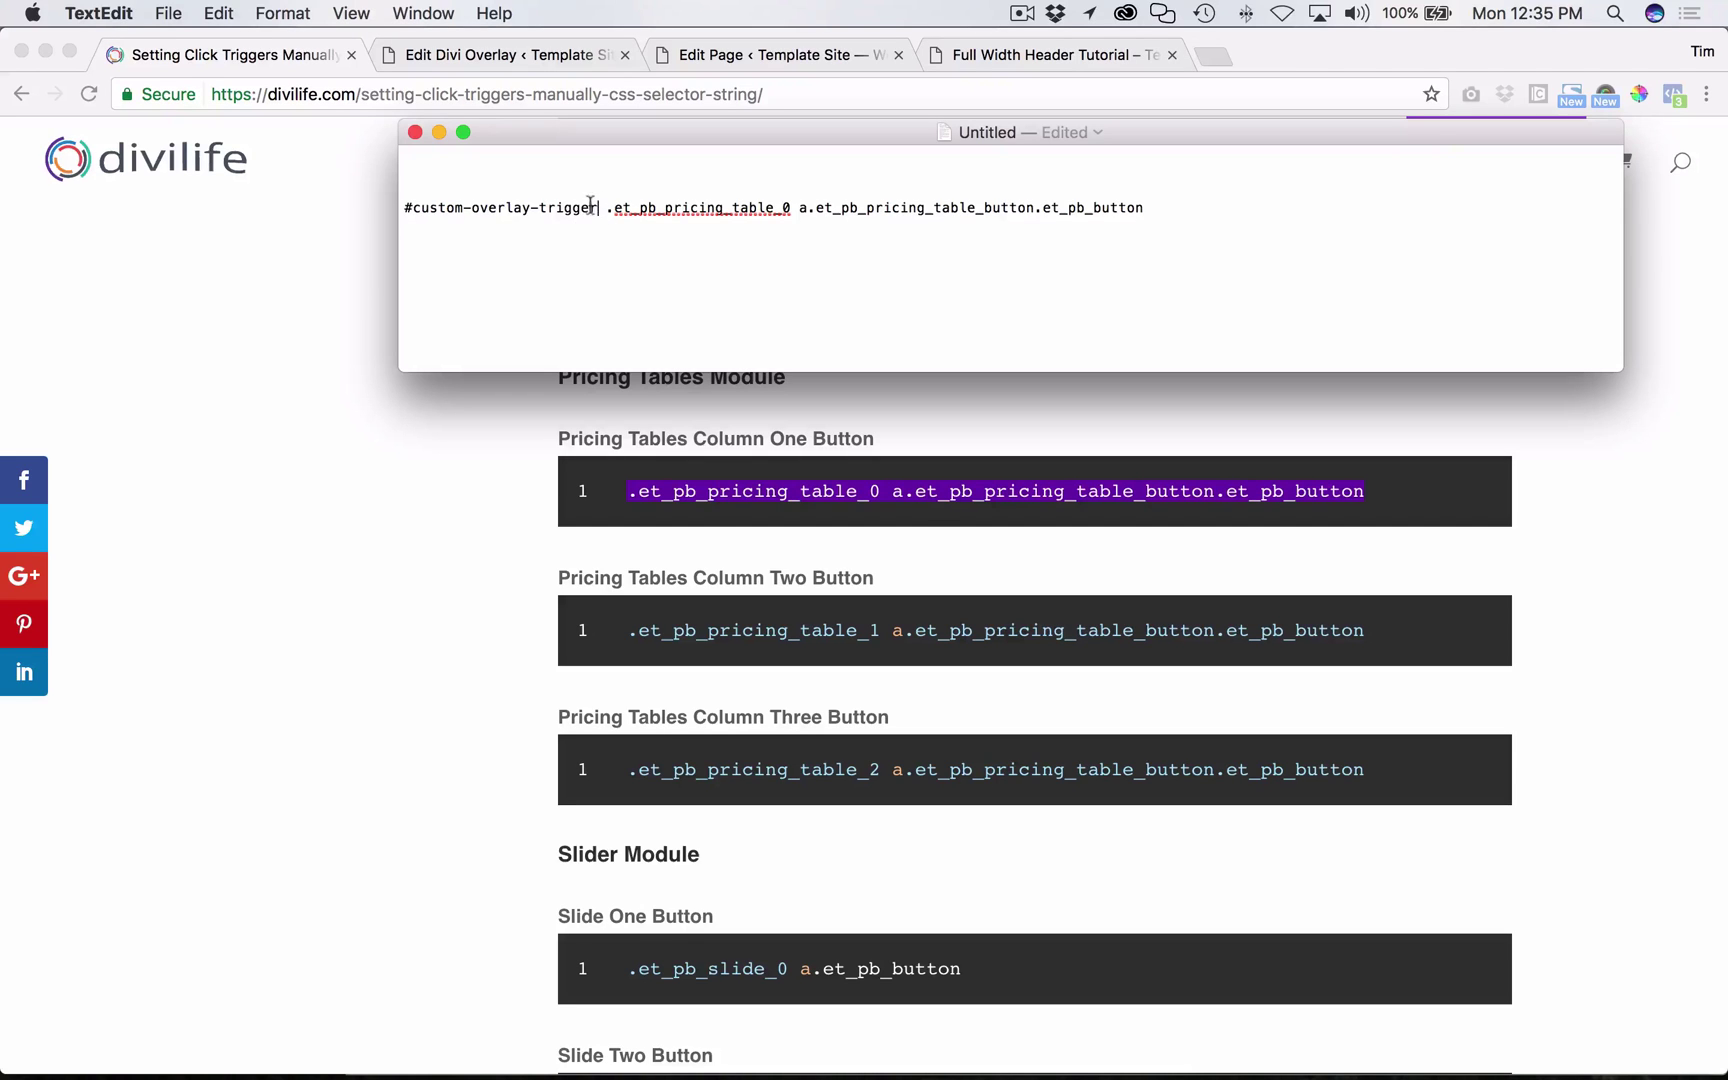
pyautogui.moveTo(596, 207); pyautogui.dragTo(423, 213)
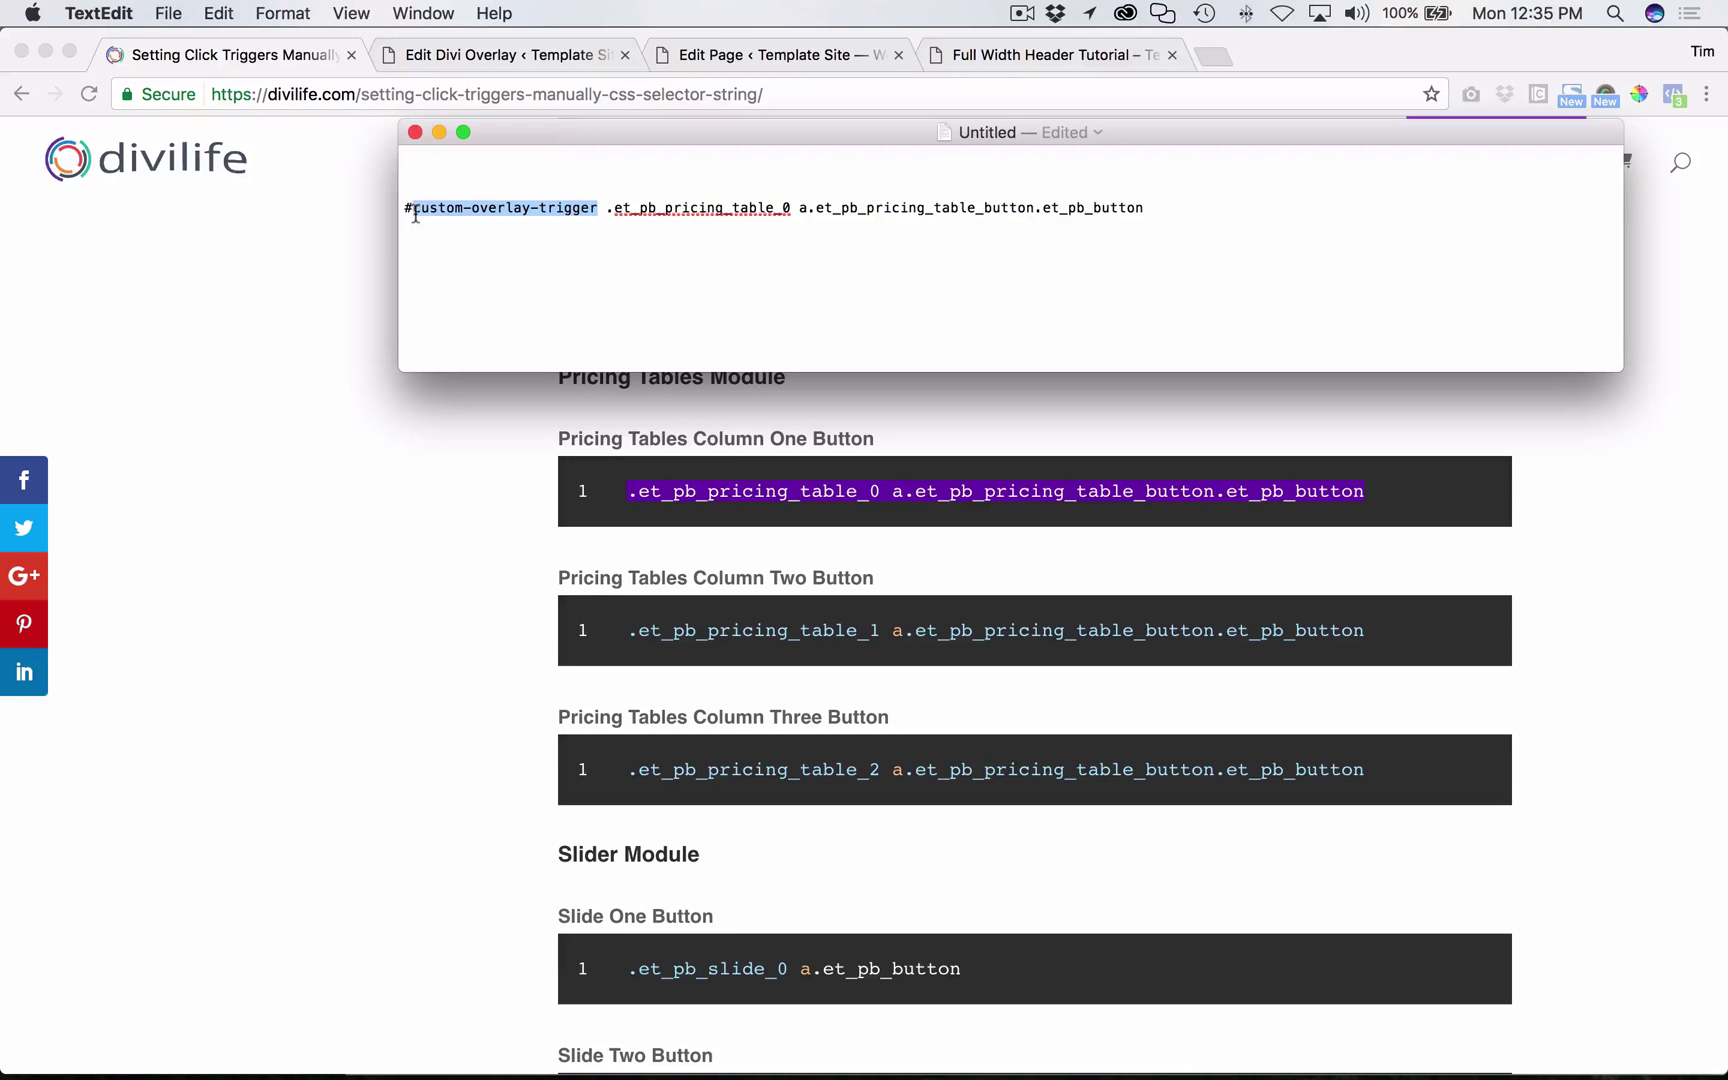
# - In the Full Width Header Tutorial page's last section, replace the Call To Action module with a Pricing Tables module
pyautogui.click(530, 54)
pyautogui.click(780, 55)
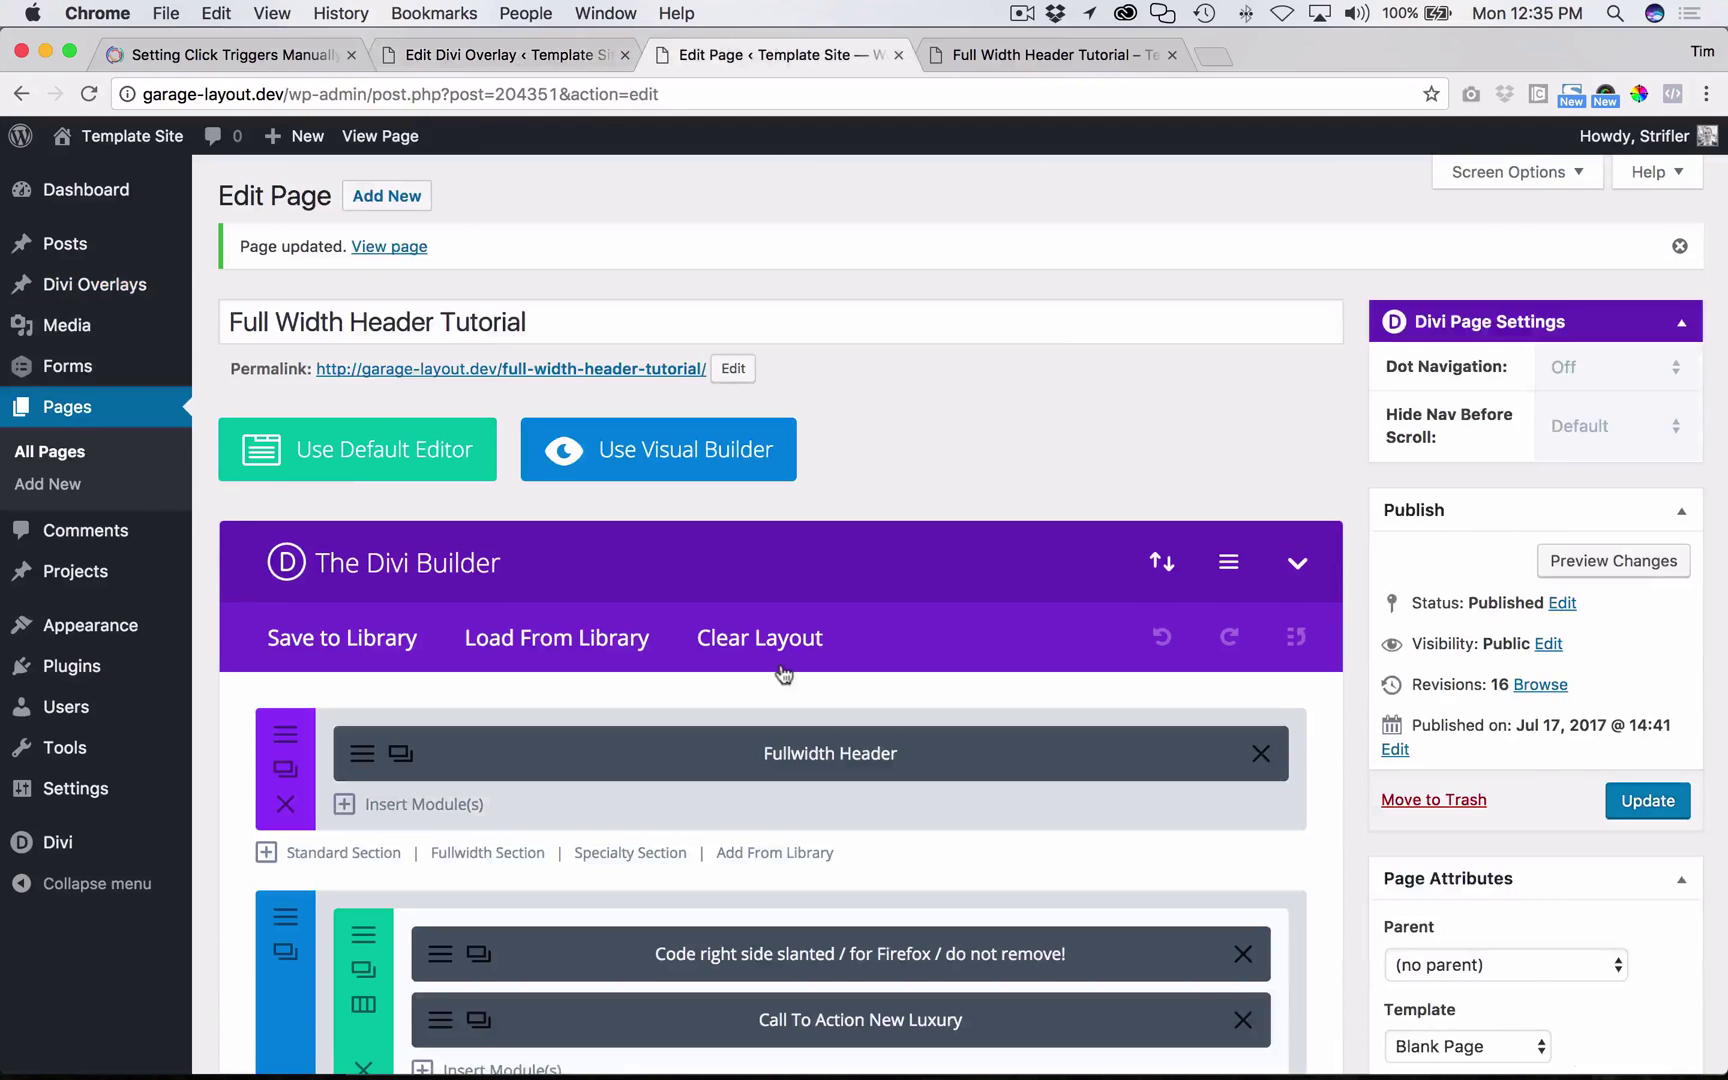
pyautogui.scroll(-20, 784, 673)
pyautogui.scroll(-5, 784, 673)
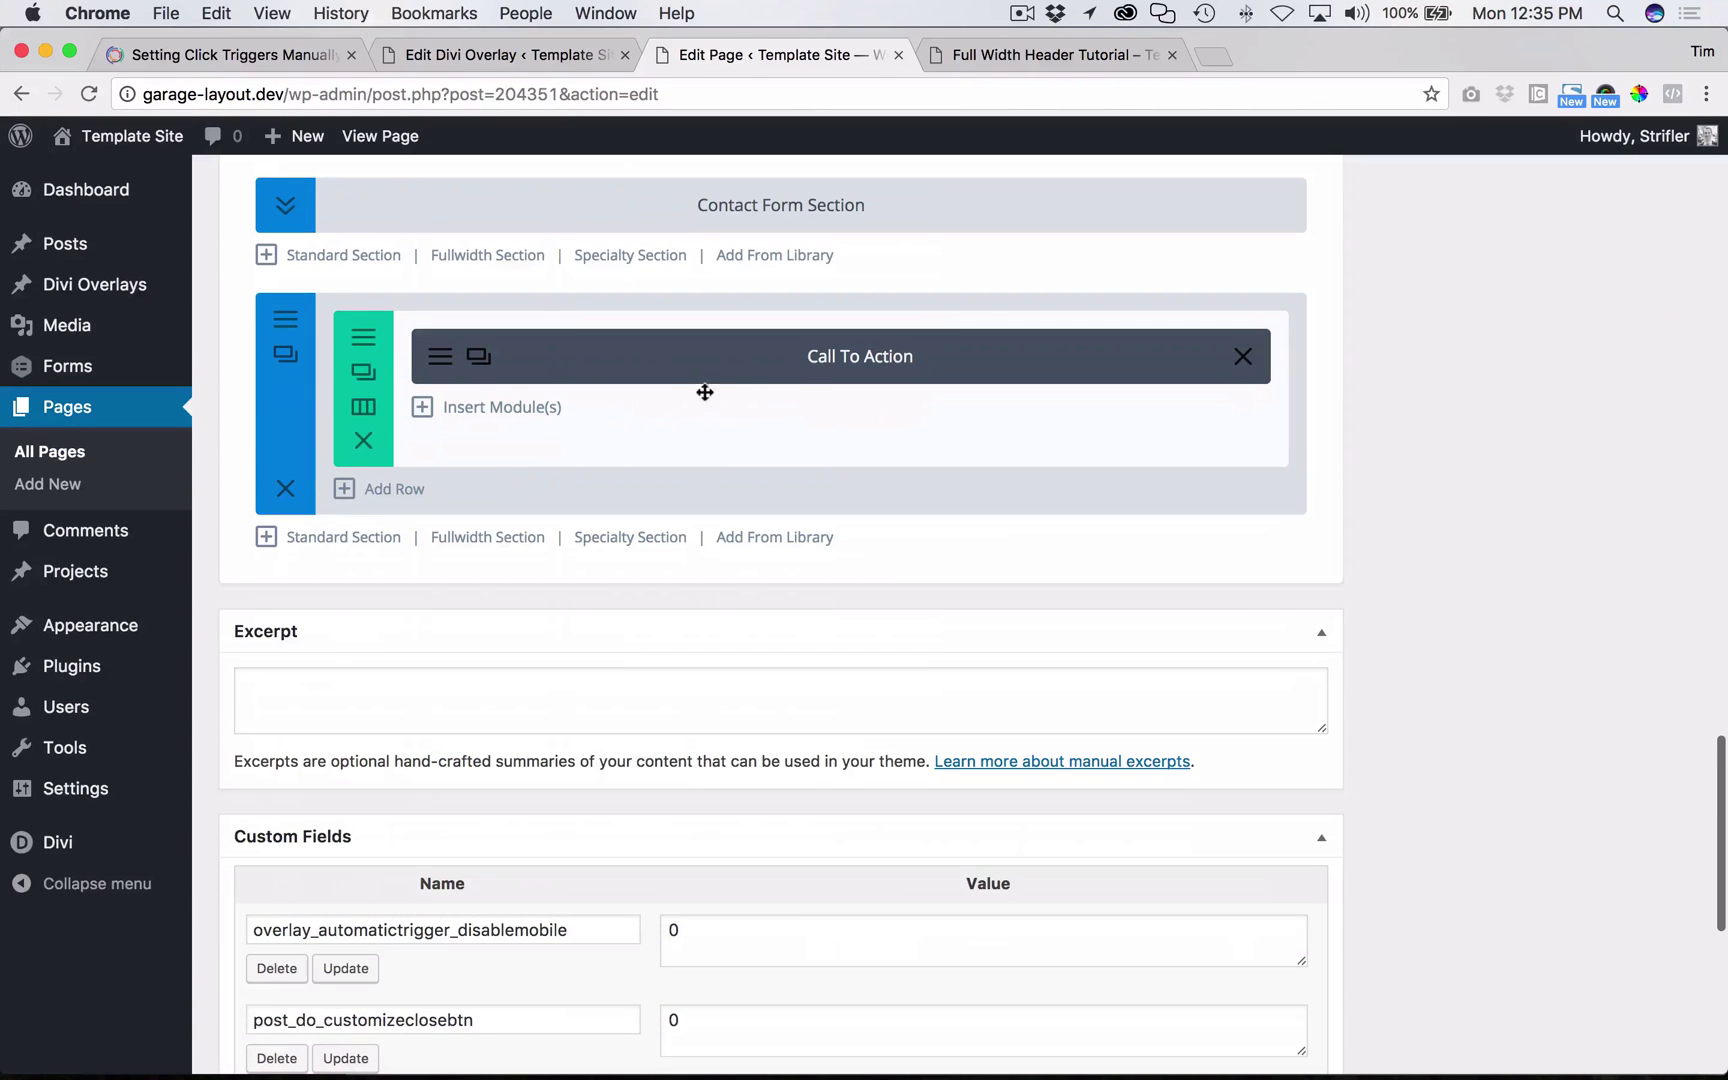
pyautogui.click(1243, 356)
pyautogui.click(878, 359)
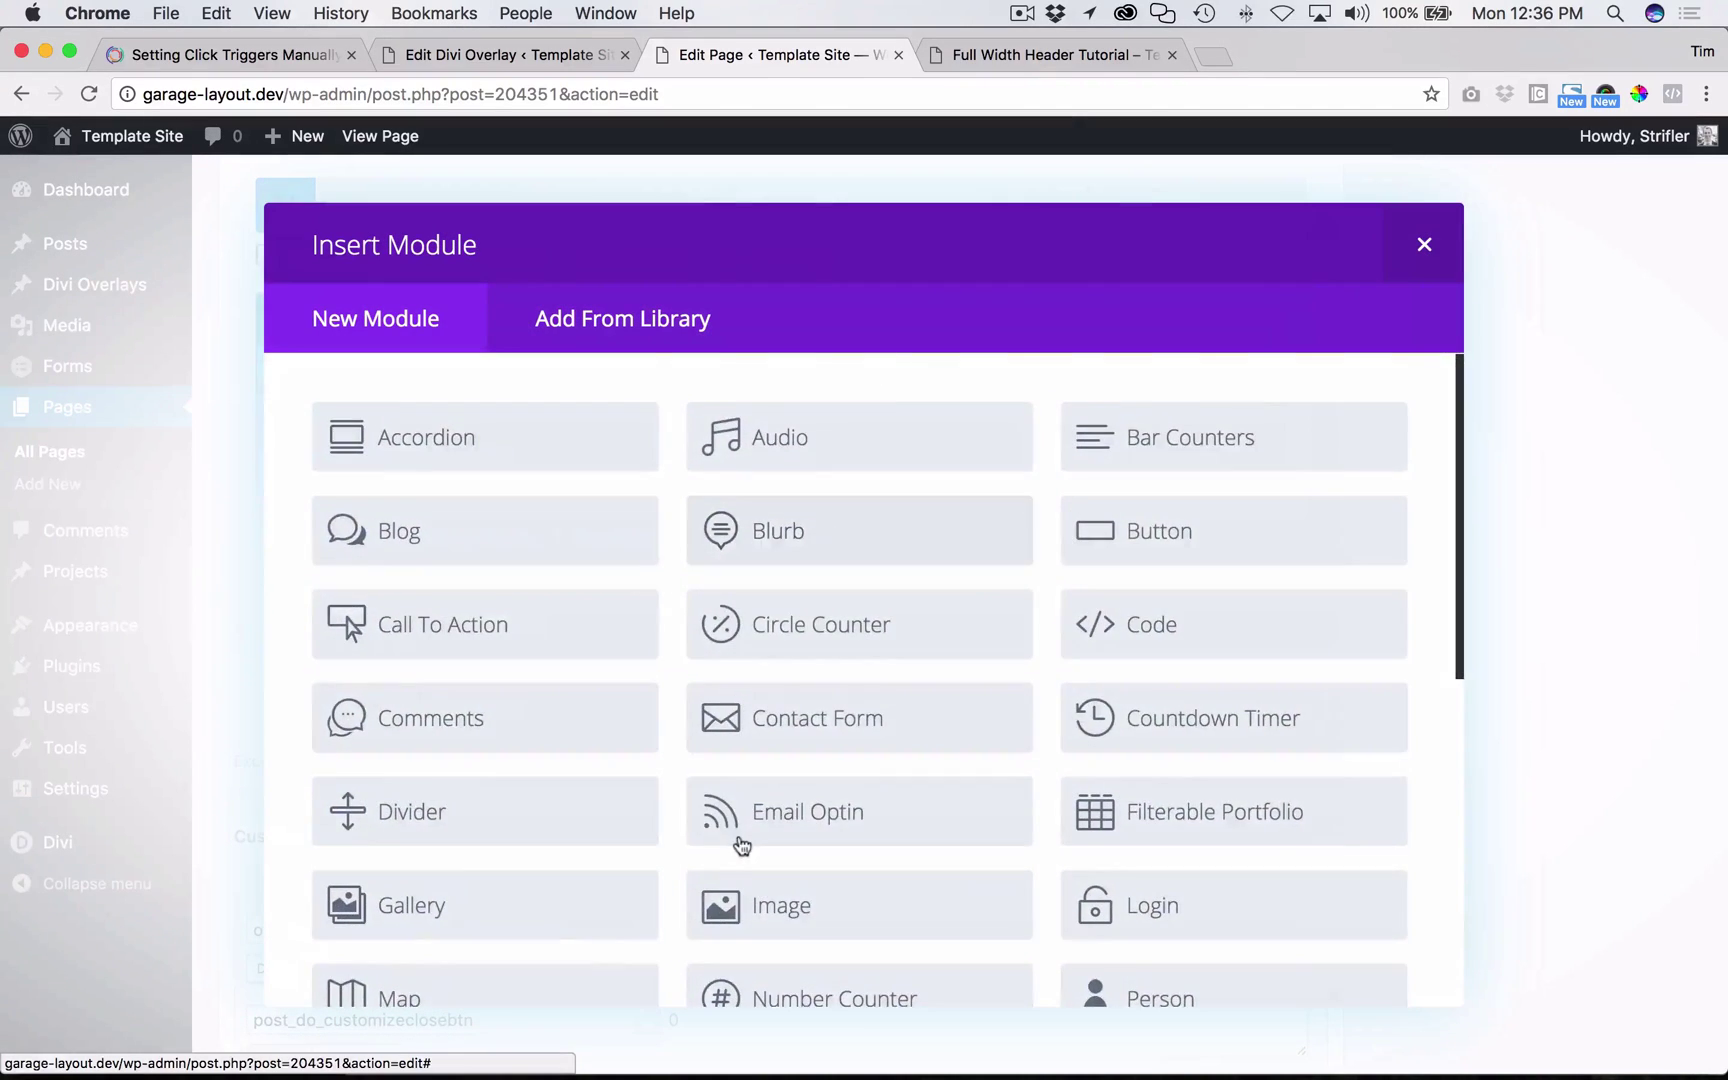
pyautogui.scroll(-5, 738, 840)
pyautogui.scroll(-3, 600, 893)
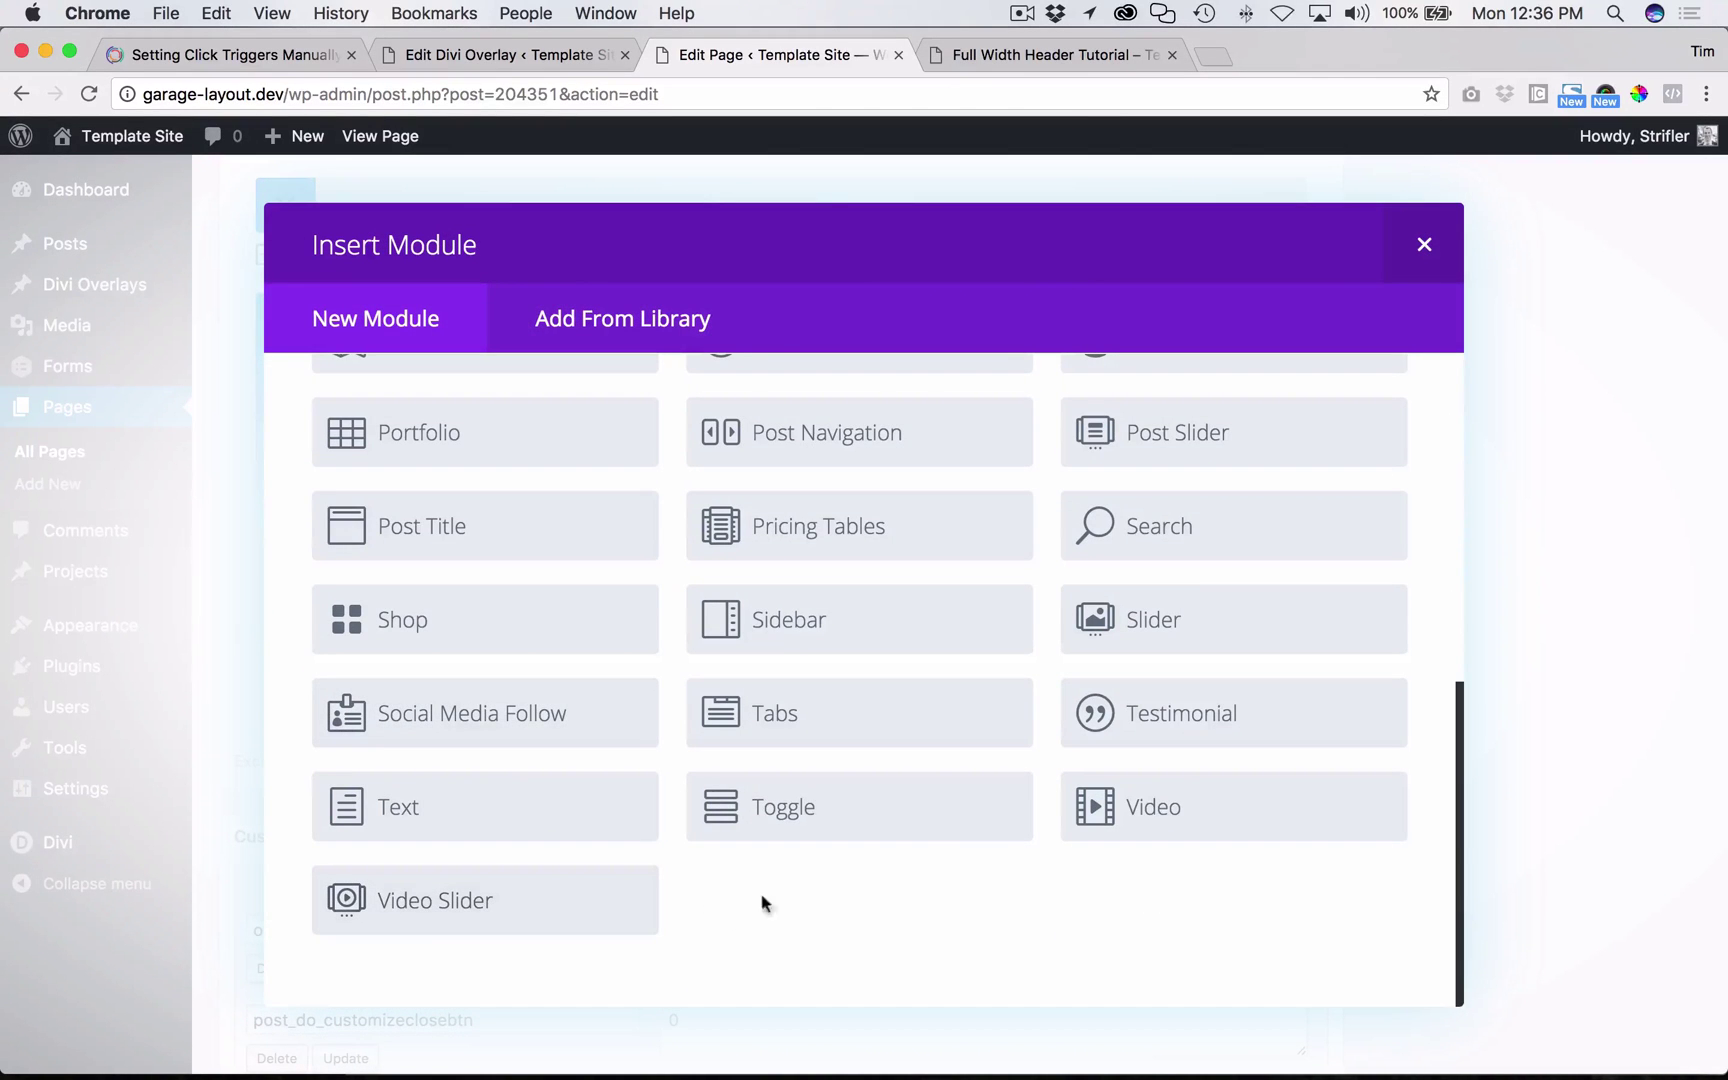
pyautogui.click(801, 530)
# - Set the Pricing Tables module's CSS ID to custom-overlay-trigger and save the module settings
pyautogui.click(705, 357)
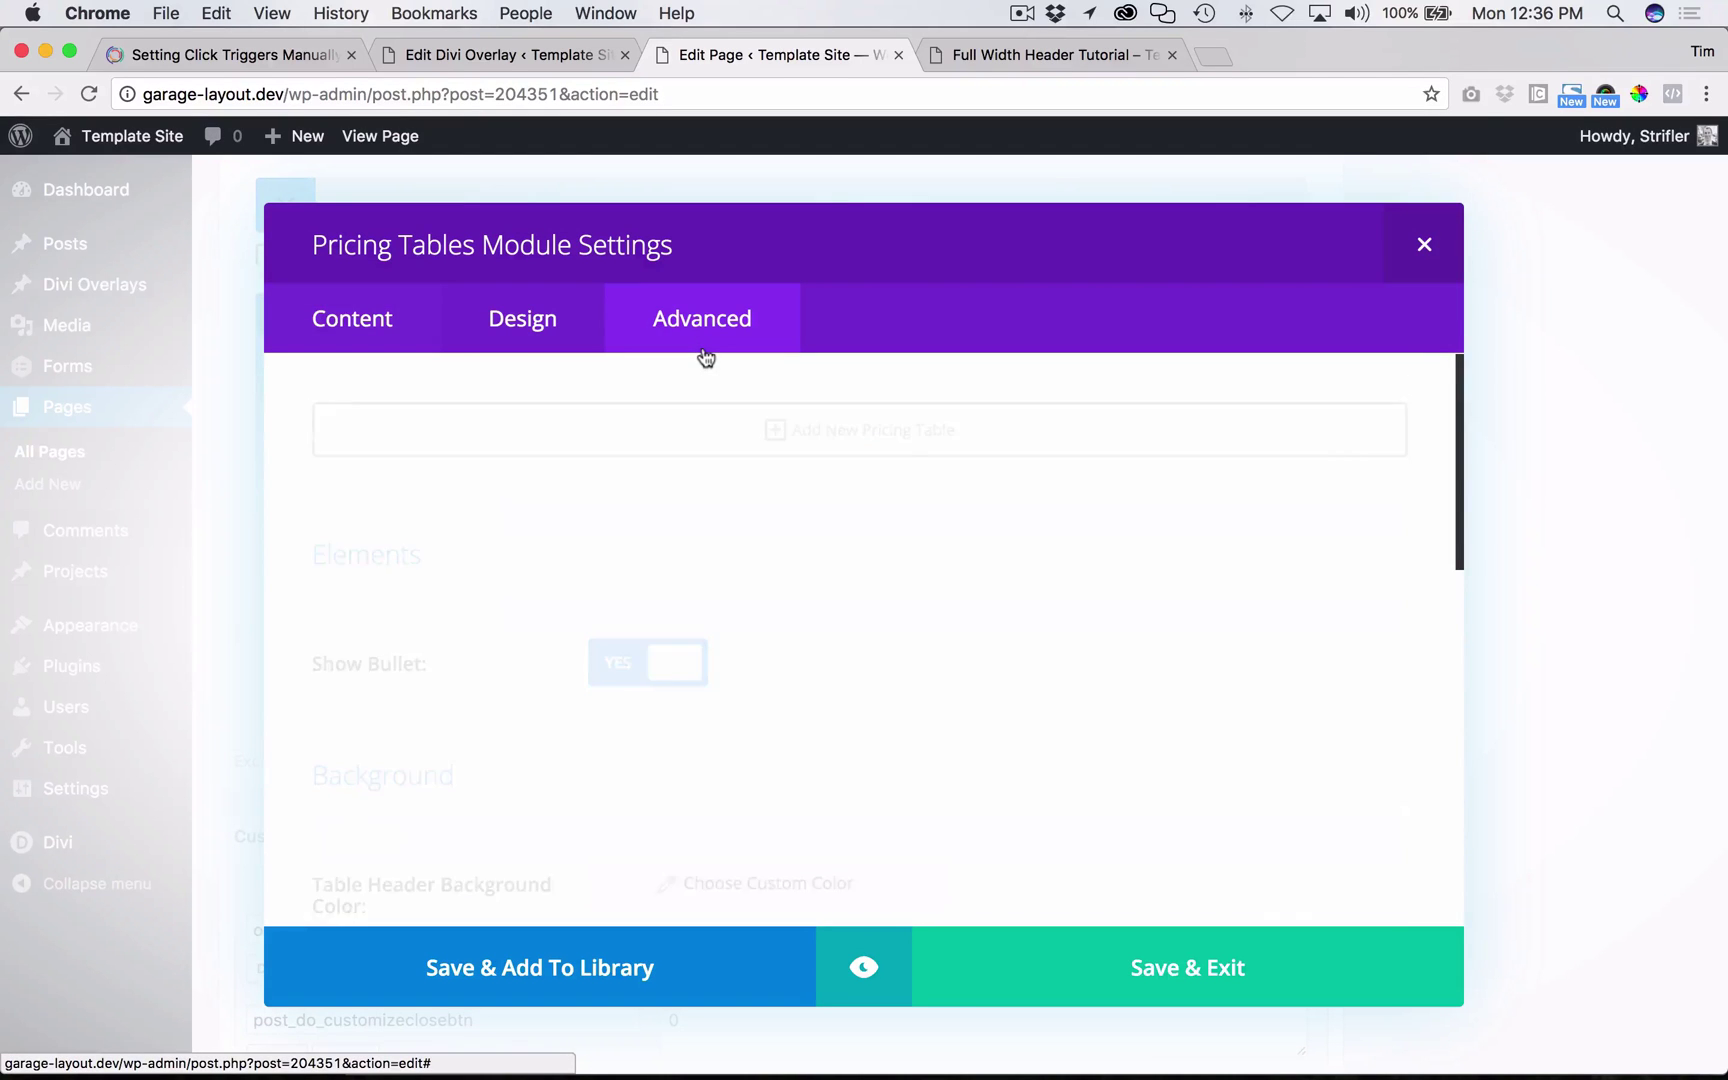
pyautogui.click(586, 528)
pyautogui.press('super+v')
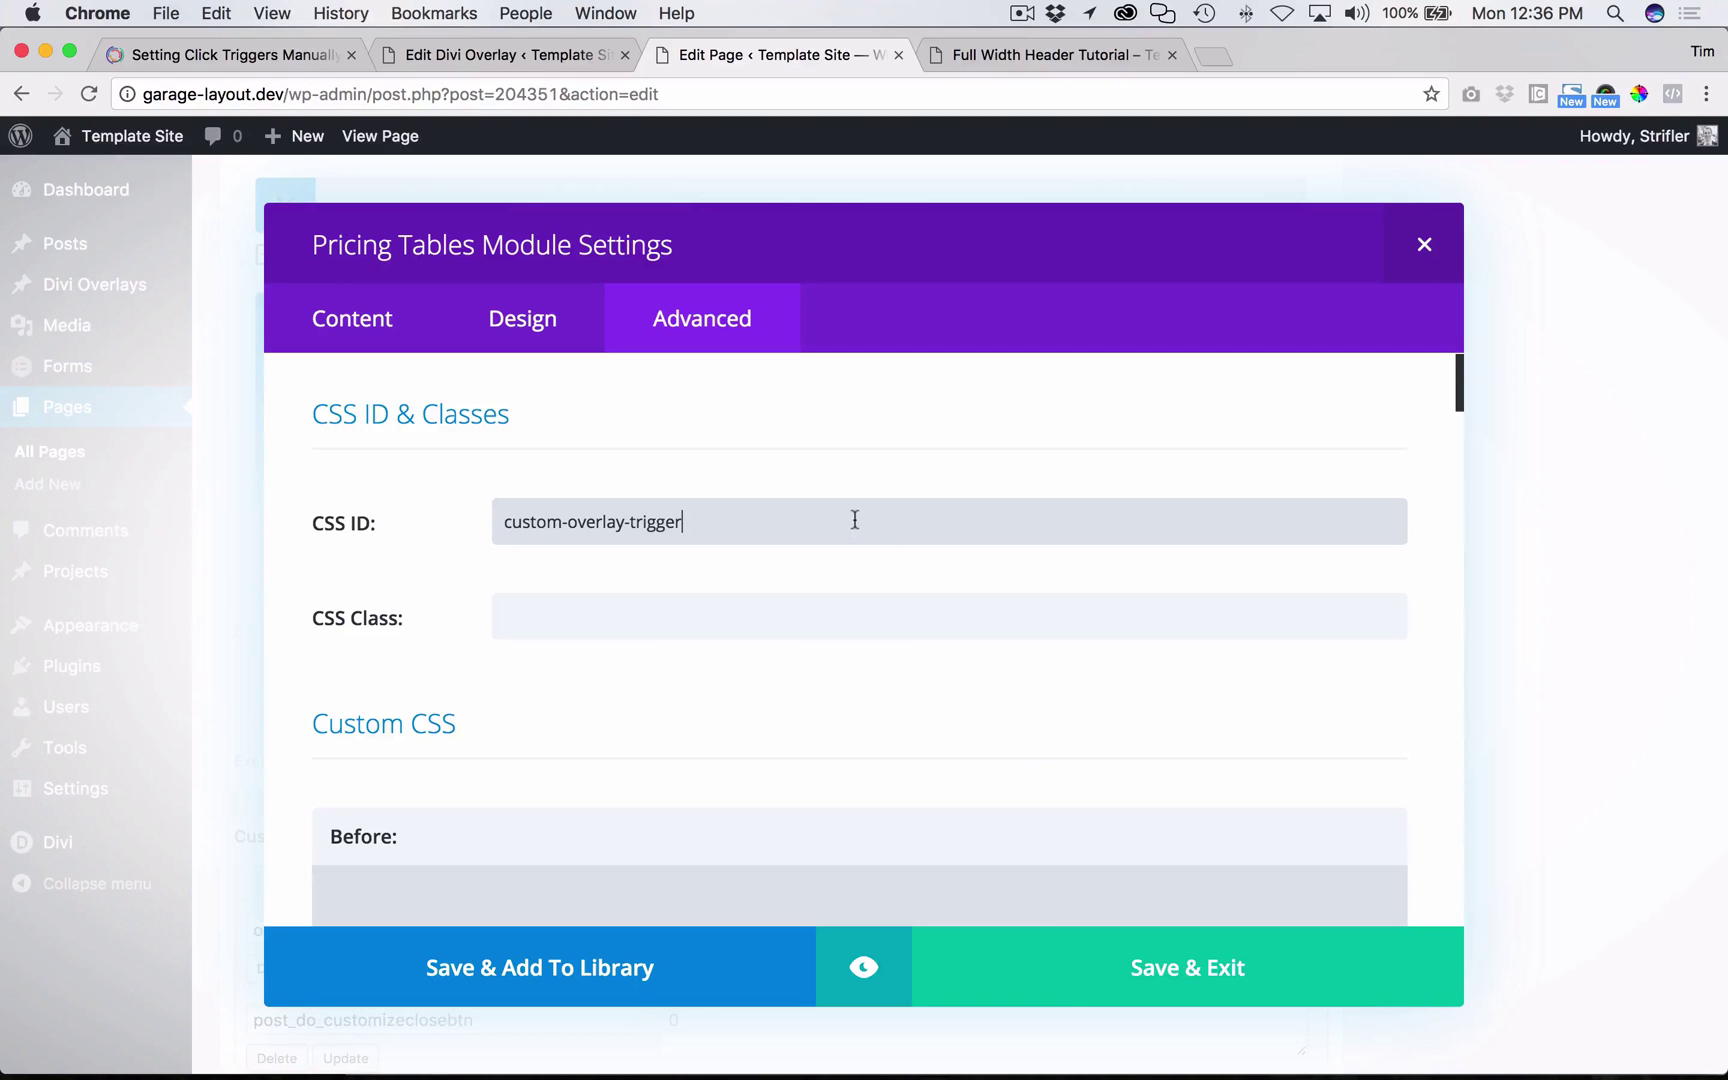
pyautogui.click(1219, 968)
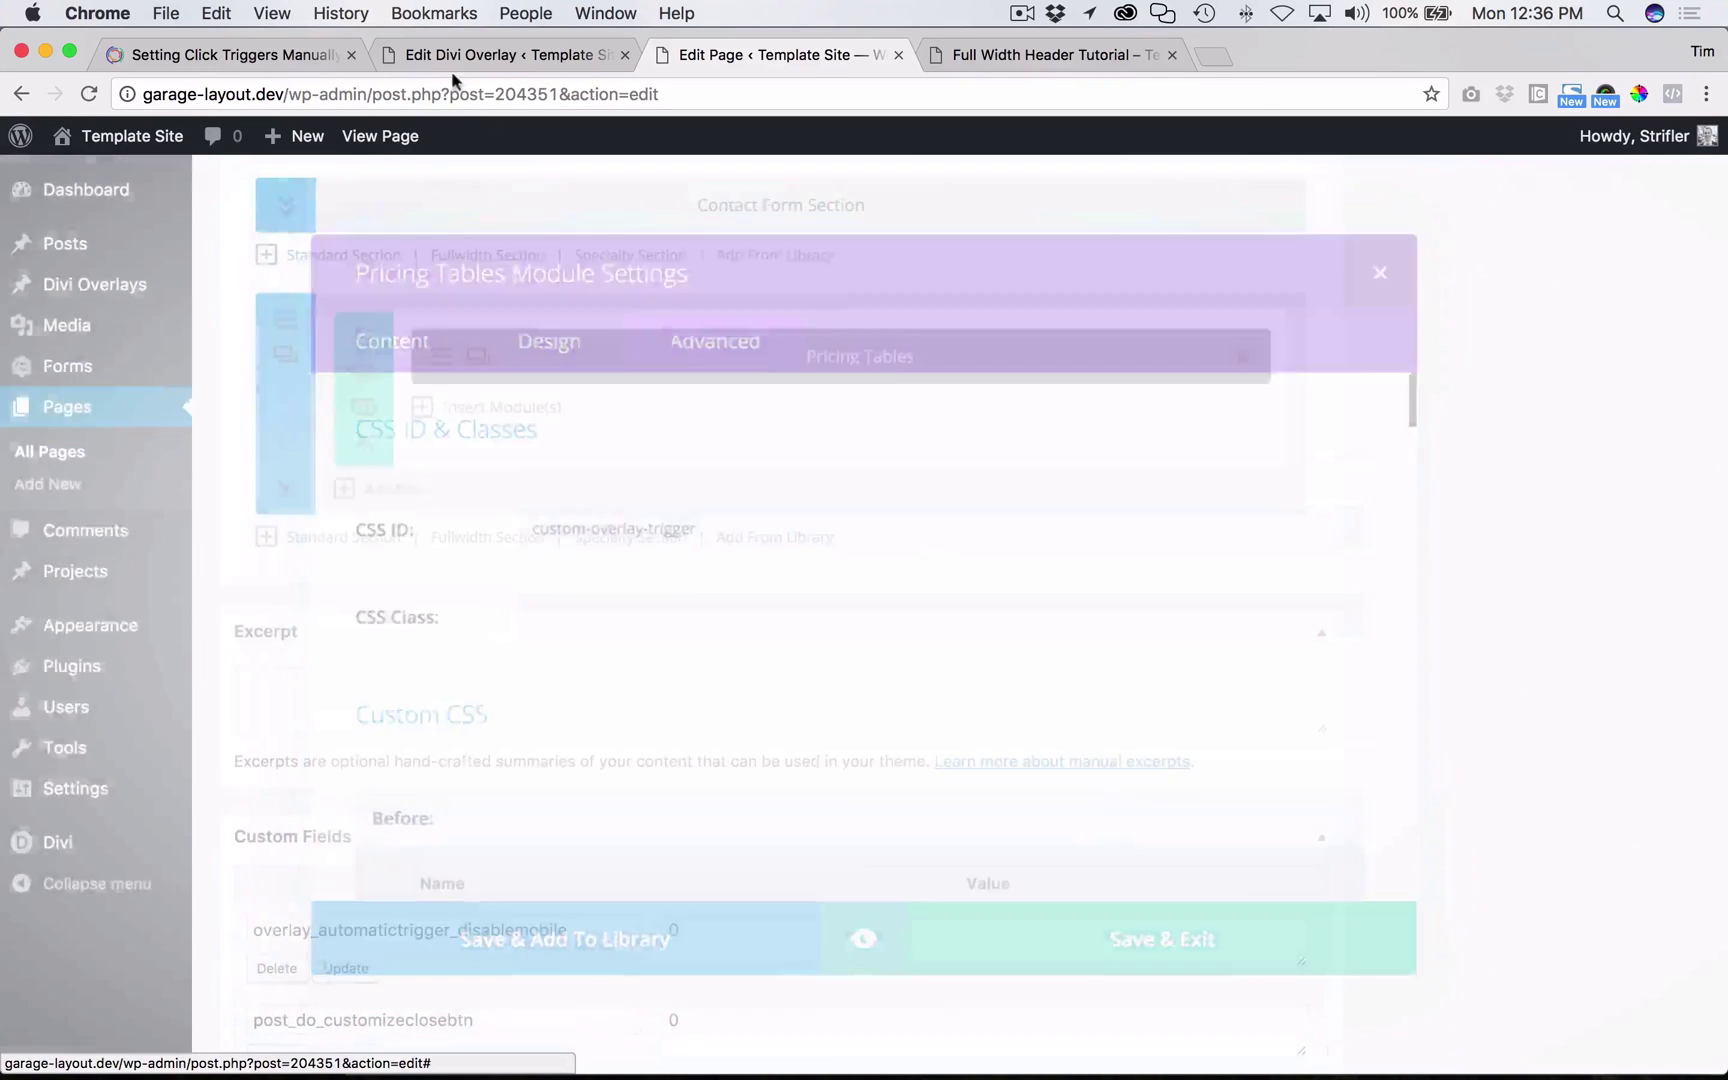
# - Review the article's Slider Module selectors for the Slide One and Slide Two buttons, and return to the article's beginning
pyautogui.click(226, 55)
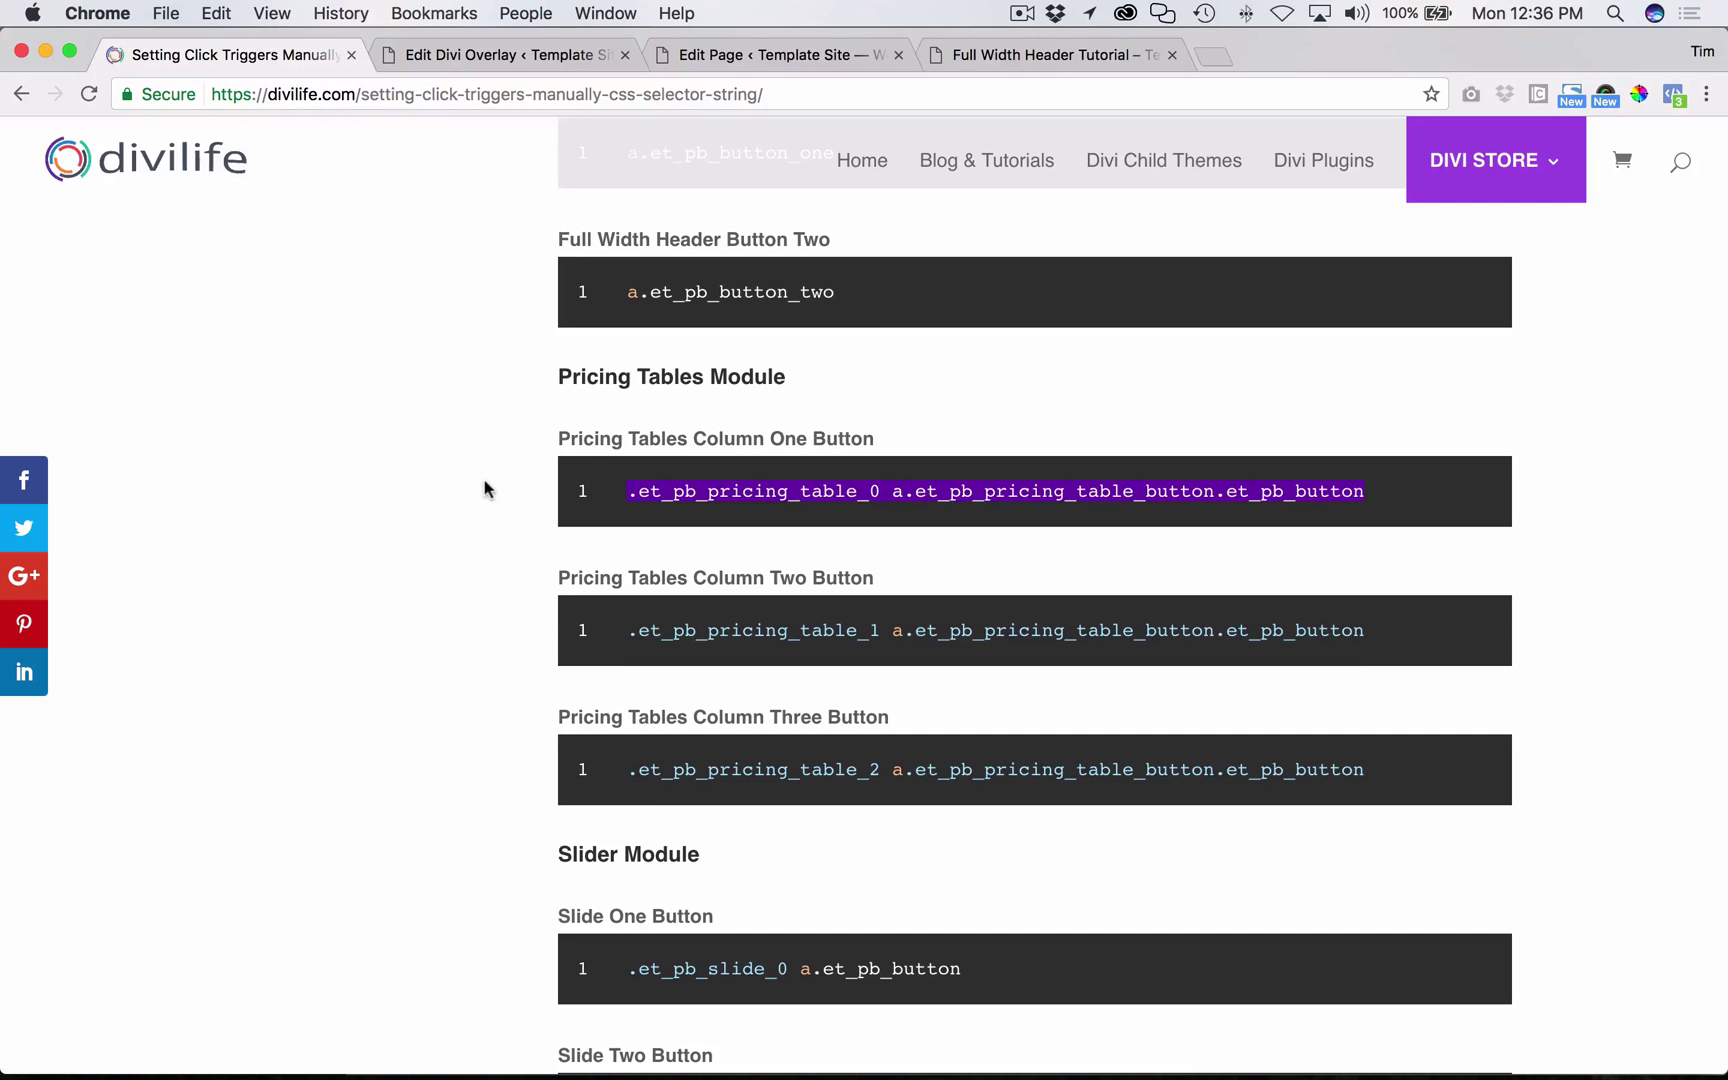
pyautogui.click(727, 94)
pyautogui.click(960, 56)
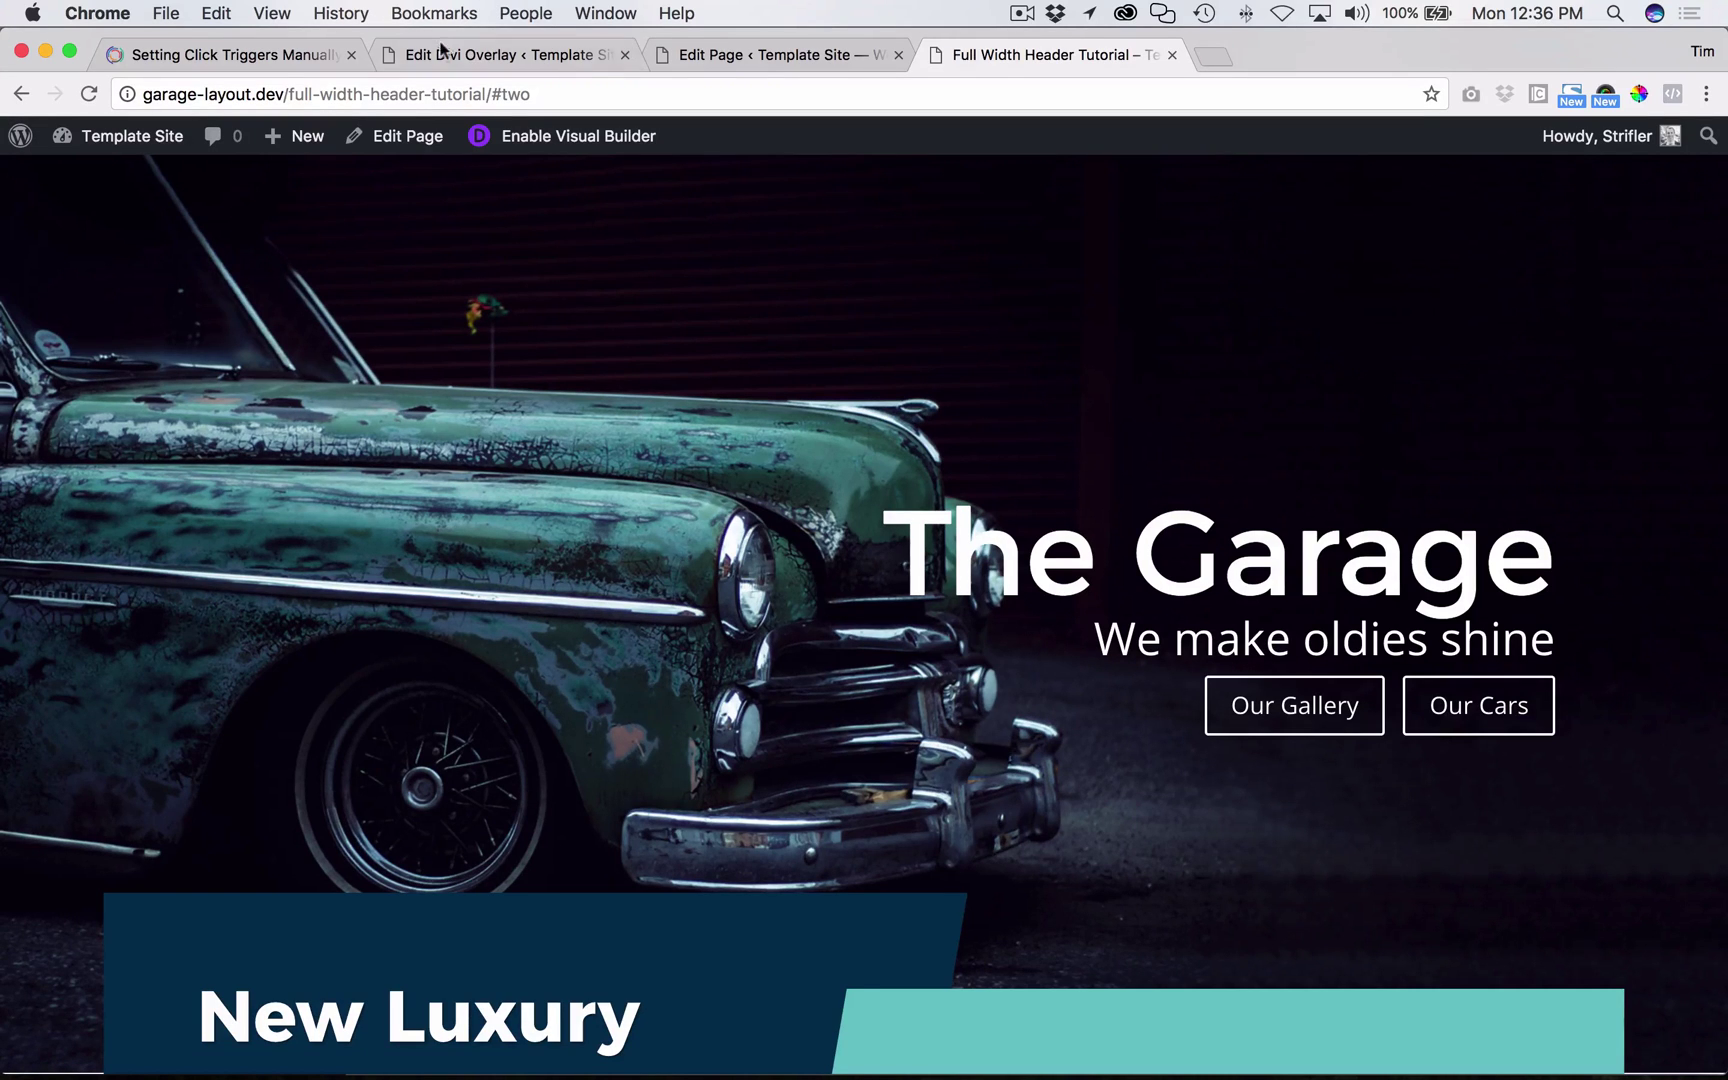
pyautogui.click(300, 54)
pyautogui.scroll(-1, 420, 497)
pyautogui.scroll(-6, 420, 497)
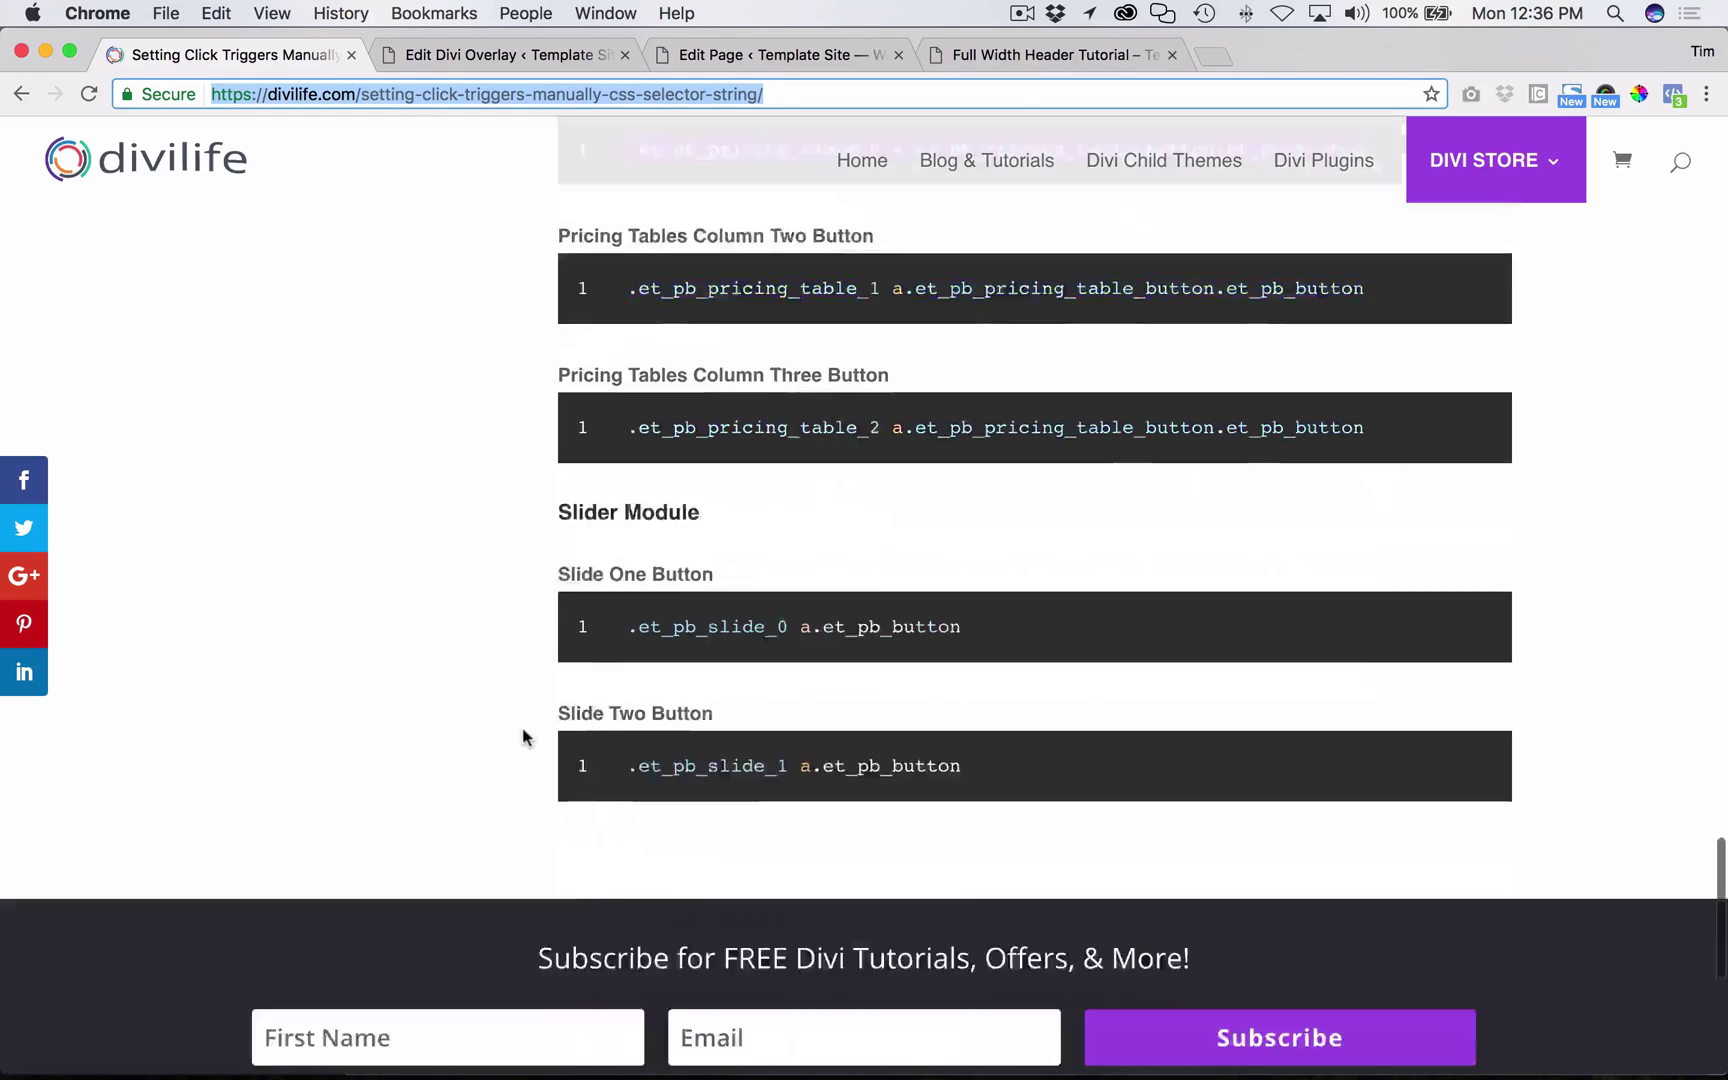
pyautogui.scroll(2, 742, 397)
pyautogui.scroll(-1, 721, 446)
pyautogui.doubleClick(743, 478)
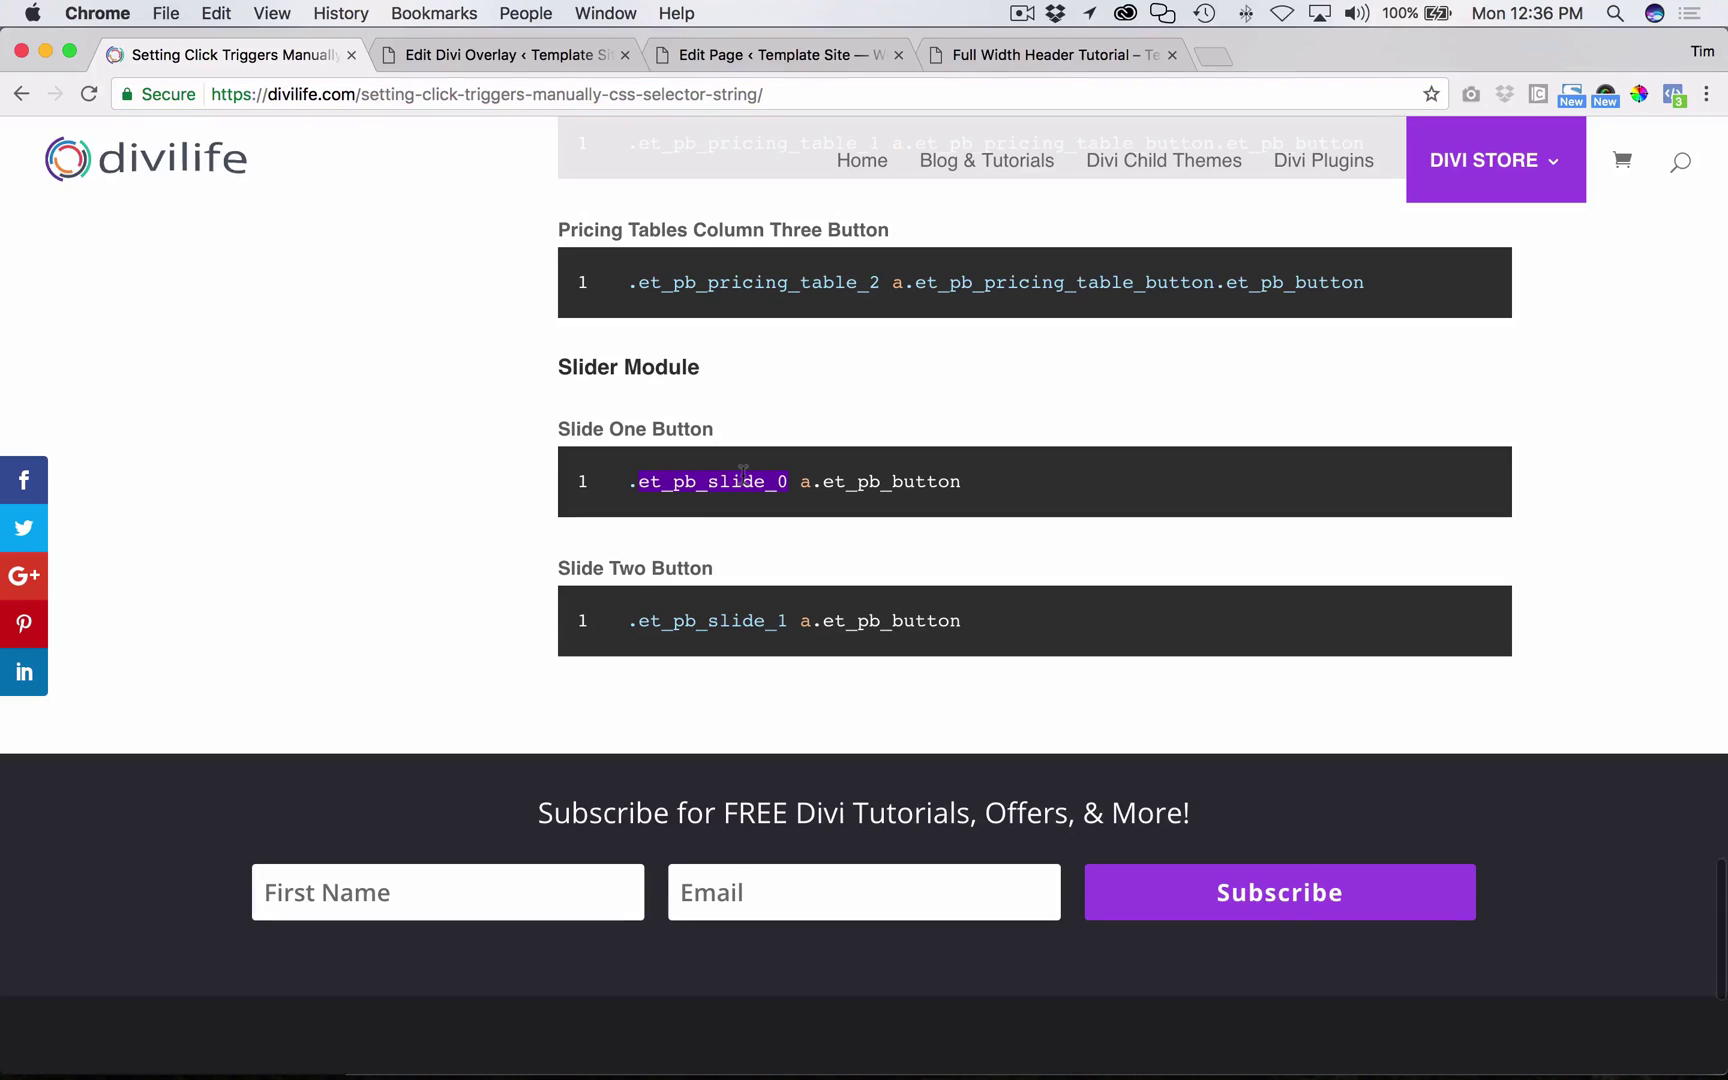
pyautogui.doubleClick(743, 478)
pyautogui.tripleClick(604, 567)
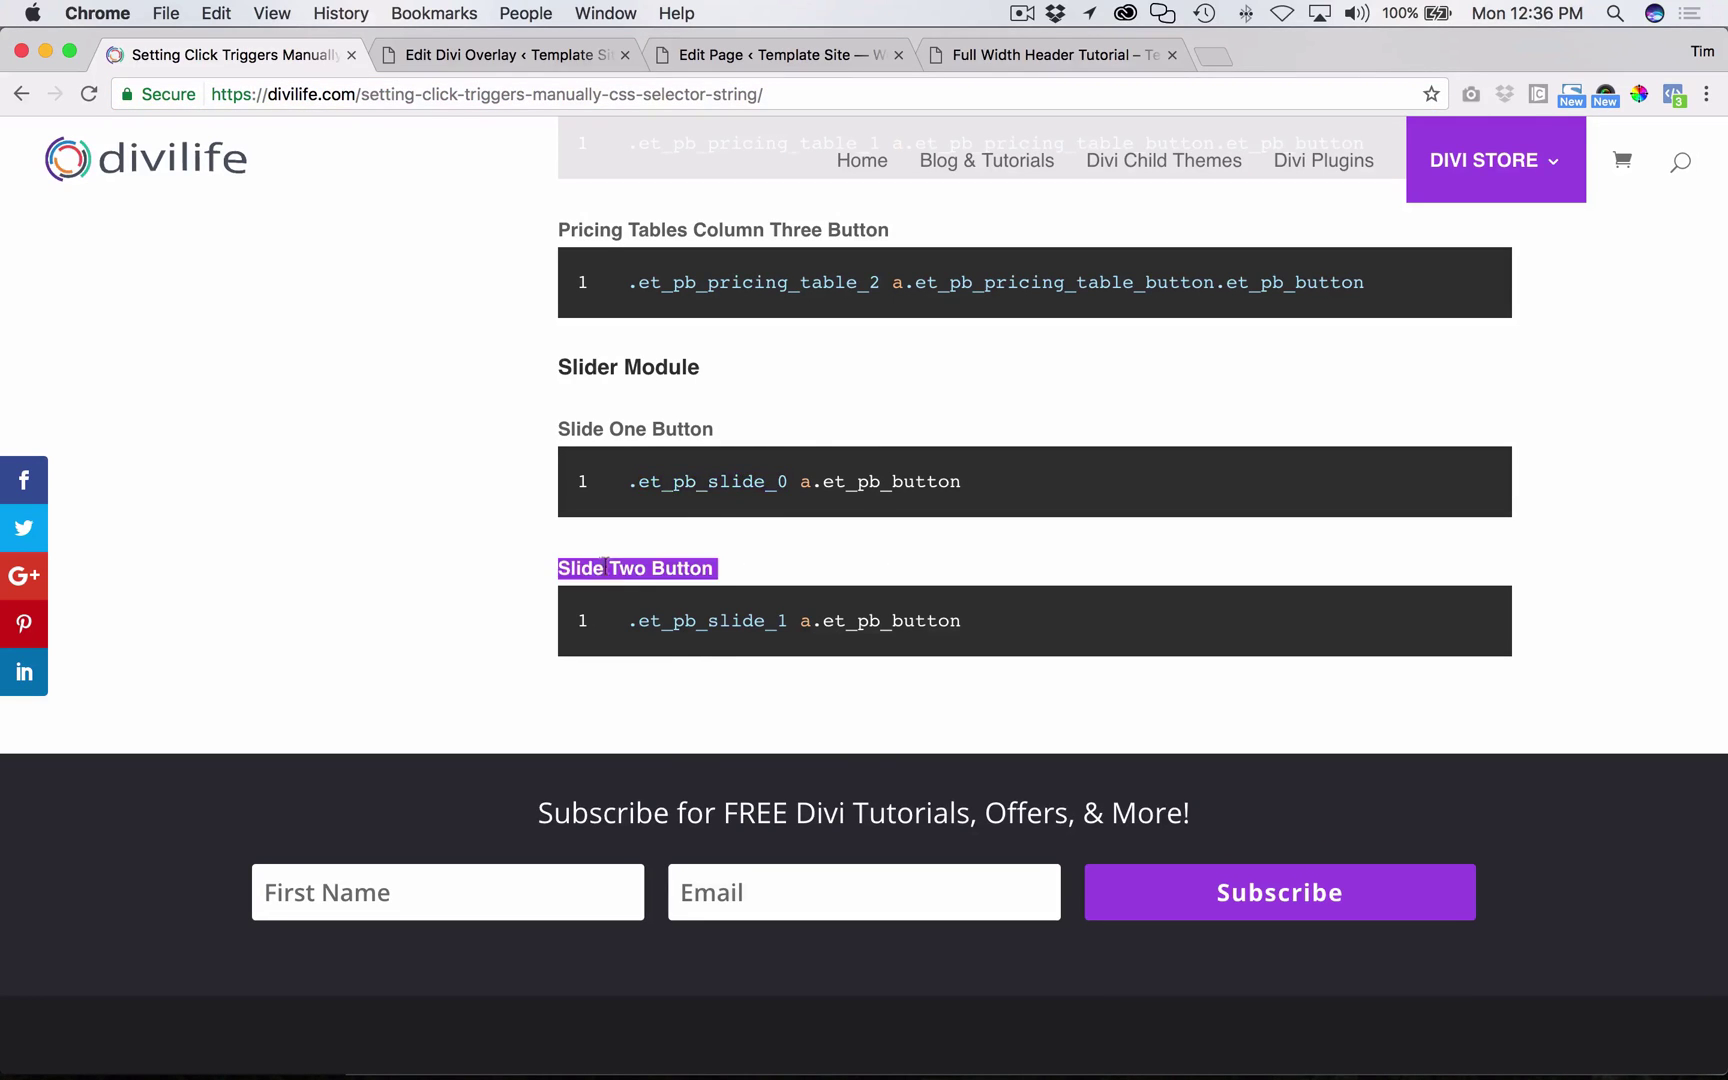
pyautogui.tripleClick(768, 628)
pyautogui.click(684, 621)
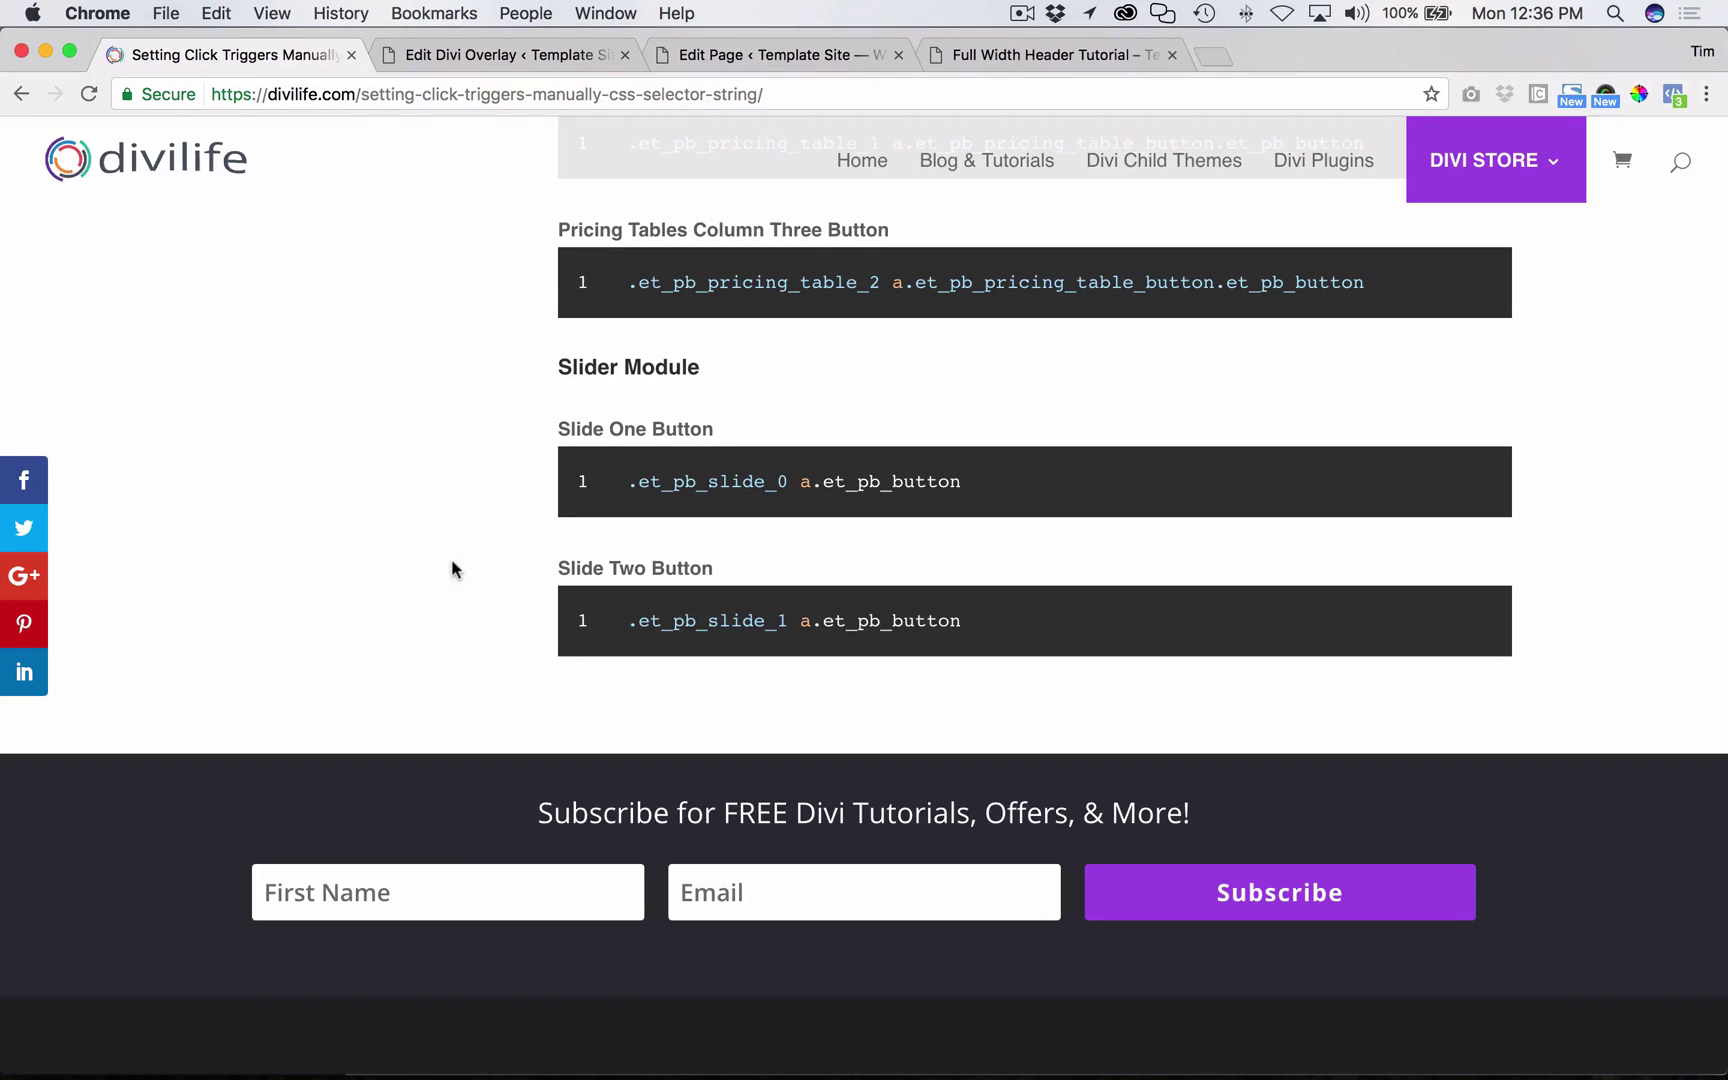
pyautogui.scroll(20, 451, 558)
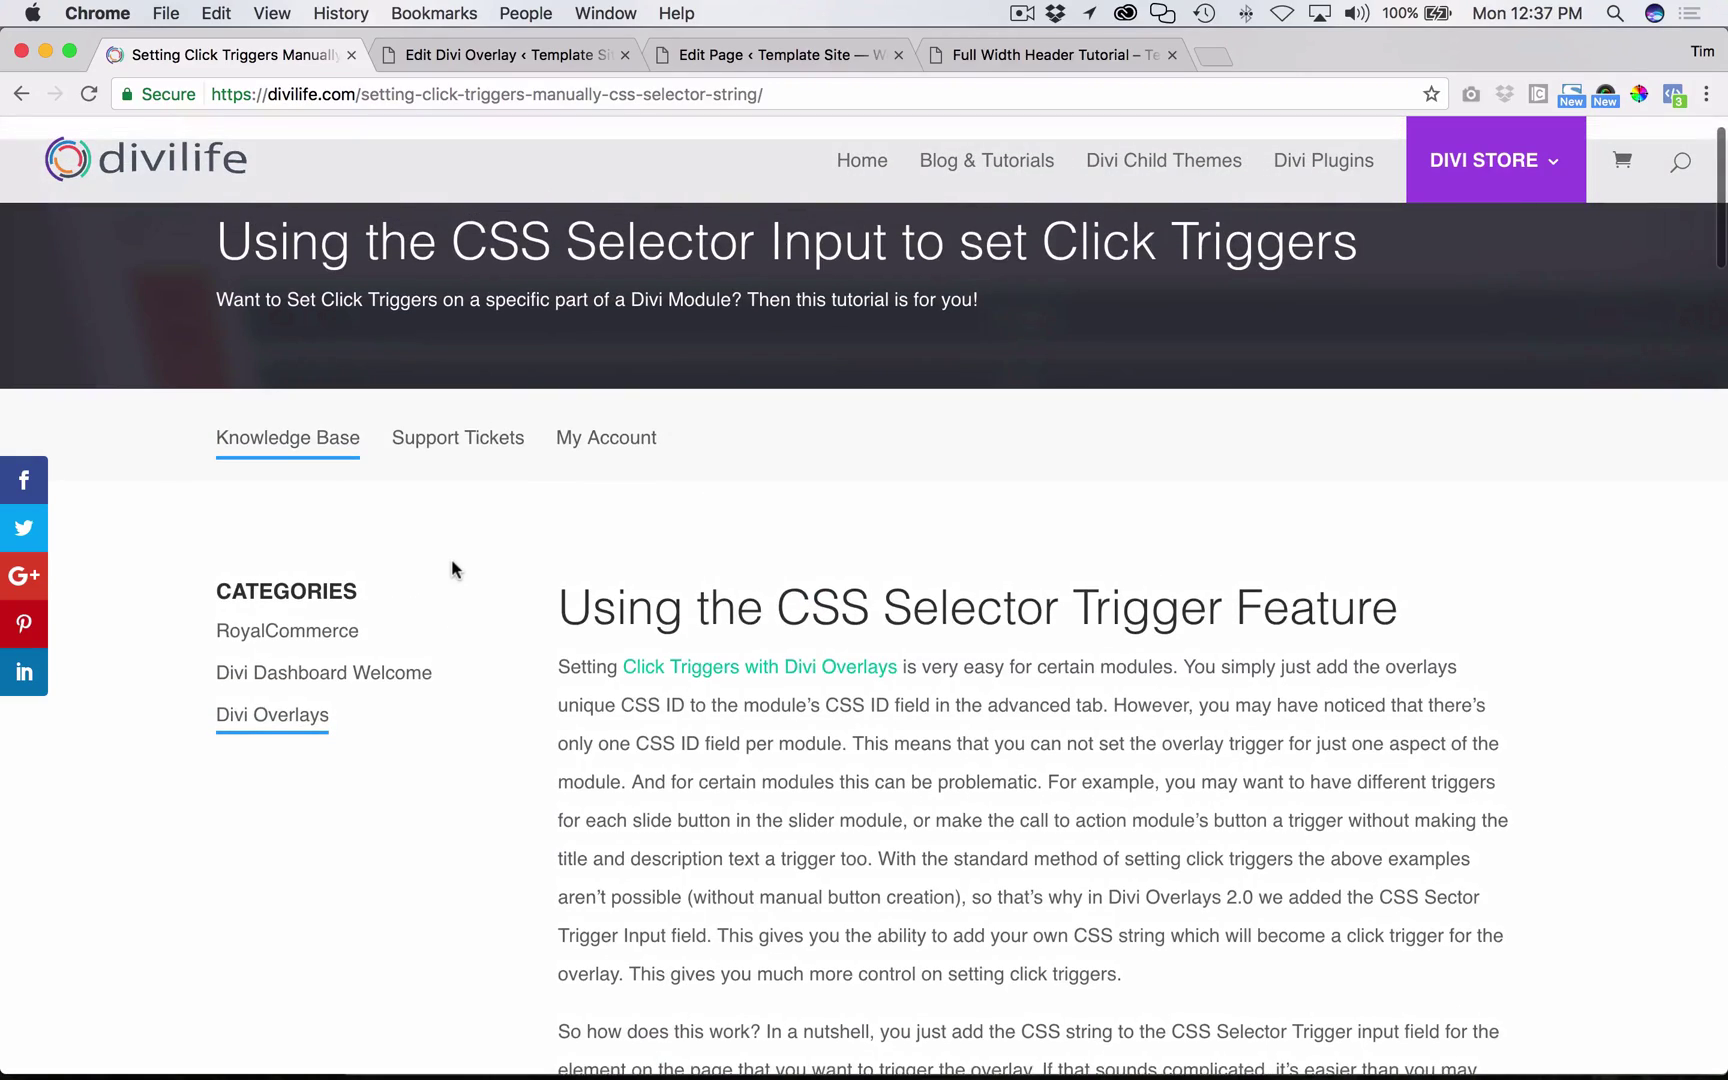